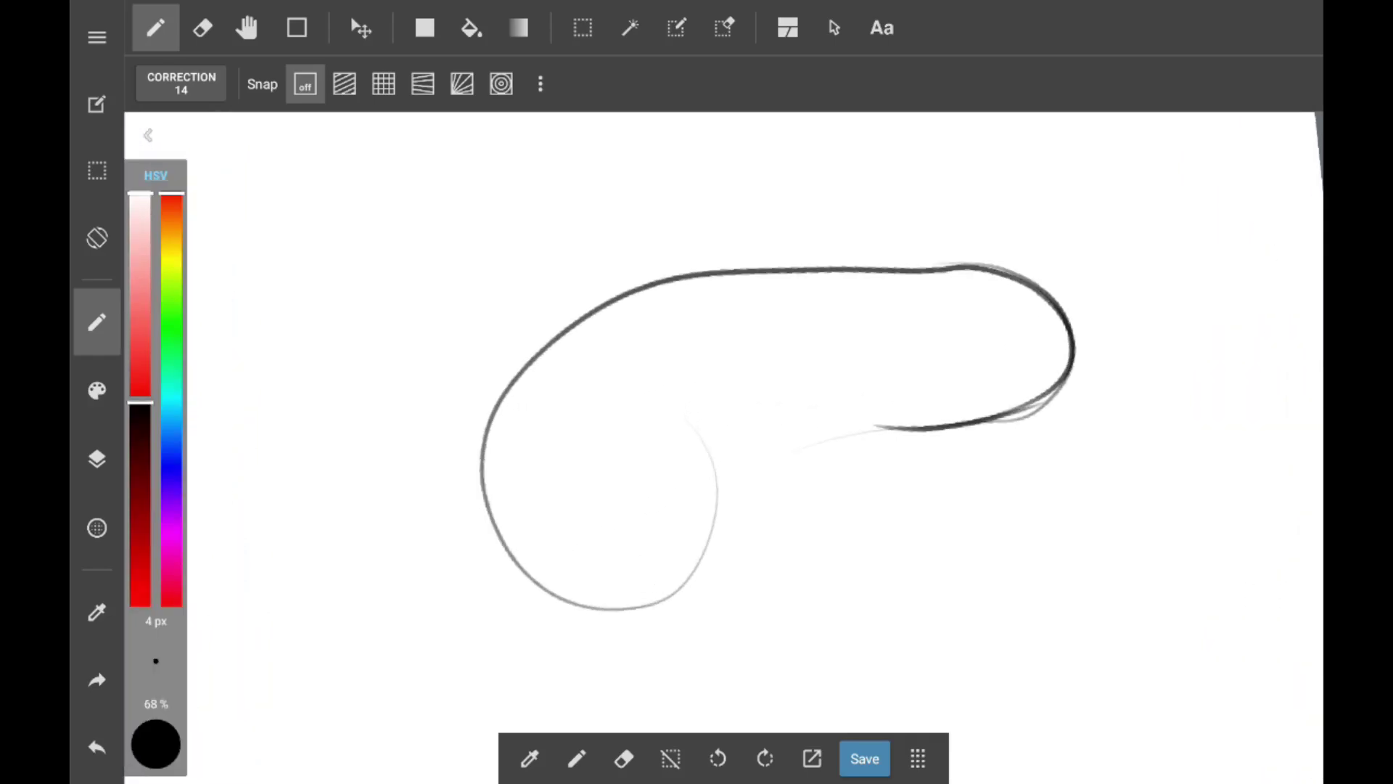
Sketch the rabbit's body, long ears, eye dot, front legs and hind foot with the 4 px pen at 68% opacity.
scroll(778, 436, "up", 3)
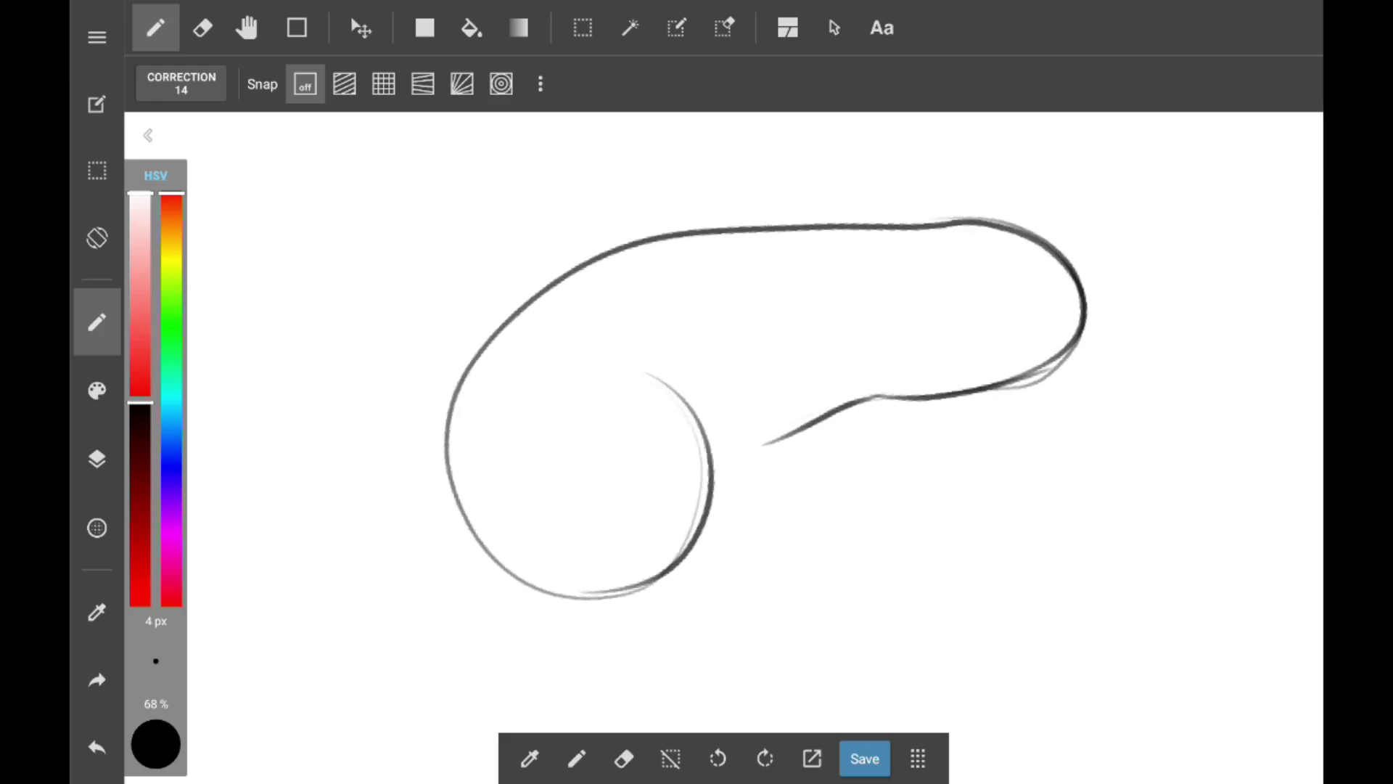
scroll(738, 423, "down", 2)
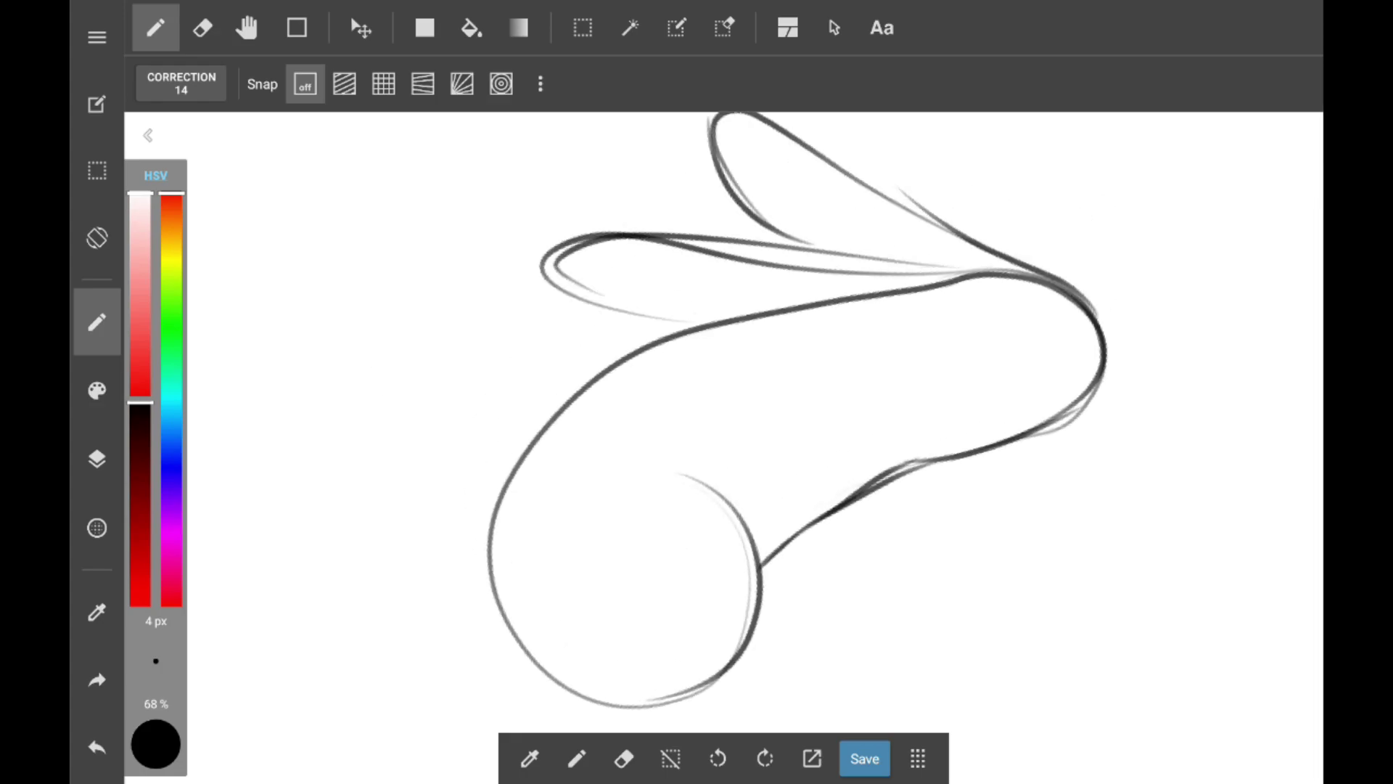
scroll(782, 401, "up", 1)
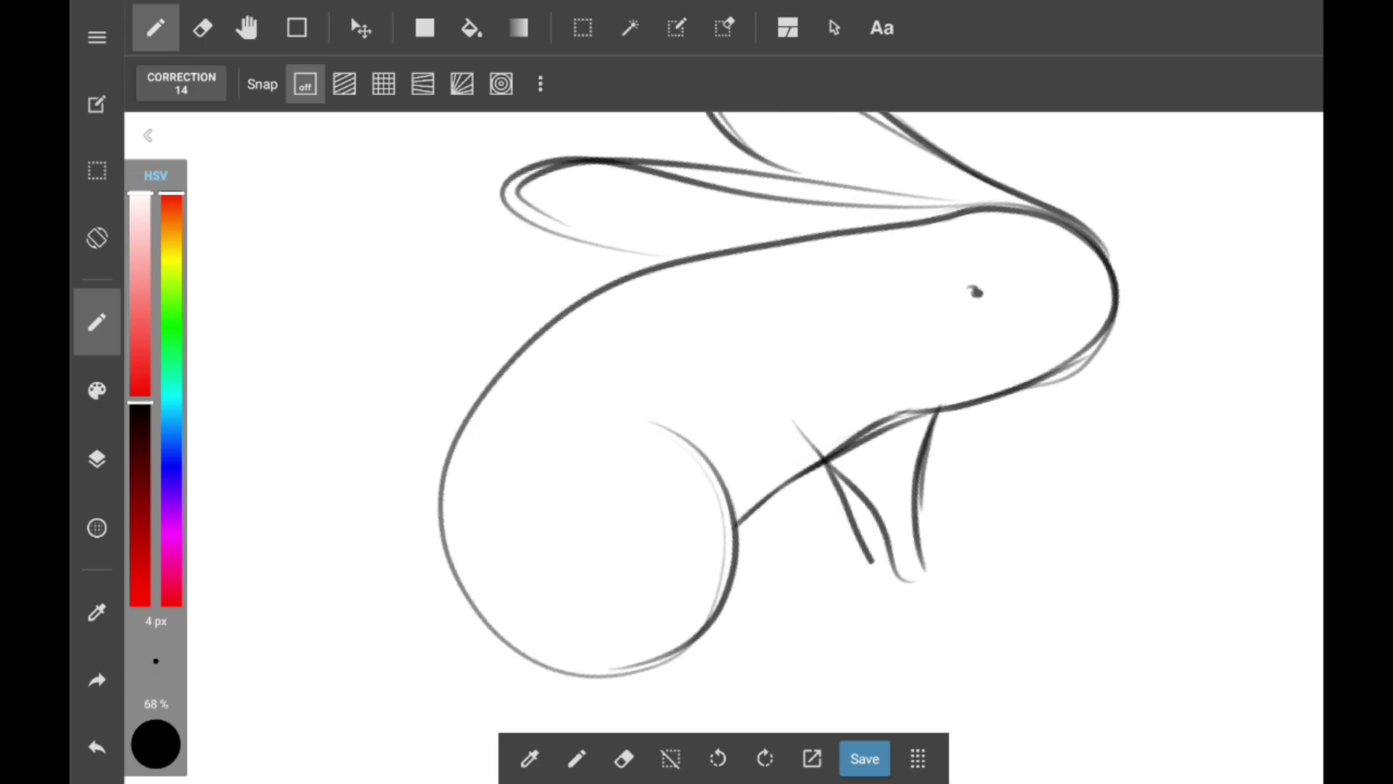
scroll(834, 421, "down", 2)
left_click_drag(960, 470, 989, 505)
left_click_drag(694, 635, 897, 553)
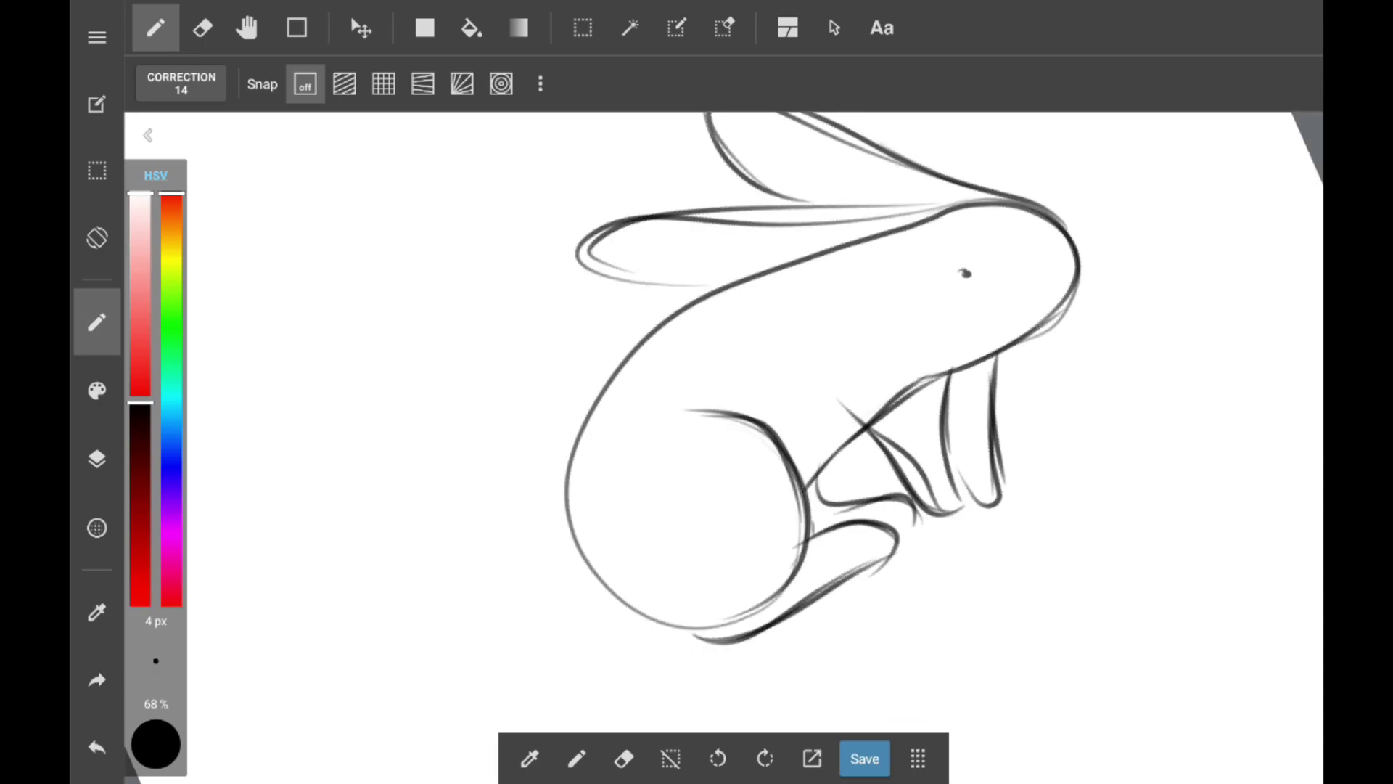
Refine the sketch around the head and back of the neck, and add a small round eye.
left_click_drag(1053, 307, 911, 380)
scroll(820, 363, "up", 2)
left_click_drag(327, 450, 764, 349)
left_click_drag(889, 362, 882, 364)
scroll(725, 407, "down", 3)
Add Layer2 above the sketch, fill it with white, and create an empty Layer3 on top of it.
left_click(97, 458)
left_click(1049, 756)
left_click(471, 27)
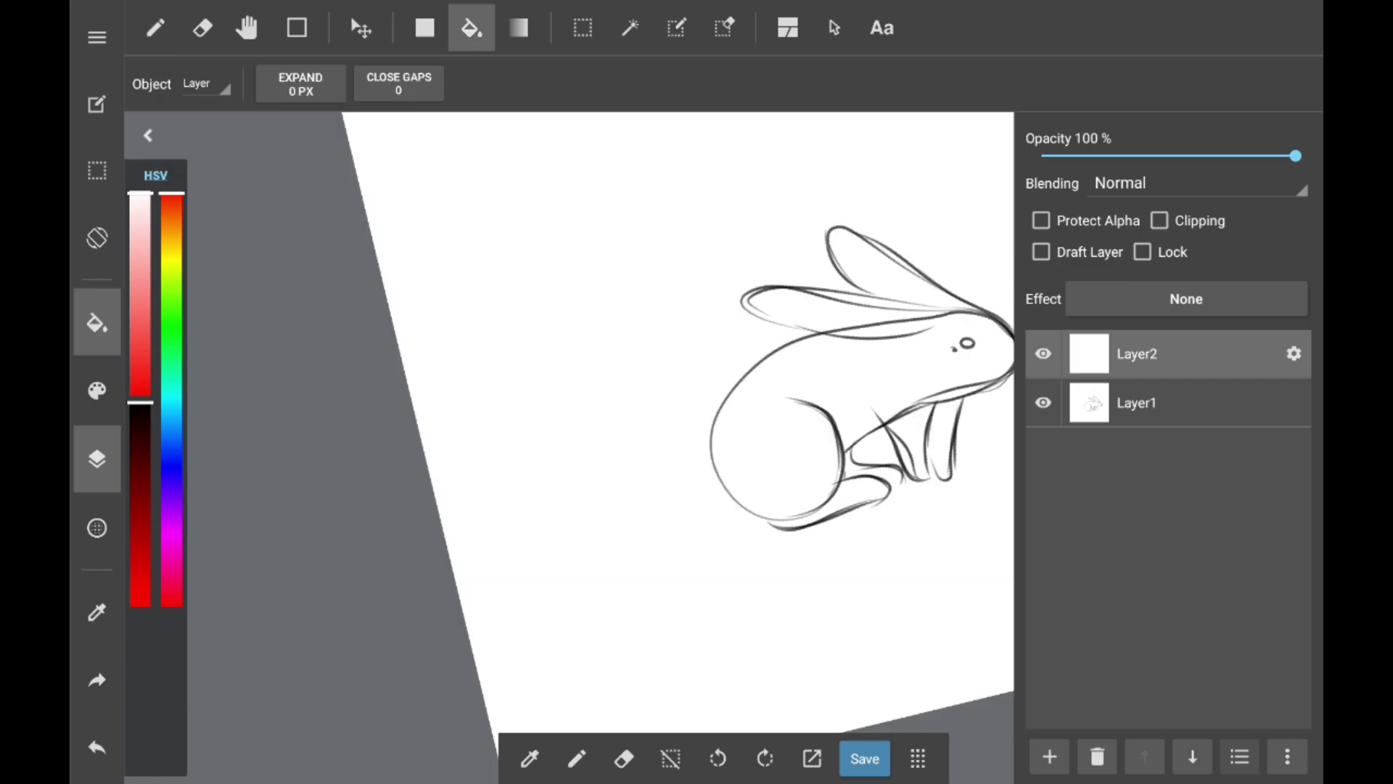
left_click(97, 390)
left_click(1050, 756)
left_click(156, 27)
Draw a first front-leg ink line and set Layer2's opacity to 58% to fade the sketch.
scroll(871, 435, "up", 5)
left_click_drag(947, 249, 794, 422)
left_click(1137, 402)
left_click_drag(1110, 155, 1189, 156)
Ink the two front legs and paws in black with Pen (Sharp), continuing on Layer3.
left_click_drag(778, 425, 718, 658)
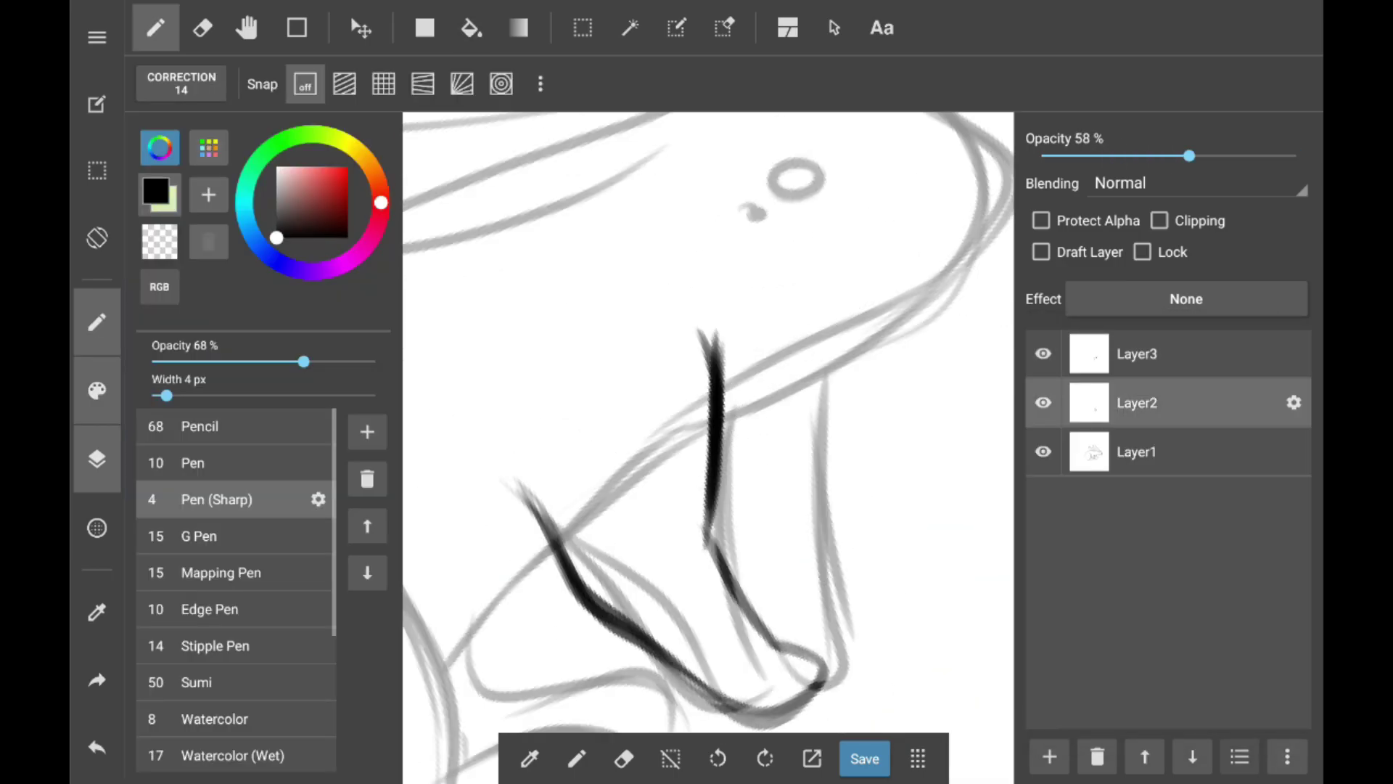
left_click(1137, 354)
left_click_drag(777, 342, 721, 496)
left_click_drag(642, 646, 827, 678)
scroll(708, 406, "up", 2)
Ink the jaw, the top of the head and the dark eye with its highlight on Layer3.
left_click_drag(841, 361, 533, 508)
left_click_drag(616, 265, 965, 311)
left_click_drag(733, 334, 719, 403)
scroll(708, 407, "down", 2)
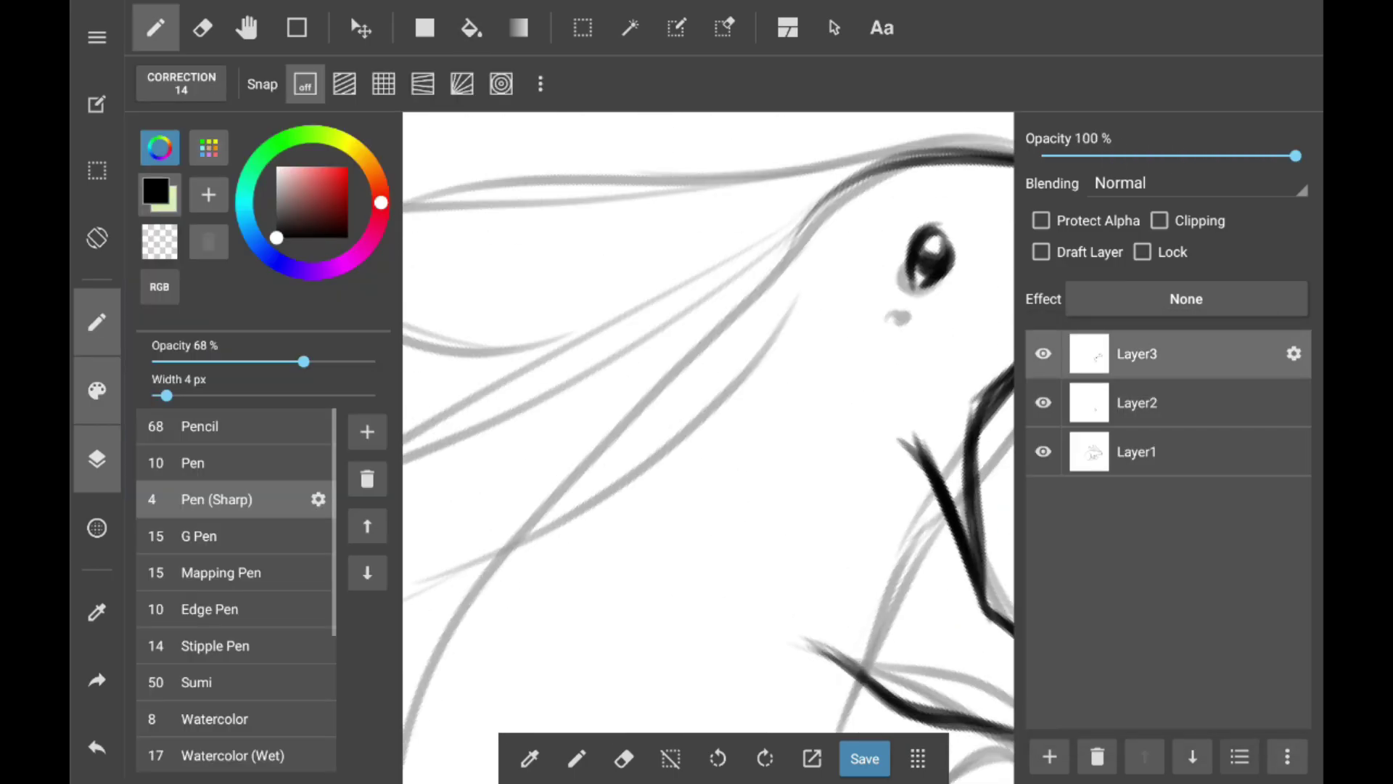
Ink the outlines and inner folds of both ears, undoing a misplaced stroke.
scroll(708, 406, "down", 2)
left_click_drag(840, 202, 529, 678)
left_click_drag(868, 224, 545, 591)
left_click_drag(902, 277, 818, 460)
scroll(709, 406, "up", 2)
left_click_drag(744, 384, 637, 581)
left_click_drag(620, 628, 646, 729)
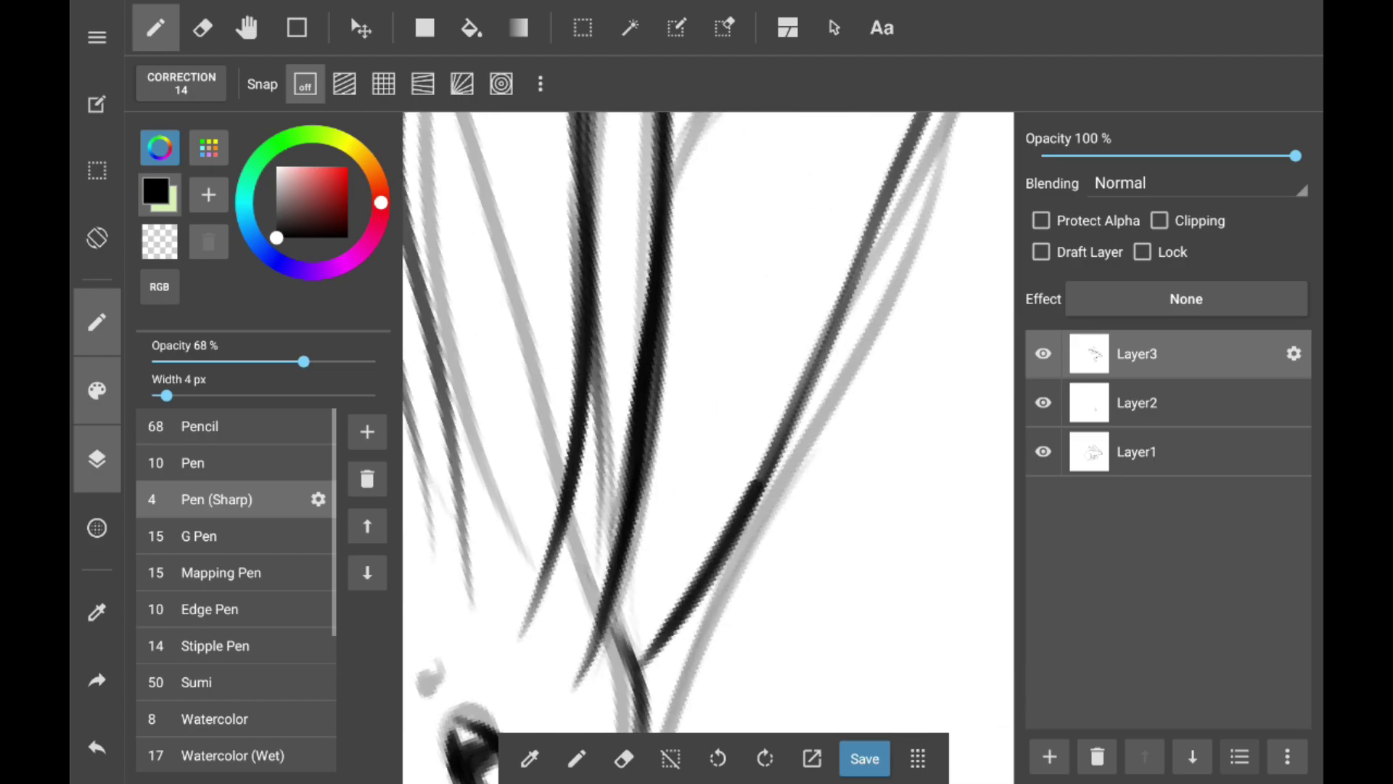
scroll(708, 421, "down", 2)
left_click_drag(621, 587, 787, 678)
left_click(97, 746)
scroll(708, 421, "down", 3)
Ink the belly line behind the front leg and the curve of the haunch.
scroll(708, 421, "up", 3)
left_click_drag(758, 250, 900, 544)
left_click_drag(863, 272, 802, 428)
left_click_drag(508, 338, 784, 620)
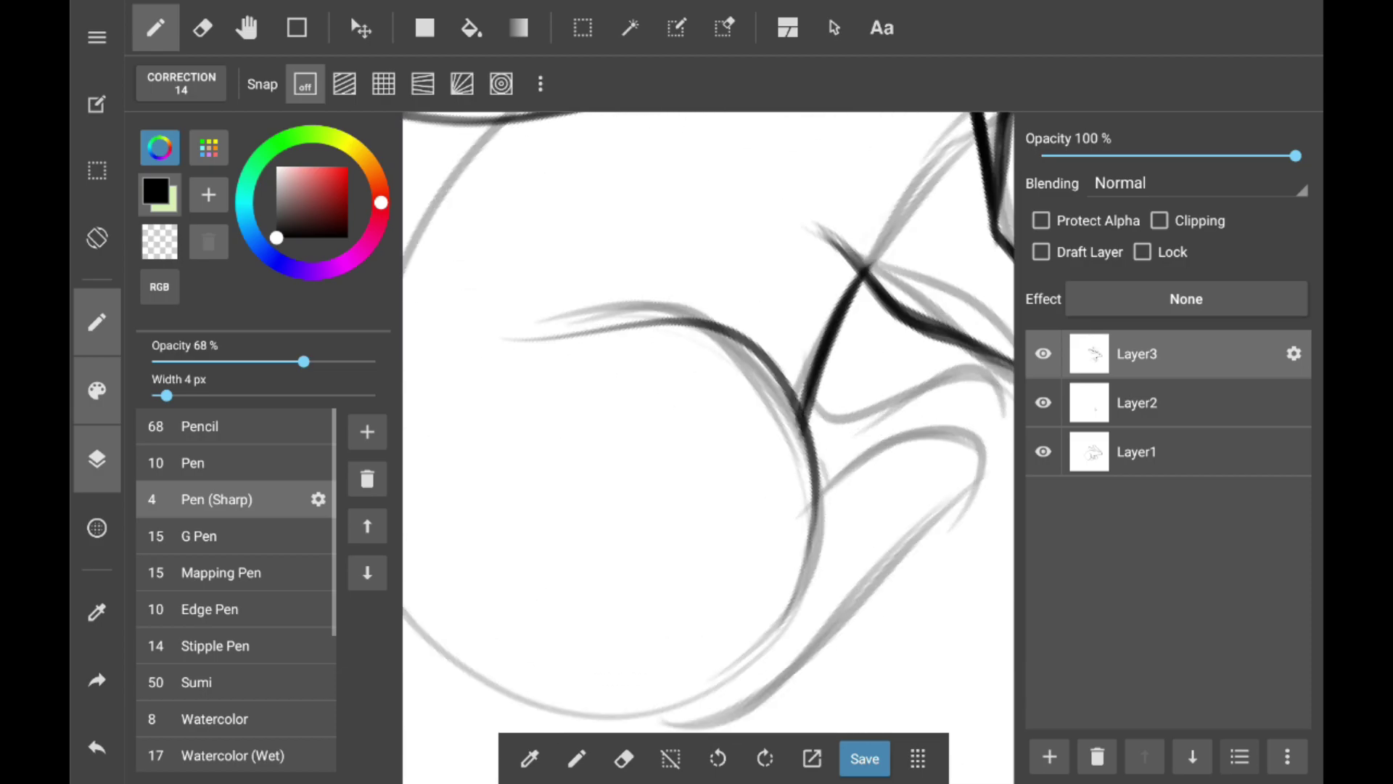
Ink the hind feet and the remaining outline of the rabbit's body.
scroll(708, 421, "up", 2)
left_click_drag(927, 298, 529, 699)
left_click_drag(777, 131, 715, 690)
left_click_drag(552, 476, 442, 170)
scroll(708, 421, "down", 4)
scroll(708, 421, "up", 4)
Set Layer2's opacity to 92% to hide the rough sketch under the line art.
left_click(1137, 403)
left_click_drag(1295, 155, 1275, 155)
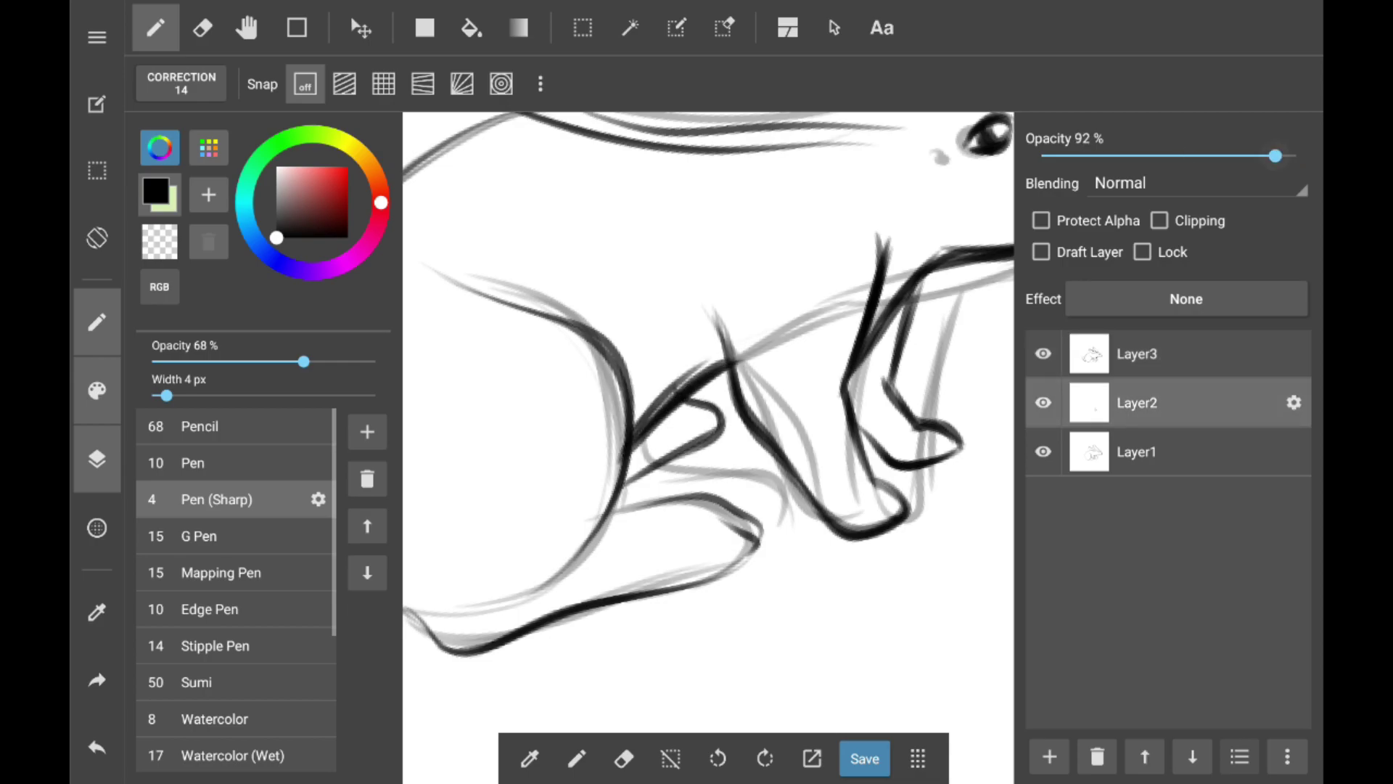
scroll(708, 421, "down", 5)
Add Layer4 beneath the line art and set Pen (Sharp) to a greyish mauve at 12 px.
left_click(198, 536)
left_click(1049, 756)
left_click(374, 232)
left_click(216, 500)
left_click_drag(166, 395, 193, 395)
Paint mauve shading along the front leg, belly and haunch lines on Layer4.
scroll(708, 420, "up", 6)
left_click_drag(664, 174, 1012, 395)
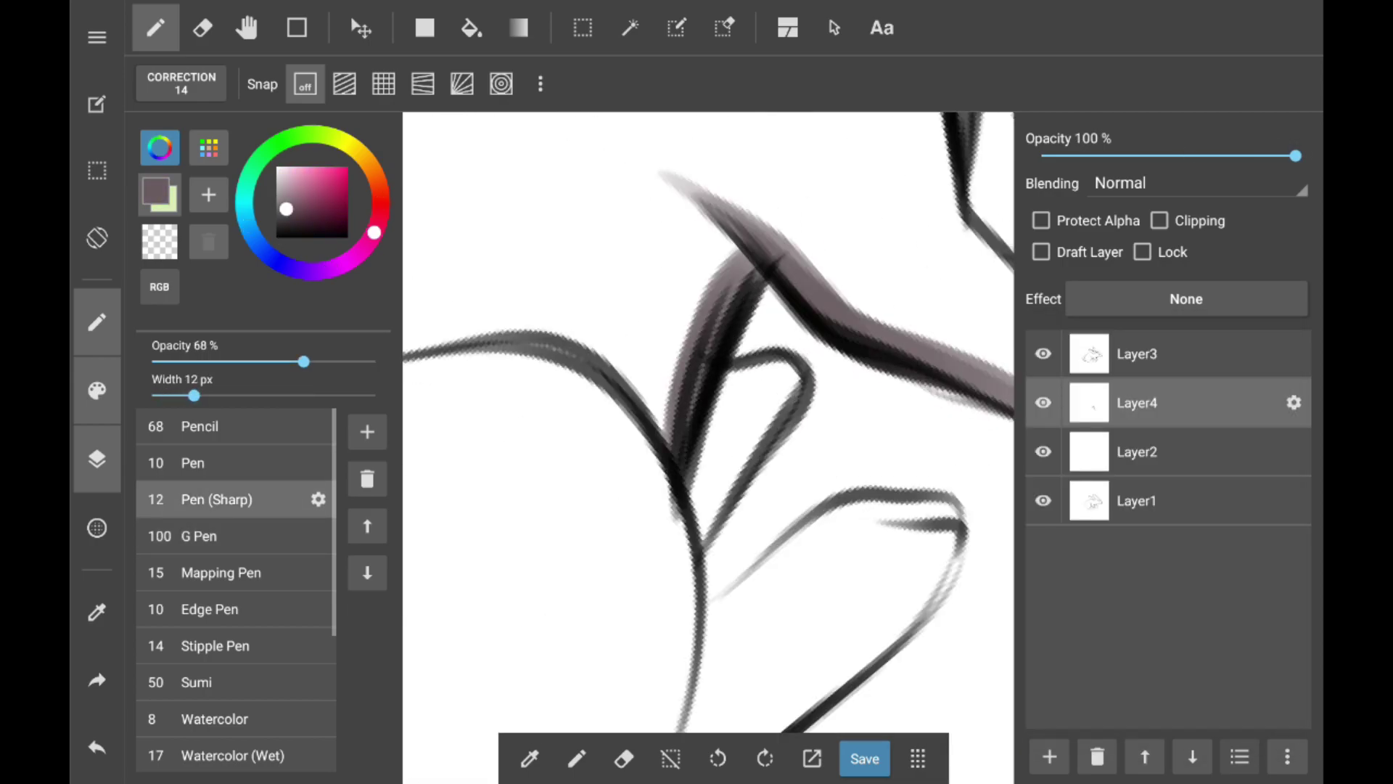
scroll(708, 420, "up", 2)
left_click_drag(410, 355, 656, 544)
scroll(708, 421, "down", 3)
left_click_drag(675, 370, 650, 591)
Shade the far front leg, throat, jaw and muzzle in mauve on Layer4.
scroll(708, 420, "up", 3)
left_click_drag(776, 468, 813, 682)
scroll(708, 421, "up", 3)
left_click_drag(613, 631, 892, 395)
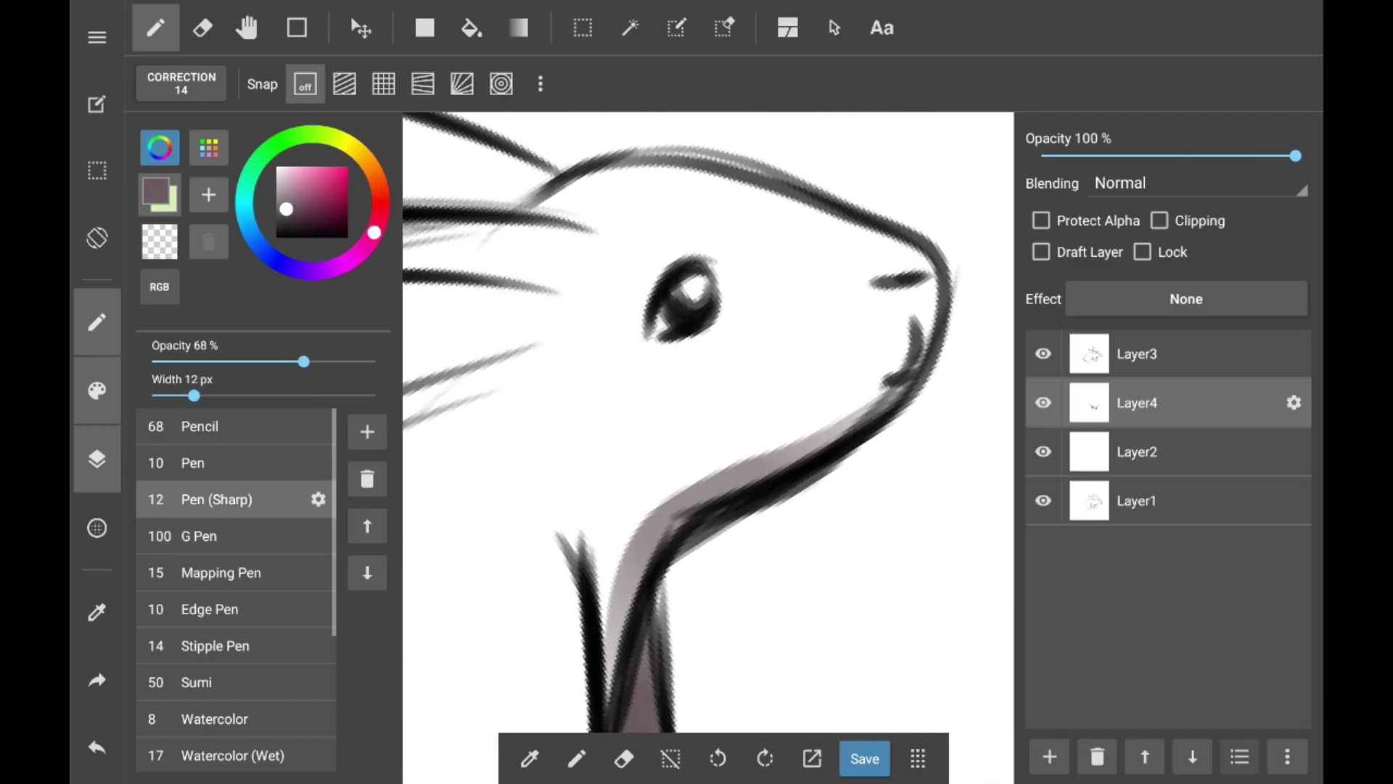
left_click_drag(165, 395, 172, 395)
scroll(709, 420, "down", 4)
scroll(708, 421, "up", 4)
left_click_drag(558, 312, 613, 378)
Clean up stray line-art strokes on Layer3 with a narrower eraser.
left_click(203, 27)
left_click(1137, 354)
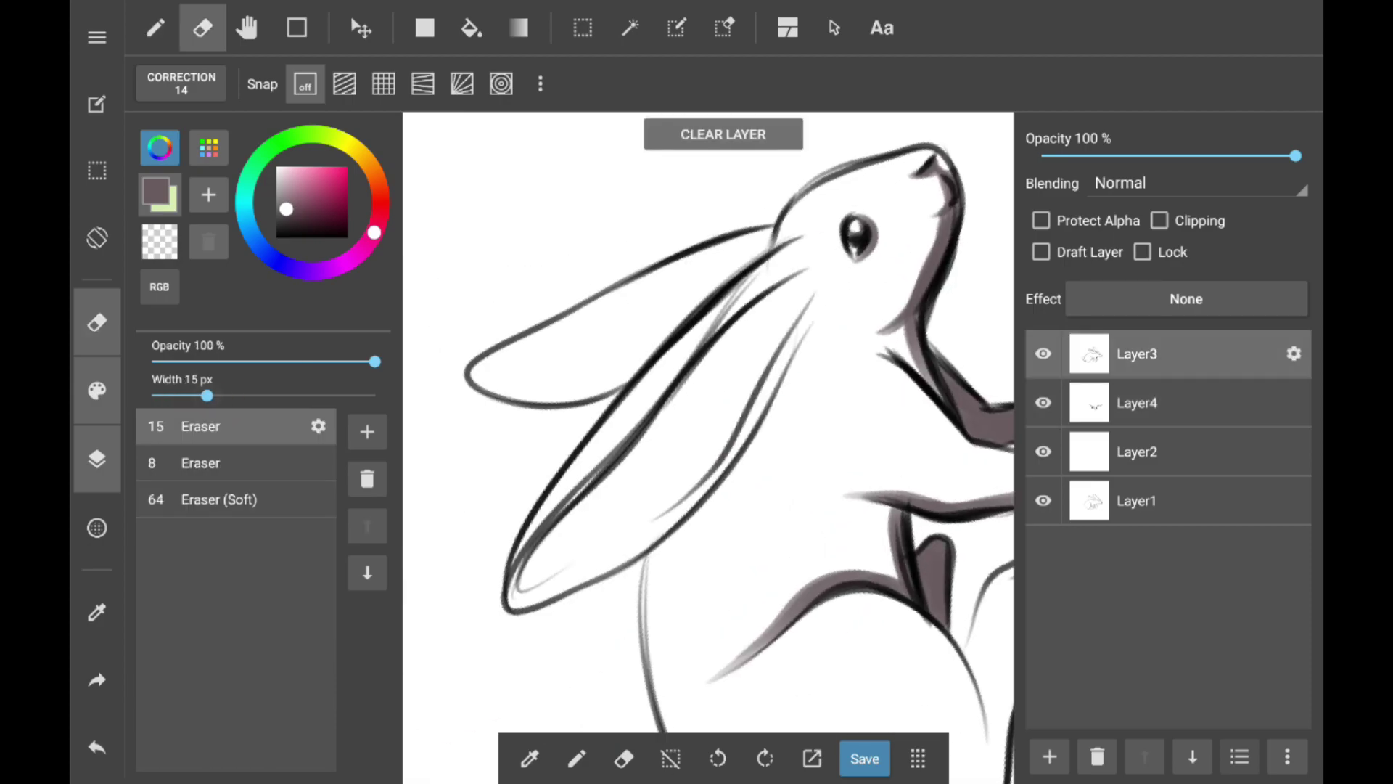
scroll(709, 421, "up", 4)
mouse_move(206, 395)
left_mouse_down()
mouse_move(164, 395)
mouse_move(192, 395)
left_mouse_up()
scroll(708, 421, "down", 5)
Shade the folds and lower edge of the near ear in mauve on Layer4.
left_click(155, 27)
left_click(1136, 403)
scroll(709, 421, "up", 4)
left_click_drag(544, 446, 827, 264)
scroll(709, 421, "up", 1)
left_click_drag(780, 200, 821, 165)
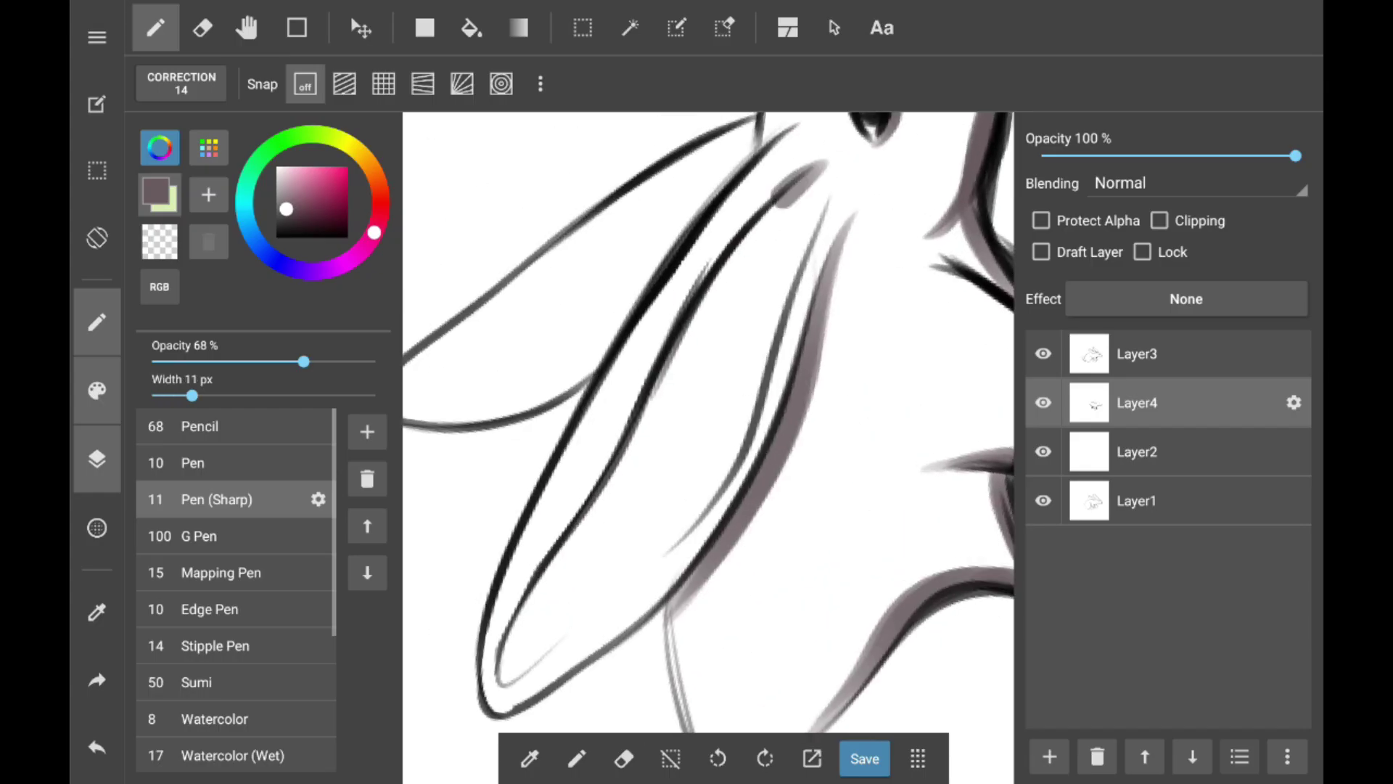
left_click_drag(729, 446, 595, 587)
Shade the hind foot and lower haunch in mauve, using the eraser to tidy the edges.
left_click(202, 27)
left_click(156, 28)
scroll(708, 421, "down", 3)
scroll(708, 421, "up", 2)
left_click_drag(528, 486, 874, 584)
left_click(203, 28)
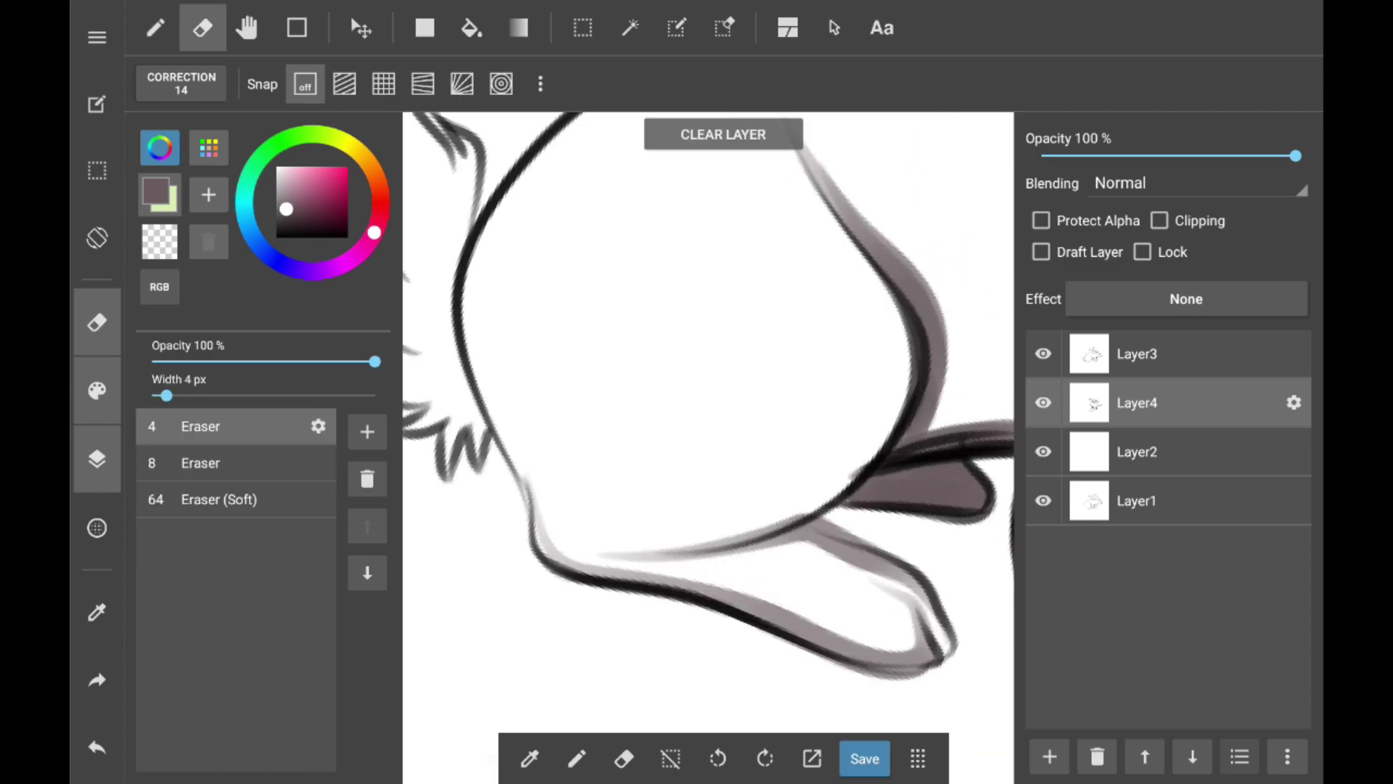
left_click(156, 27)
Shade the inner edge of the back and the base of the tail in mauve, and save the drawing.
scroll(708, 420, "up", 2)
left_click_drag(715, 134, 562, 617)
scroll(708, 421, "down", 2)
scroll(708, 421, "up", 4)
left_click_drag(686, 650, 628, 258)
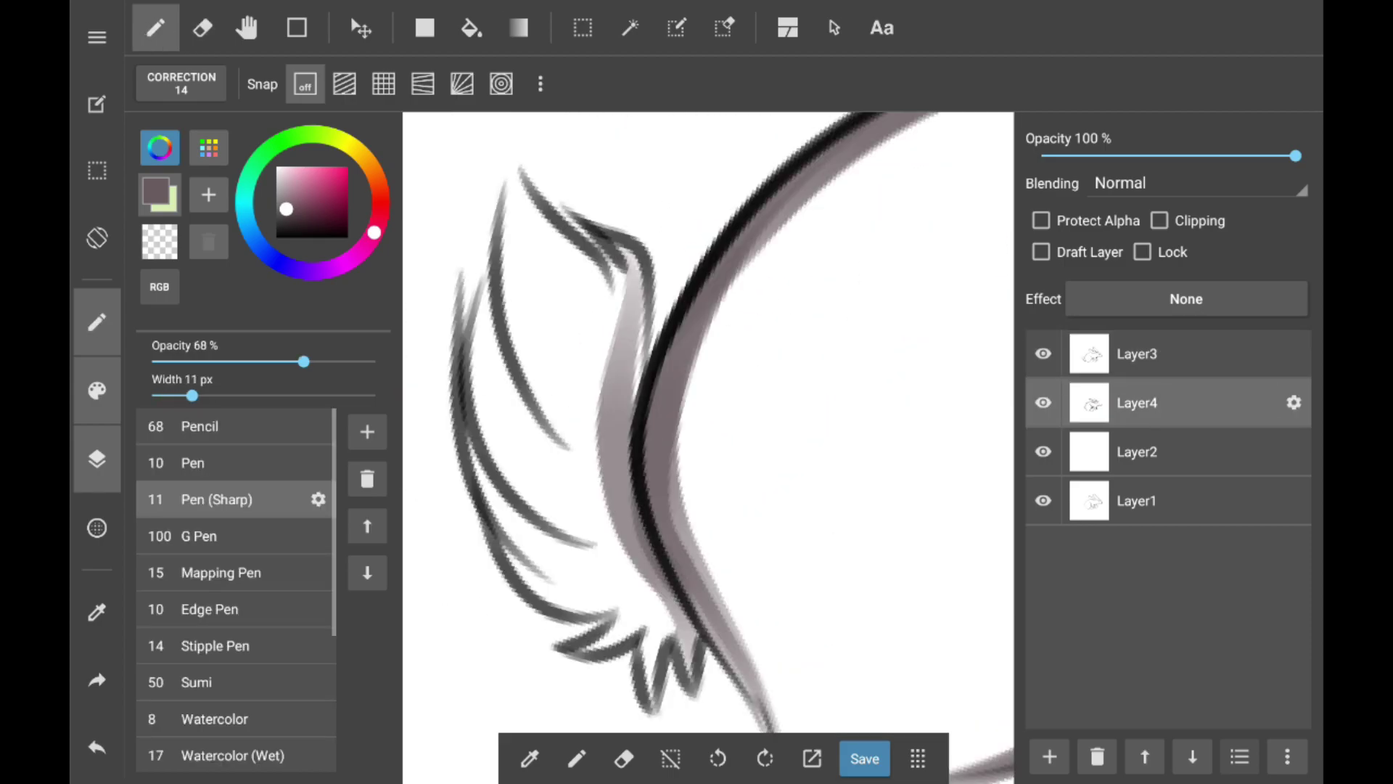
scroll(708, 421, "down", 5)
left_click(864, 758)
Add Layer5 above Layer2 and paint the inner ear pale pink with Watercolor (Wet) at 19 px.
left_click(1137, 451)
left_click(1049, 756)
left_click(358, 253)
left_click(278, 190)
left_click(233, 755)
left_click_drag(207, 395, 282, 395)
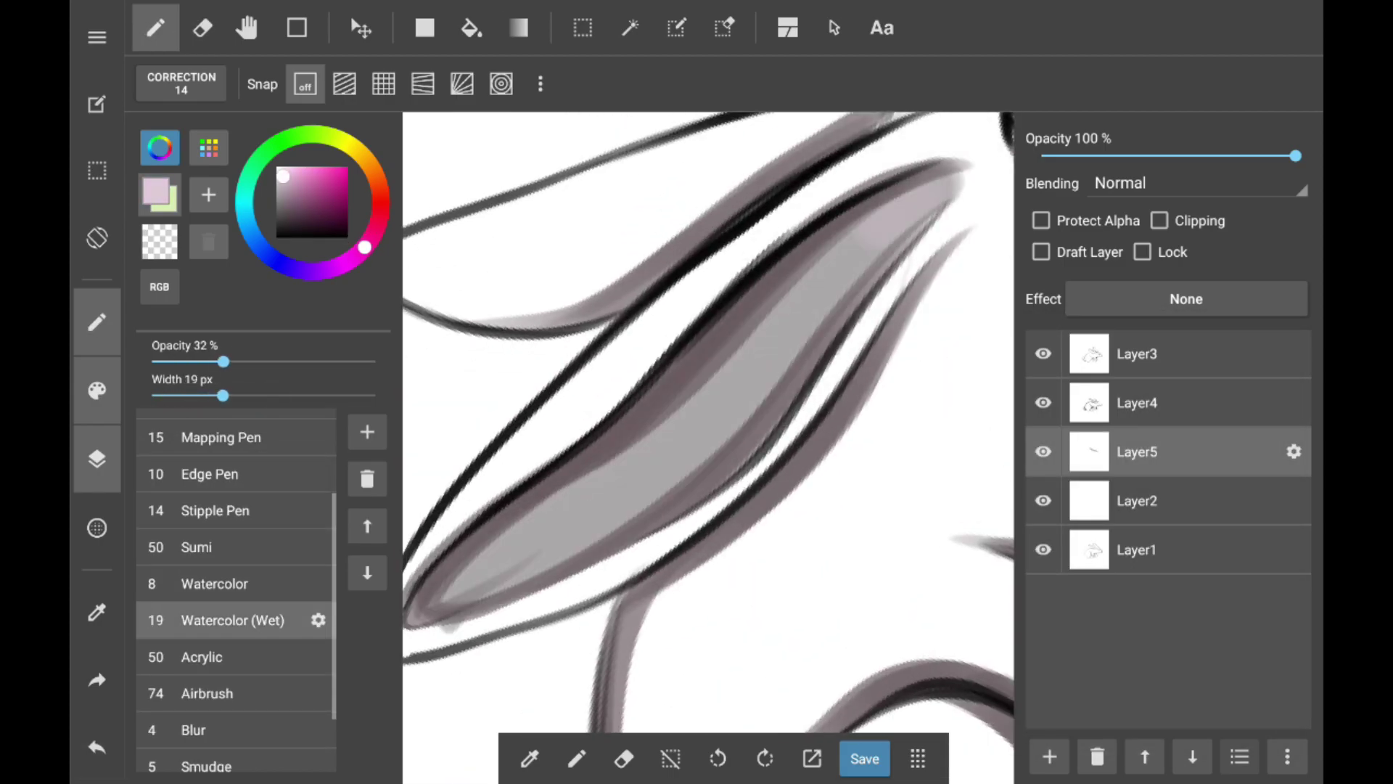
Clean up the edges around the inner ear with the eraser on Layer3, Layer5 and Layer4.
left_click(203, 28)
left_click(1136, 353)
left_click(1136, 452)
left_click(1137, 402)
Add Layer6 above Layer2 and paint pale lavender fur on the ear rim and the side of the head.
left_click(1137, 501)
left_click(1050, 756)
left_click(155, 28)
left_click(298, 269)
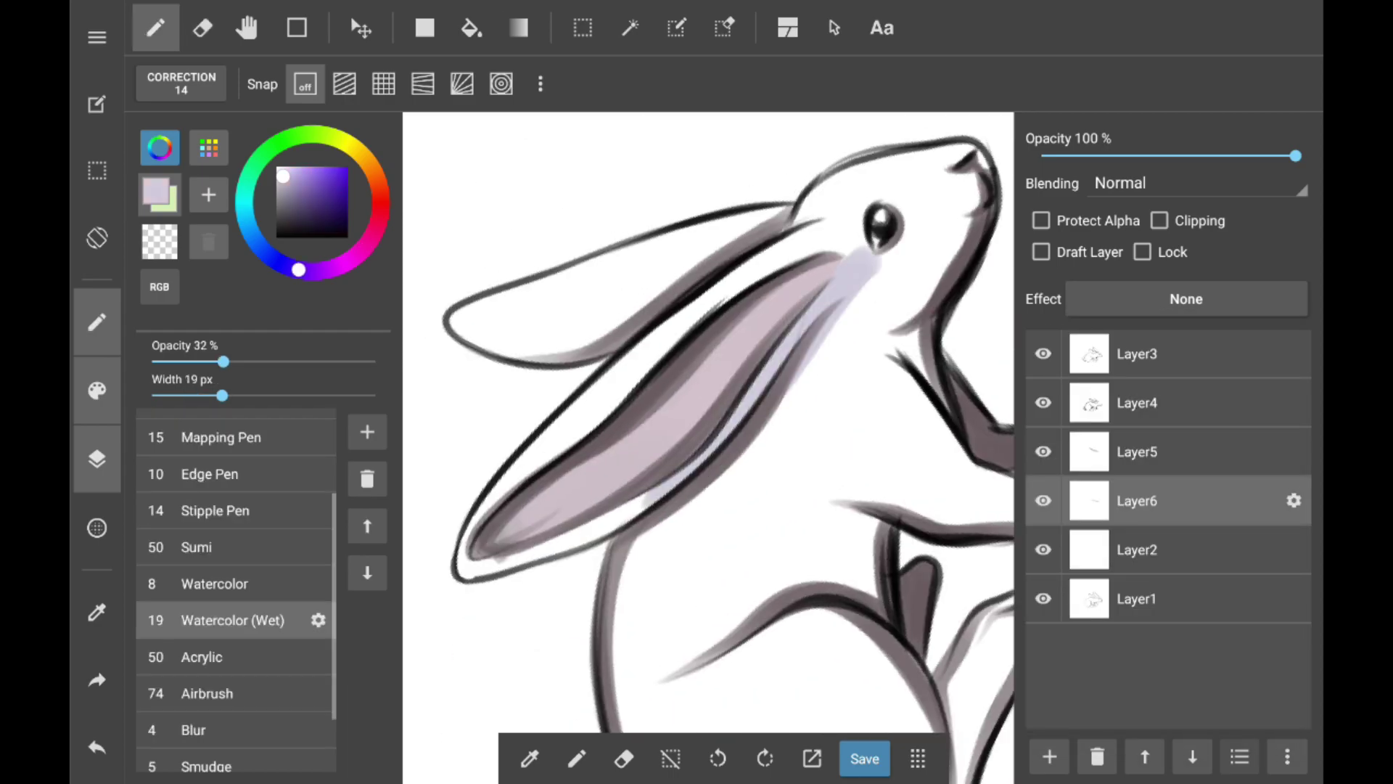
scroll(709, 421, "up", 3)
left_click_drag(870, 246, 827, 464)
scroll(708, 420, "down", 2)
Set the watercolor brush to 10 px, erase stray shading on Layer4 and retouch the pink inner ear on Layer5.
left_click_drag(222, 395, 188, 395)
left_click(203, 27)
left_click(1136, 403)
left_click(1136, 452)
left_click(156, 27)
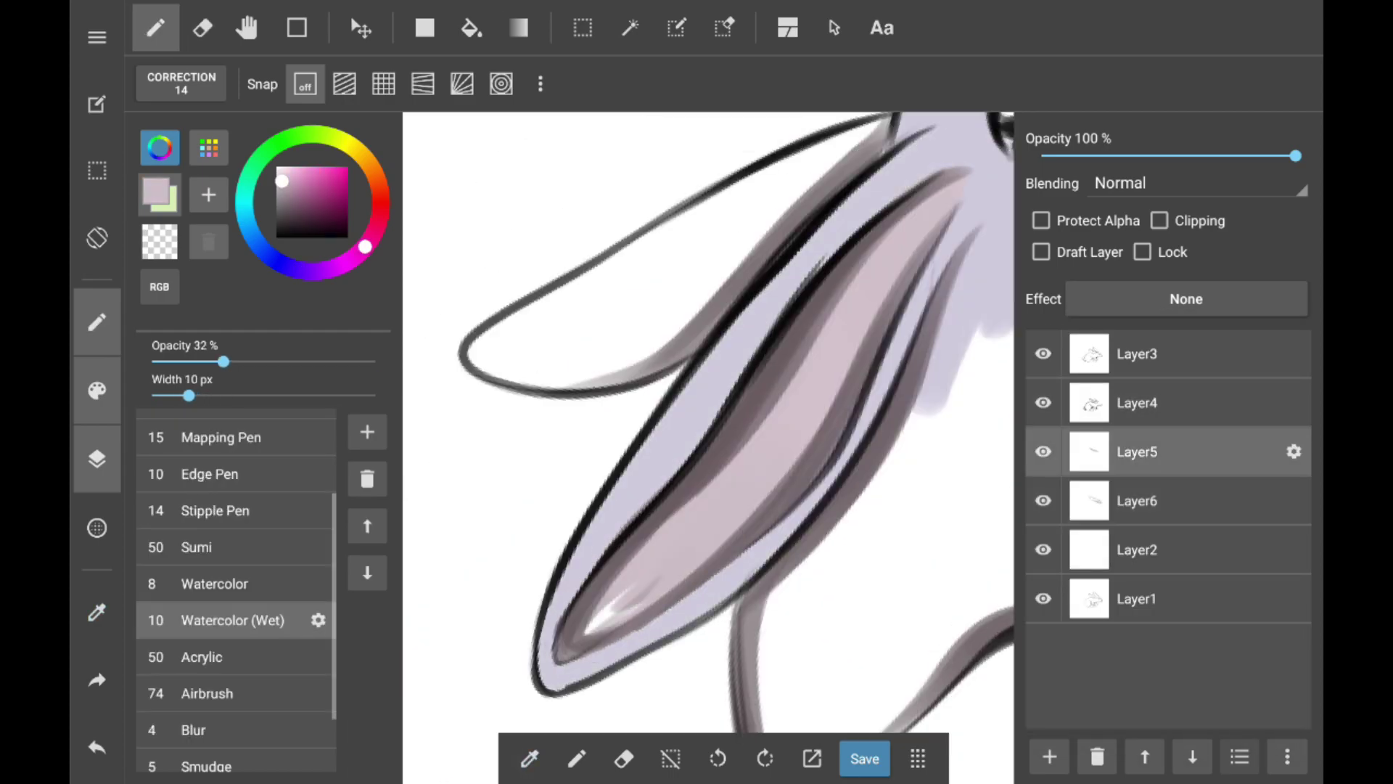
Paint more of the ears, chest and near front leg pale lavender on Layer6.
left_click(1136, 500)
left_click(298, 270)
scroll(708, 420, "down", 3)
scroll(708, 420, "up", 3)
left_click_drag(693, 203, 497, 602)
scroll(708, 421, "down", 3)
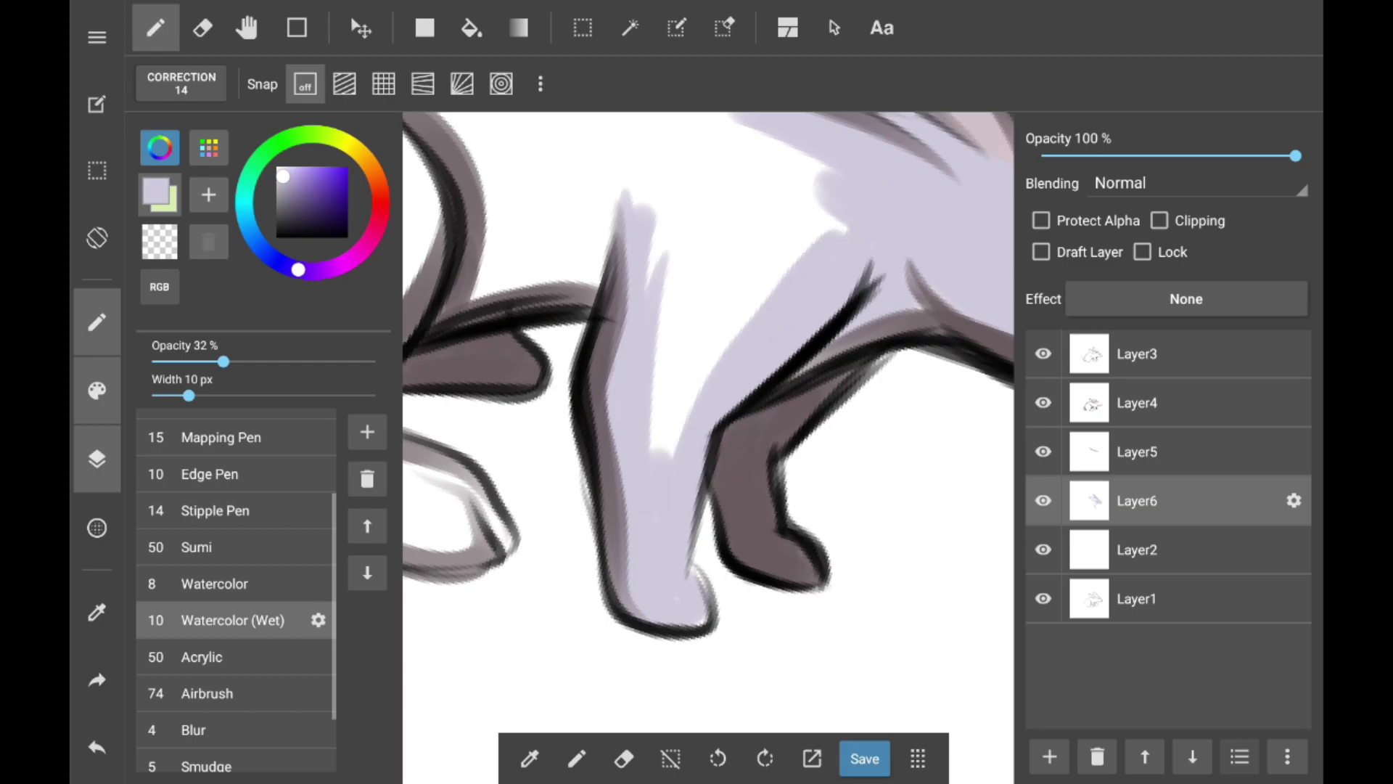
Set the watercolor brush to 17 px and fill the body, haunch and hind foot with pale lavender.
scroll(708, 421, "down", 3)
left_click_drag(188, 395, 212, 395)
left_click_drag(545, 298, 592, 682)
scroll(708, 421, "up", 2)
left_click_drag(726, 581, 929, 406)
scroll(708, 421, "down", 2)
left_click_drag(690, 348, 653, 544)
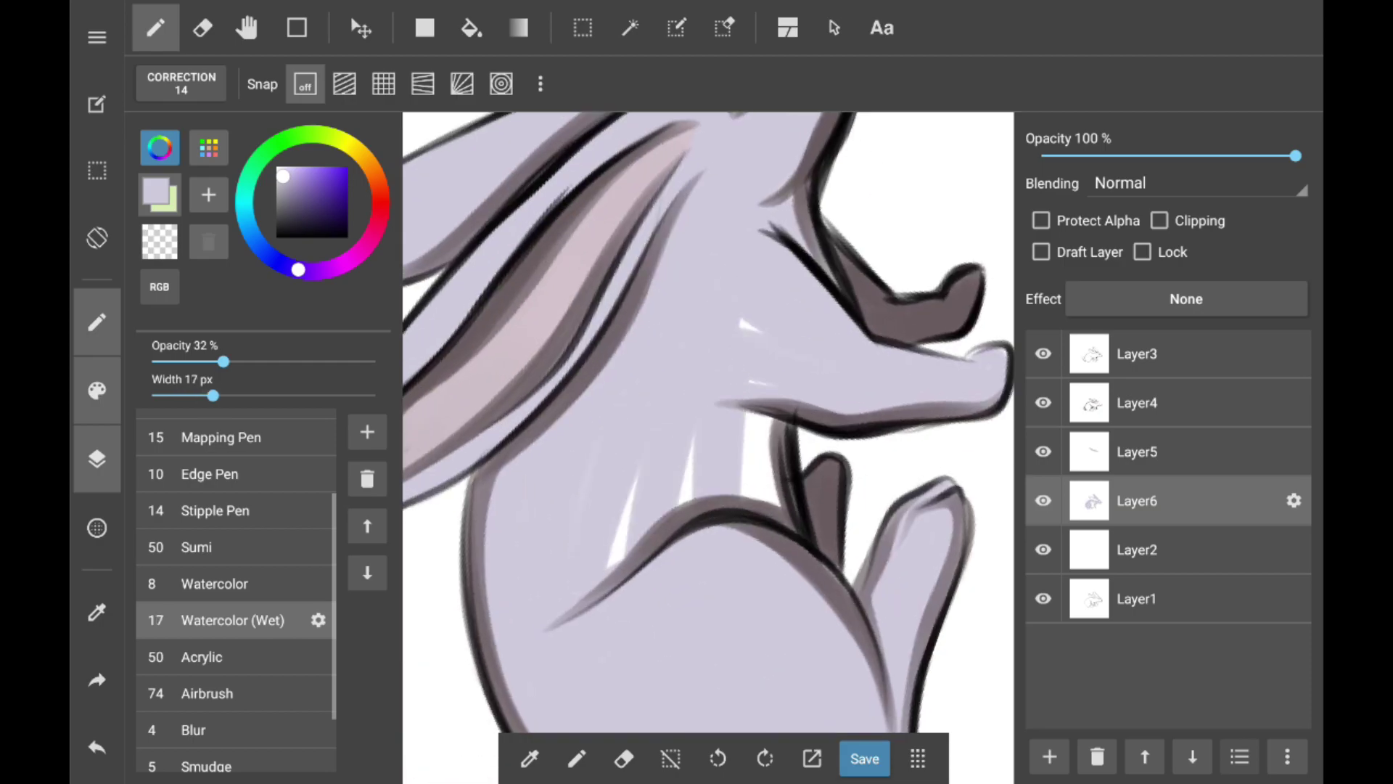
Add Layer7 above Layer4 and save the drawing.
scroll(708, 421, "down", 3)
left_click(1136, 403)
left_click(1049, 756)
left_click(864, 758)
Paint a small pale blue-grey highlight on Layer7 with Pen (Sharp) at 11 px.
scroll(236, 581, "up", 3)
left_click(217, 499)
left_click(267, 253)
scroll(709, 421, "down", 3)
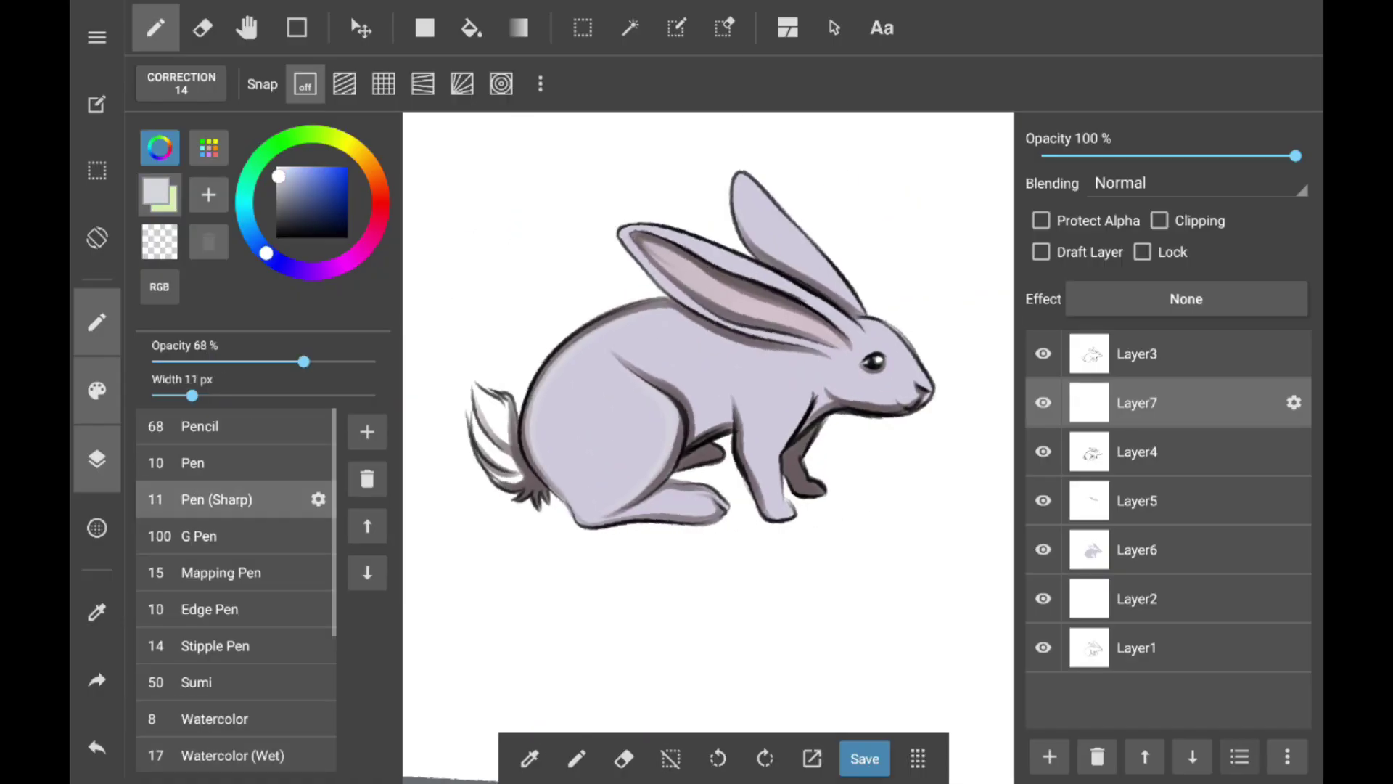
scroll(708, 421, "up", 3)
left_click_drag(936, 240, 983, 243)
scroll(708, 421, "down", 3)
Switch to Watercolor (Wet) at 5% opacity and 30 px width for soft highlights on Layer7.
scroll(236, 580, "down", 3)
left_click(222, 658)
left_click_drag(212, 395, 235, 395)
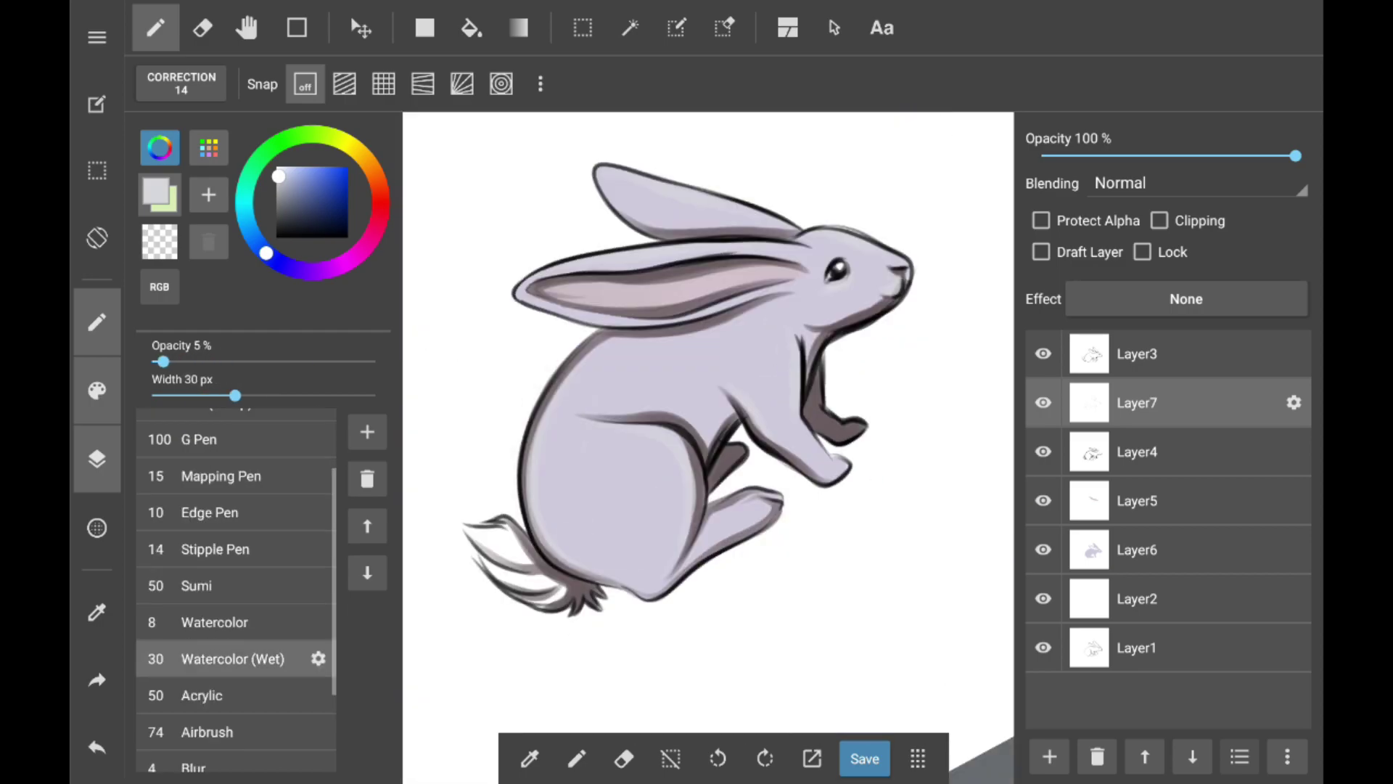
Add Layer8, move it above the line art and set Pen (Sharp) to white at 78% opacity and 3 px.
left_click(1049, 756)
left_click(276, 167)
scroll(236, 581, "up", 3)
left_click(217, 500)
left_click_drag(302, 361, 326, 361)
left_click_drag(192, 396, 161, 395)
left_click(1145, 756)
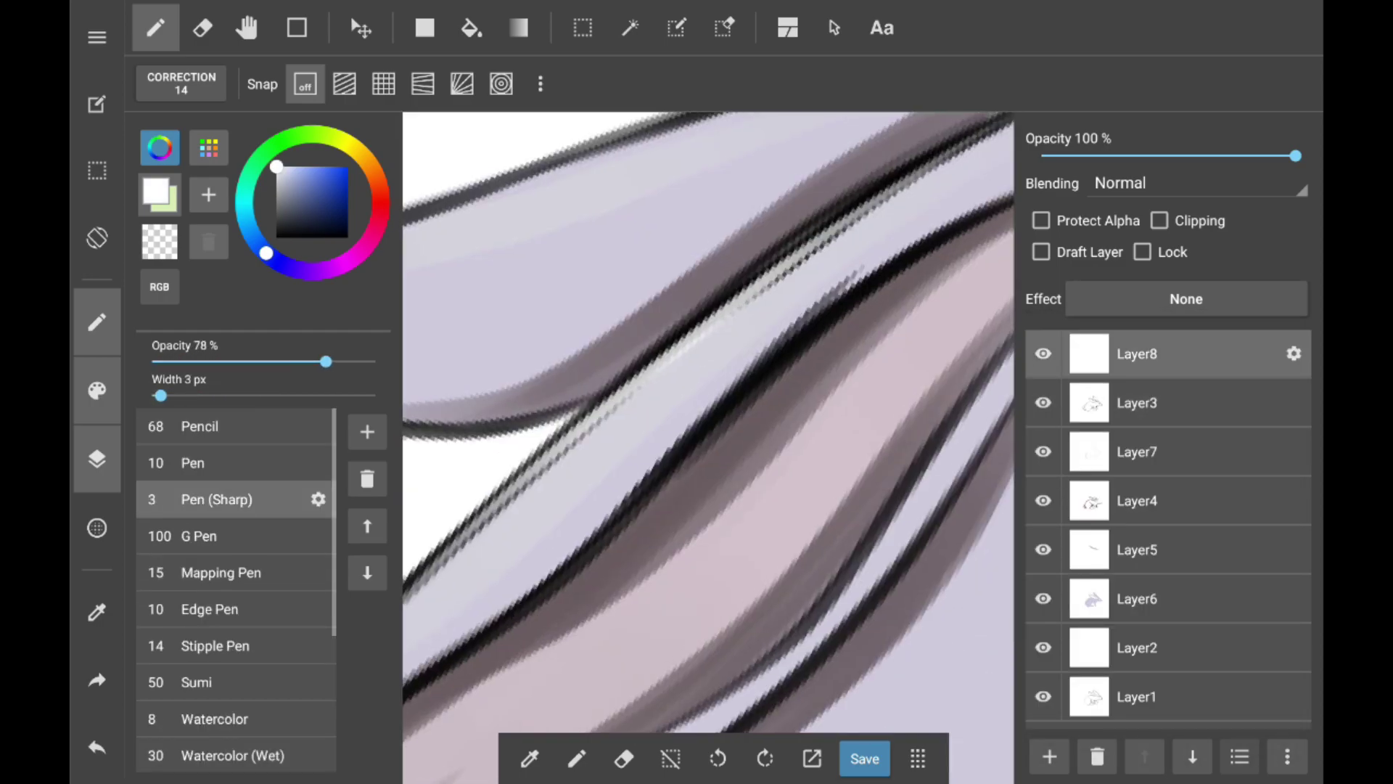
Paint thin white highlights just inside the outlines of the rabbit's ears, body, legs and paws on Layer8.
left_click_drag(726, 190, 581, 580)
scroll(708, 421, "down", 3)
scroll(709, 420, "down", 3)
mouse_move(507, 632)
left_mouse_down()
mouse_move(551, 661)
mouse_move(516, 663)
left_mouse_up()
scroll(709, 421, "up", 4)
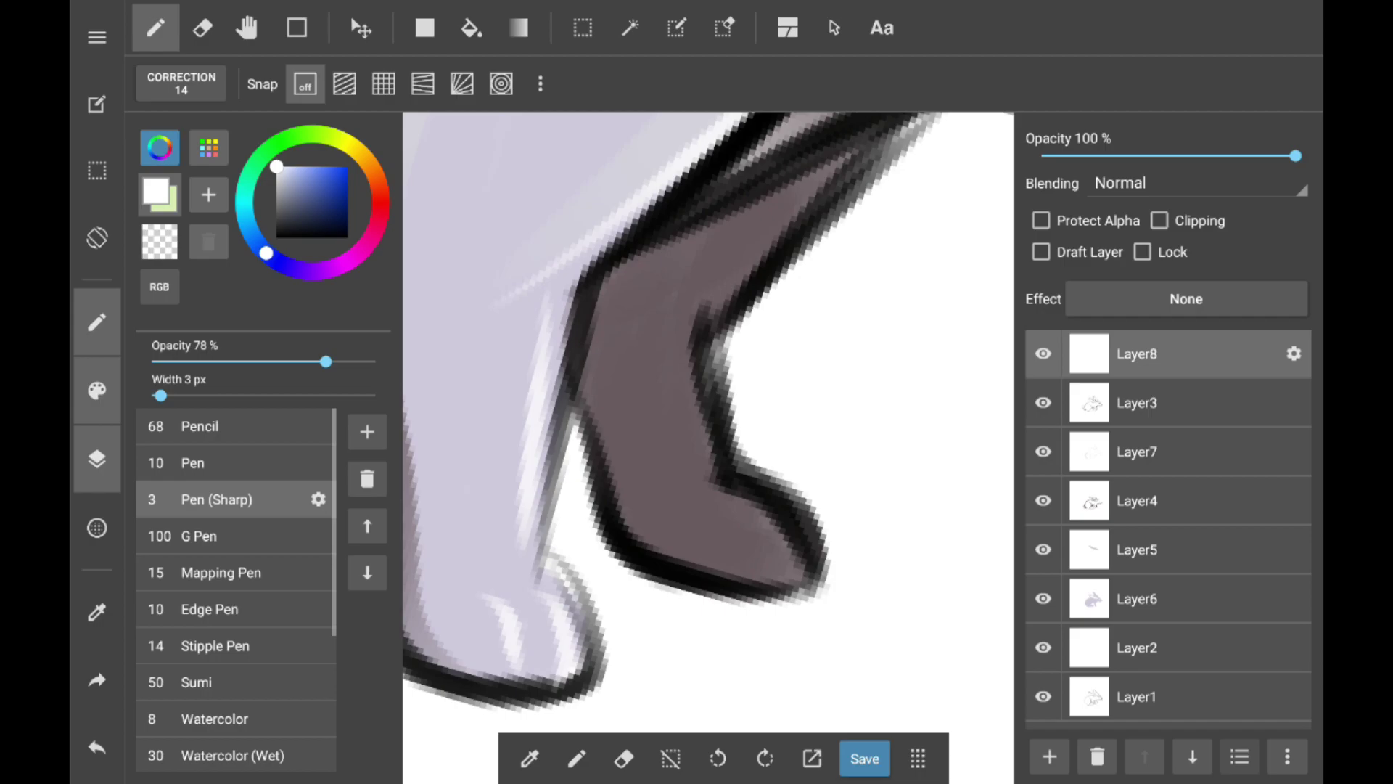
scroll(708, 420, "down", 3)
left_click_drag(535, 339, 693, 190)
left_click_drag(834, 323, 842, 580)
scroll(708, 421, "down", 5)
Add Layer9 above Layer7 and test the Airbrush there in muted blue-grey at 20% opacity and 74 px.
left_click(1137, 451)
left_click(1049, 757)
scroll(236, 580, "down", 3)
left_click(207, 611)
left_click(296, 196)
scroll(708, 420, "up", 3)
left_click(607, 429)
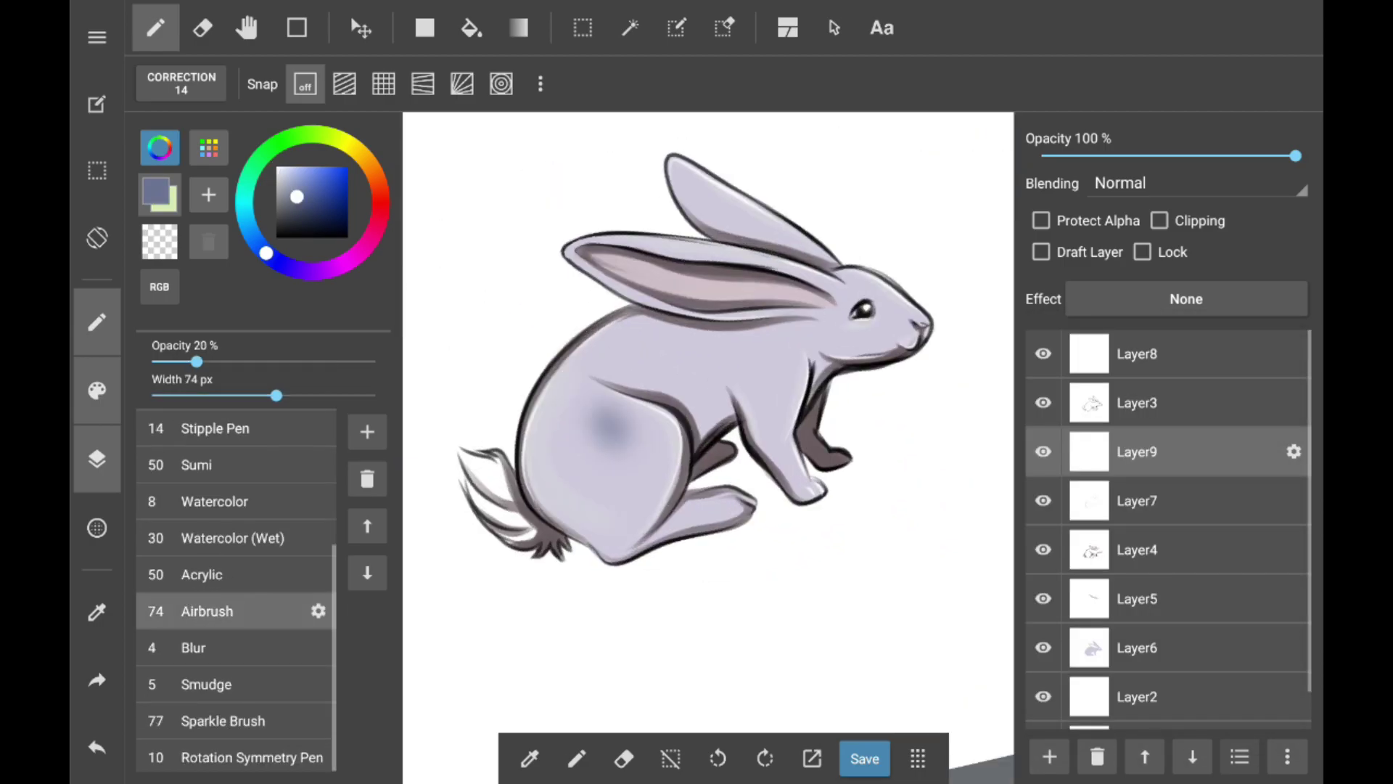
Airbrush soft blue-grey shading on the haunch, legs, chest and neck on Layer9 at 6% opacity and 50 px.
scroll(708, 421, "up", 2)
left_click_drag(653, 537, 523, 656)
left_click_drag(758, 392, 700, 530)
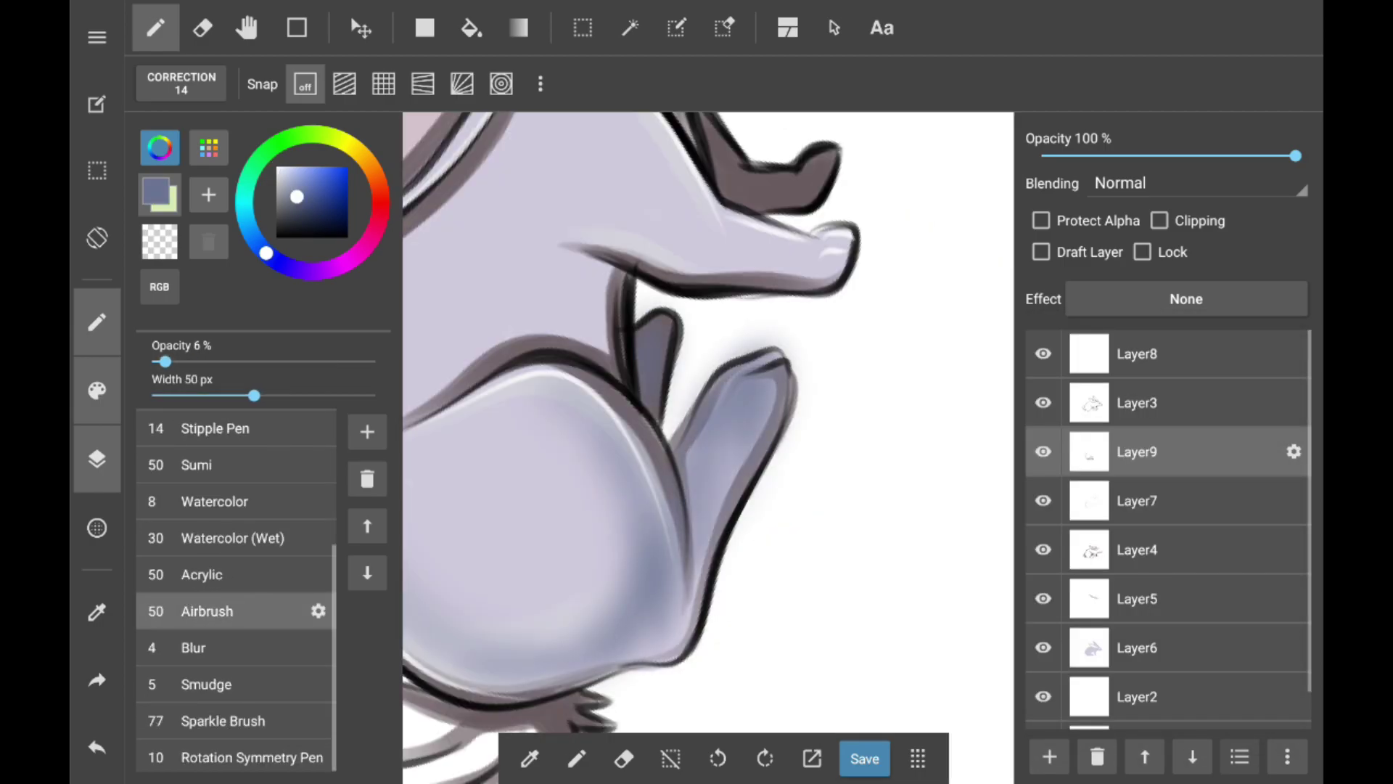
left_click_drag(835, 247, 707, 537)
left_click_drag(645, 341, 678, 523)
left_click_drag(508, 145, 443, 254)
scroll(708, 421, "down", 3)
scroll(708, 421, "down", 3)
scroll(708, 420, "up", 4)
left_click_drag(508, 523, 482, 631)
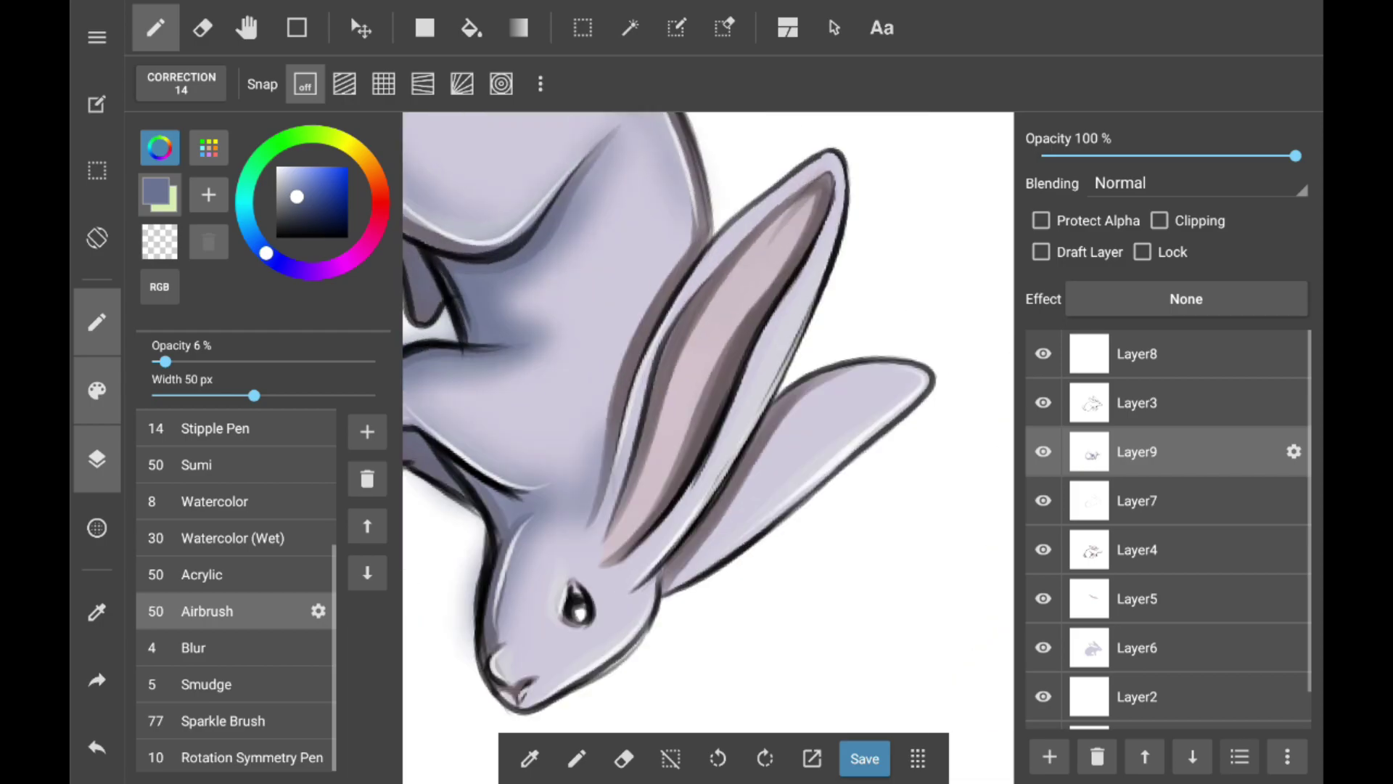
Set Layer9's opacity to 52% and use the Magic Wand on Layer3 to select the area around the rabbit for erasing Layer9's overspill.
scroll(708, 421, "down", 5)
scroll(709, 421, "up", 2)
left_click_drag(1295, 155, 1173, 155)
left_click(1137, 403)
left_click(630, 28)
left_click(508, 254)
left_click(1137, 451)
left_click(203, 27)
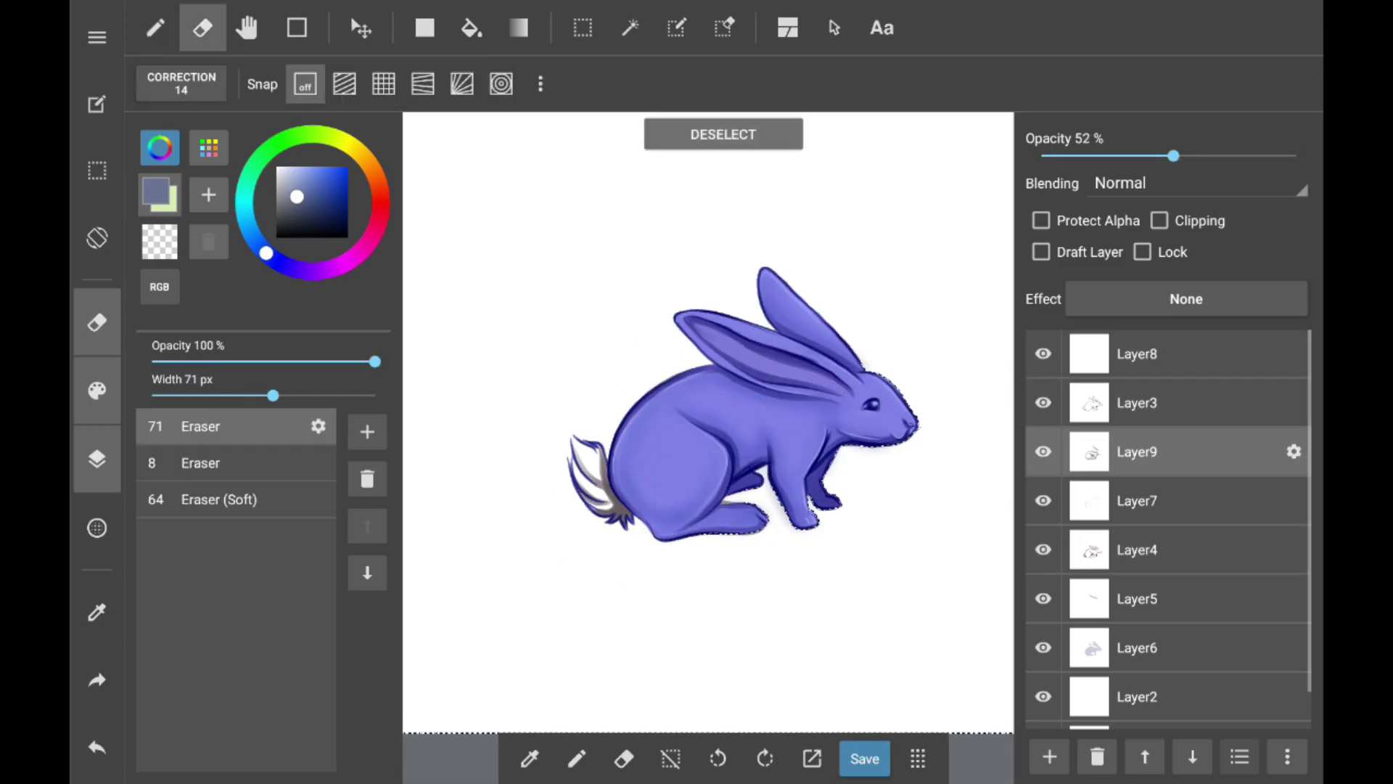
Lower the current layer's opacity, return to the brush and add Layer10 above Layer9.
left_click(1197, 183)
left_click_drag(1296, 155, 1187, 156)
left_click(156, 28)
left_click(1049, 756)
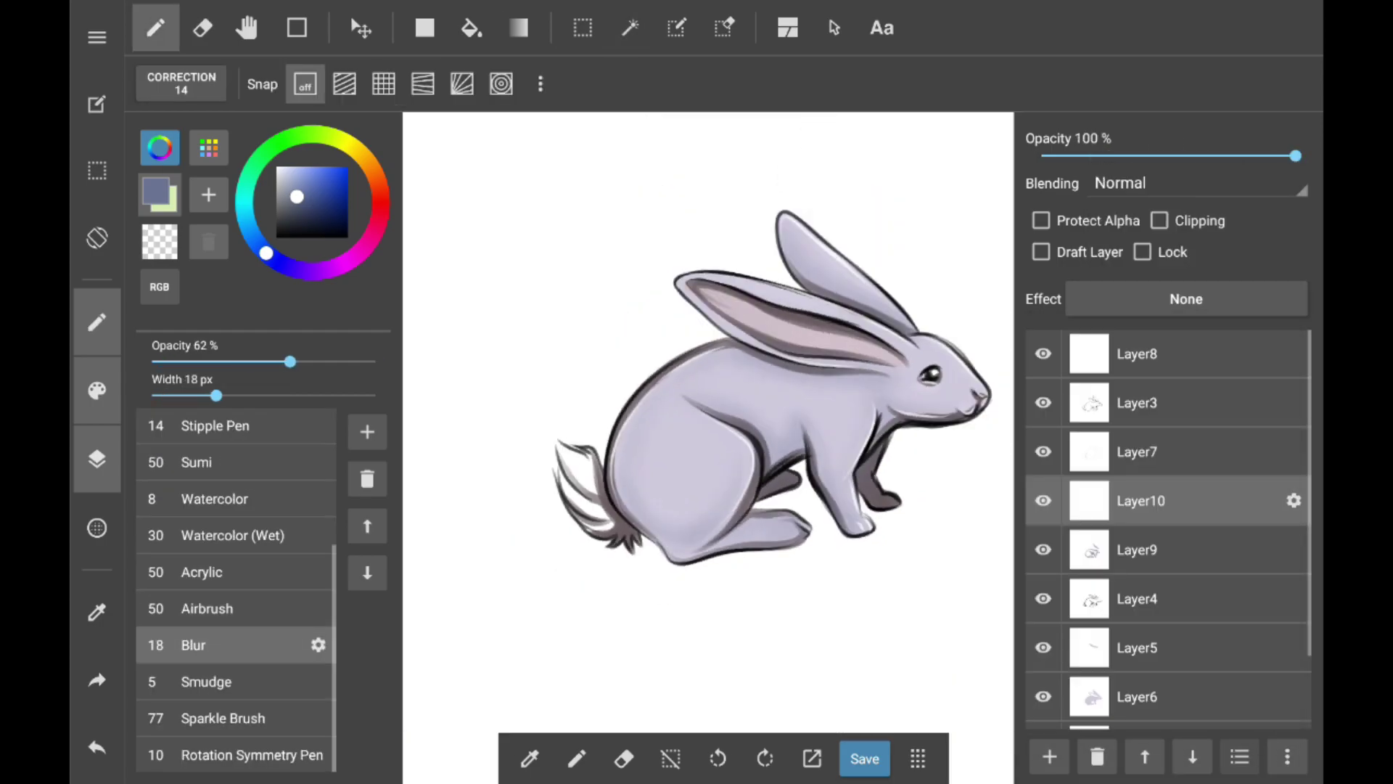
Paint the tail pale cream on Layer10 with Pen (Sharp) at 78% opacity and 7 px.
left_click(351, 145)
left_click(216, 499)
scroll(708, 420, "up", 6)
left_click_drag(541, 138, 530, 276)
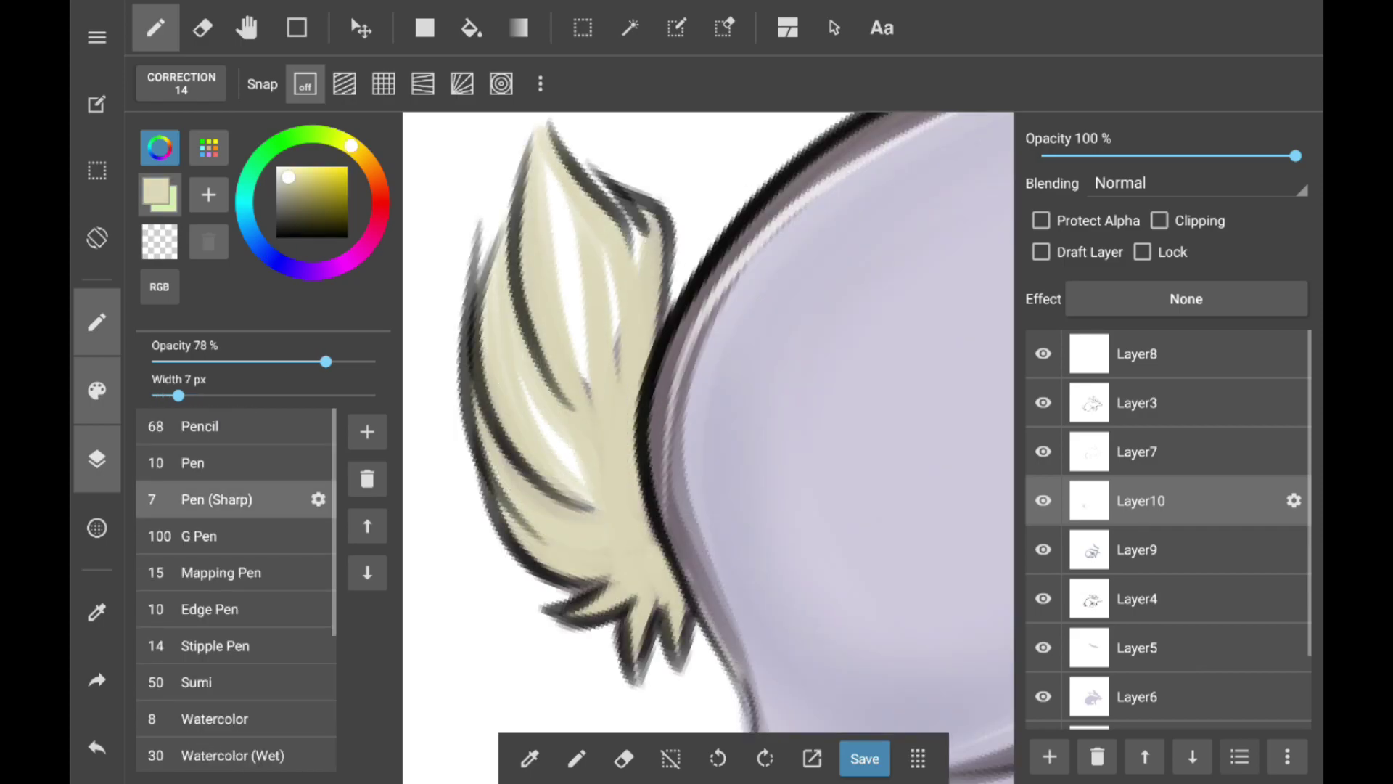
scroll(708, 421, "down", 6)
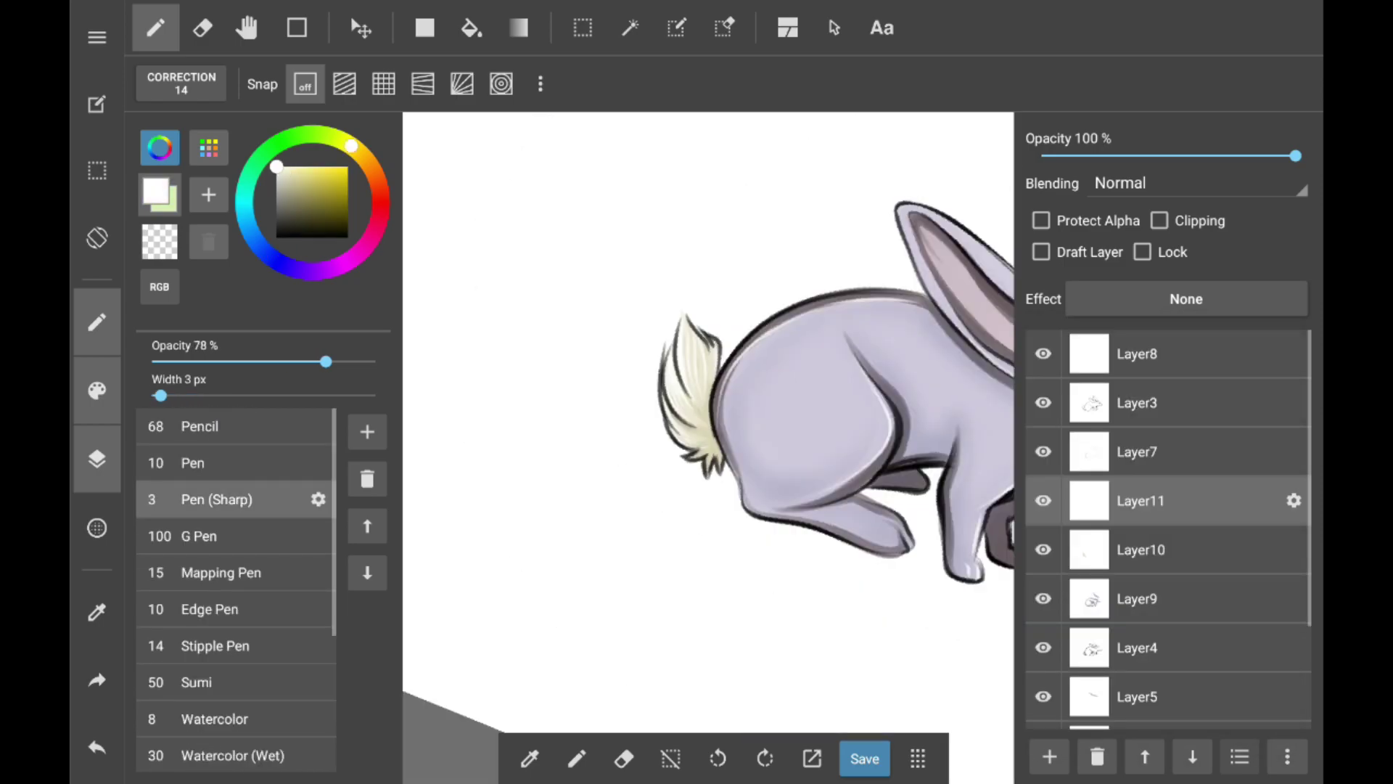
Touch up the shading on Layer4 with Eraser (Soft) at 10 px.
left_click(1042, 403)
scroll(1168, 529, "down", 2)
left_click(1137, 567)
left_click(203, 28)
scroll(708, 421, "up", 6)
left_click(218, 499)
left_click_drag(267, 396, 188, 396)
scroll(708, 420, "down", 5)
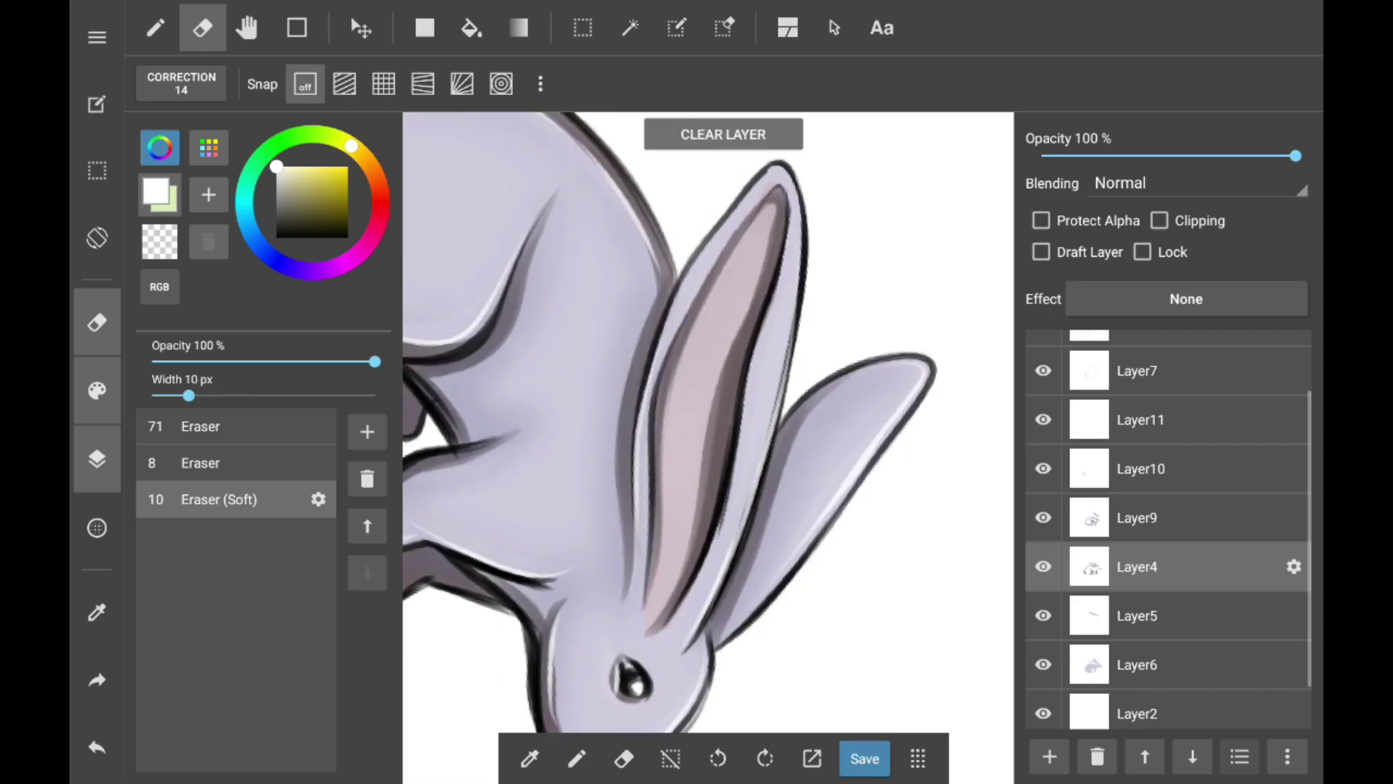
Clean up Layer5 with the eraser, then retouch Layer4's shadows in dark mauve with Pen (Sharp) at 31% opacity and 5 px.
left_click(155, 28)
scroll(708, 421, "up", 3)
left_click(1137, 615)
left_click(203, 28)
scroll(708, 421, "down", 2)
left_click(156, 27)
left_click(1138, 567)
left_click_drag(326, 362, 221, 362)
left_click_drag(162, 396, 169, 395)
scroll(709, 421, "down", 6)
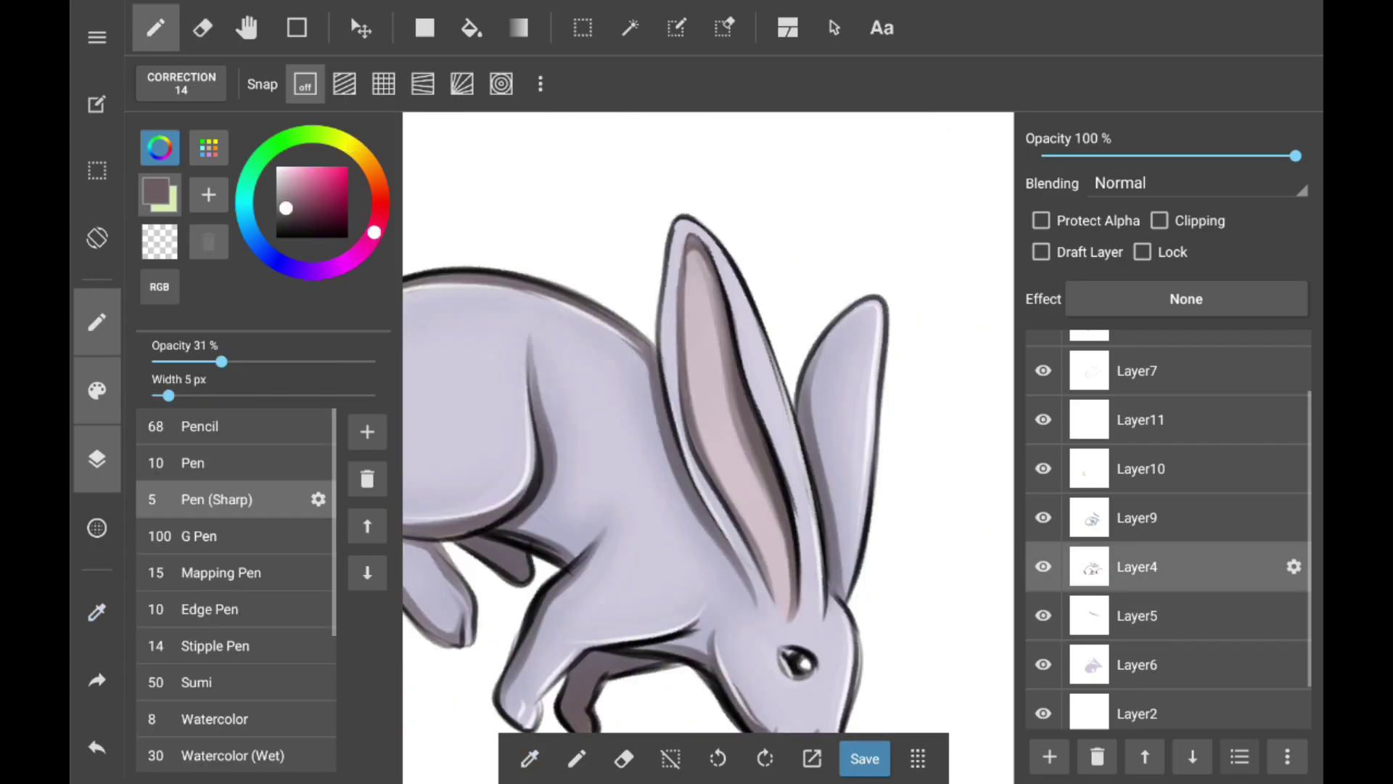
Paint lighter mauve strokes over the shading on Layer4 to soften its edges.
left_click(284, 185)
scroll(708, 421, "up", 6)
left_click_drag(631, 334, 559, 653)
left_click_drag(623, 142, 555, 529)
scroll(708, 420, "down", 6)
Tidy the shading around the head on Layer4 with the 10 px Eraser (Soft).
left_click(203, 28)
scroll(708, 421, "up", 6)
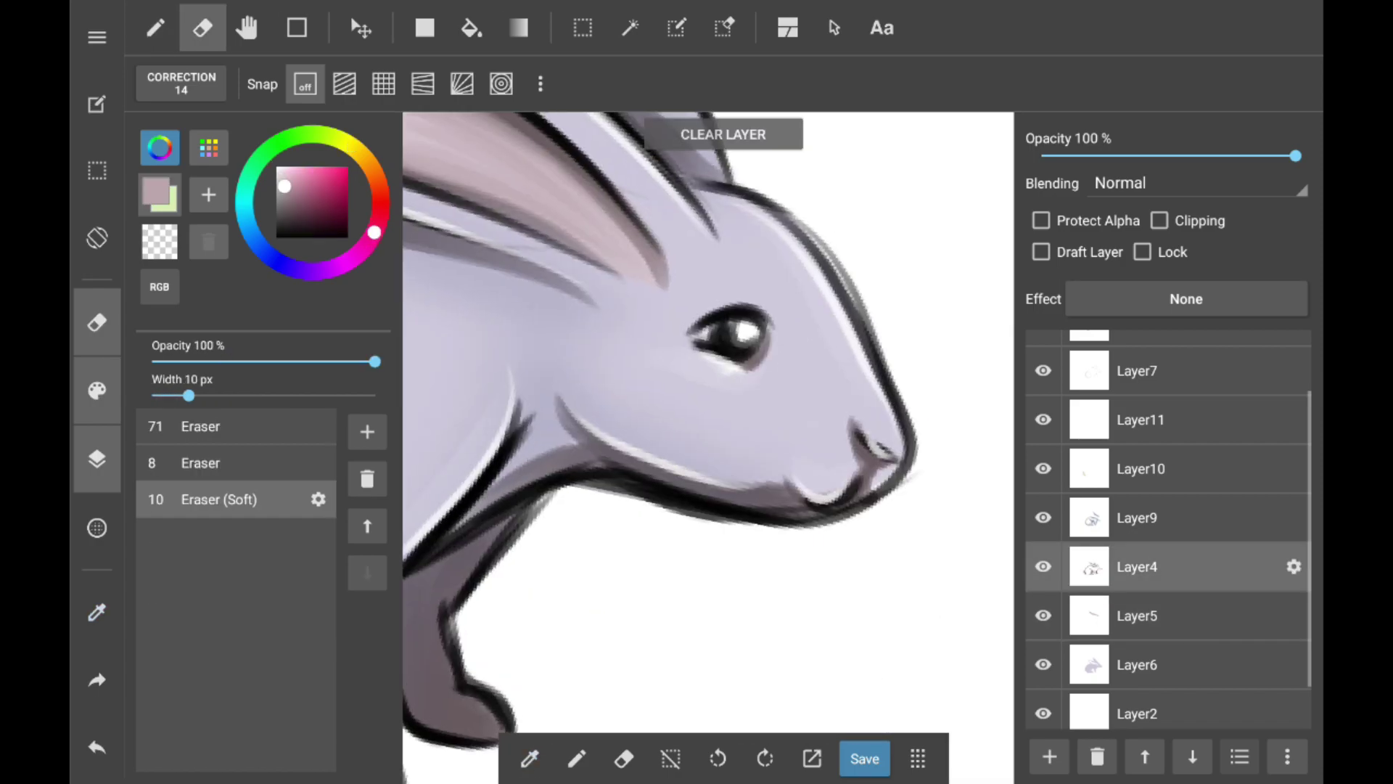
scroll(708, 421, "down", 4)
scroll(709, 421, "up", 5)
scroll(1168, 530, "up", 2)
Retouch the line art on Layer3 in black with Pen (Sharp) at 62% opacity and 2 px, and open the main menu.
left_click(1137, 403)
left_click(156, 27)
left_click(347, 237)
scroll(707, 421, "down", 3)
scroll(1169, 530, "down", 3)
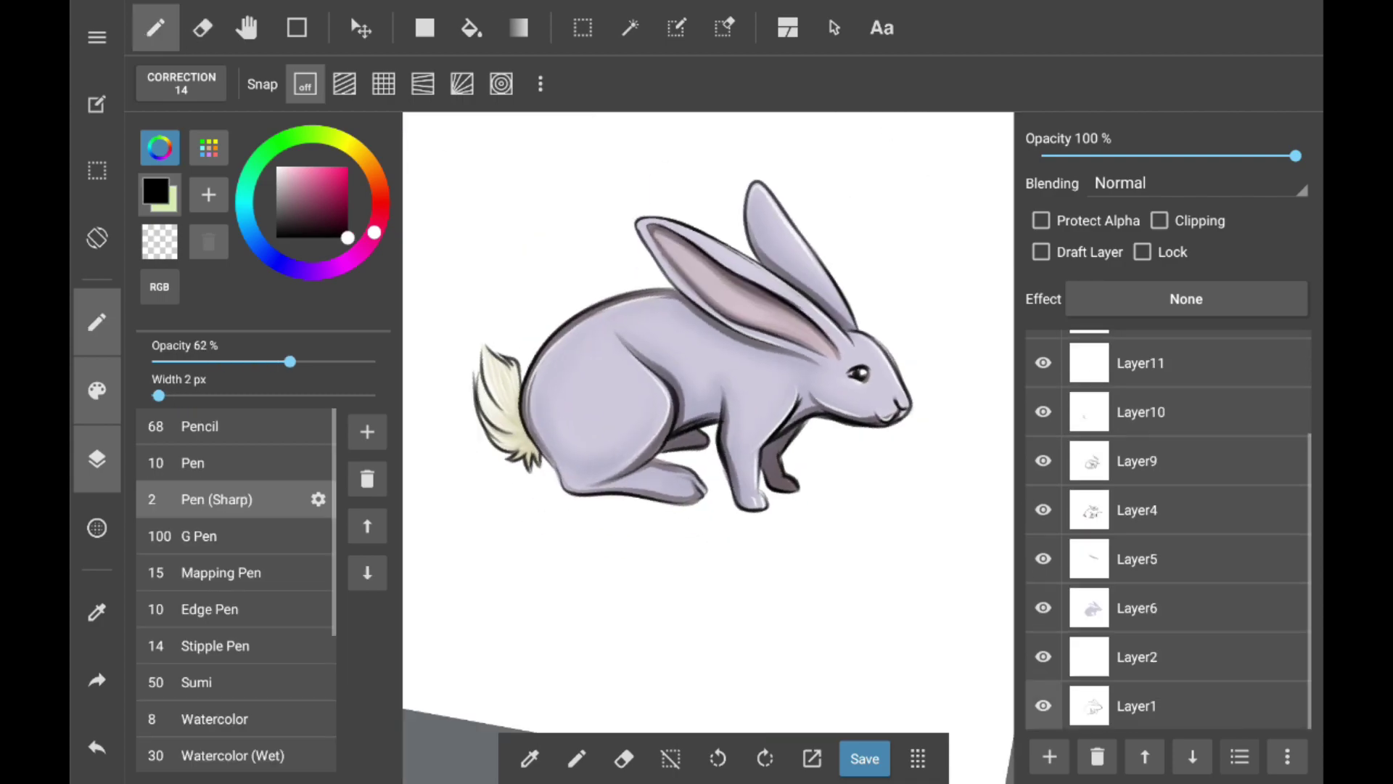
left_click(97, 37)
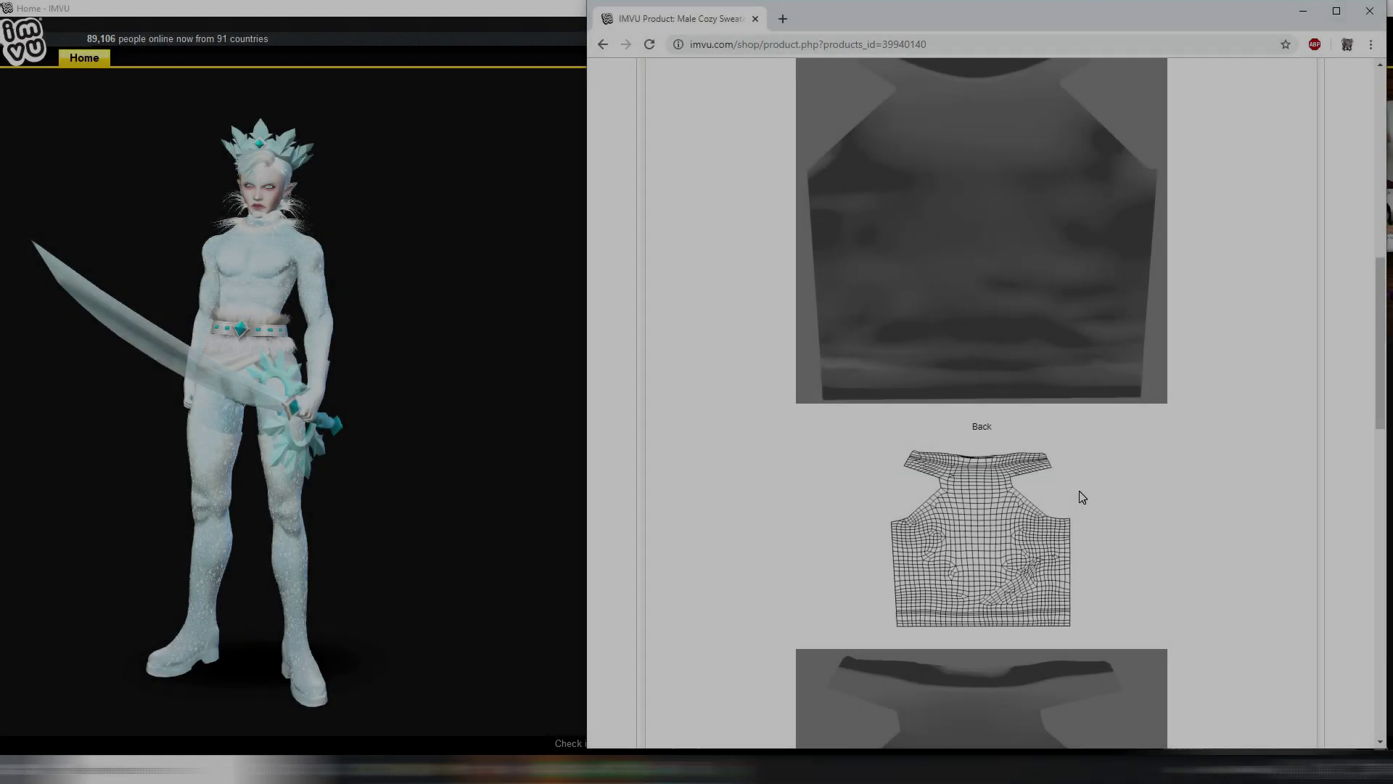
Switch to the IMVU catalogue, find the Mint Green Sweater among the sweater results and open it for editing in IMVU.
scroll(1074, 500, "down", 10)
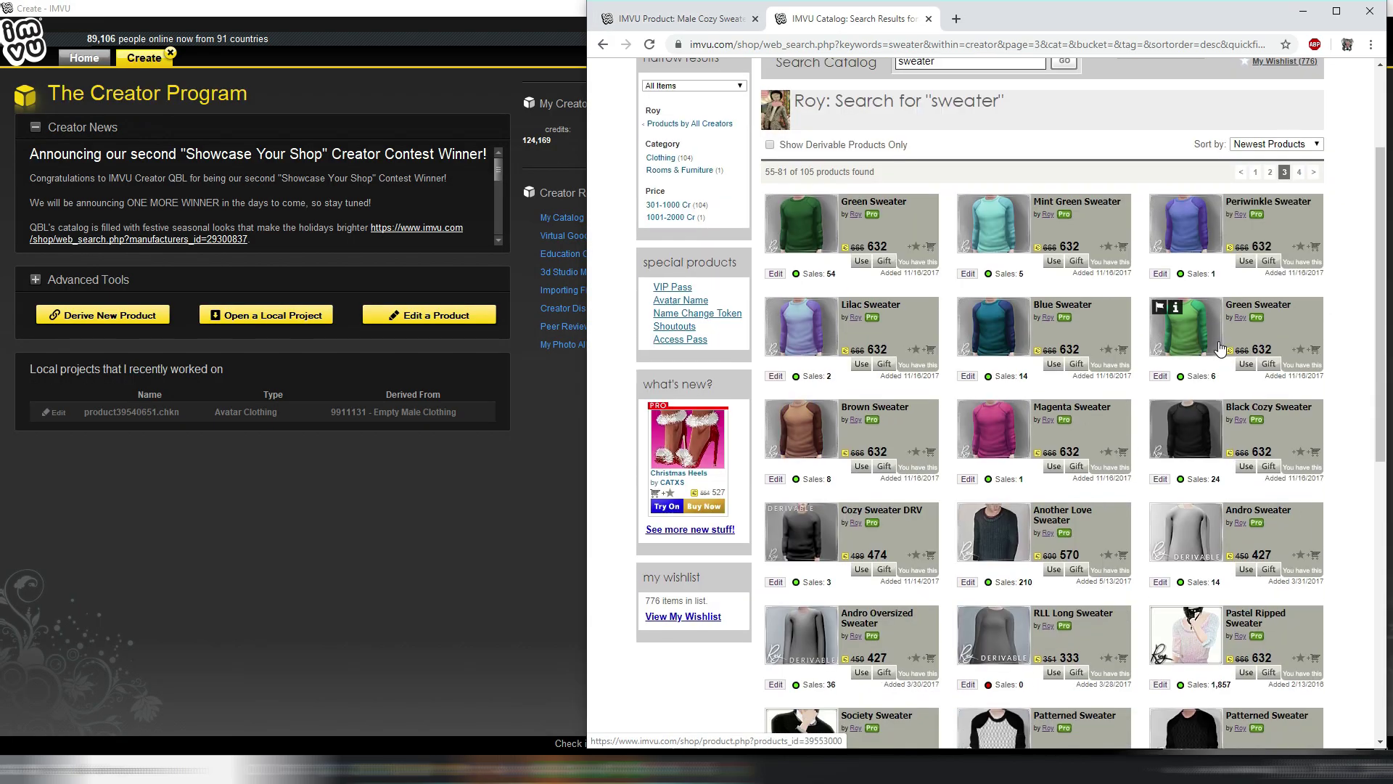
scroll(1201, 343, "down", 3)
scroll(1201, 342, "up", 3)
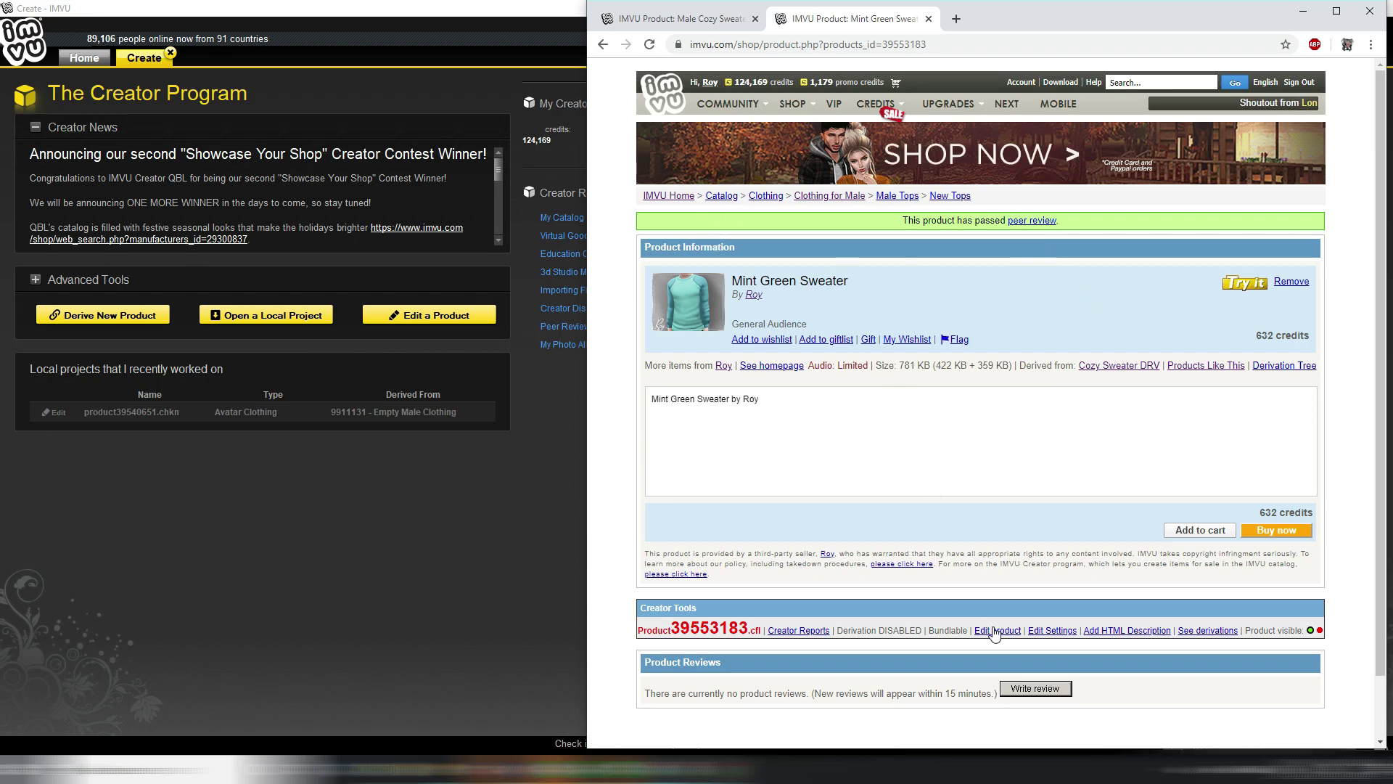
left_click(994, 630)
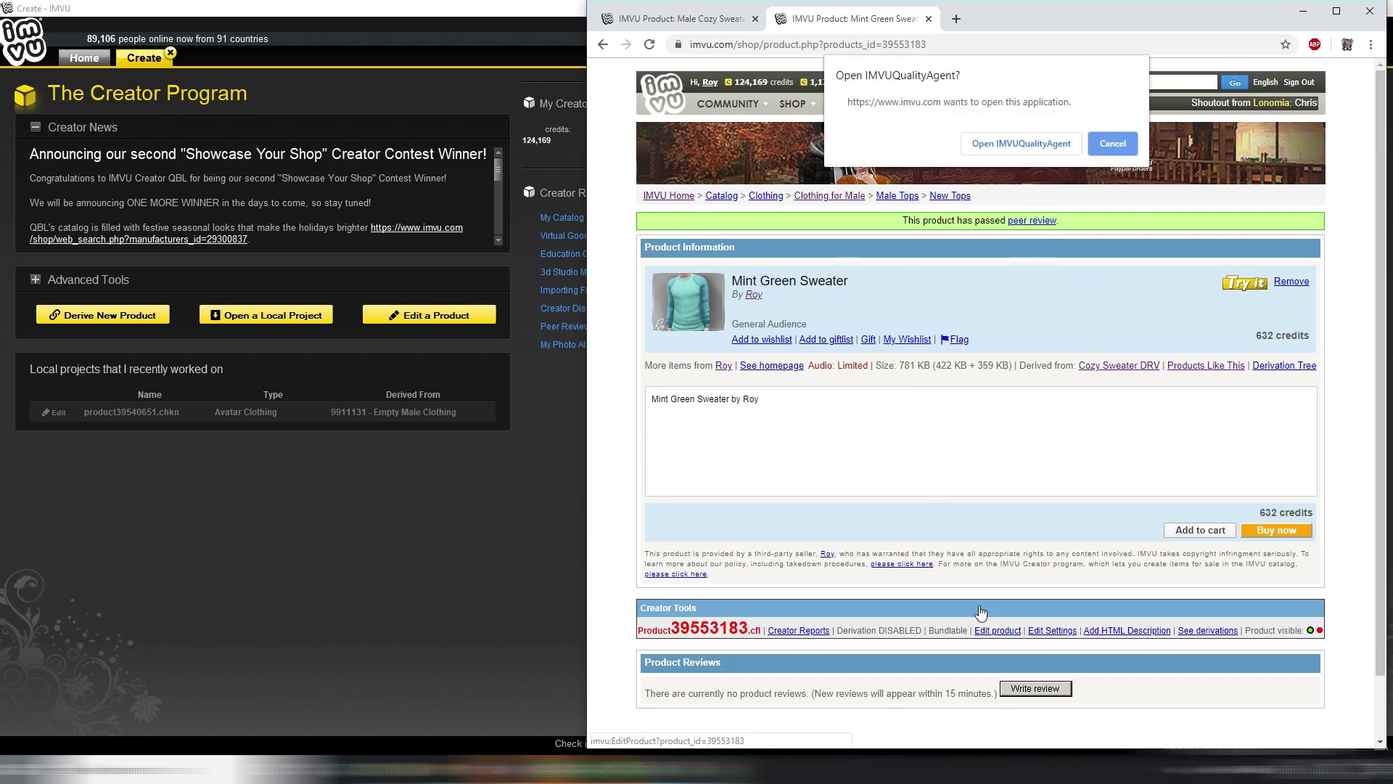
left_click(1030, 142)
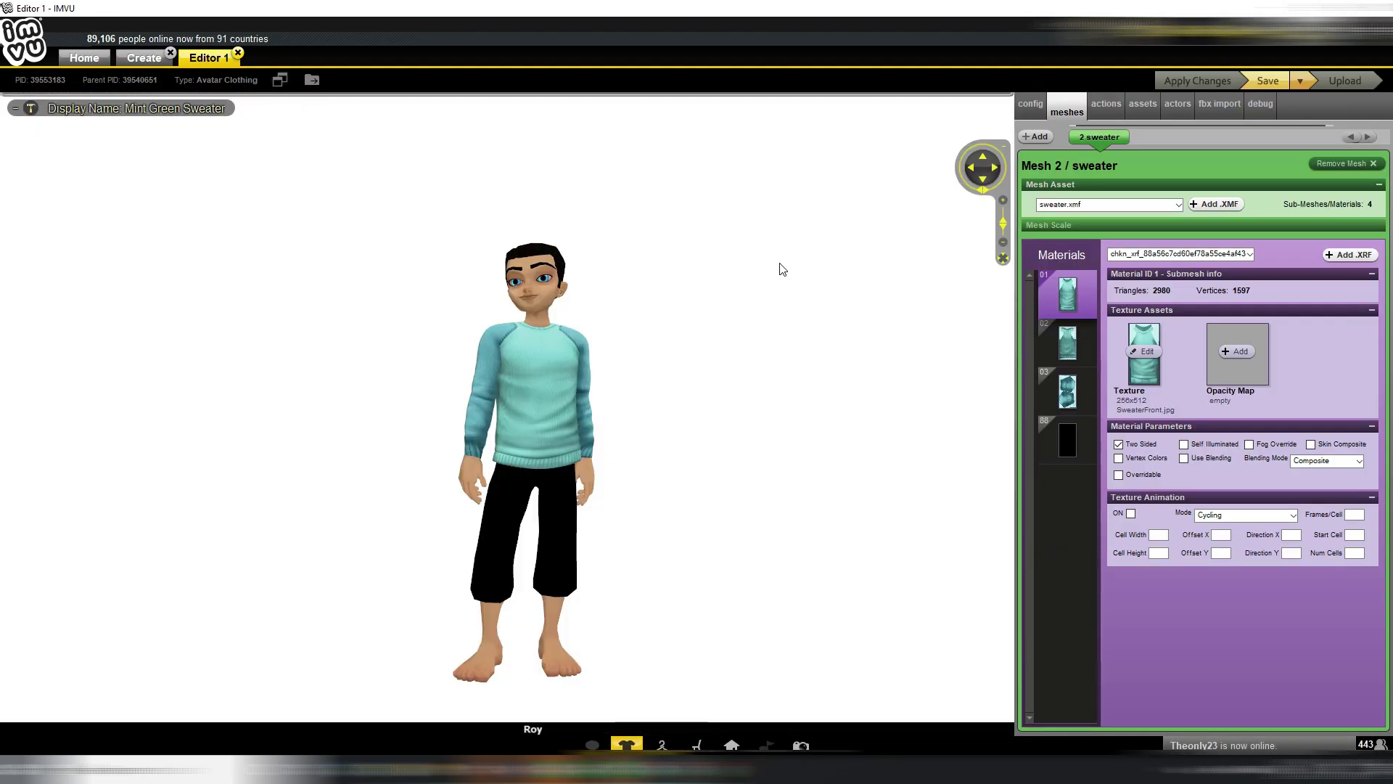
Save a copy of the Mint Green Sweater product in the IMVU Projects folder as SweaterBlue.
scroll(557, 464, "up", 3)
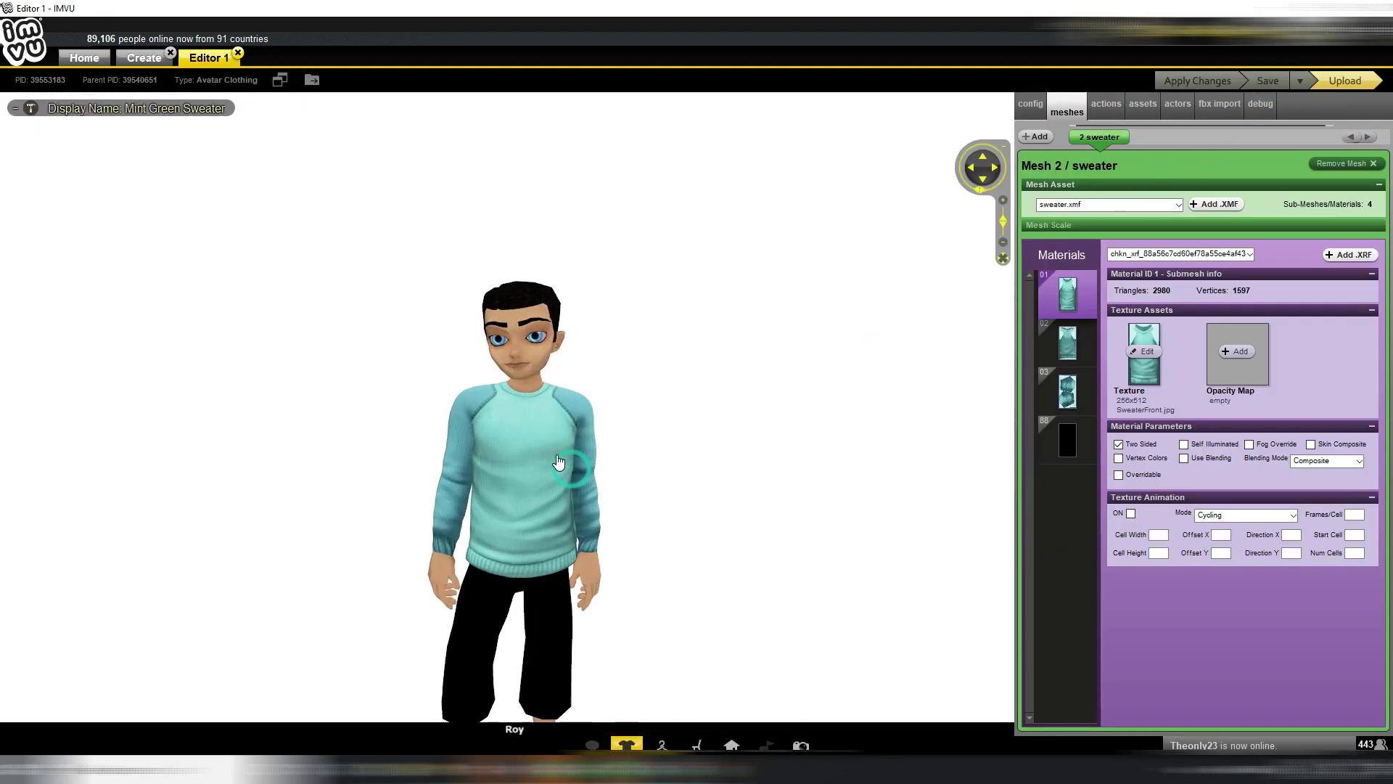
left_click(1299, 81)
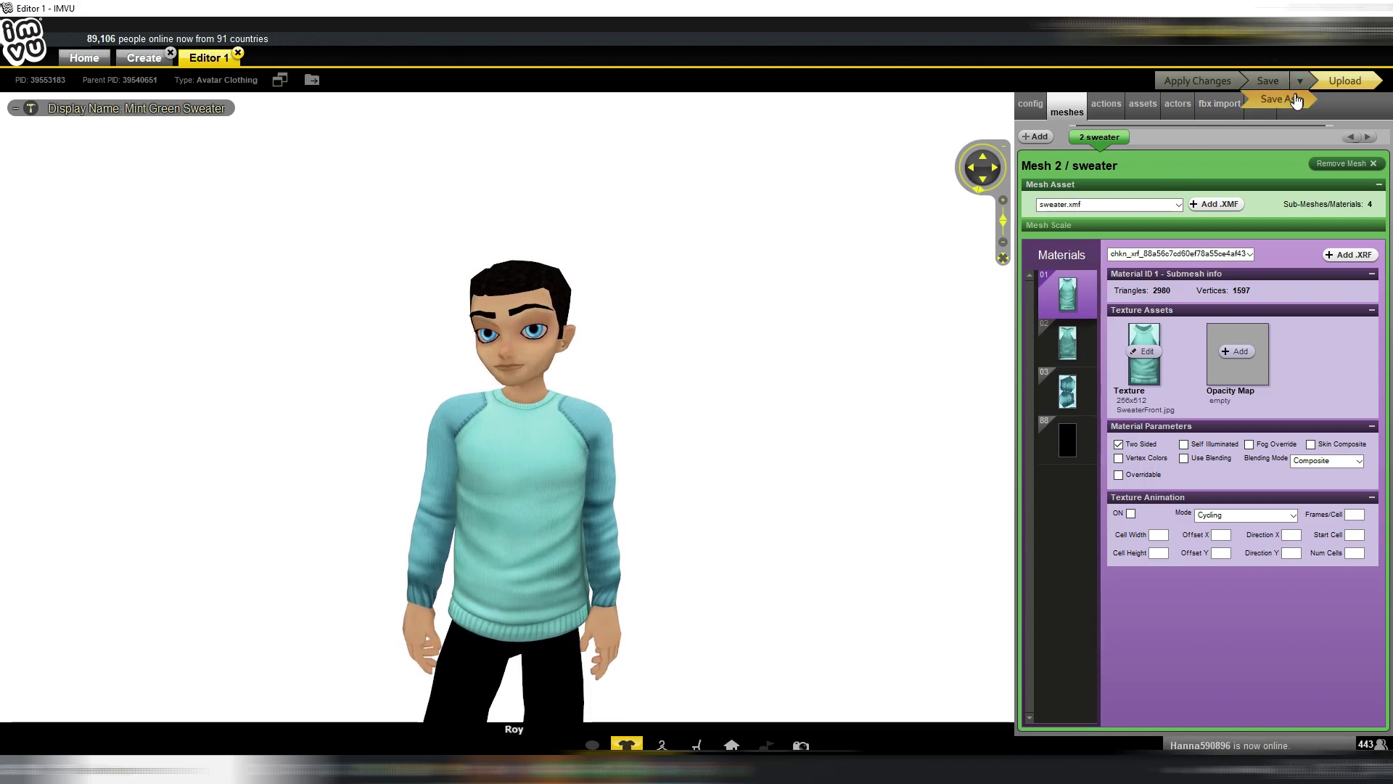
left_click(136, 58)
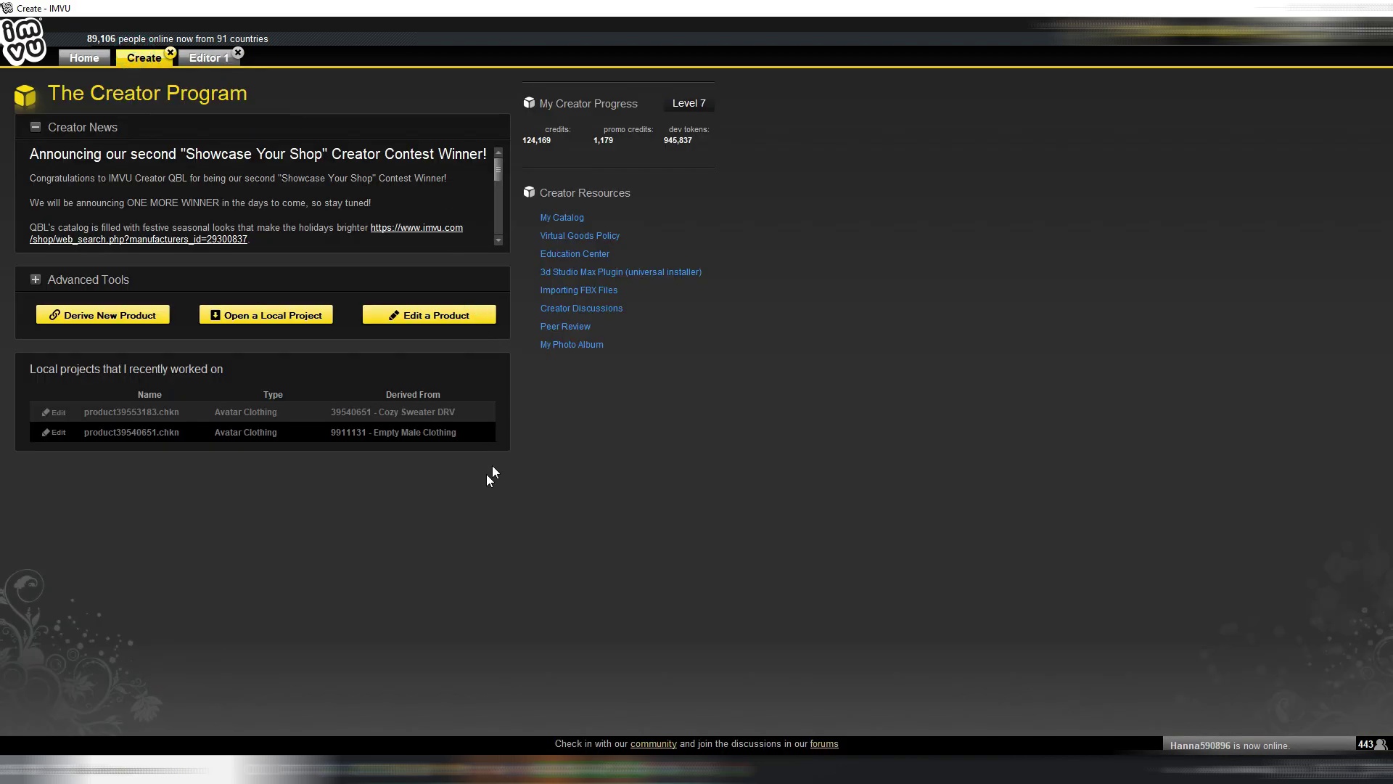
left_click(205, 55)
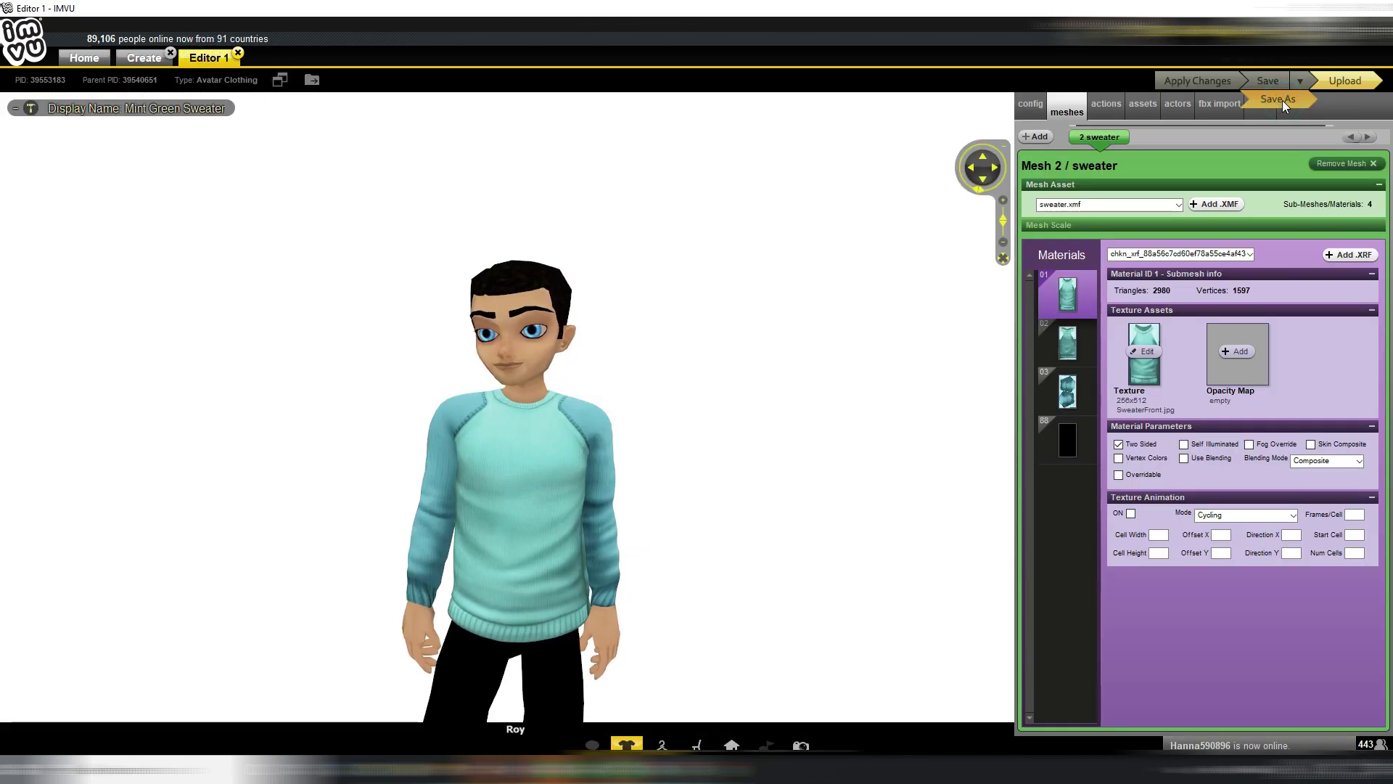
left_click(1248, 82)
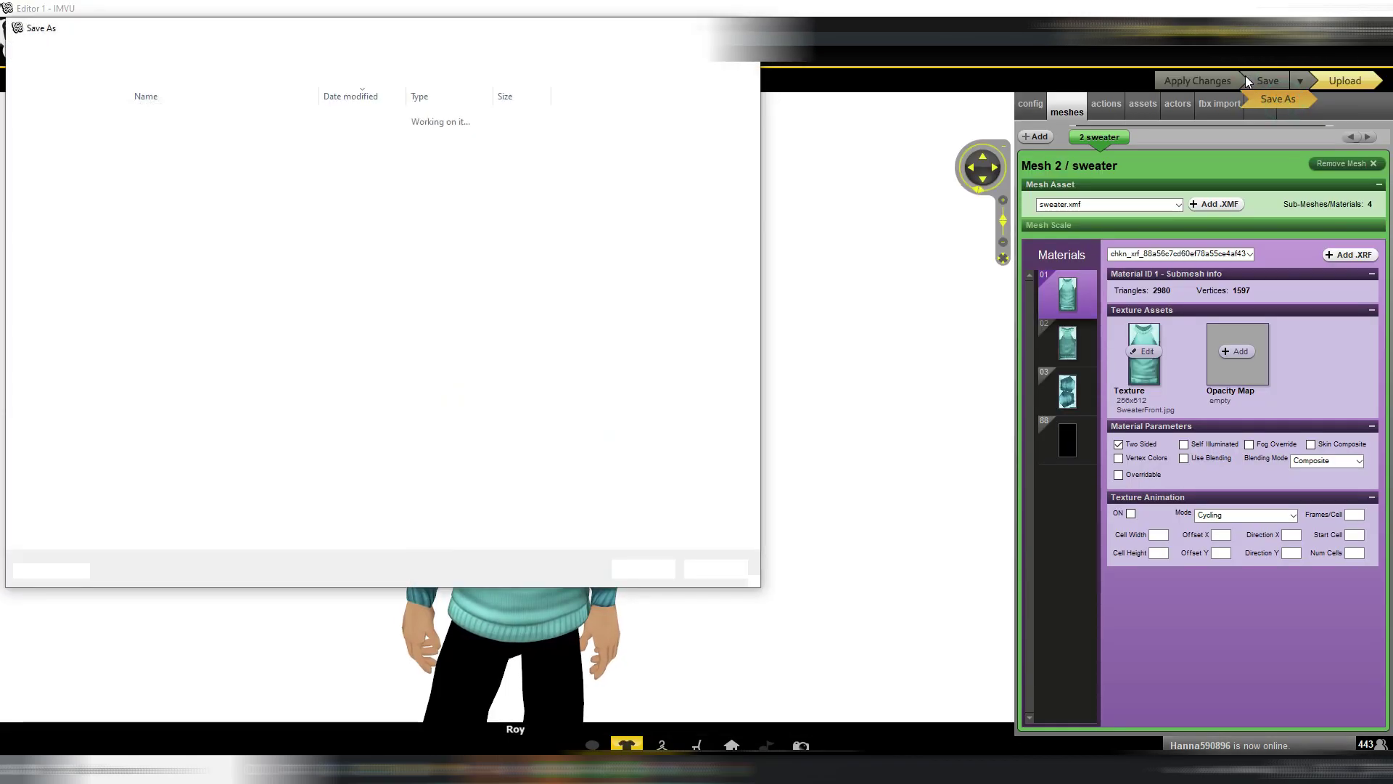
type("Sweate")
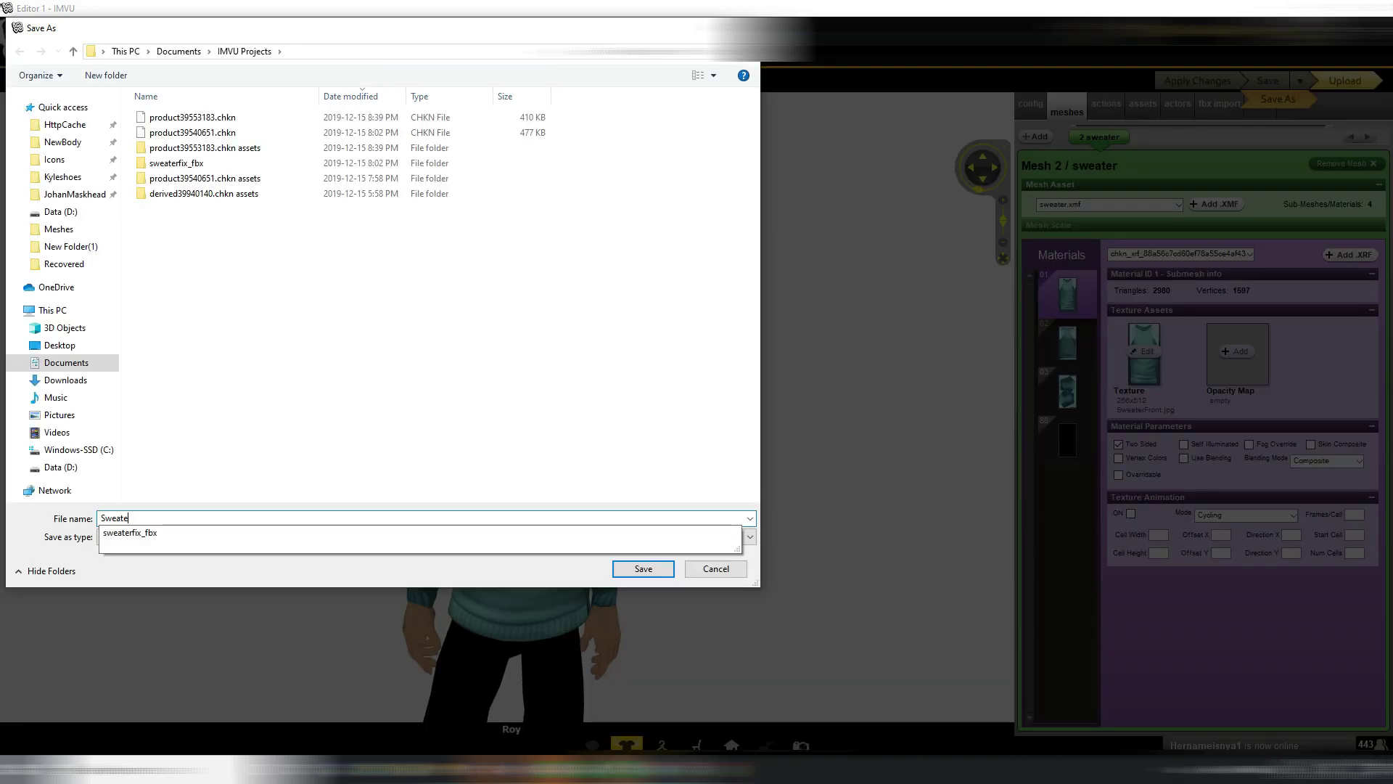
type("rBlue")
key("Return")
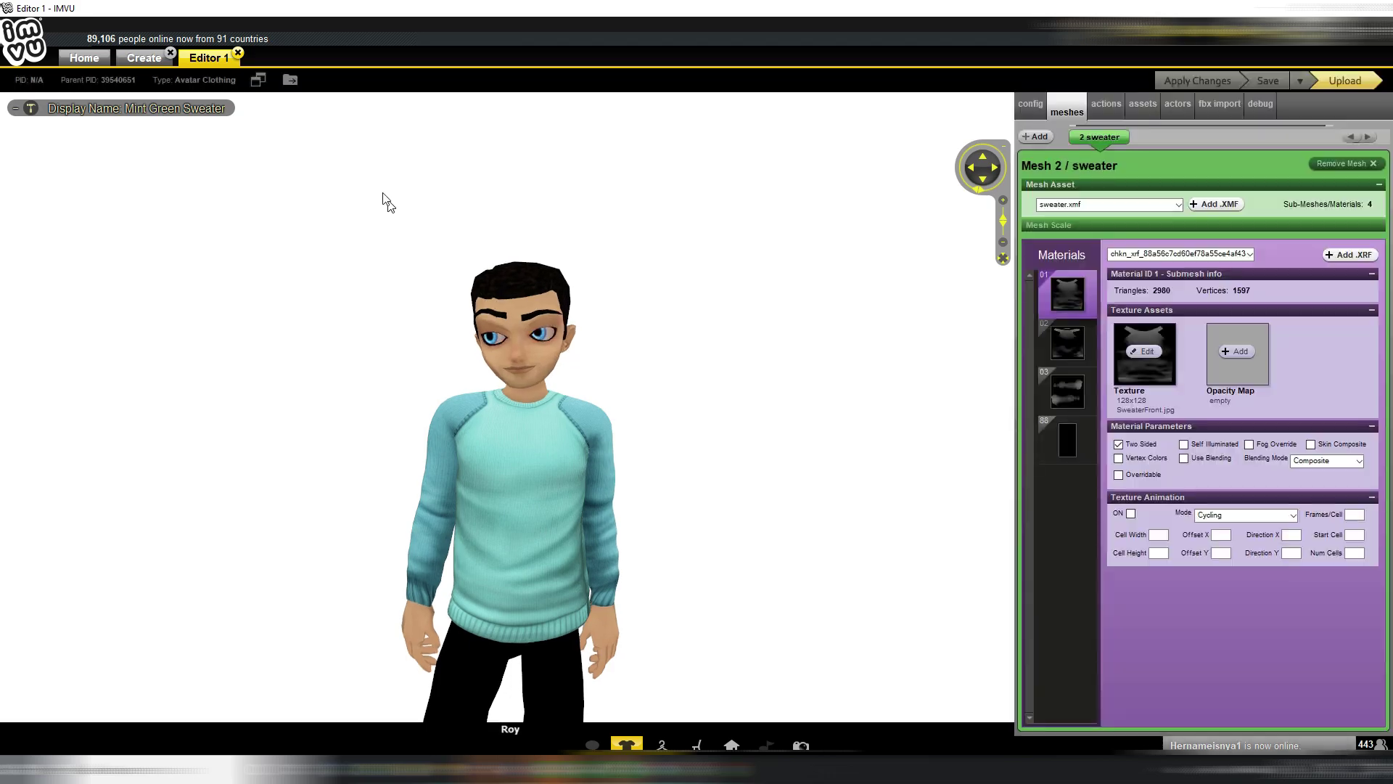
Close the current editor, open the SweaterBlue.chkn project and dismiss its Product Submission form.
left_click(240, 55)
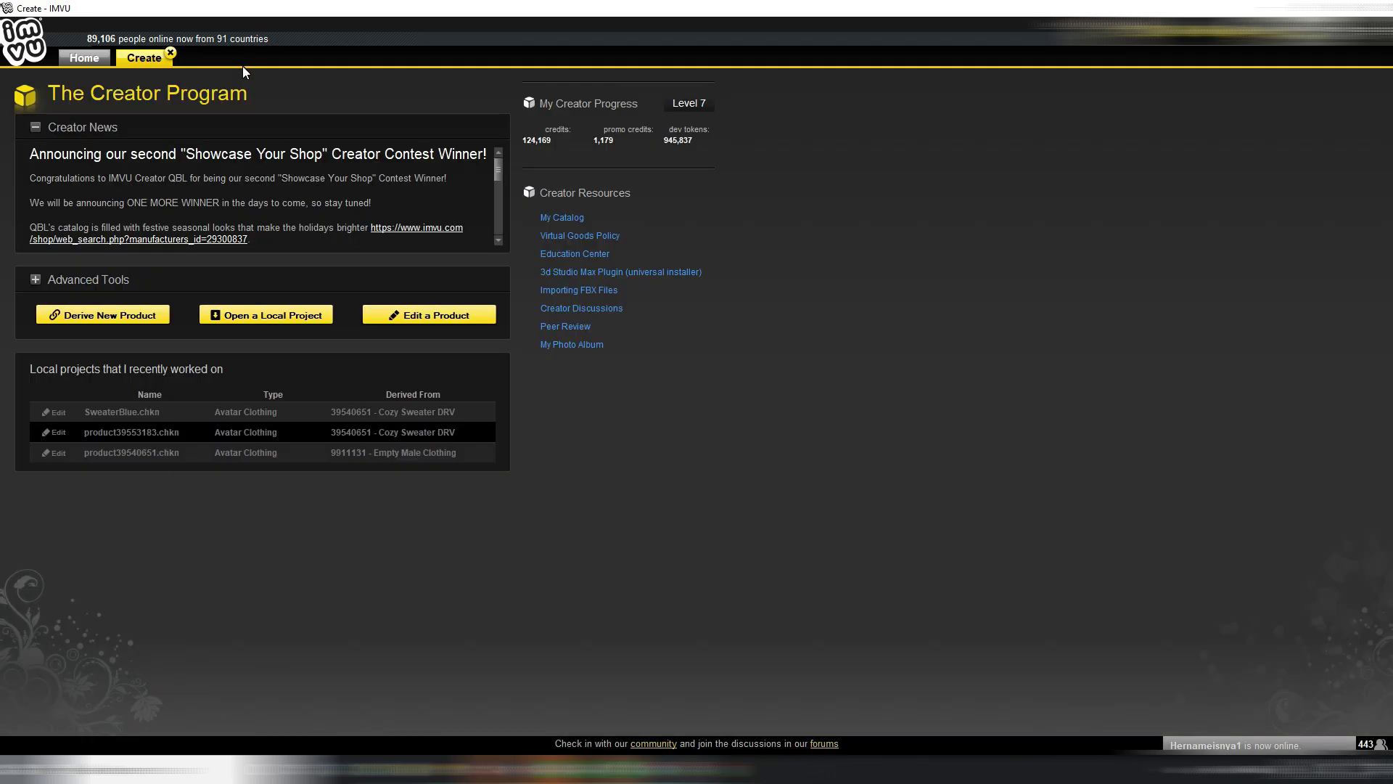
double_click(243, 420)
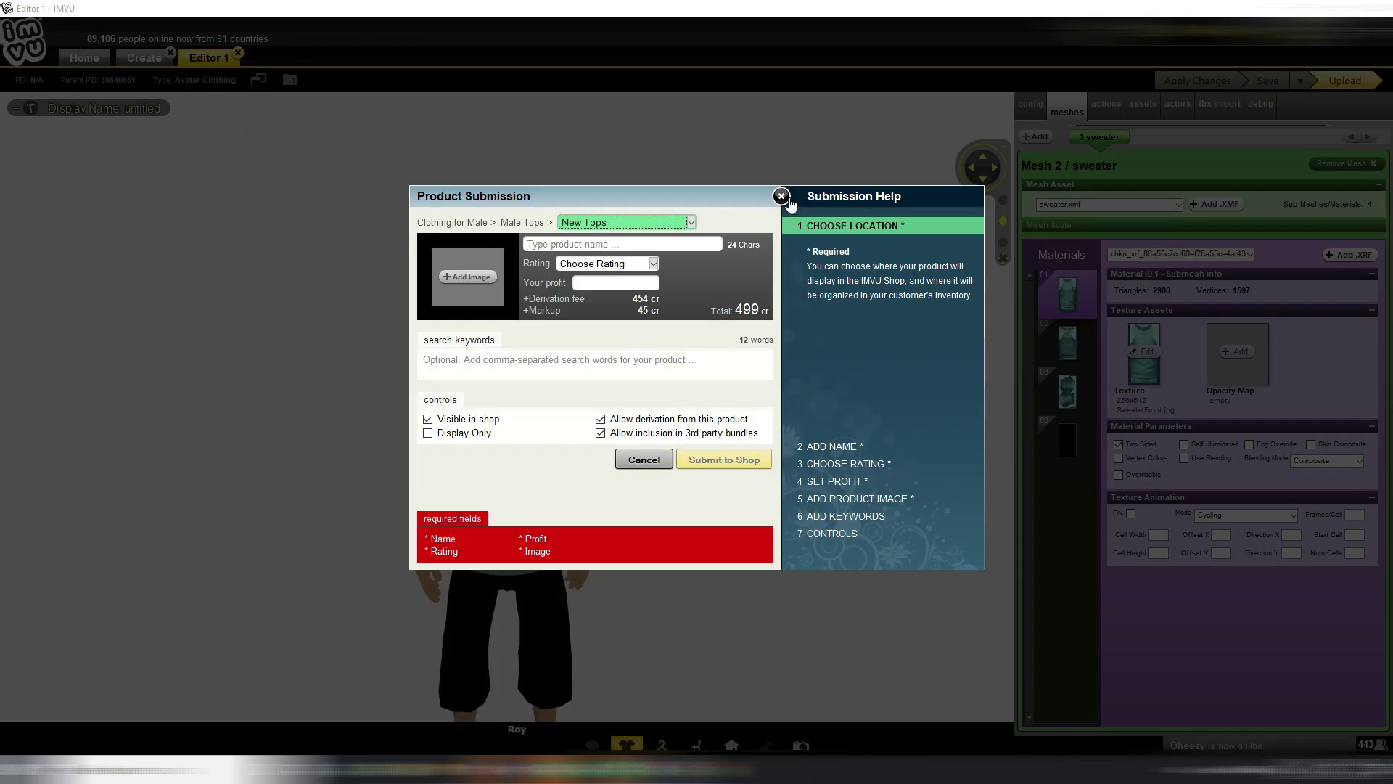
left_click(788, 198)
Dress the avatar in the saved outfit with white trousers and green-trimmed boots, and remove its three wrist accessories.
left_click(666, 744)
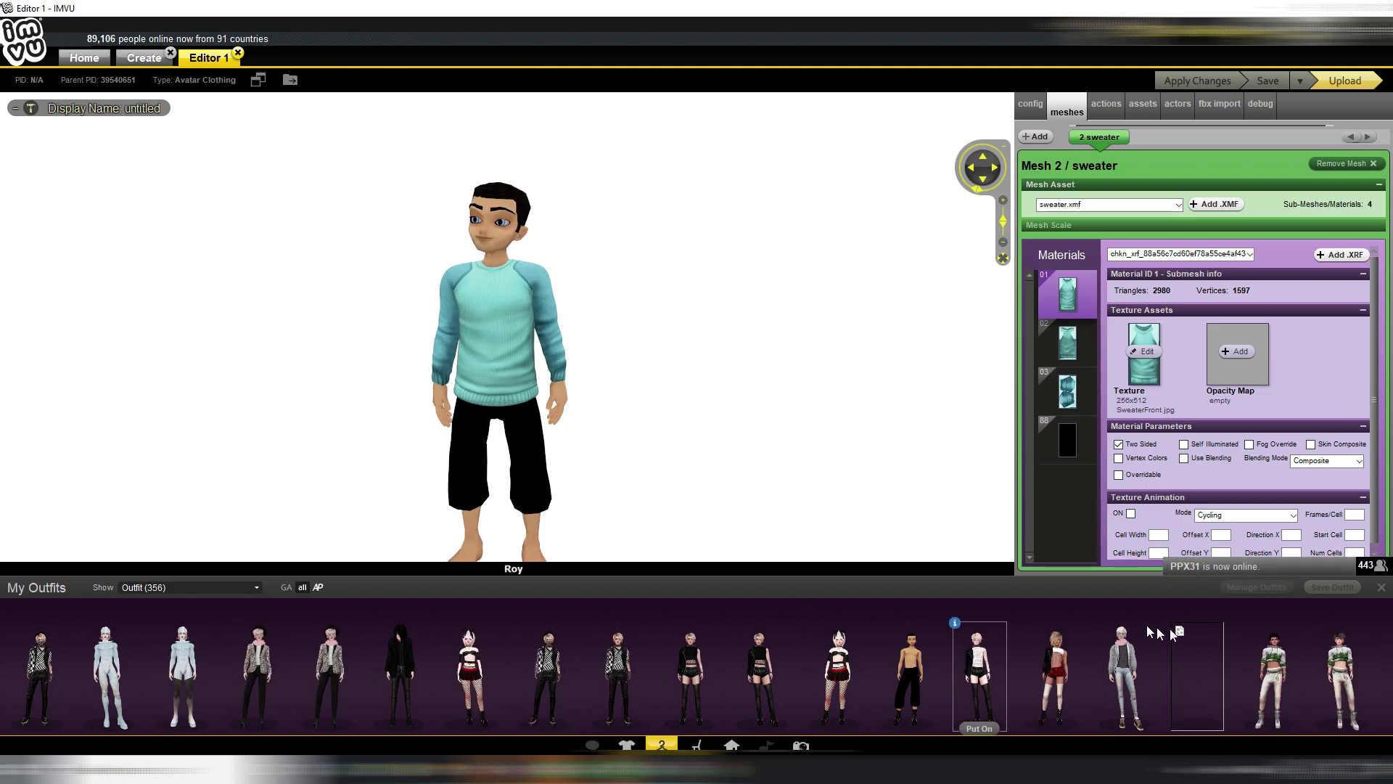
left_click(1269, 656)
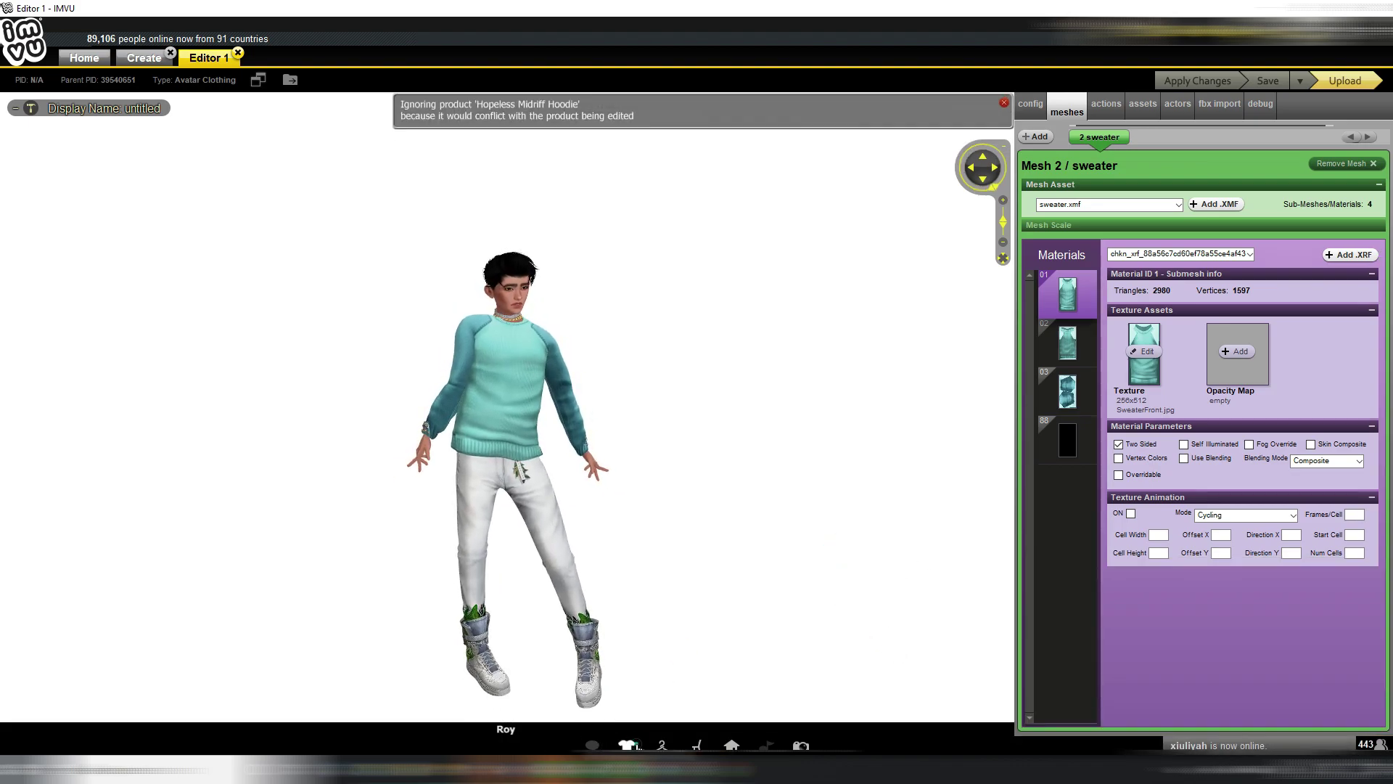
left_click(626, 745)
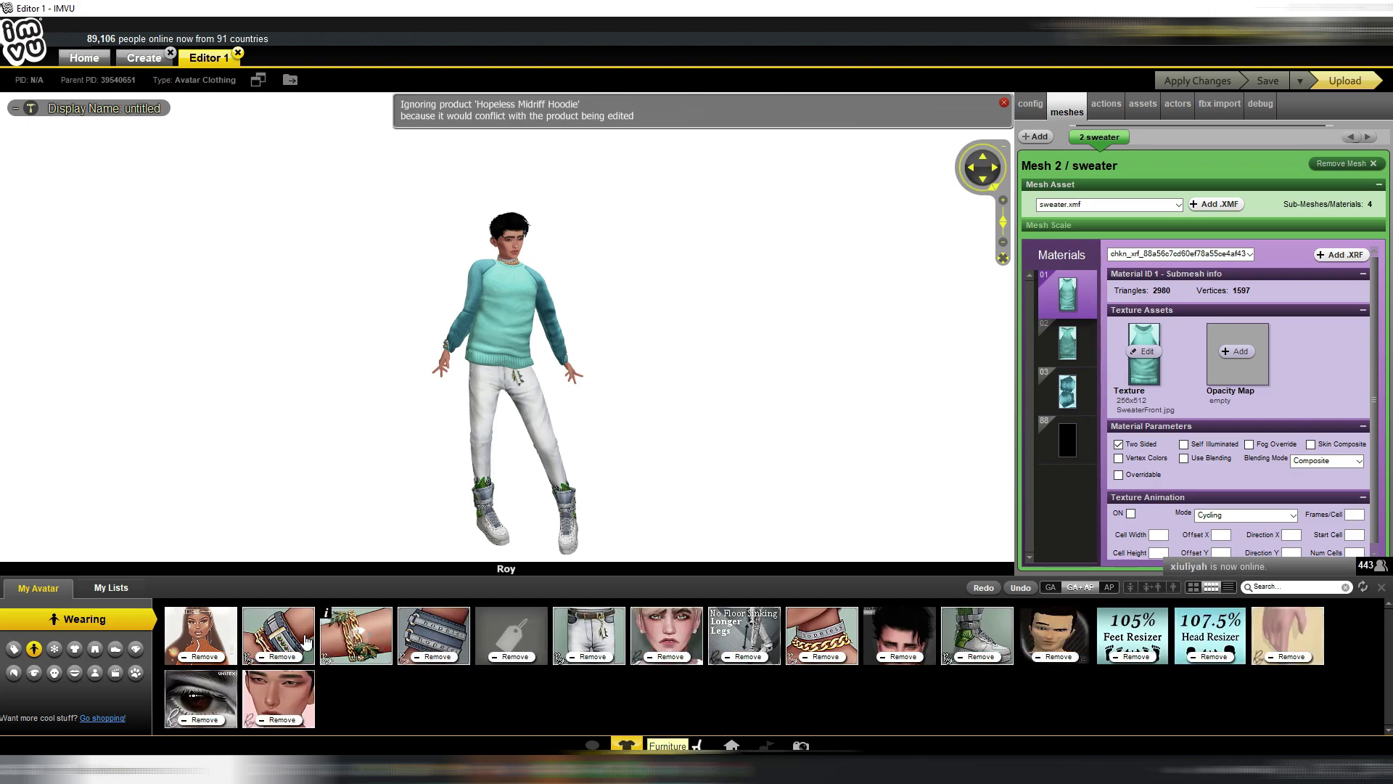
left_click(304, 640)
left_click(304, 641)
left_click(304, 641)
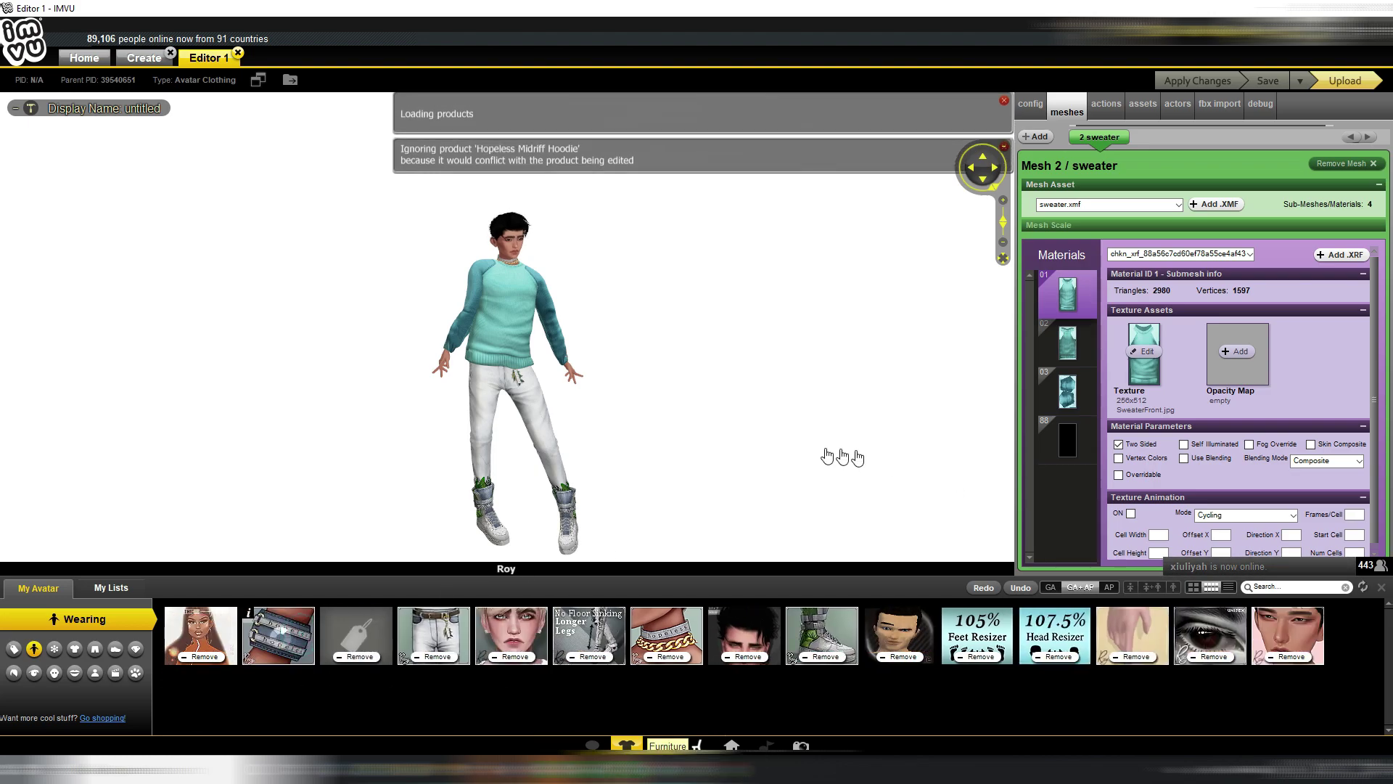
left_click_drag(786, 442, 761, 441)
scroll(762, 441, "up", 3)
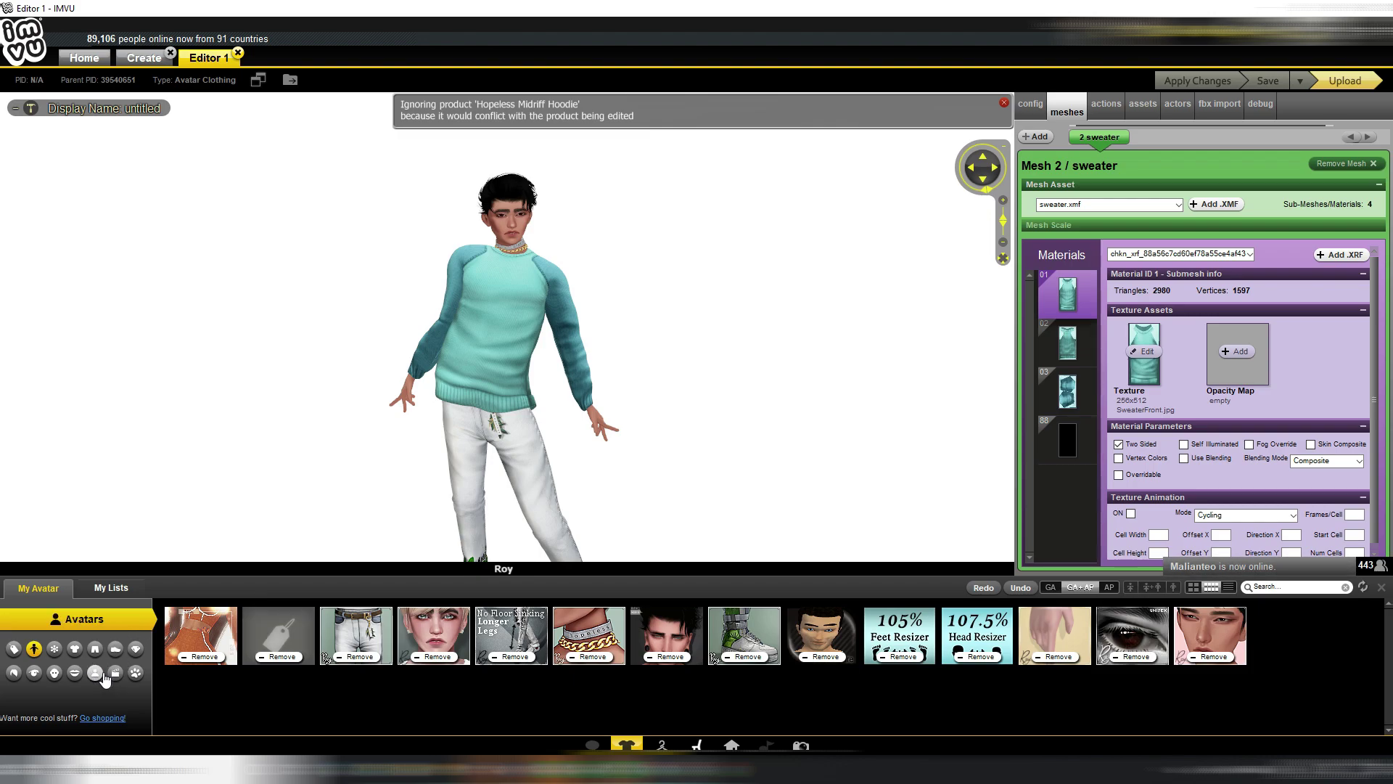
Search the Avatars category for "mat" and apply a different male avatar from the results.
left_click(1339, 585)
type("m")
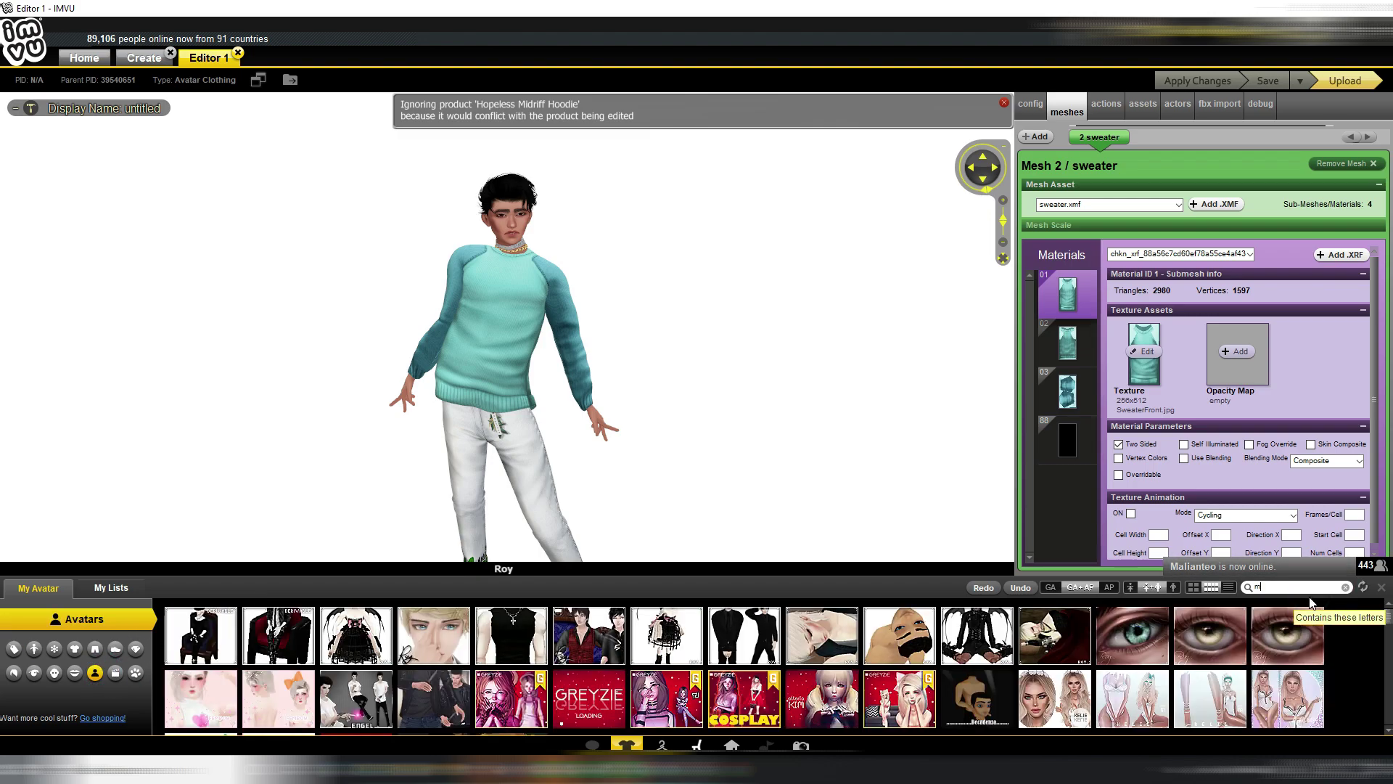
type("at")
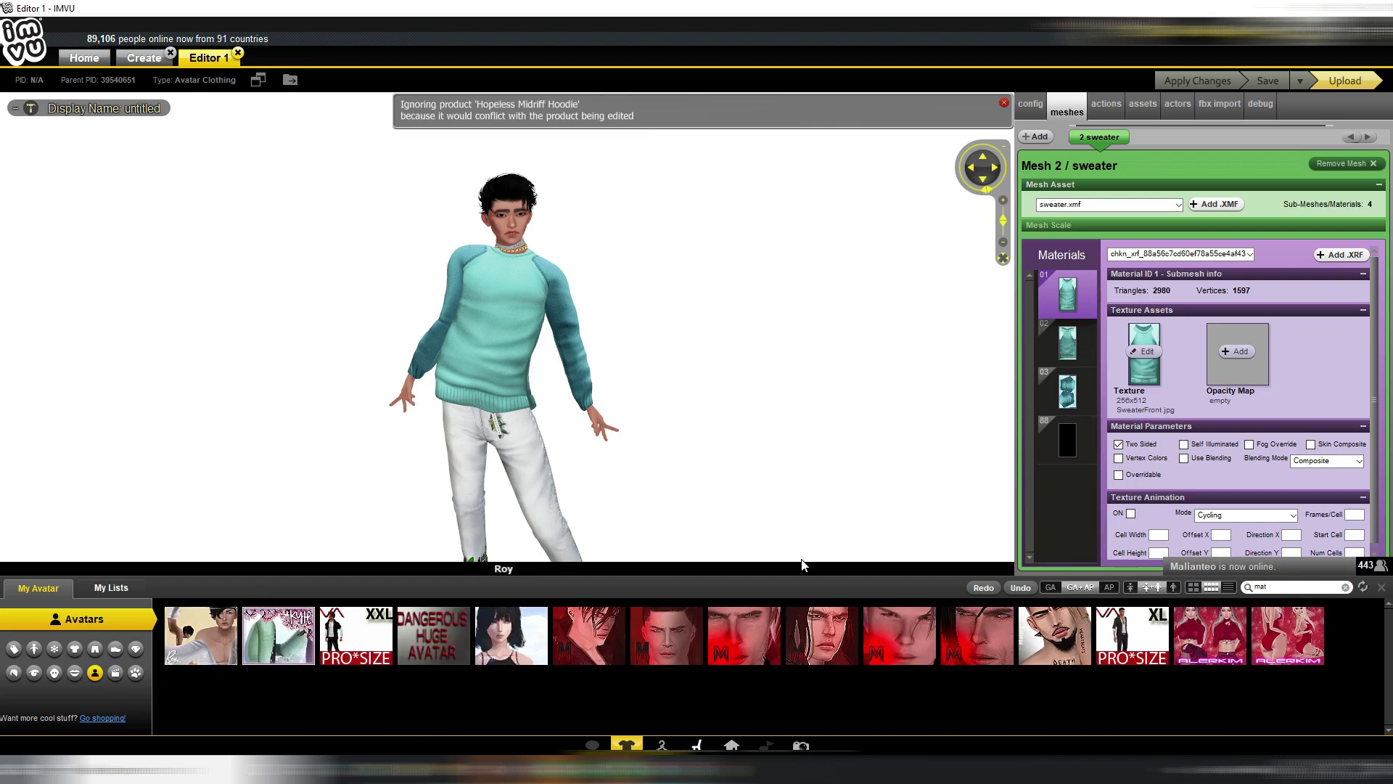
left_click(779, 613)
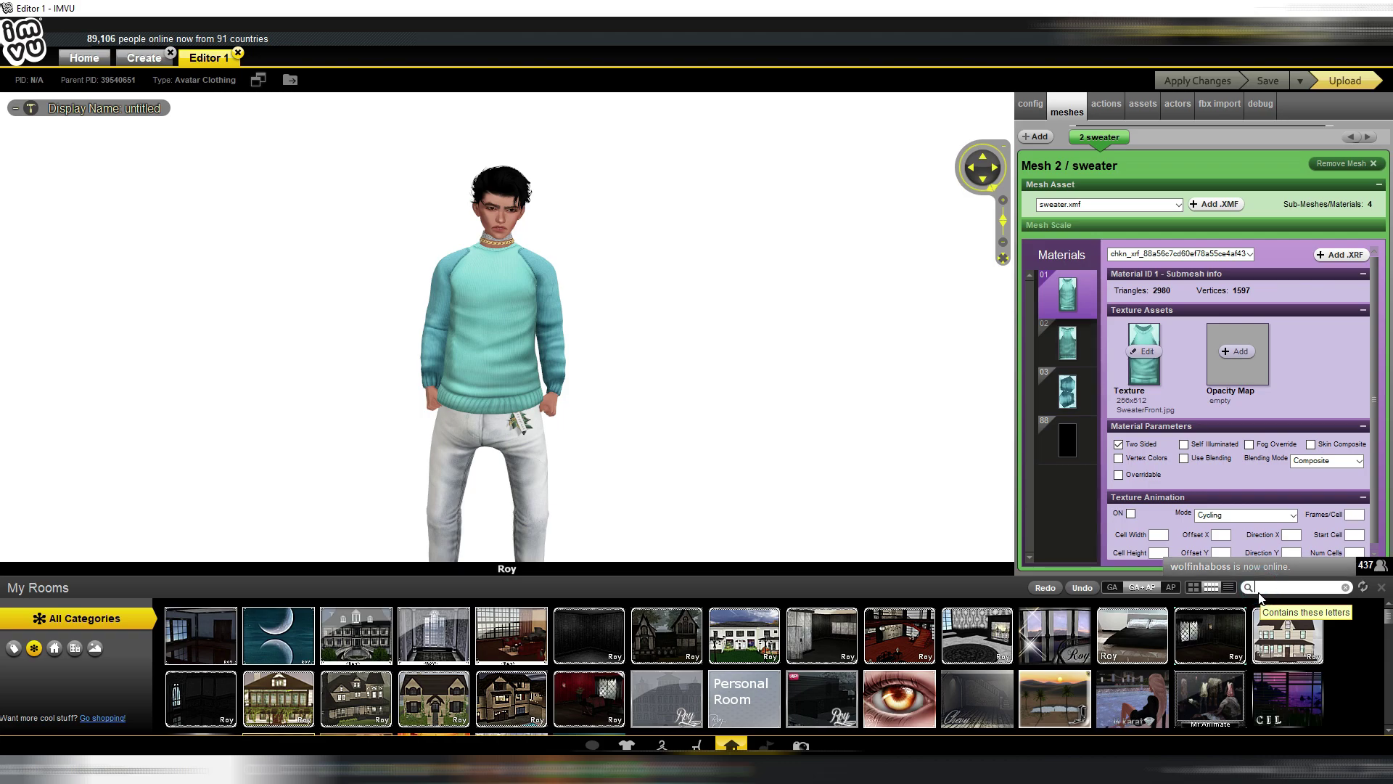
Search the rooms for "col", load the colour-palette room behind the avatar and close the room browser.
left_click(1246, 594)
type("c")
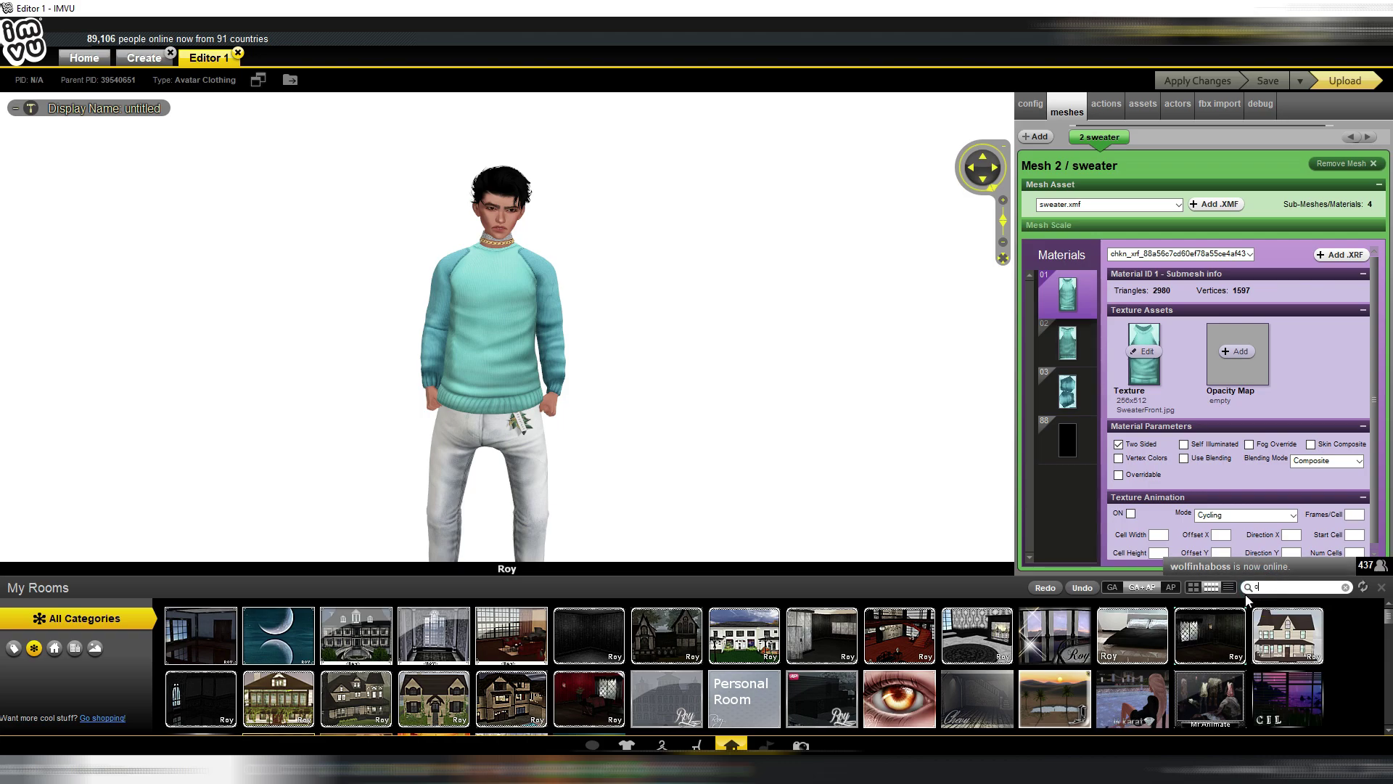
type("ol")
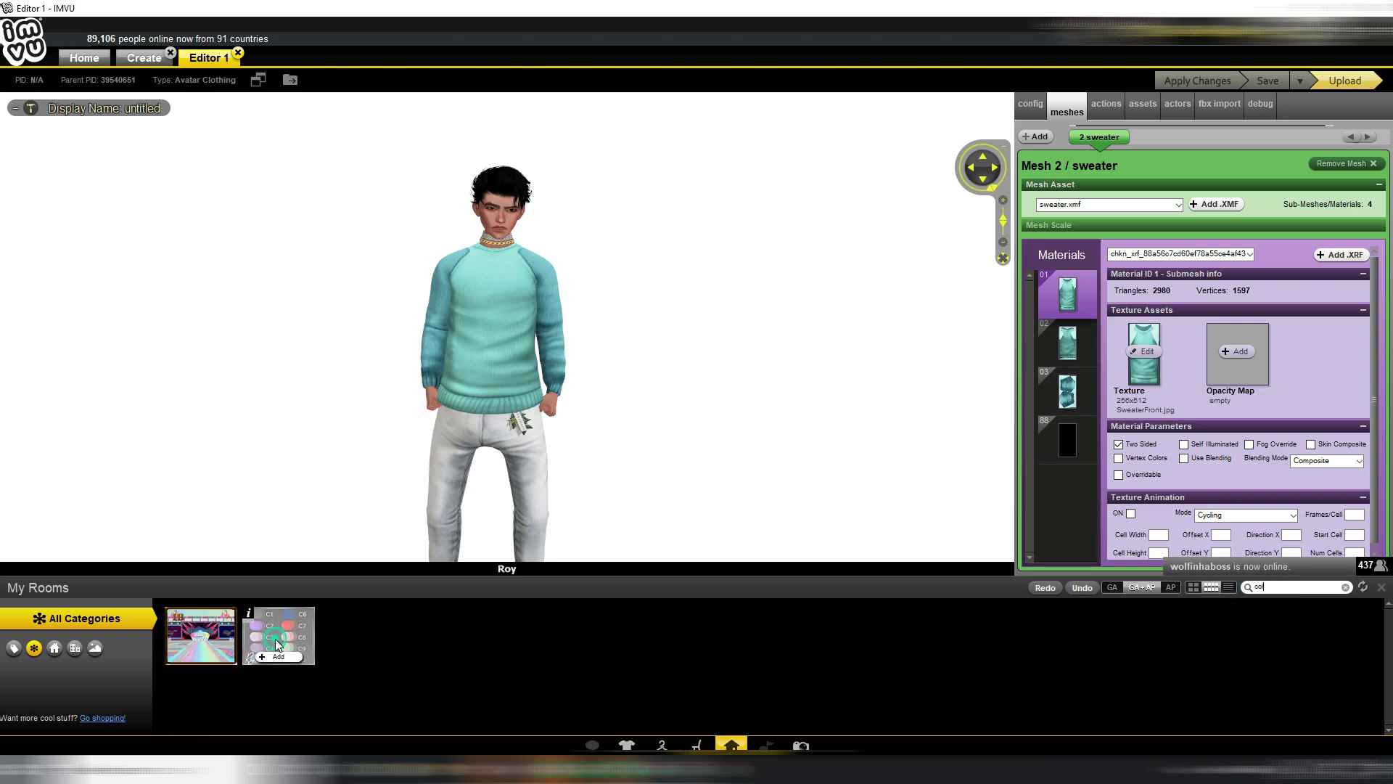
left_click(275, 643)
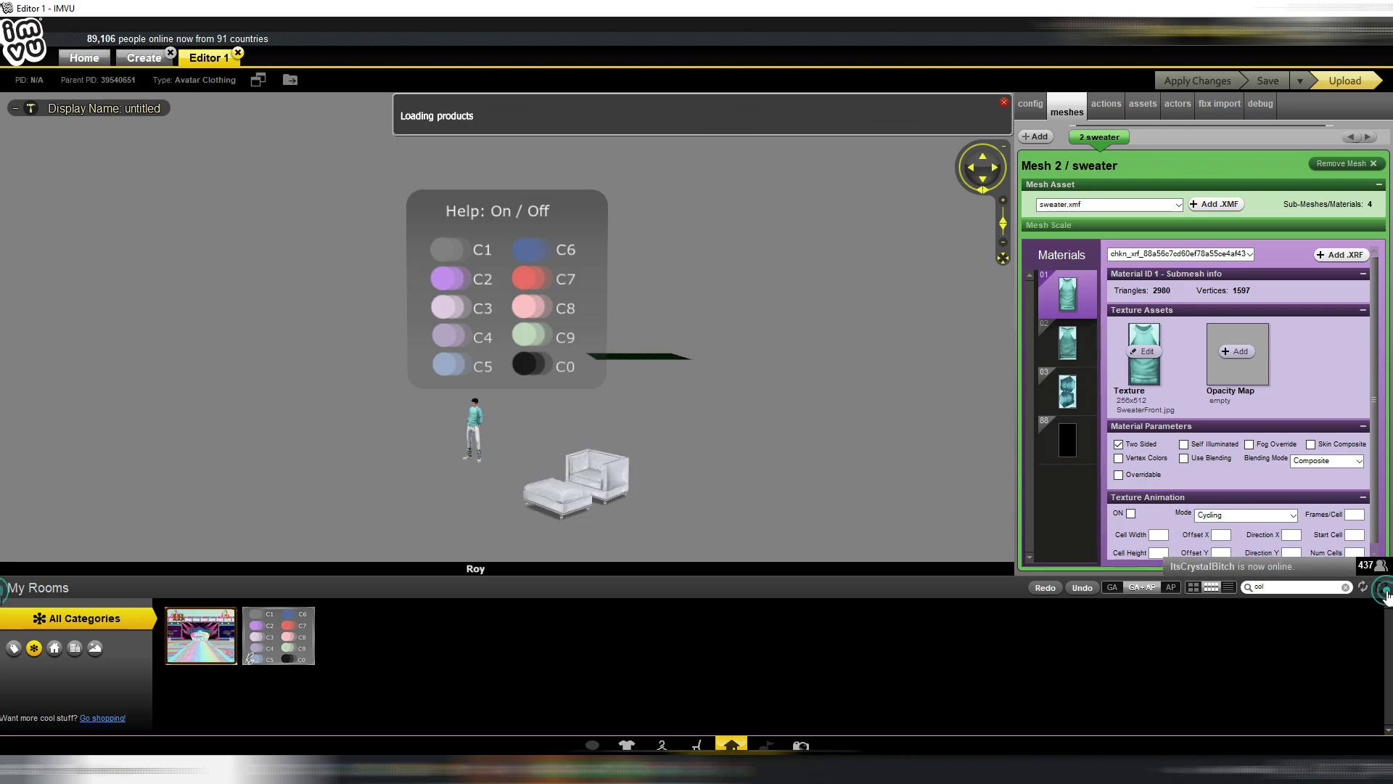
left_click(1381, 587)
scroll(691, 446, "up", 3)
left_click_drag(692, 445, 854, 491)
scroll(853, 491, "down", 3)
left_click(516, 450)
scroll(511, 471, "down", 5)
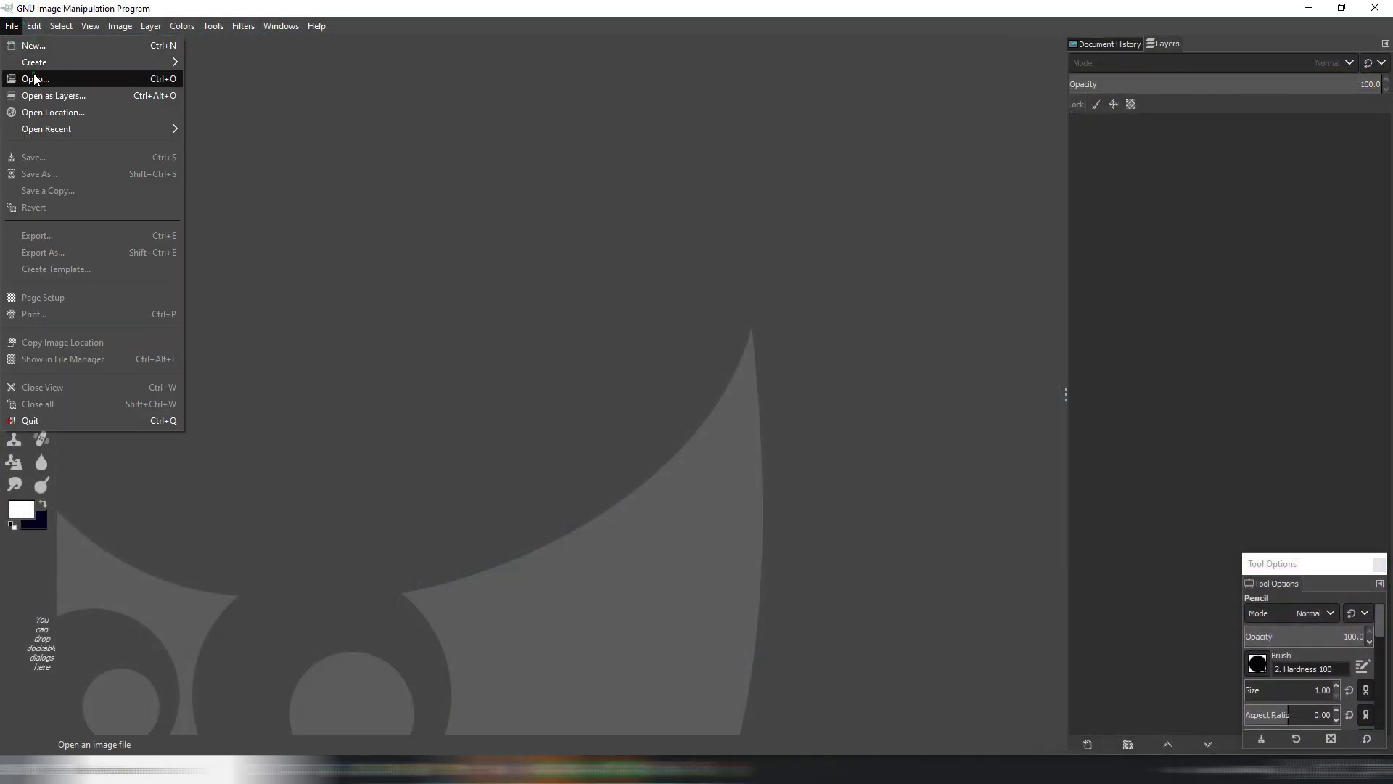
Switch to GIMP and open SweaterSleeves.jpg from the SweaterBlue.chkn assets folder in Documents > IMVU Projects.
left_click(33, 75)
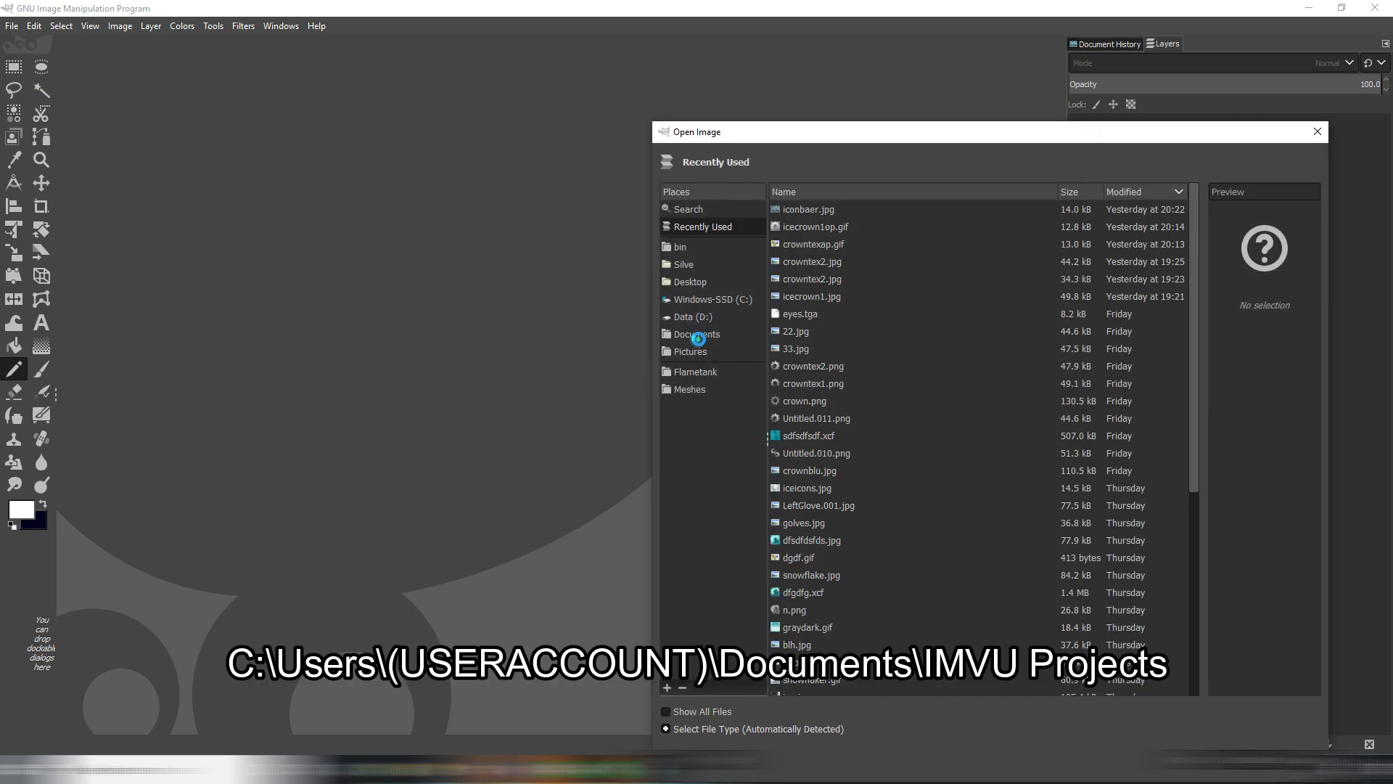
left_click(698, 339)
double_click(822, 210)
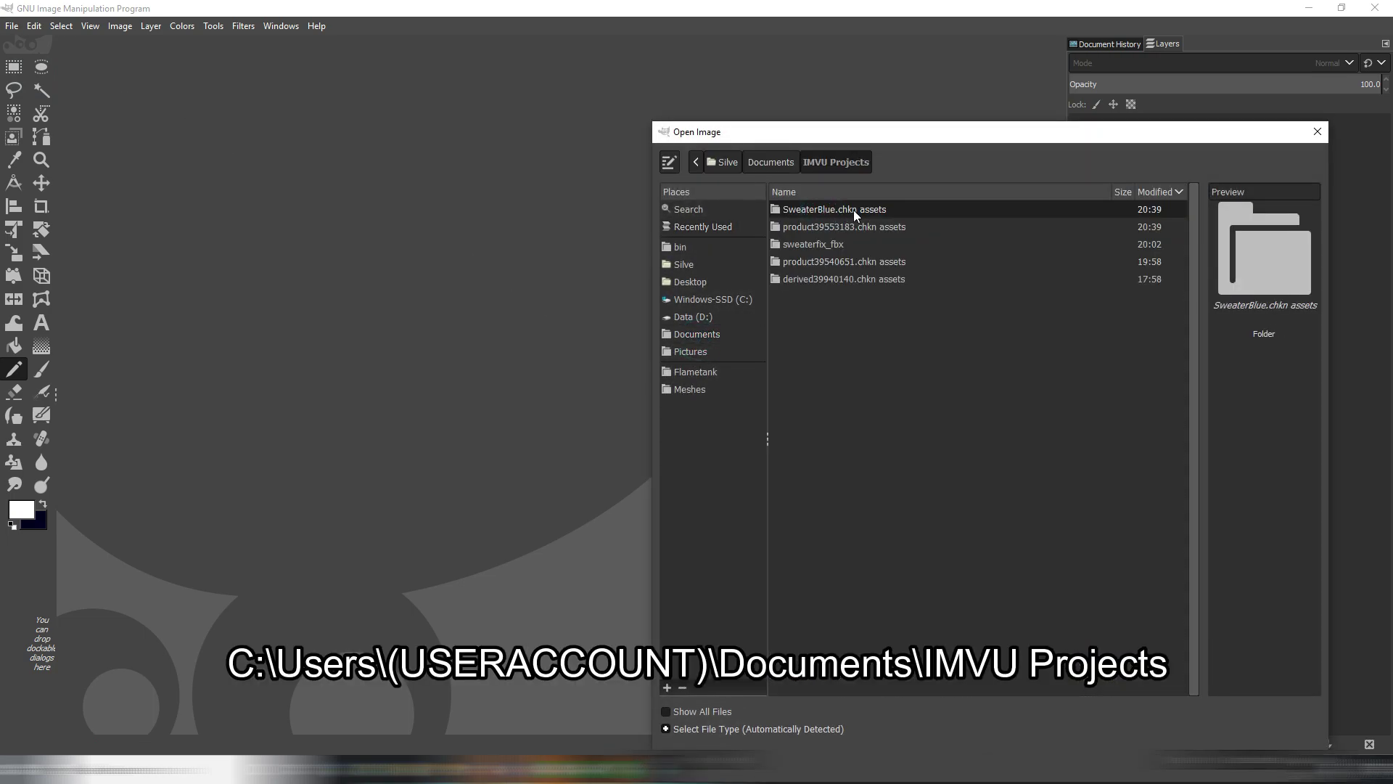
double_click(853, 211)
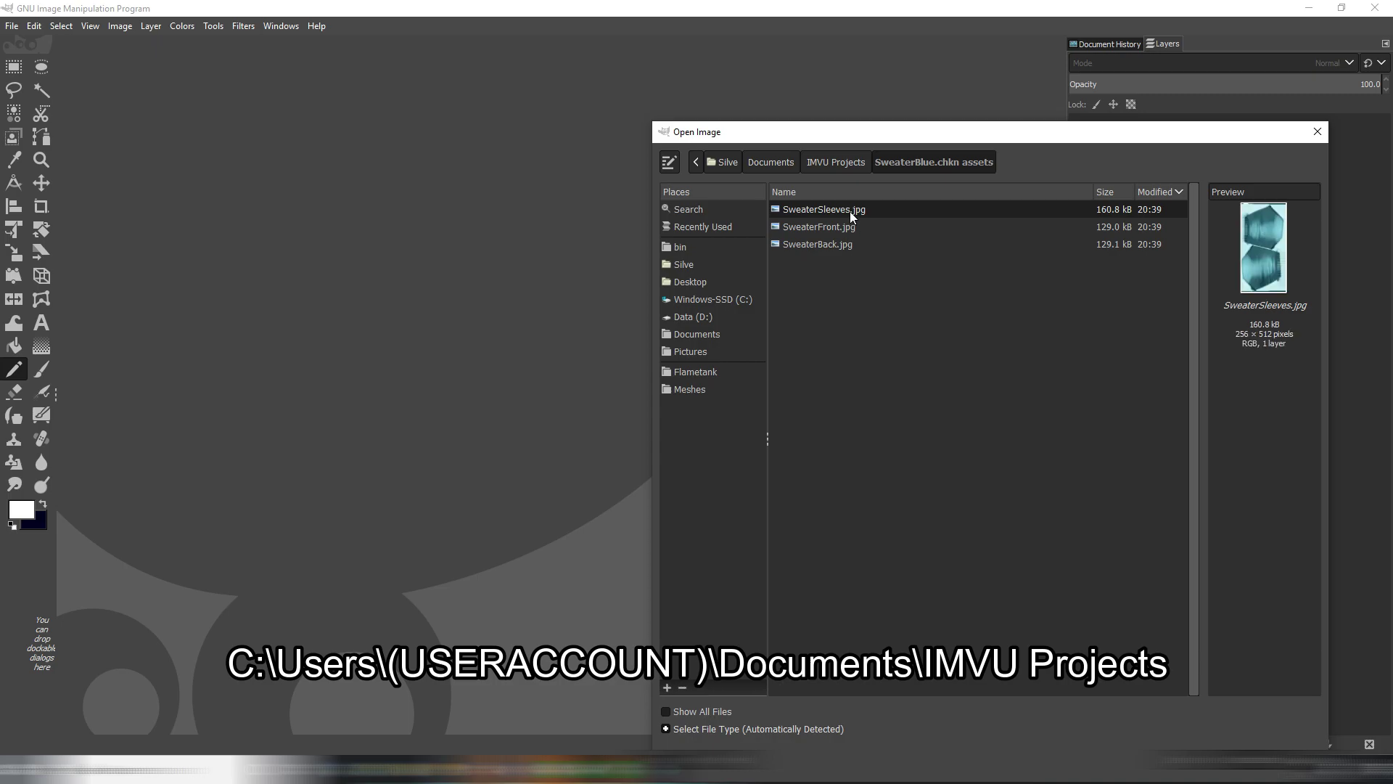
double_click(850, 210)
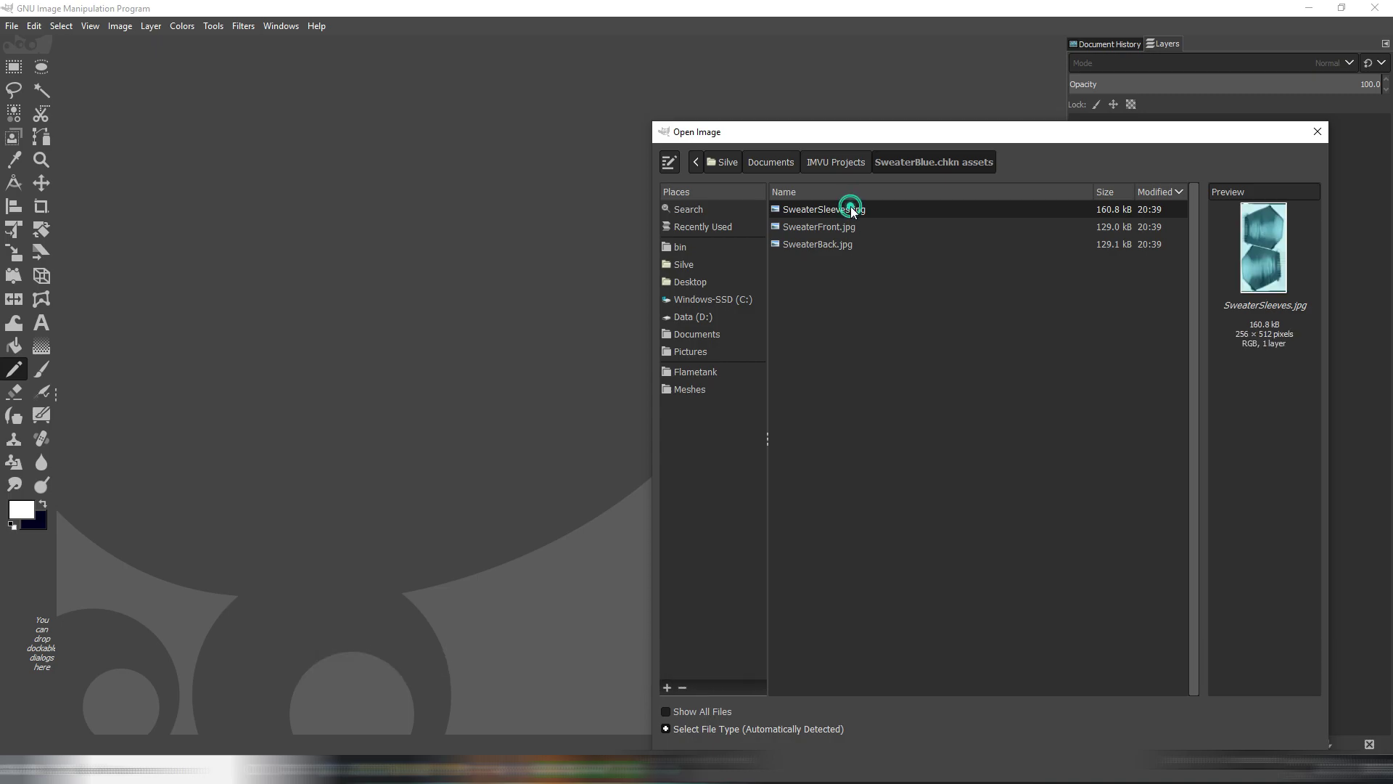
Open SweaterFront.jpg and SweaterBack.jpg from the same SweaterBlue.chkn assets folder as separate images.
left_click(15, 26)
left_click(51, 78)
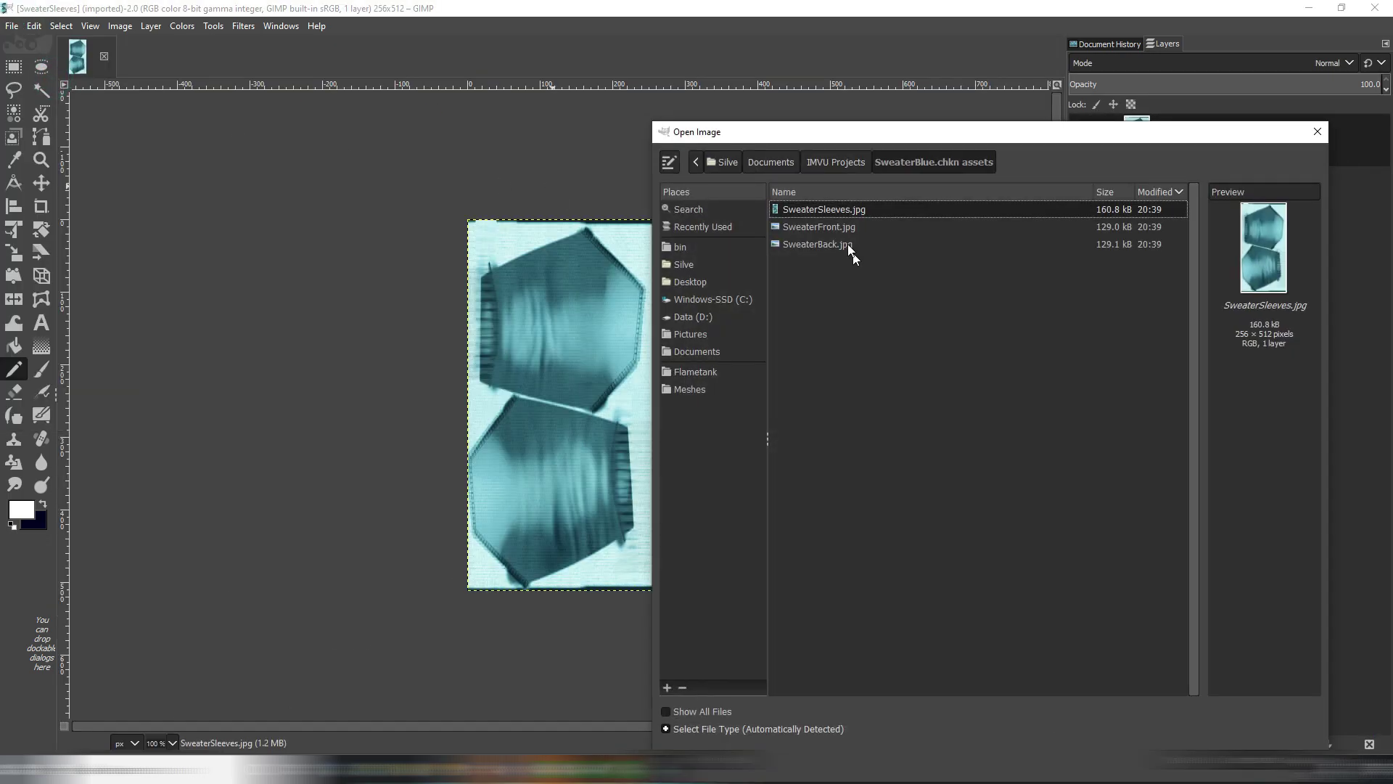
double_click(845, 227)
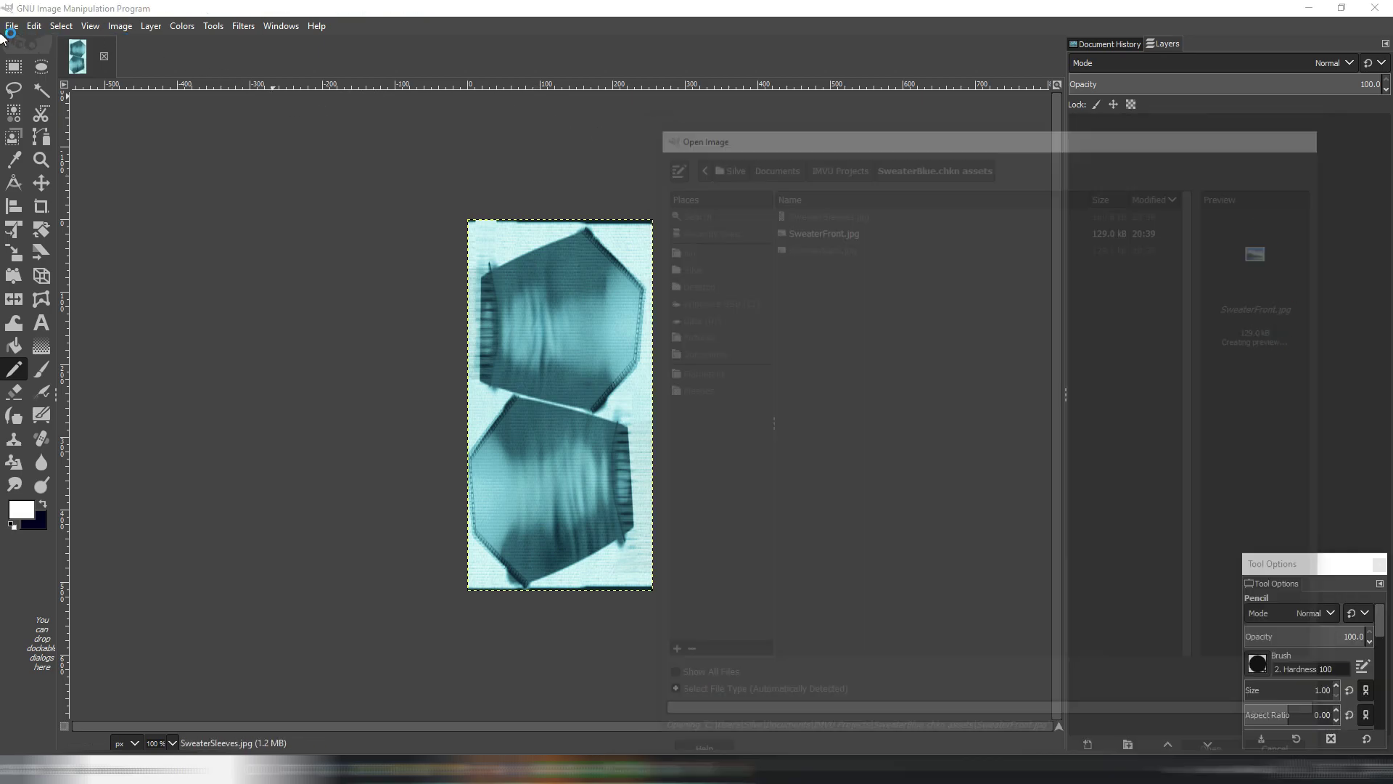
left_click(11, 27)
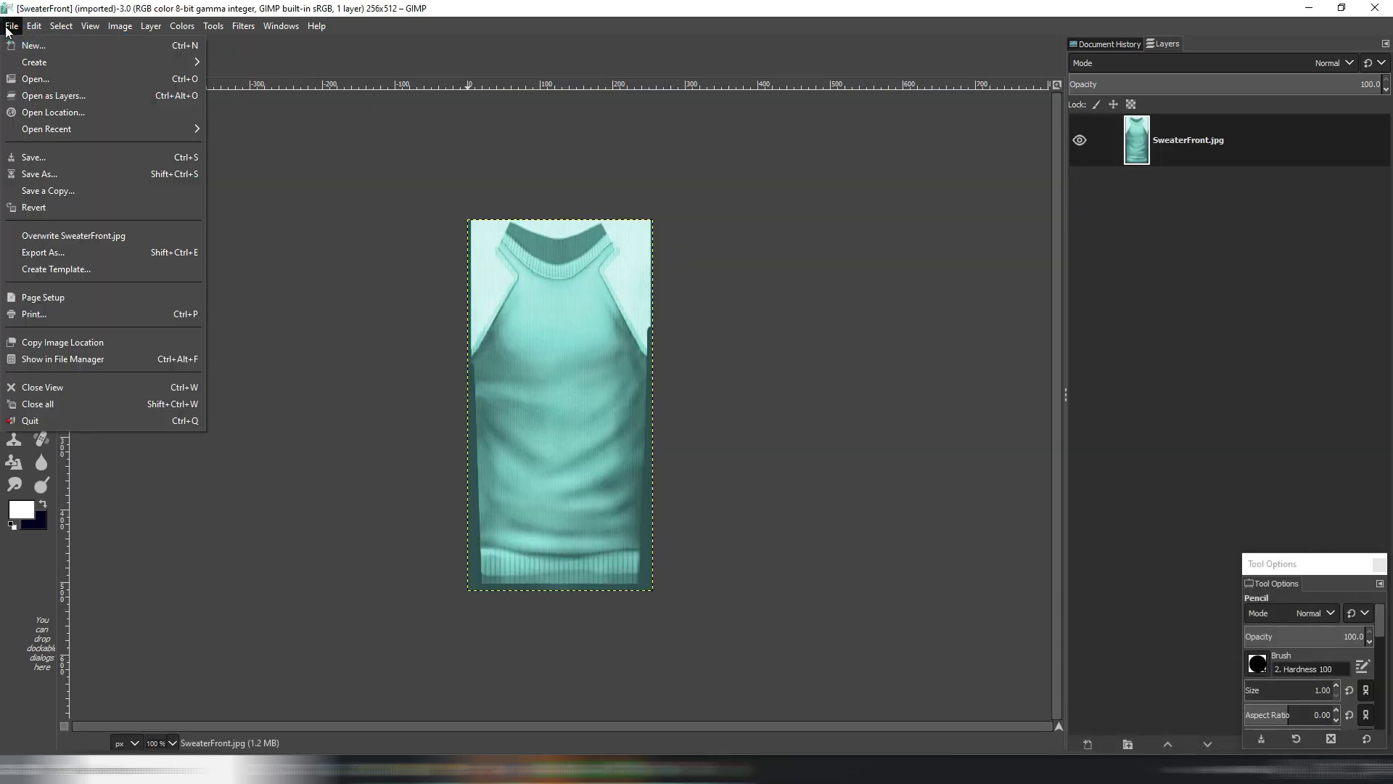
left_click(72, 81)
double_click(902, 246)
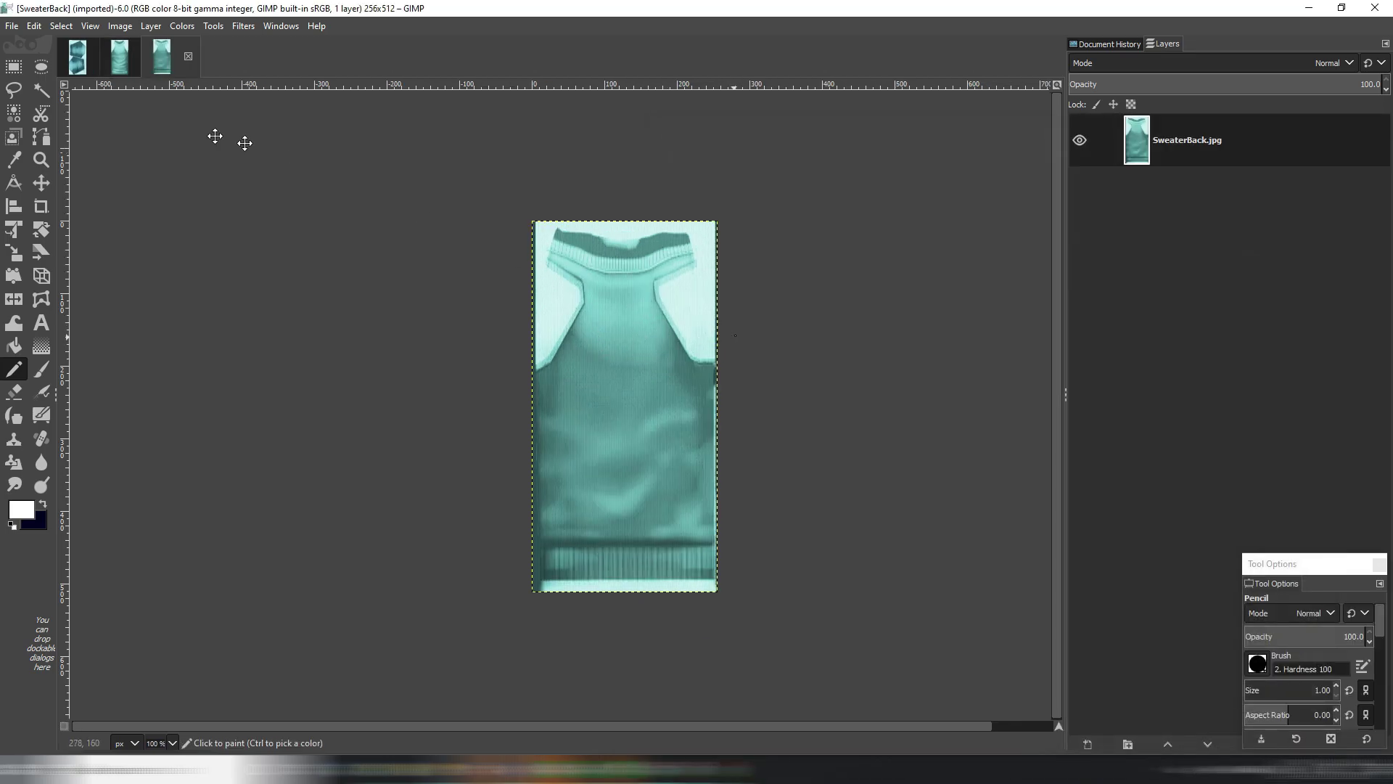
Bring up the SweaterFront image and start scaling its rabbit layer.
left_click(130, 67)
left_click(96, 61)
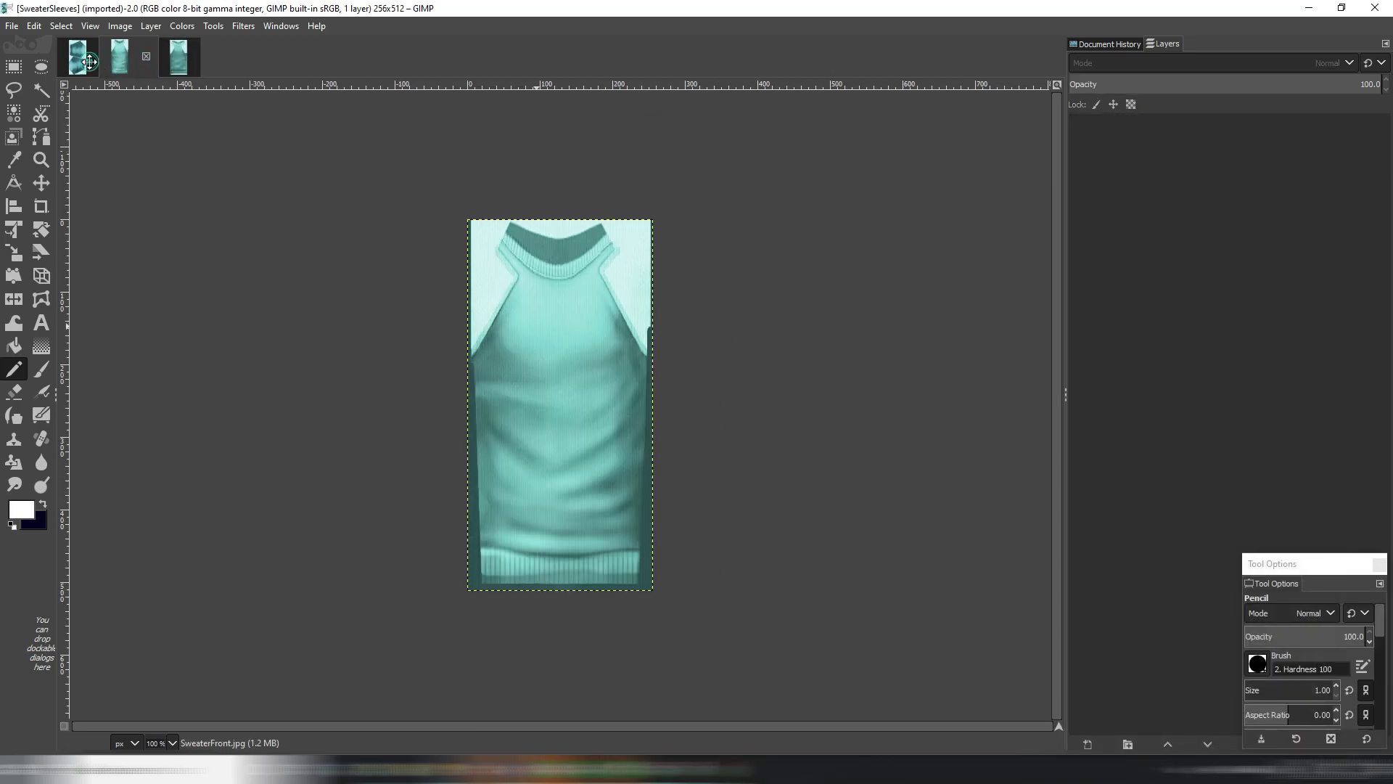
left_click(141, 51)
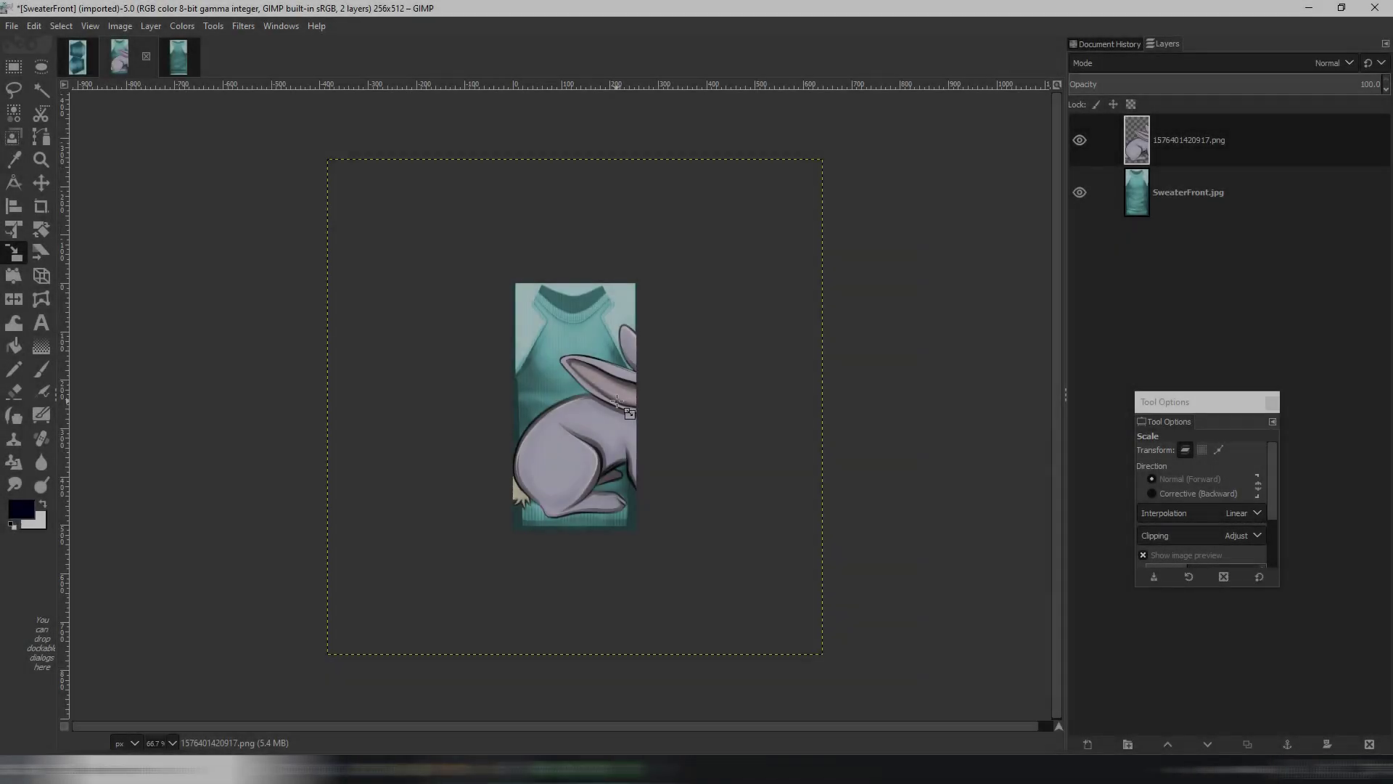
key("shift+s")
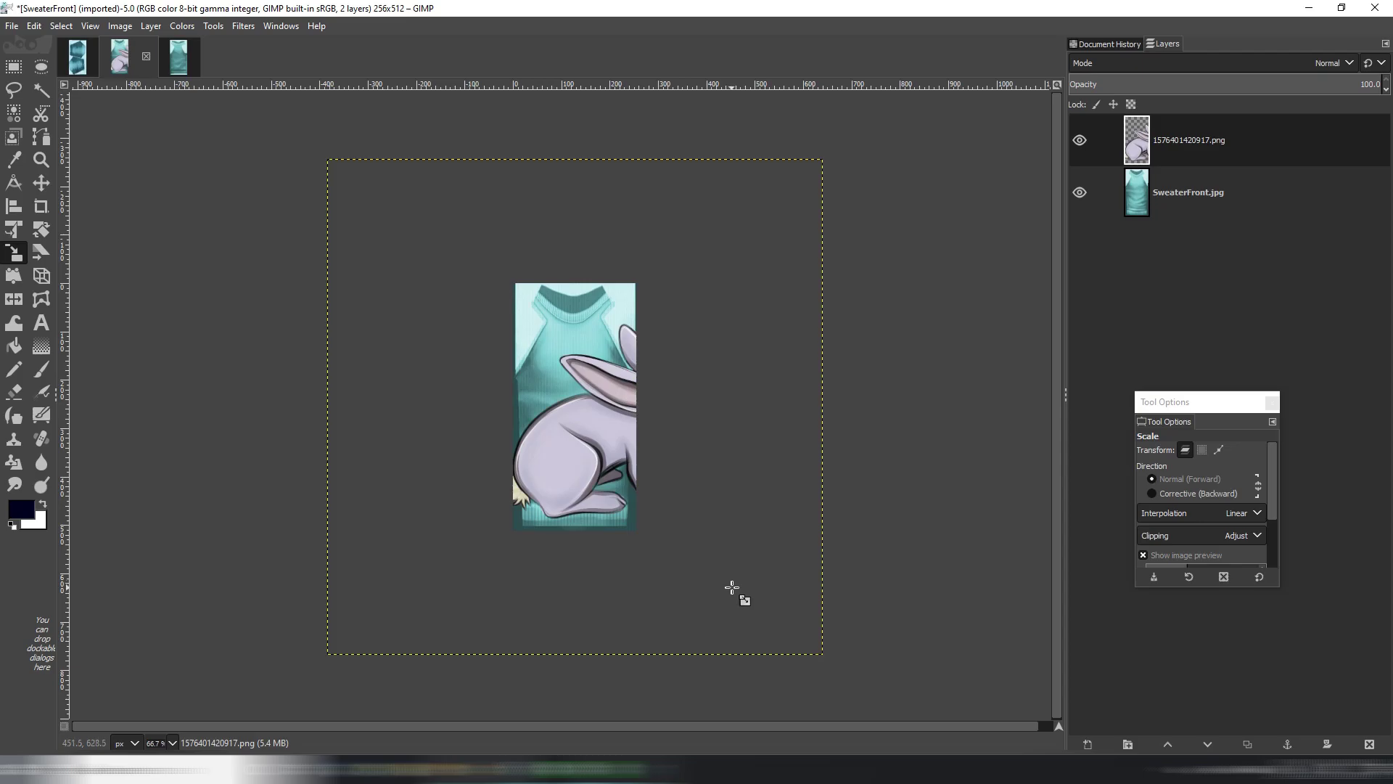
left_click(731, 591)
left_click_drag(786, 612, 700, 548)
left_click_drag(463, 358, 398, 296)
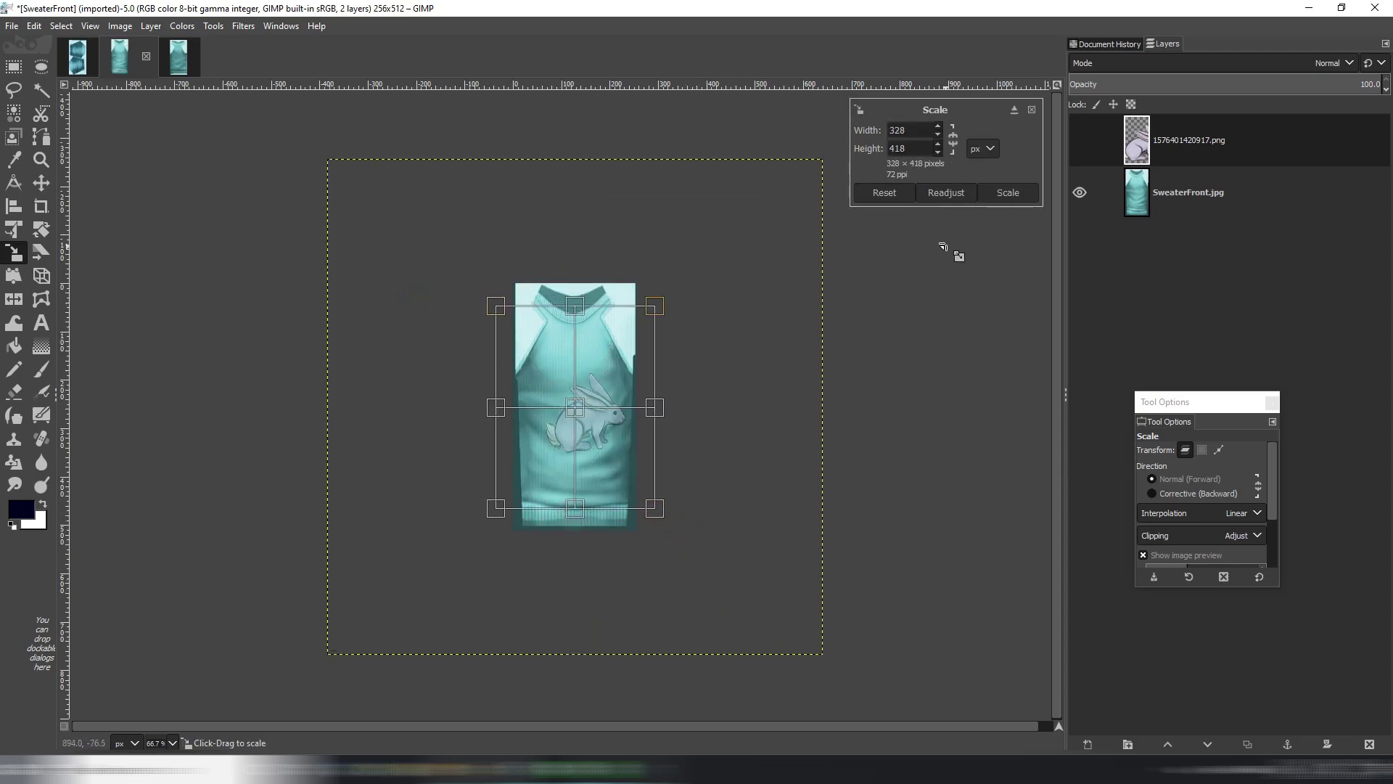
left_click(891, 194)
Scale the rabbit layer proportionally to about 420 × 420 px and place the rabbit across the sweater's chest.
left_click(957, 141)
left_click_drag(823, 654, 683, 515)
scroll(579, 410, "up", 2)
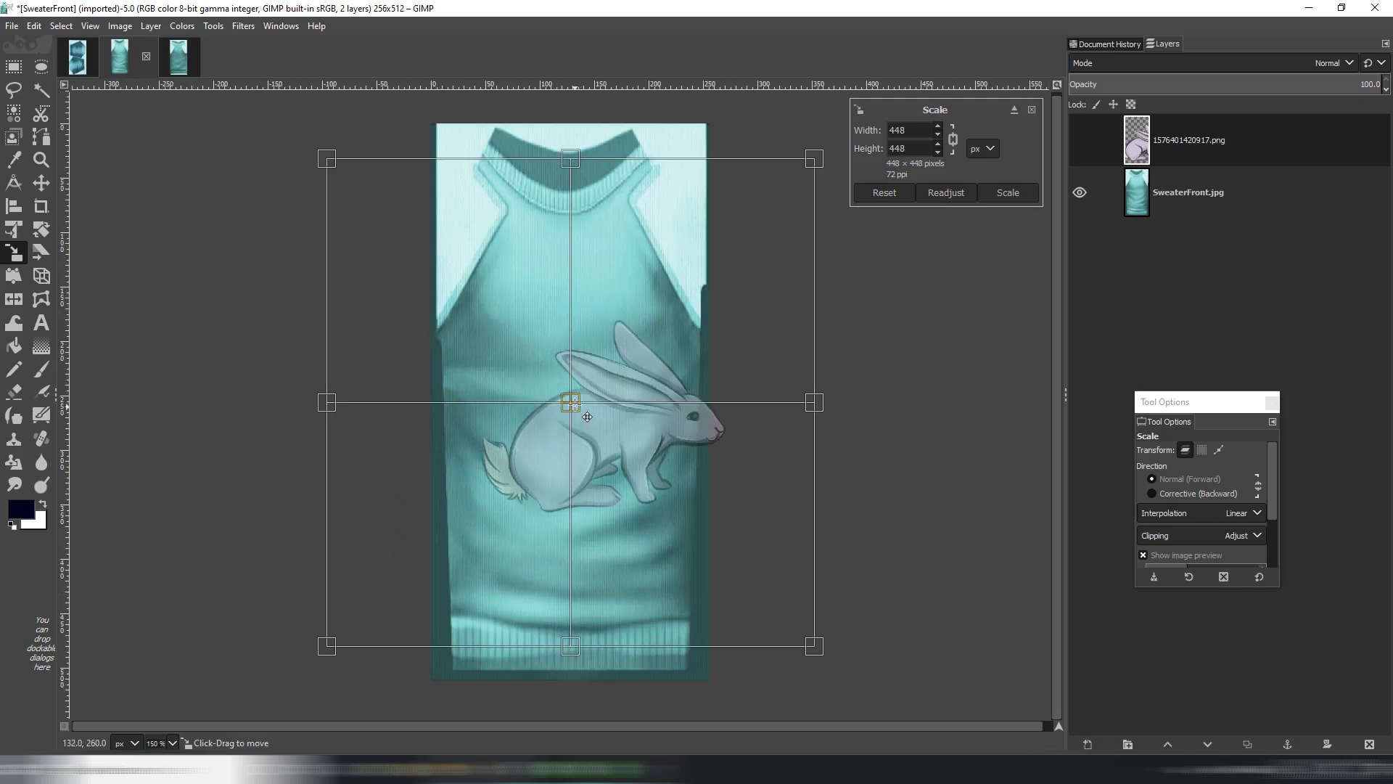
left_click_drag(579, 410, 549, 358)
left_click_drag(813, 574, 772, 549)
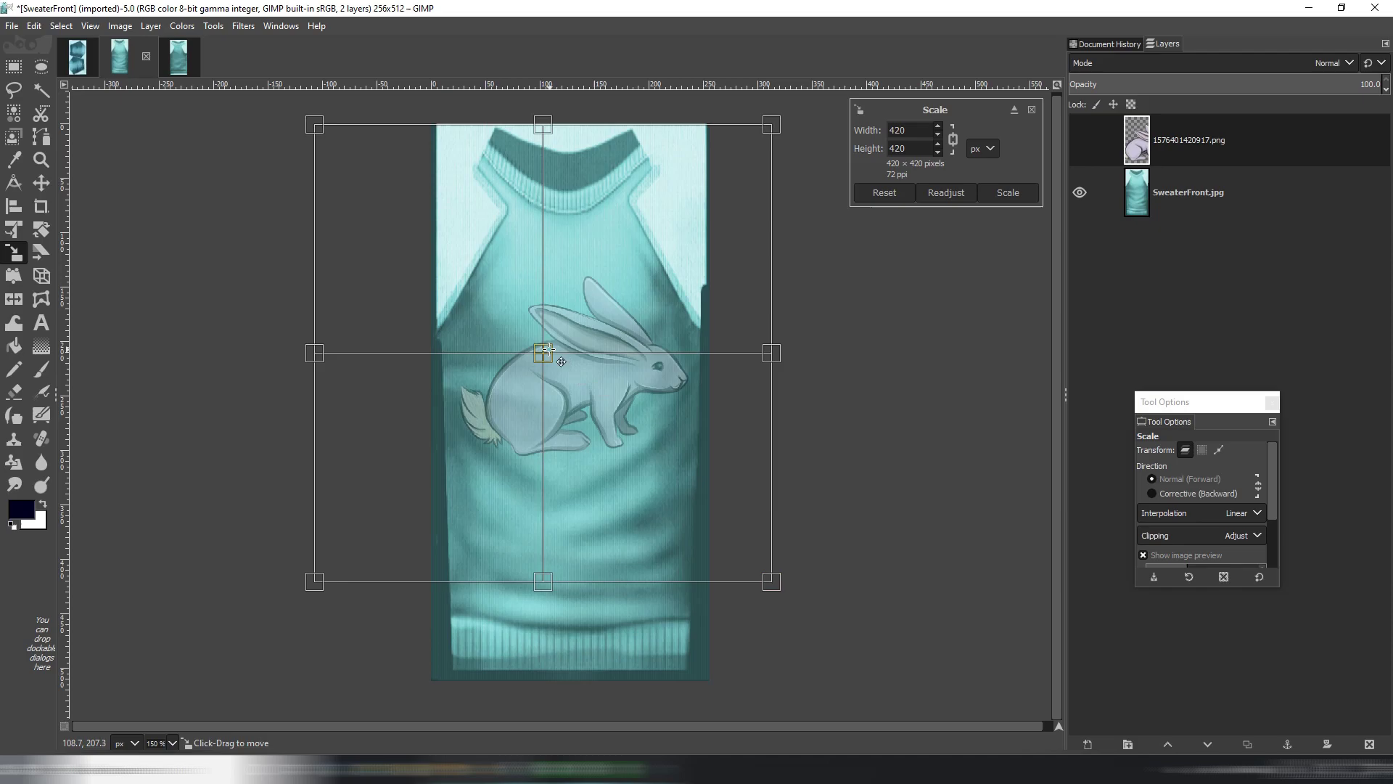
left_click_drag(561, 361, 558, 355)
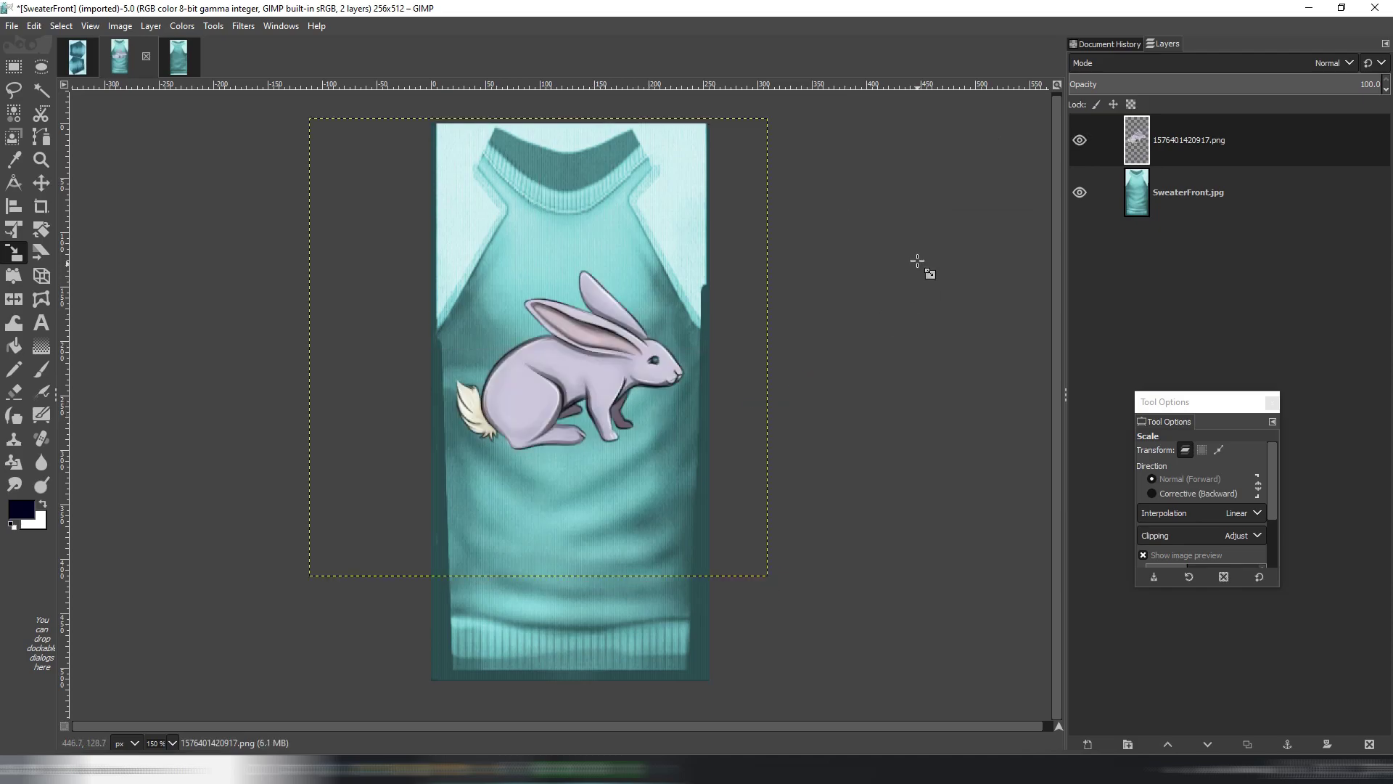
Narrow the rabbit layer to about 220 px wide at the same height and move the rabbit slightly higher on the chest.
left_click(674, 308)
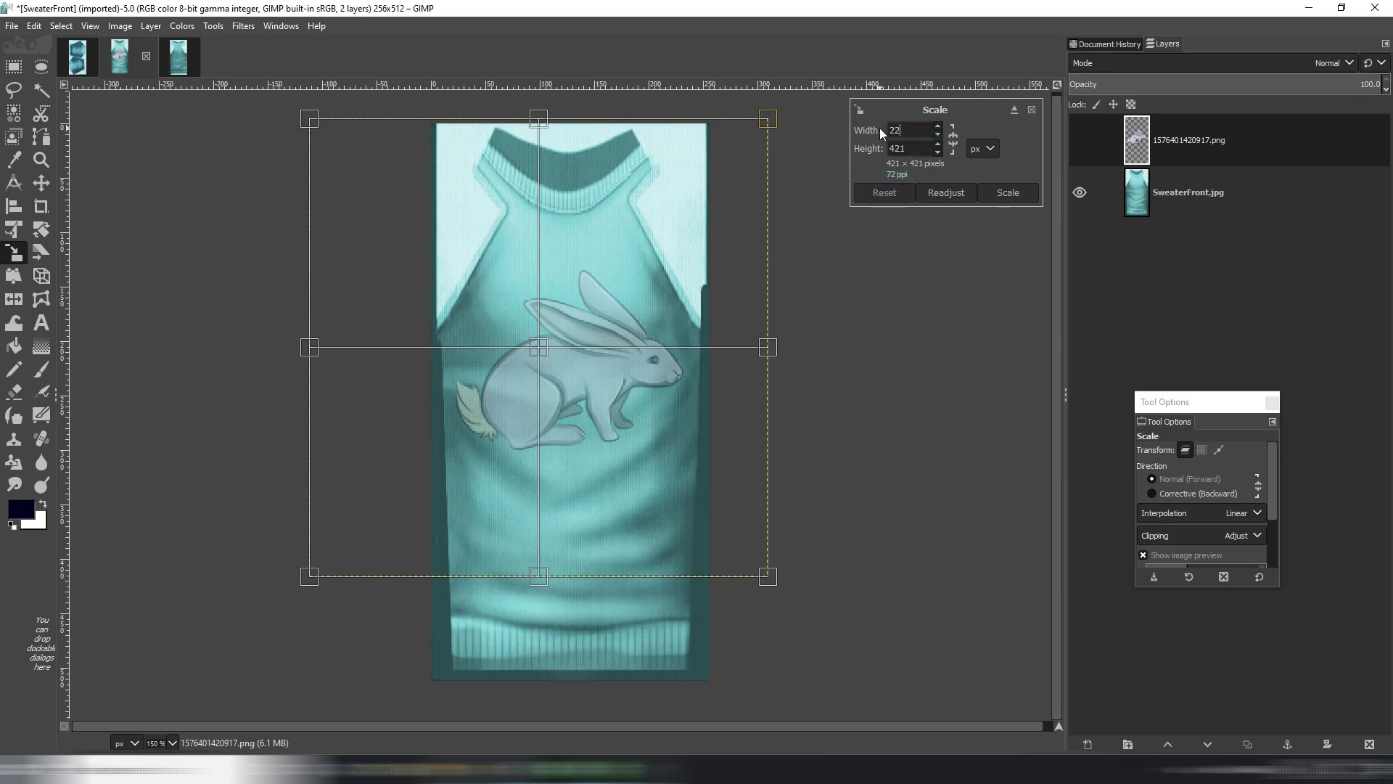
key("Tab")
left_click(1008, 193)
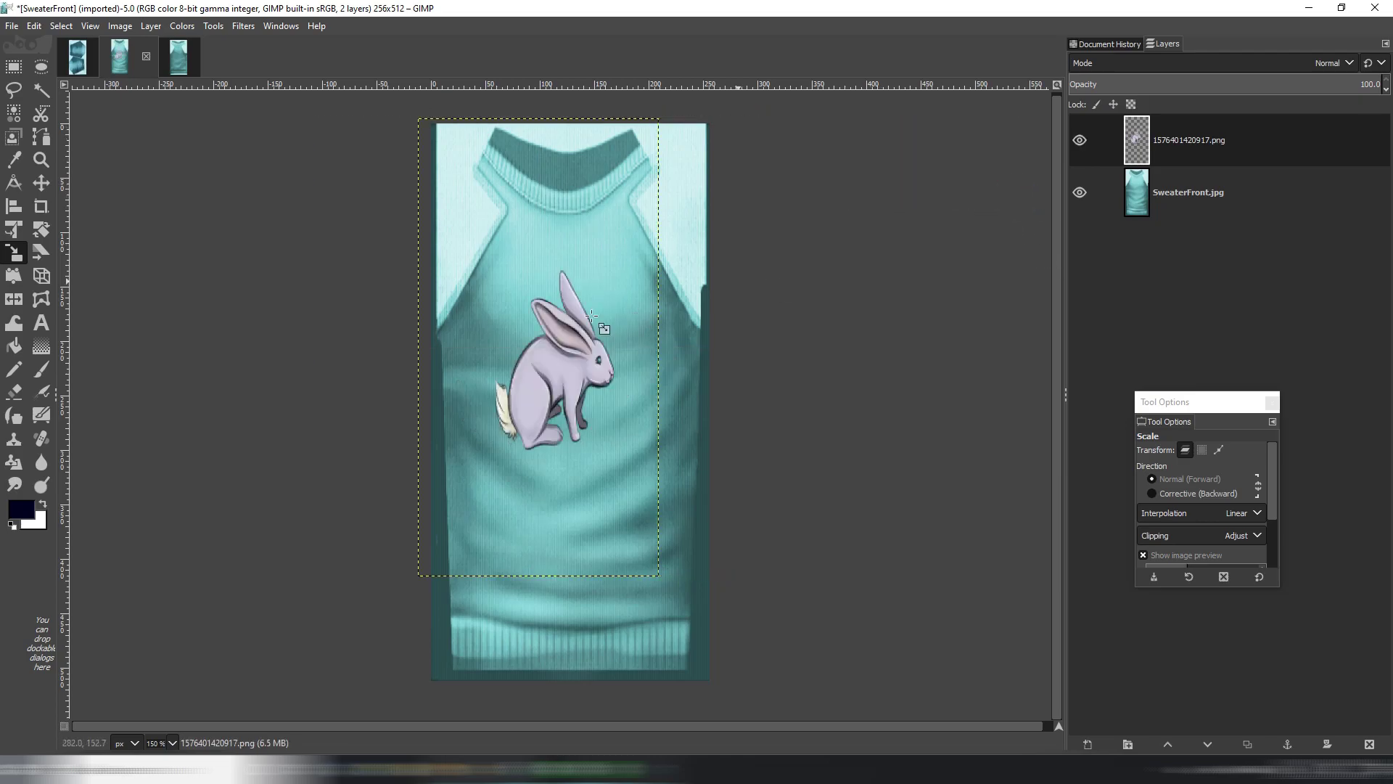
left_click(48, 183)
scroll(585, 327, "up", 1)
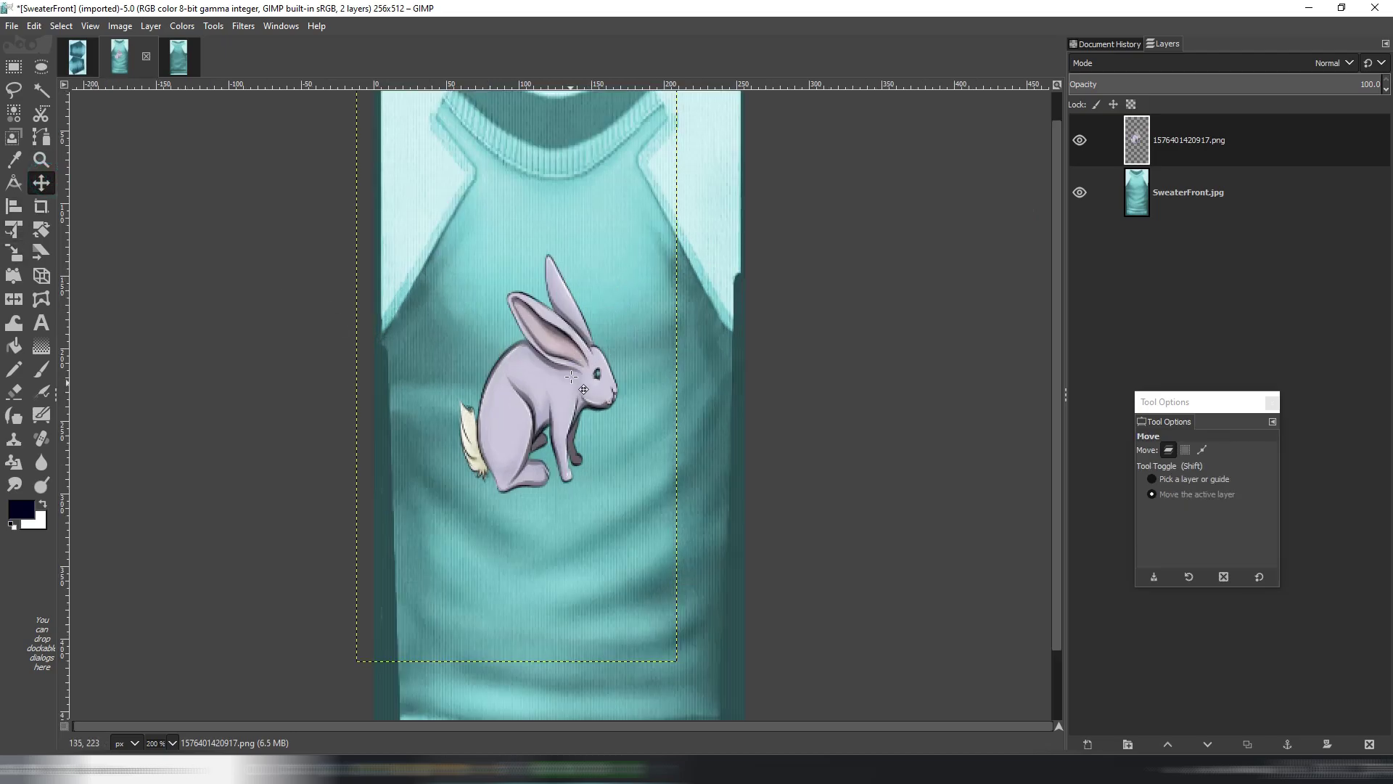
left_click_drag(580, 328, 590, 300)
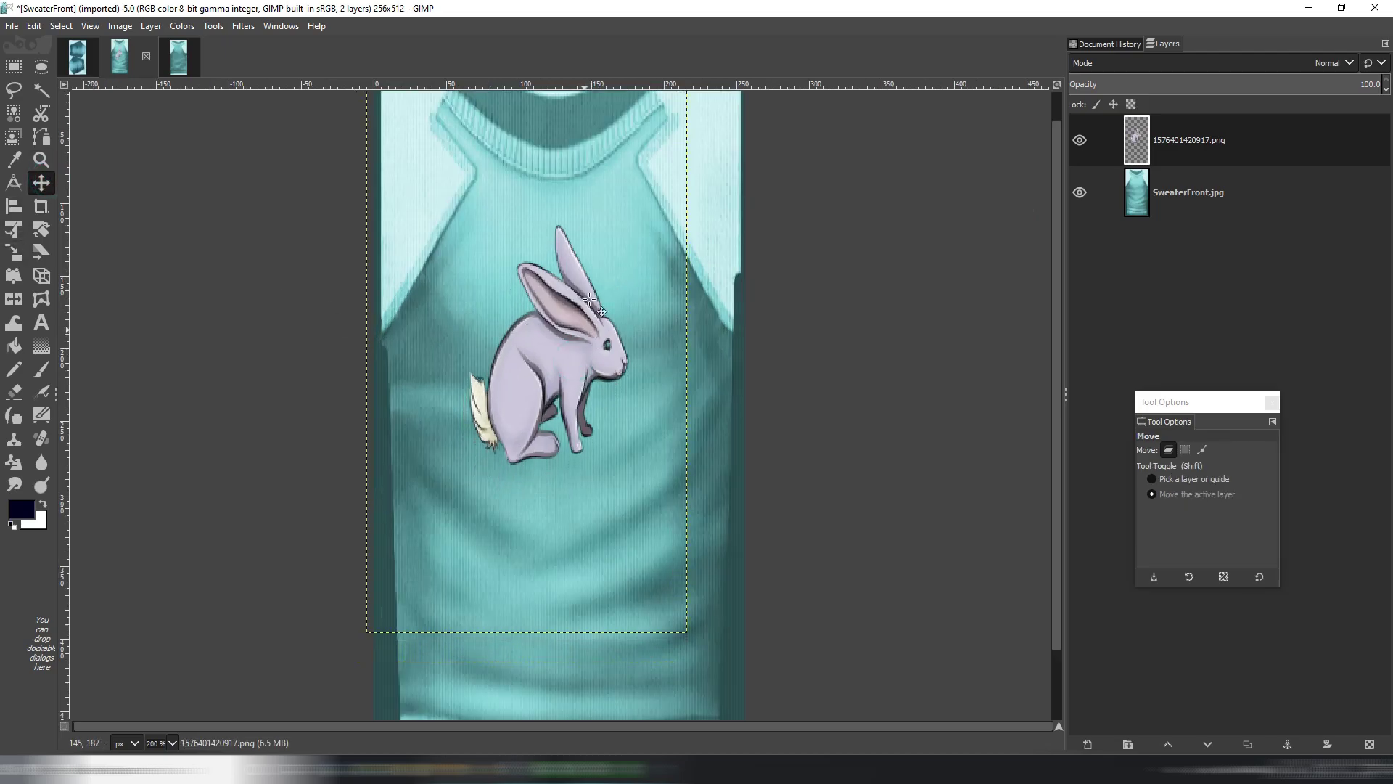
Create a new transparent 256 × 512 px layer above the rabbit layer.
left_click(151, 25)
left_click(168, 42)
left_click(790, 574)
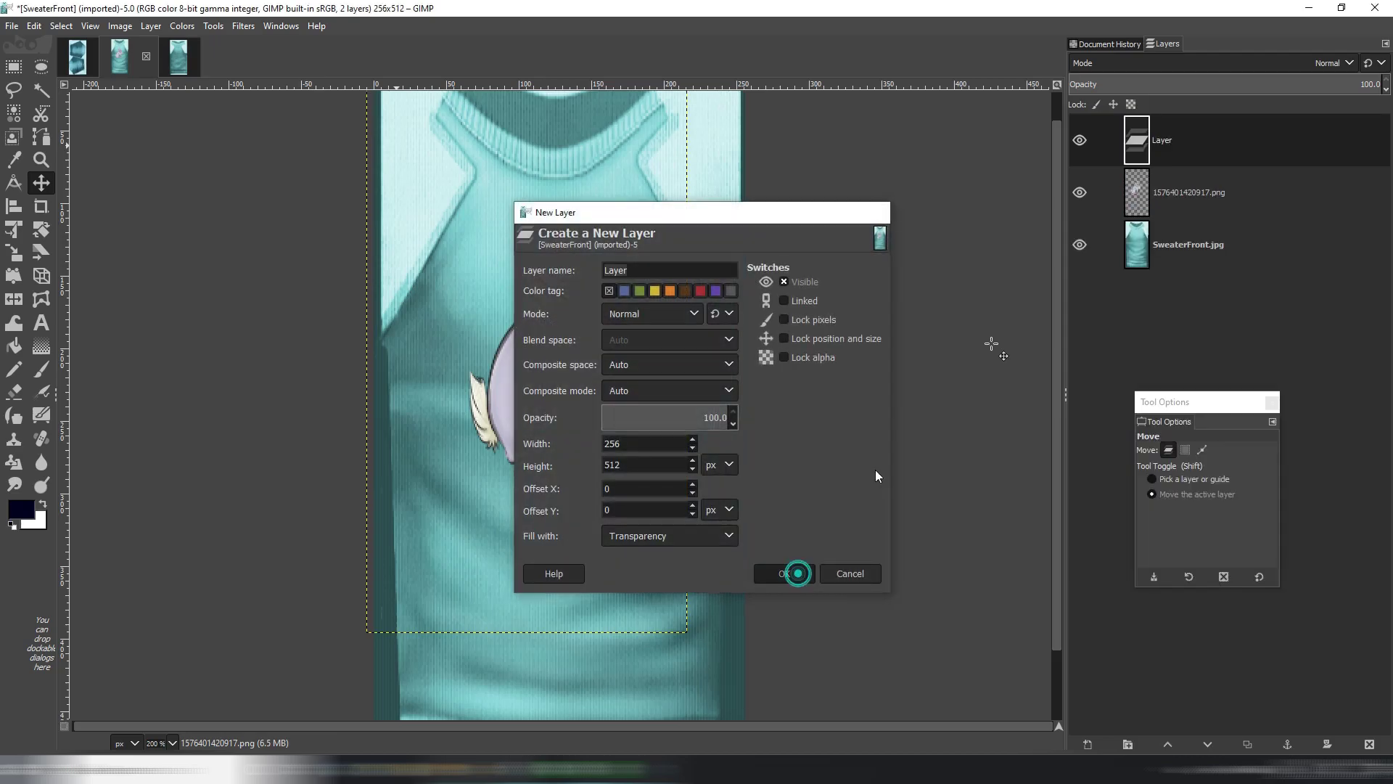
Fill in the rabbit's eye with very dark navy on the new layer, using the Paintbrush at size 3.
left_click(14, 368)
left_click(40, 368)
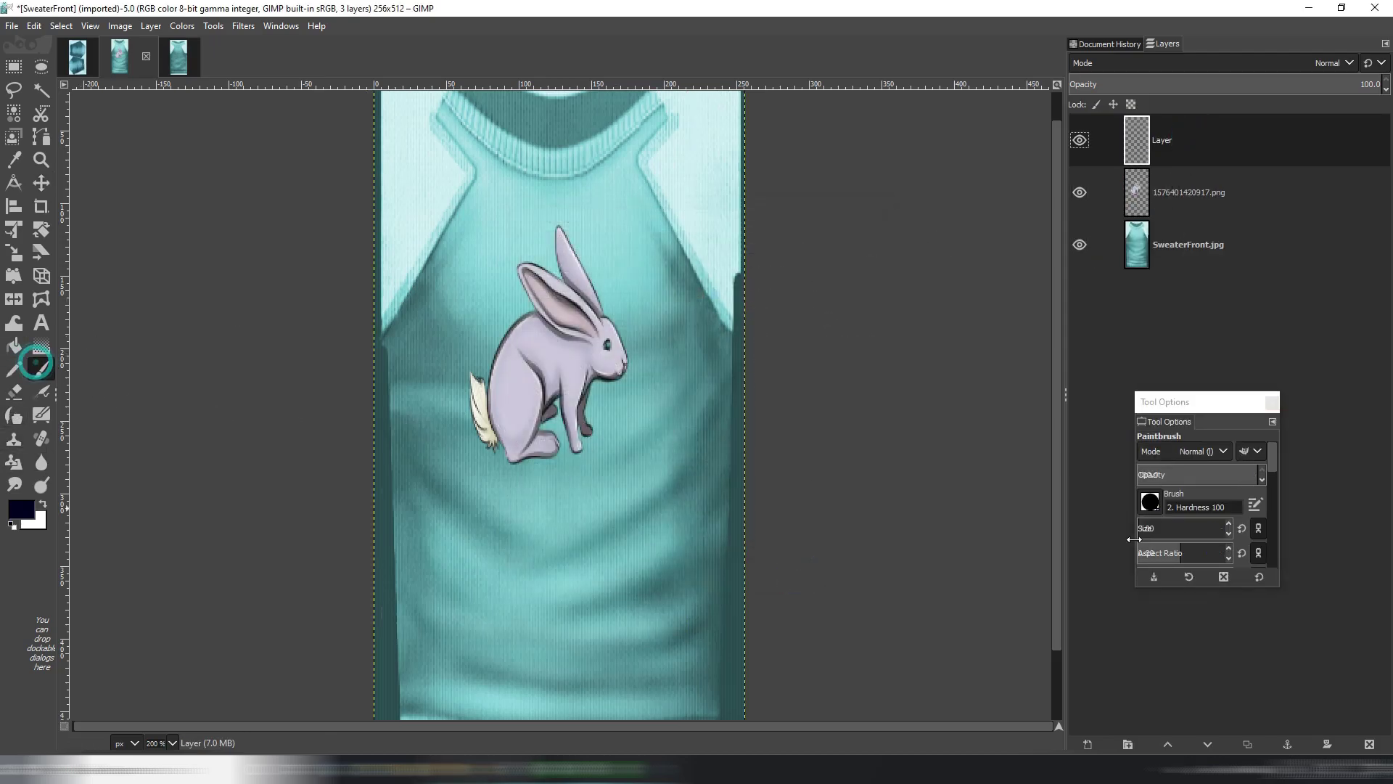
scroll(604, 350, "up", 8, "ctrl")
left_click(604, 350)
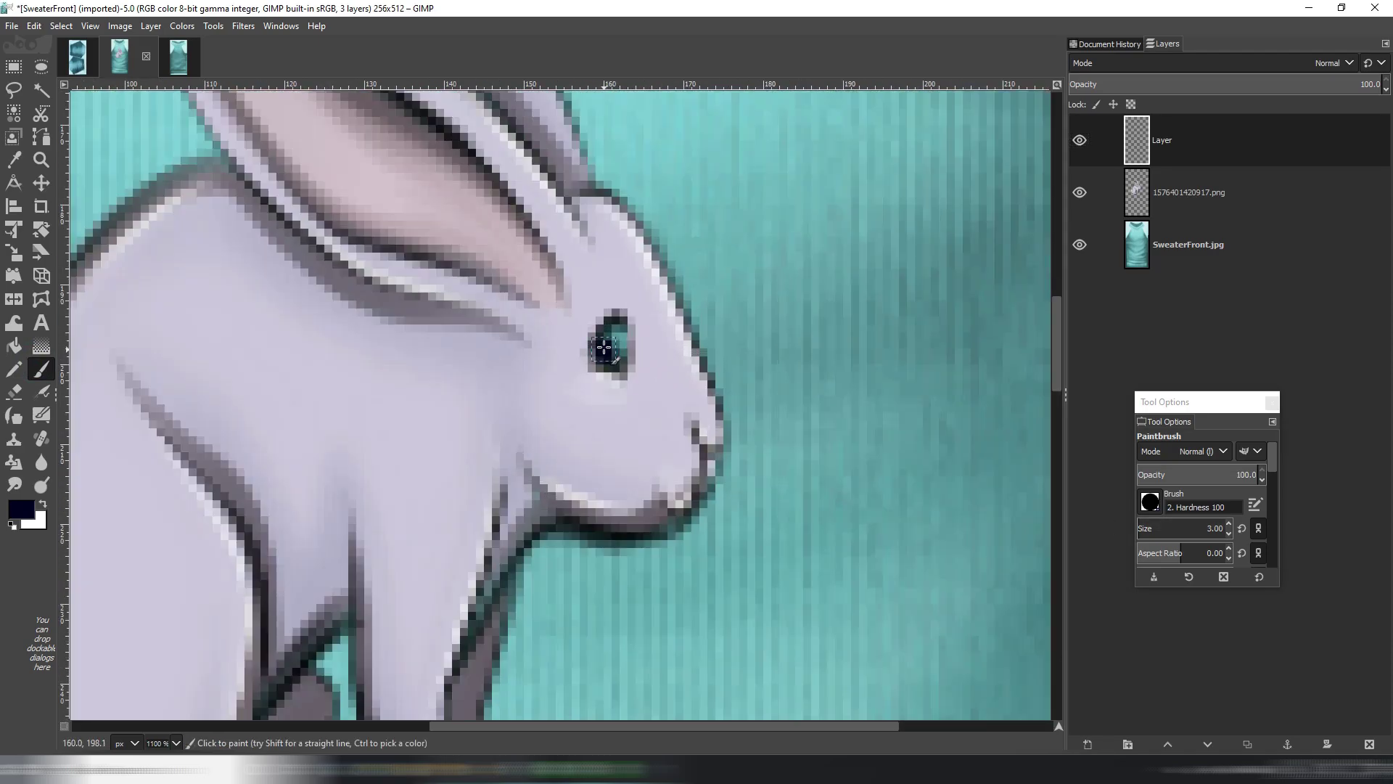
key("ctrl+z")
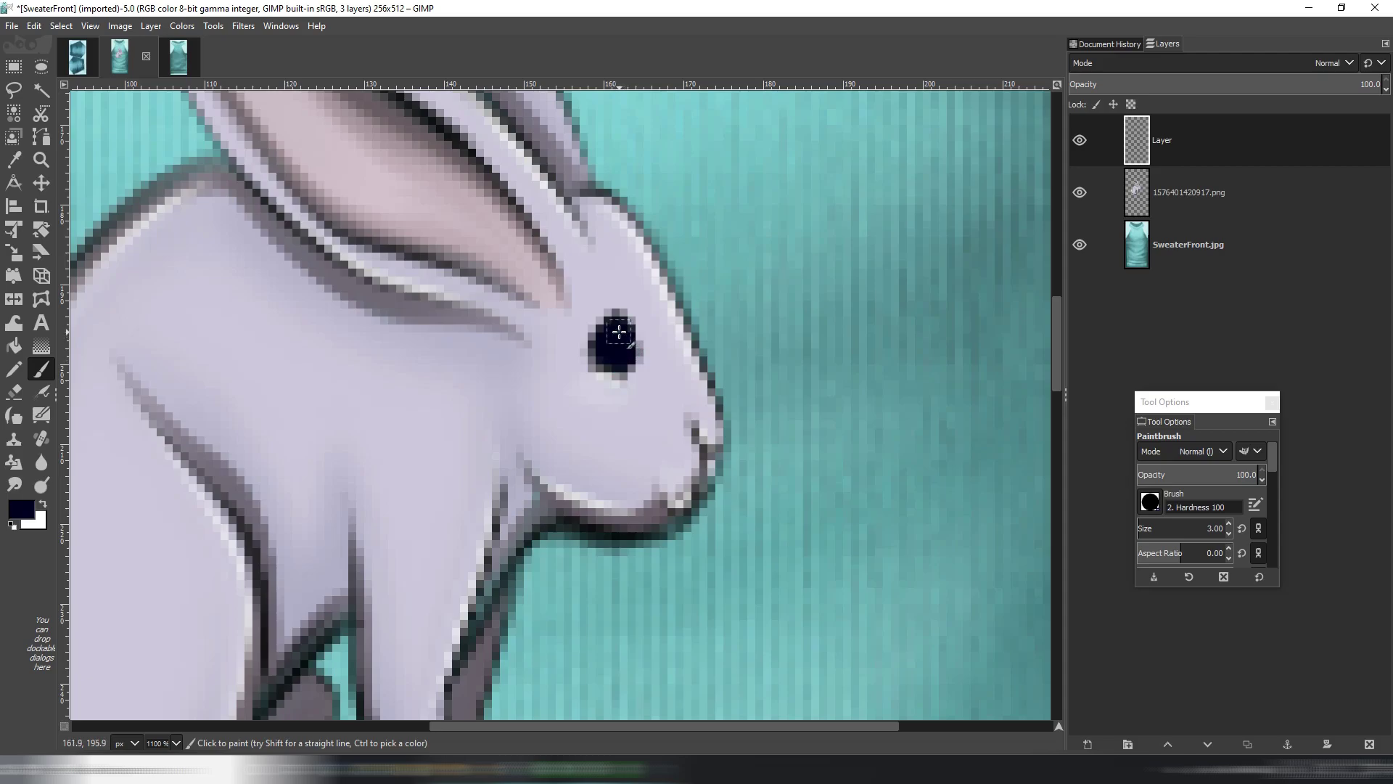
Reduce the brush size to 1 and paint a small white highlight in the upper part of the rabbit's eye.
left_click_drag(1142, 528, 1122, 532)
scroll(660, 349, "up", 1)
scroll(637, 340, "up", 2)
left_click(585, 318)
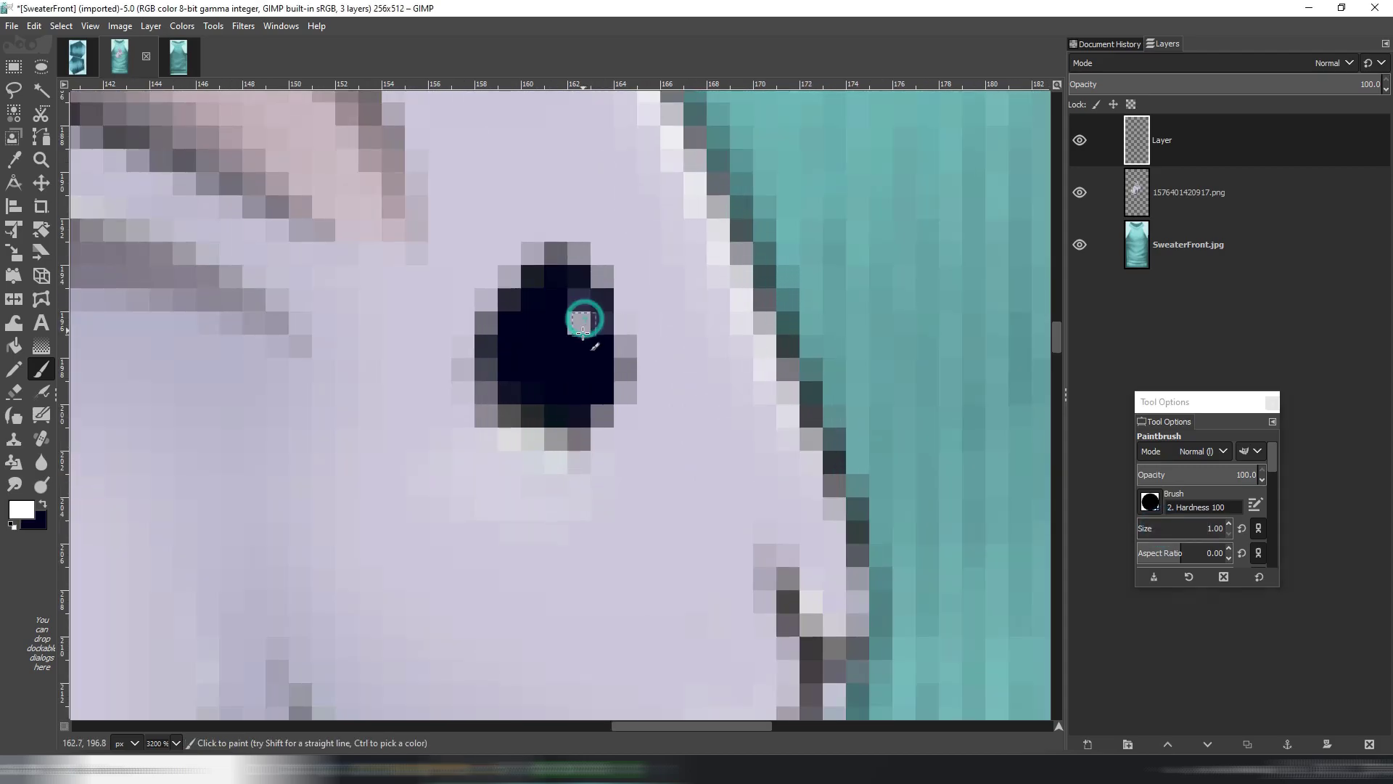
left_click(583, 334)
scroll(746, 401, "down", 7)
scroll(763, 412, "down", 3)
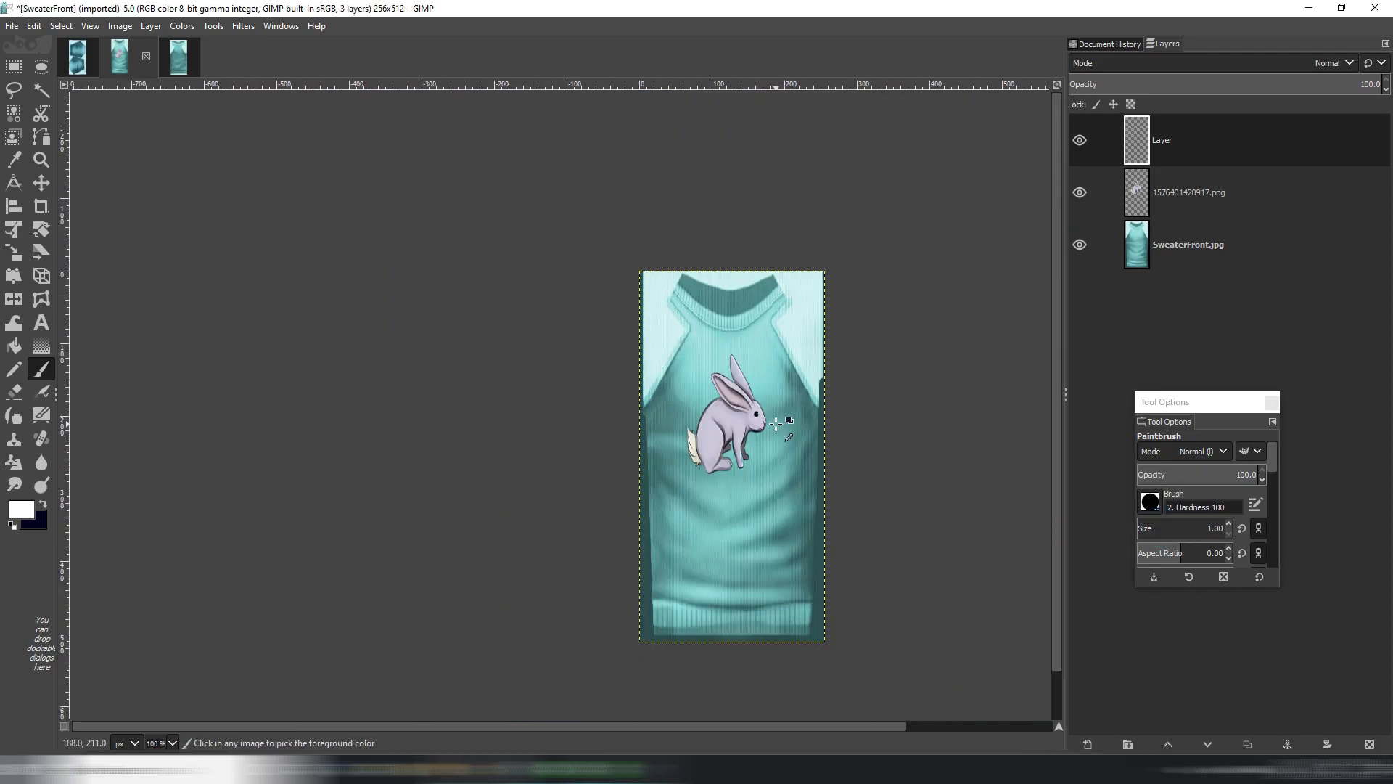
Change the foreground colour to a medium blue and paint a short blue reflection inside the rabbit's eye.
scroll(771, 425, "up", 6)
scroll(745, 457, "up", 1)
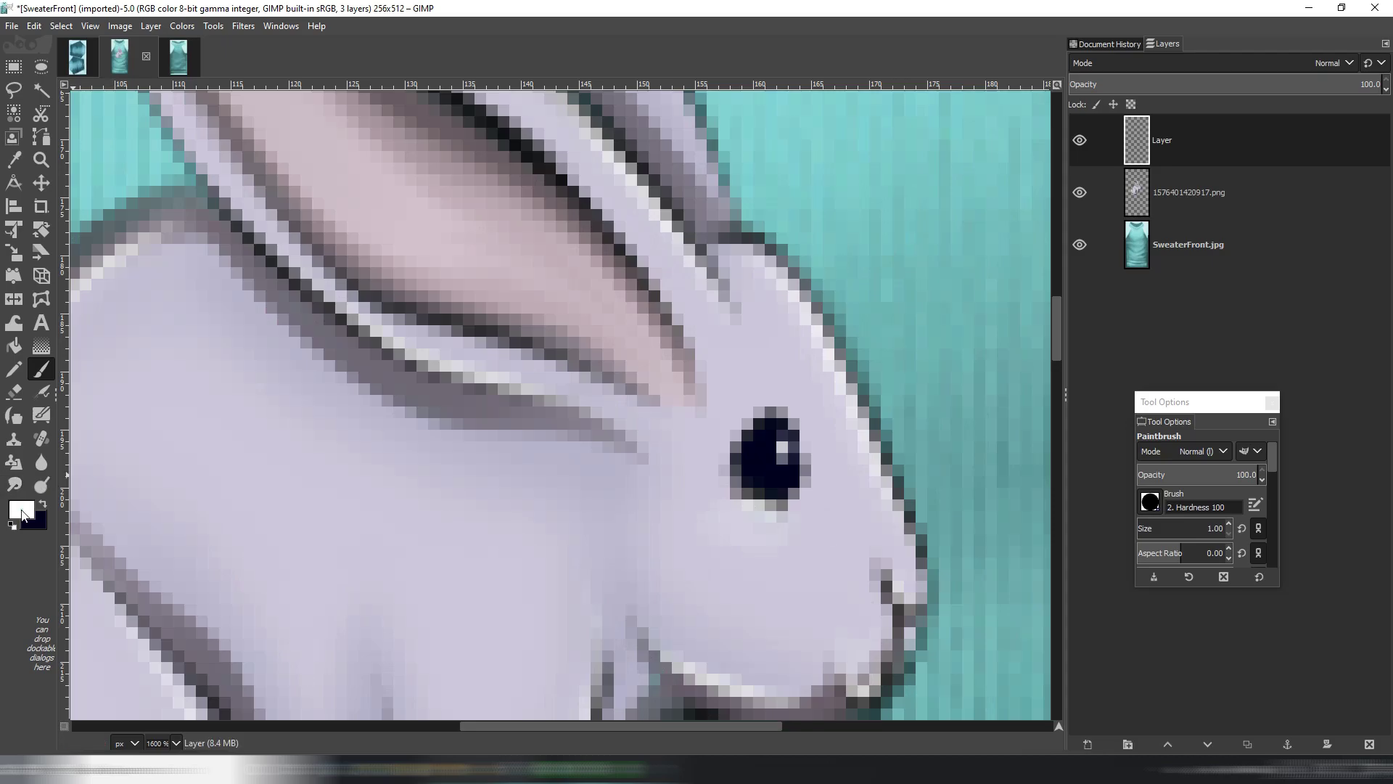
left_click(21, 509)
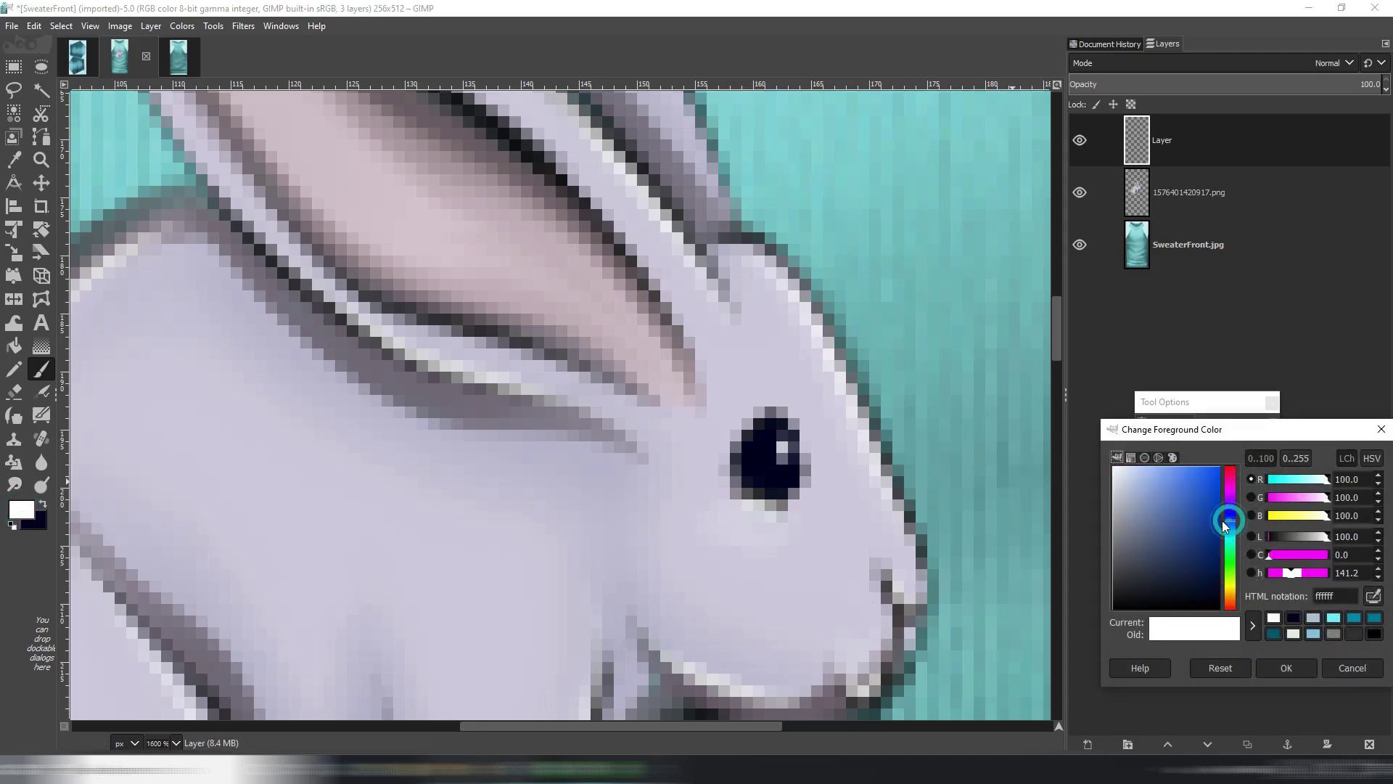
left_click_drag(1210, 509, 1186, 494)
left_click(1279, 665)
scroll(754, 457, "up", 2)
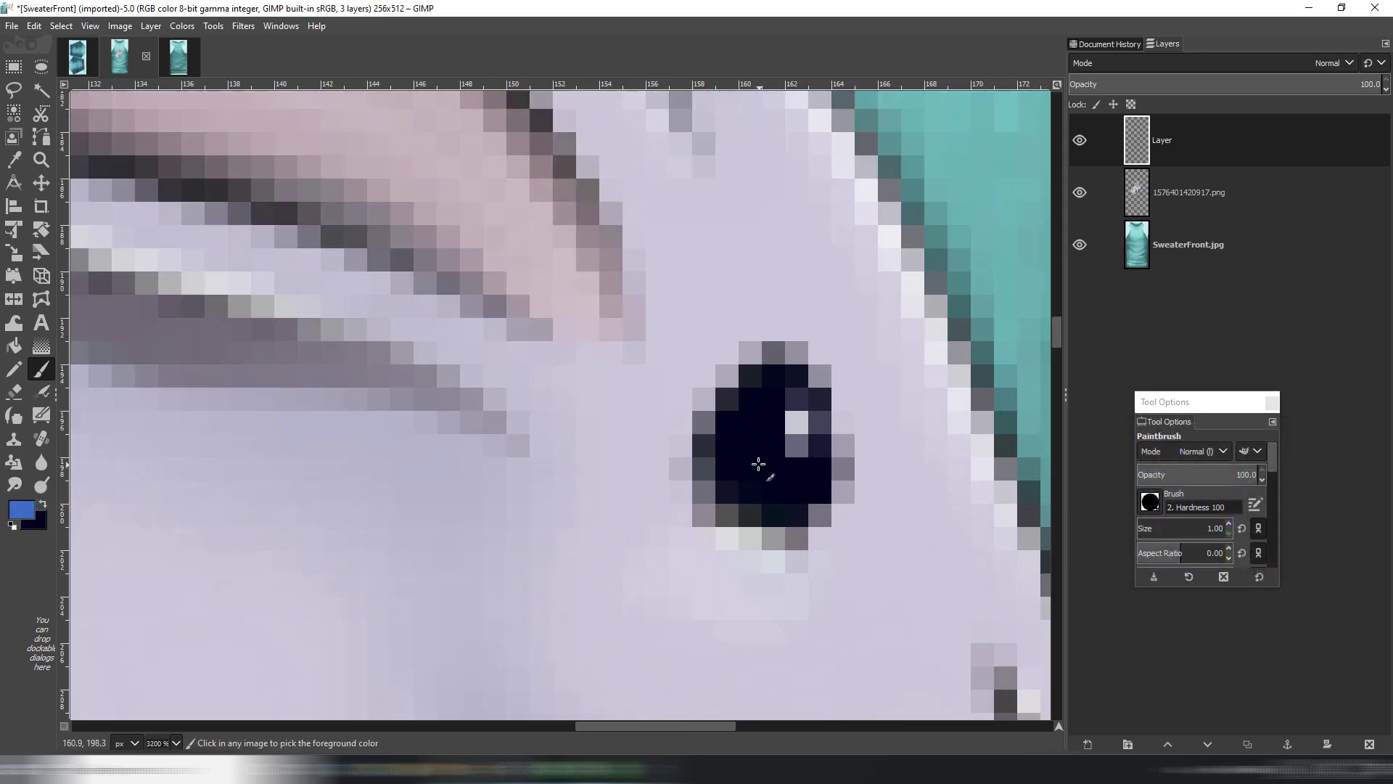
left_click_drag(757, 460, 770, 478)
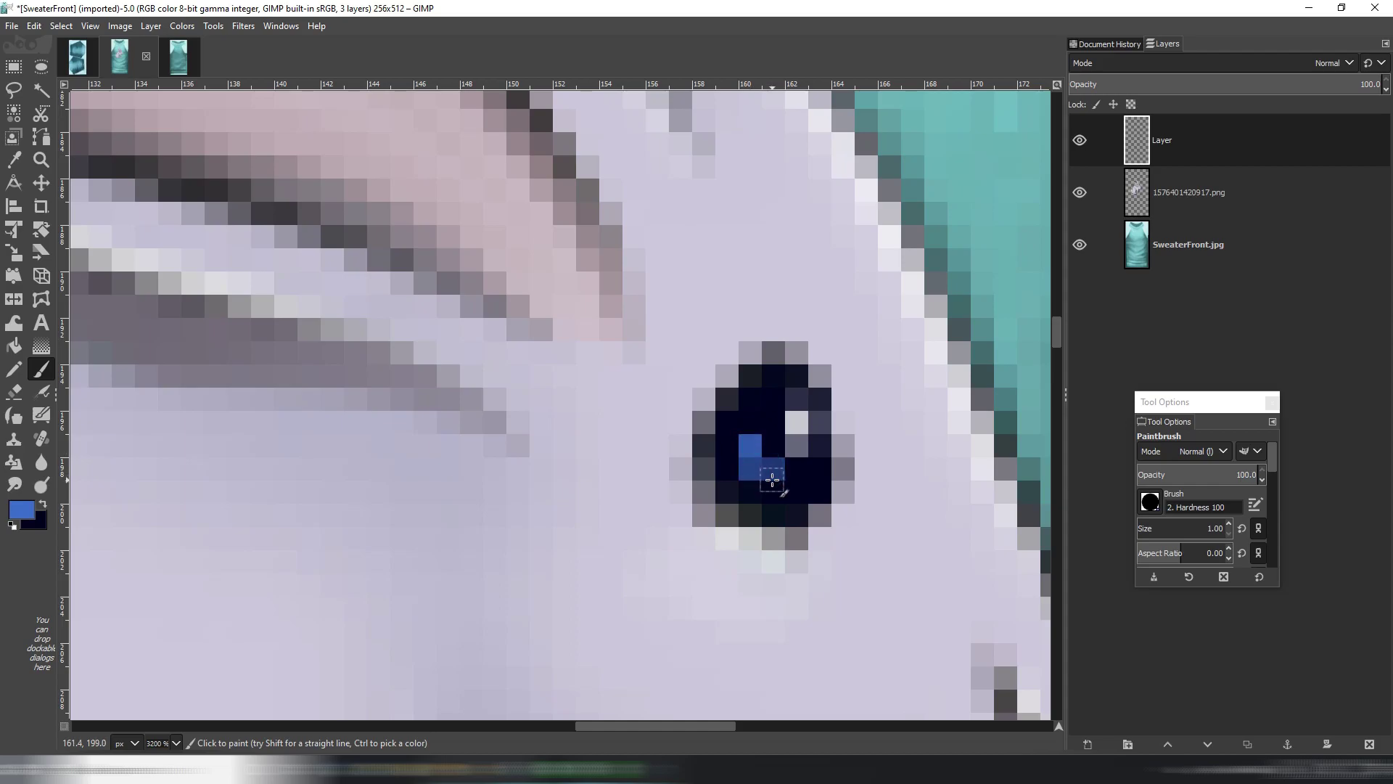
Merge the eye-detail layer down into the rabbit layer.
scroll(898, 476, "down", 9)
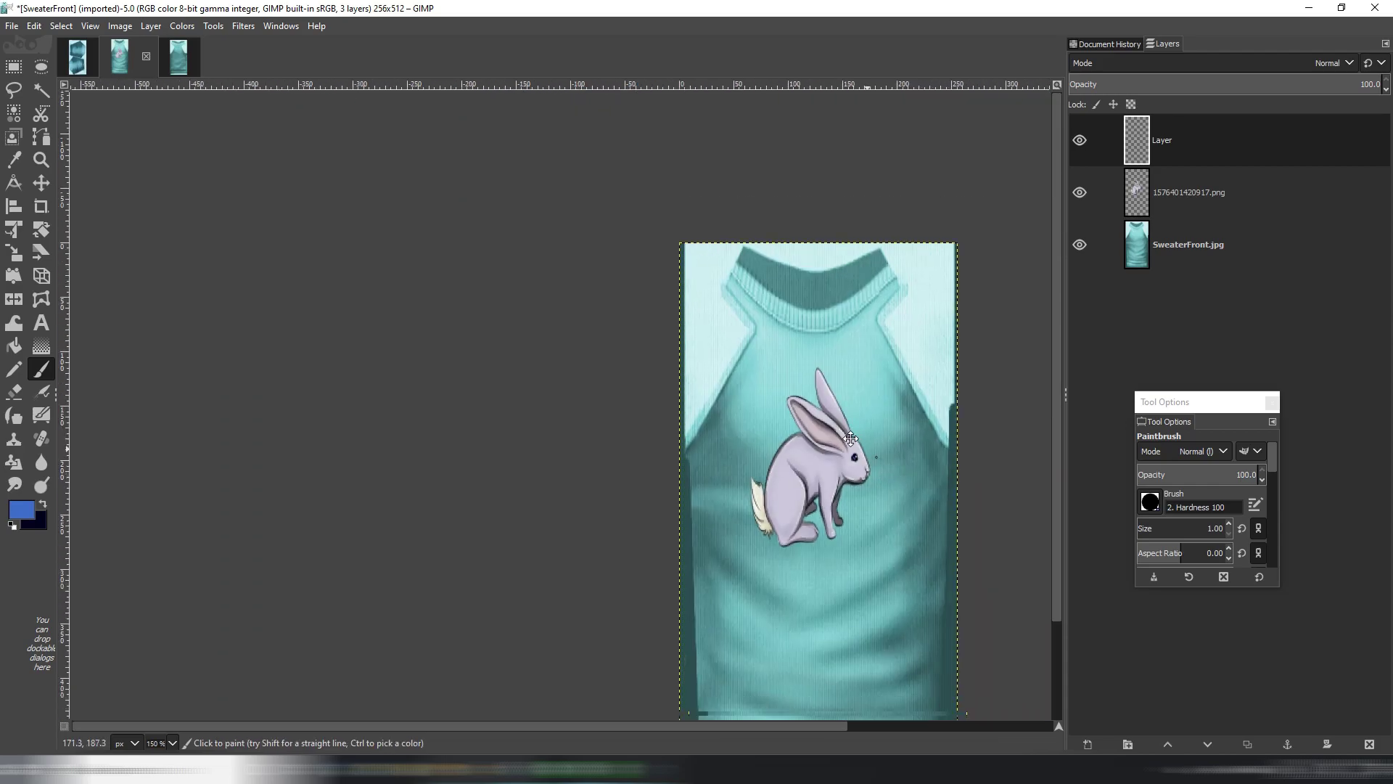
right_click(1142, 157)
left_click(1199, 350)
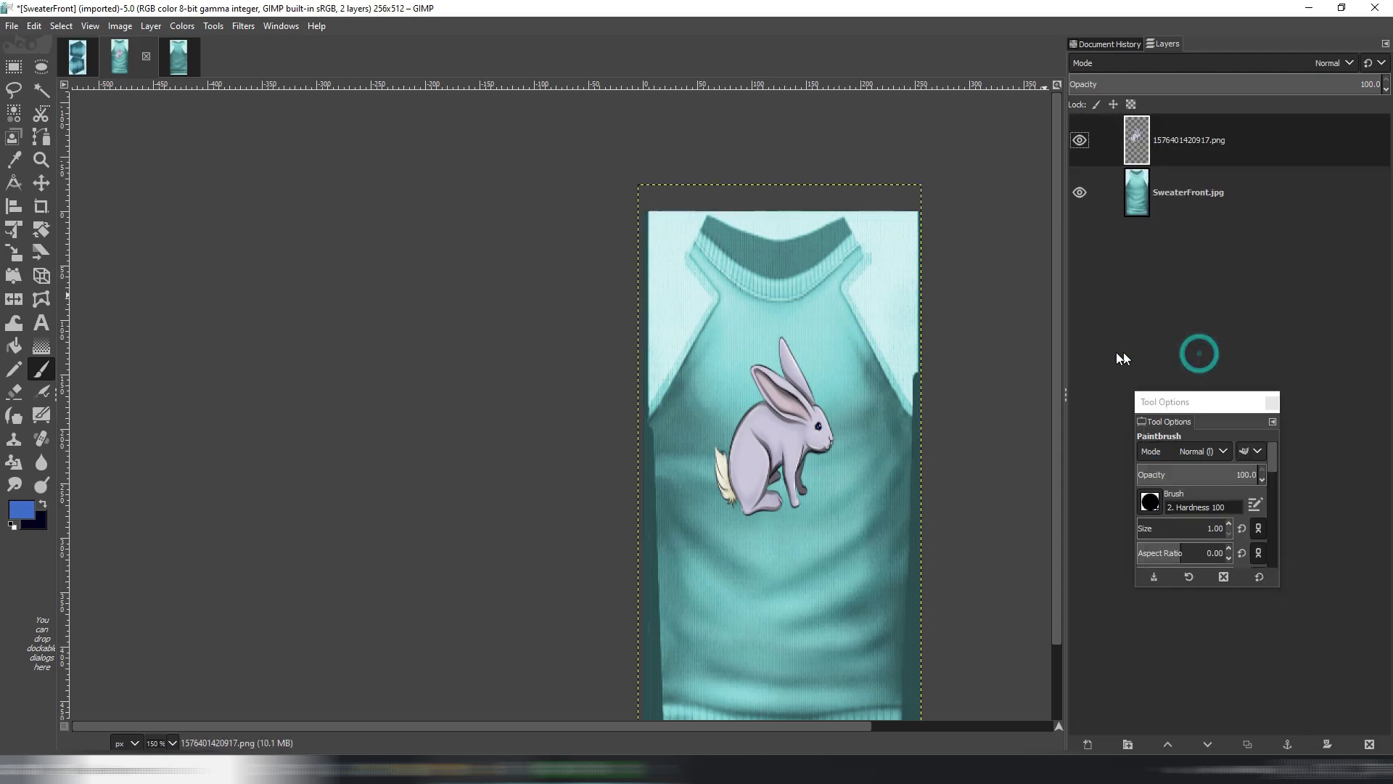
Duplicate the rabbit layer and hide the original beneath the copy.
key("shift+ctrl+d")
right_click(1206, 155)
left_click(1249, 345)
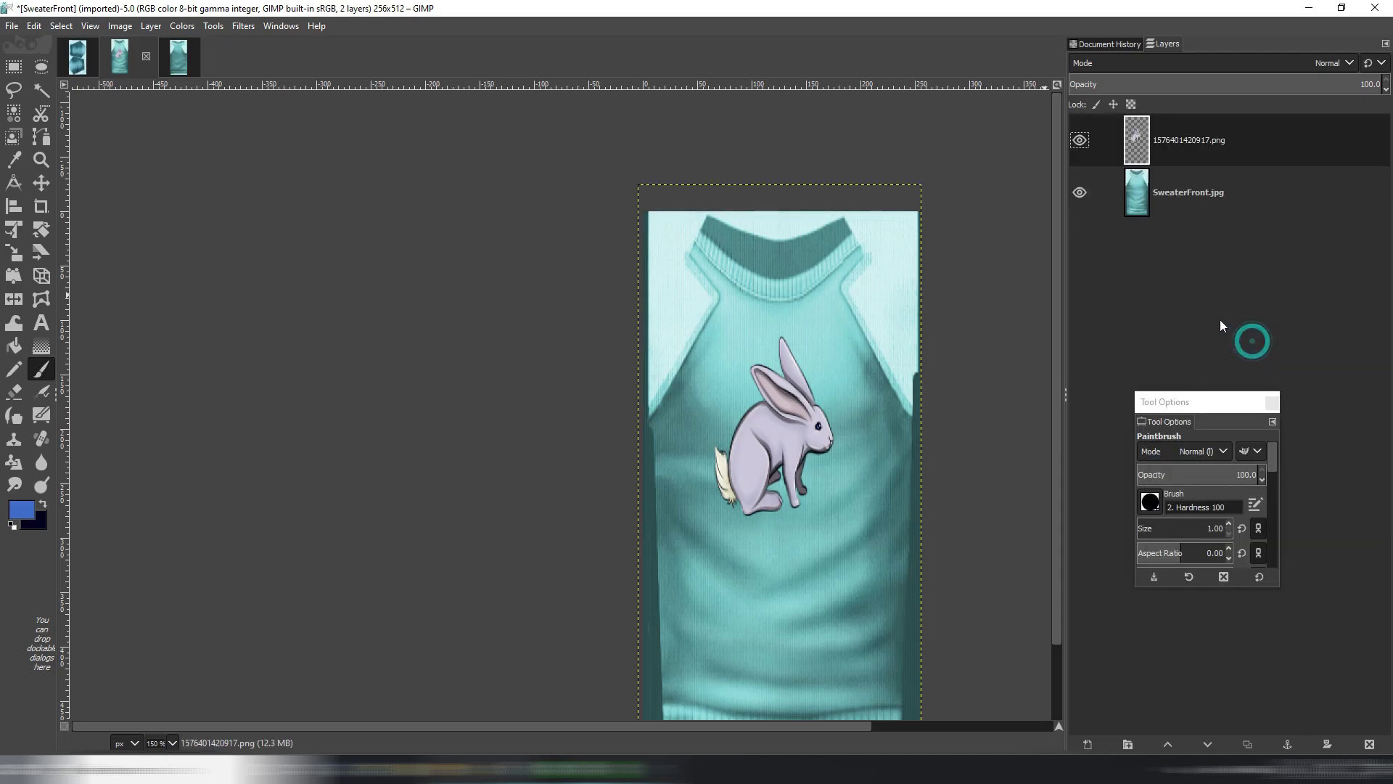
key("shift+ctrl+d")
right_click(1234, 154)
left_click(1272, 342)
key("shift+ctrl+d")
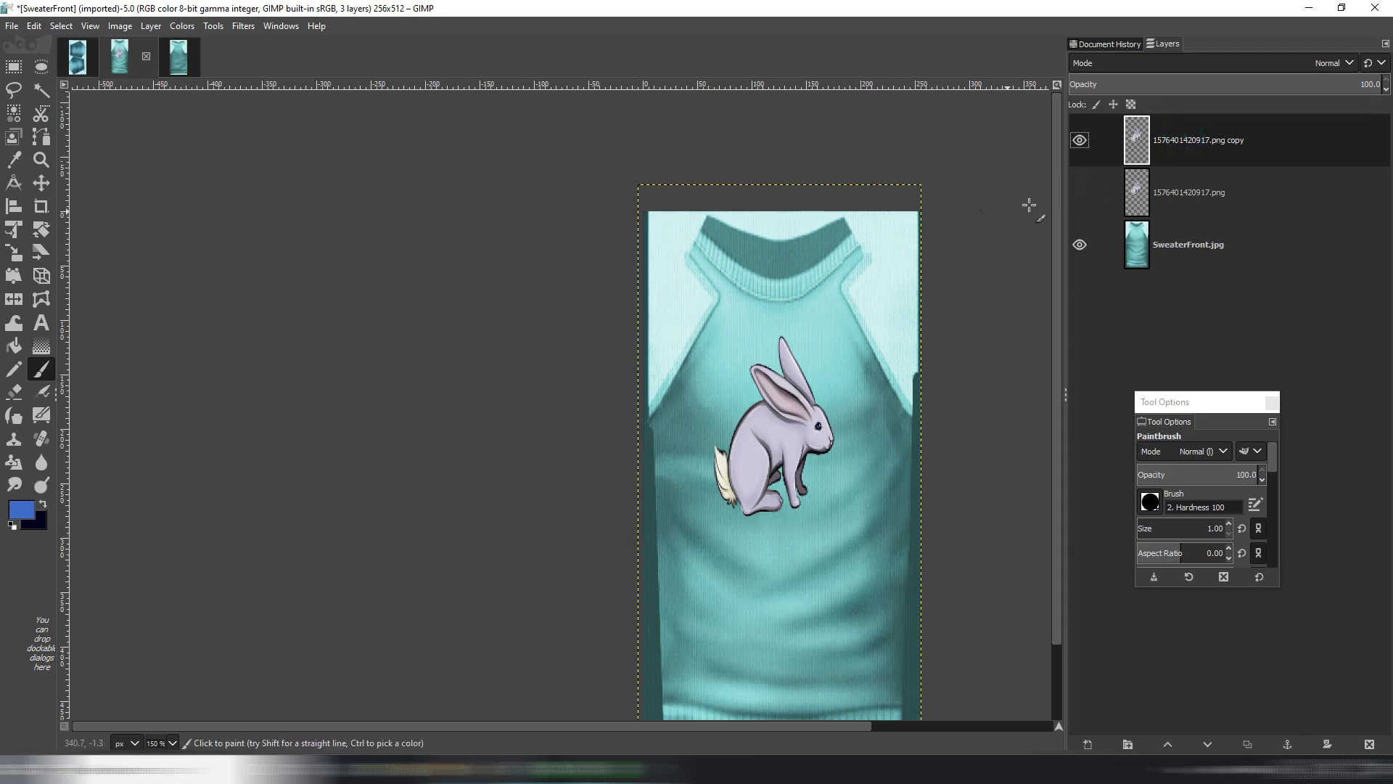
Resize the rabbit copy's layer boundary to match the image size.
right_click(1182, 135)
left_click(1260, 390)
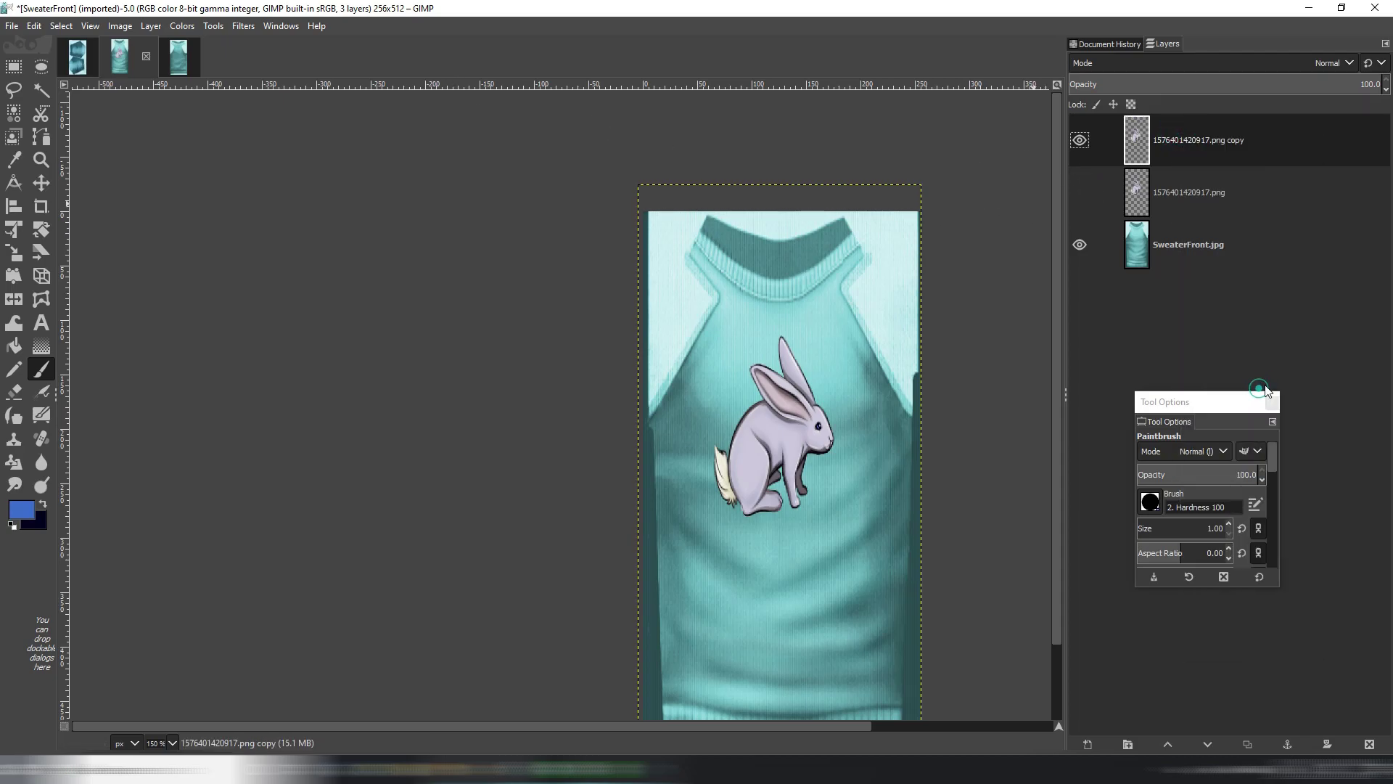
scroll(856, 377, "up", 1)
Duplicate the SweaterFront.jpg layer beneath the rabbit layers.
left_click(1146, 265)
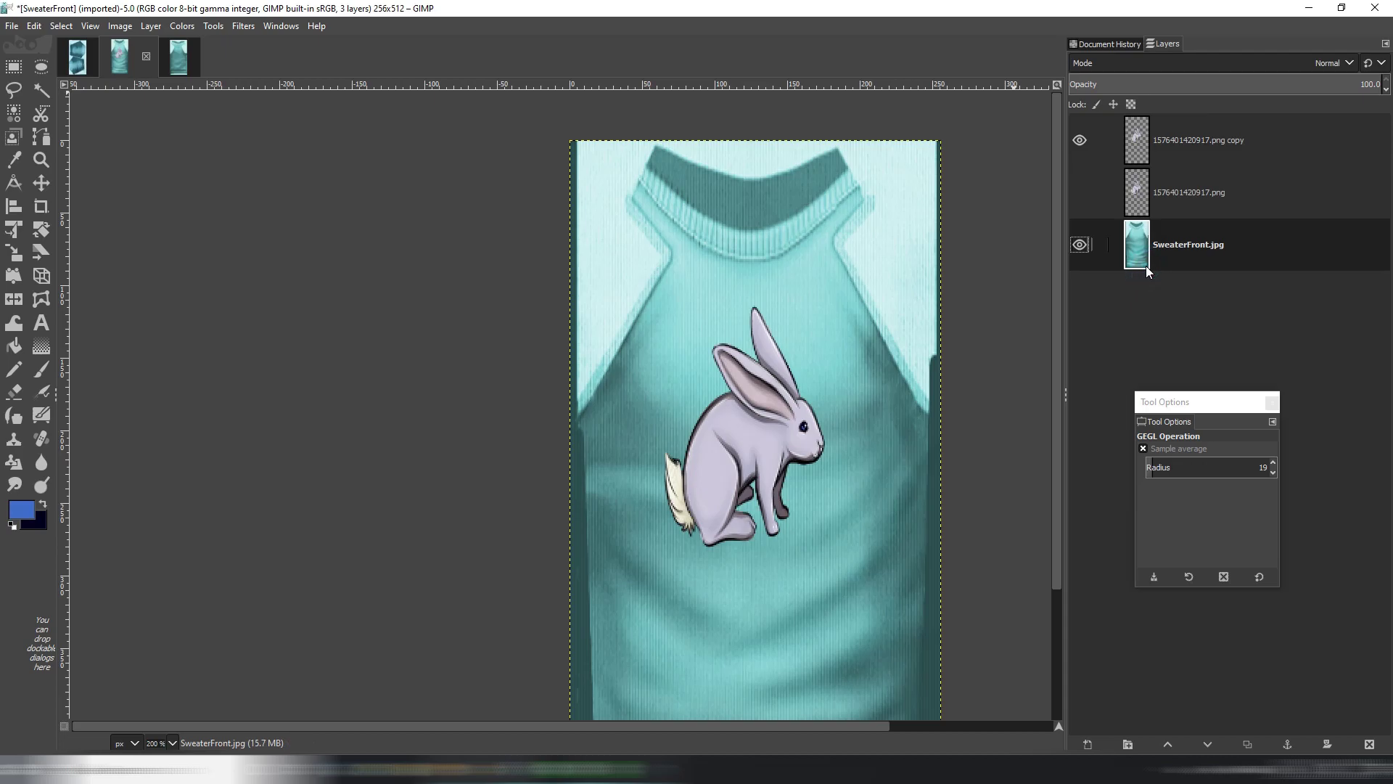
key("shift+ctrl+d")
right_click(1146, 262)
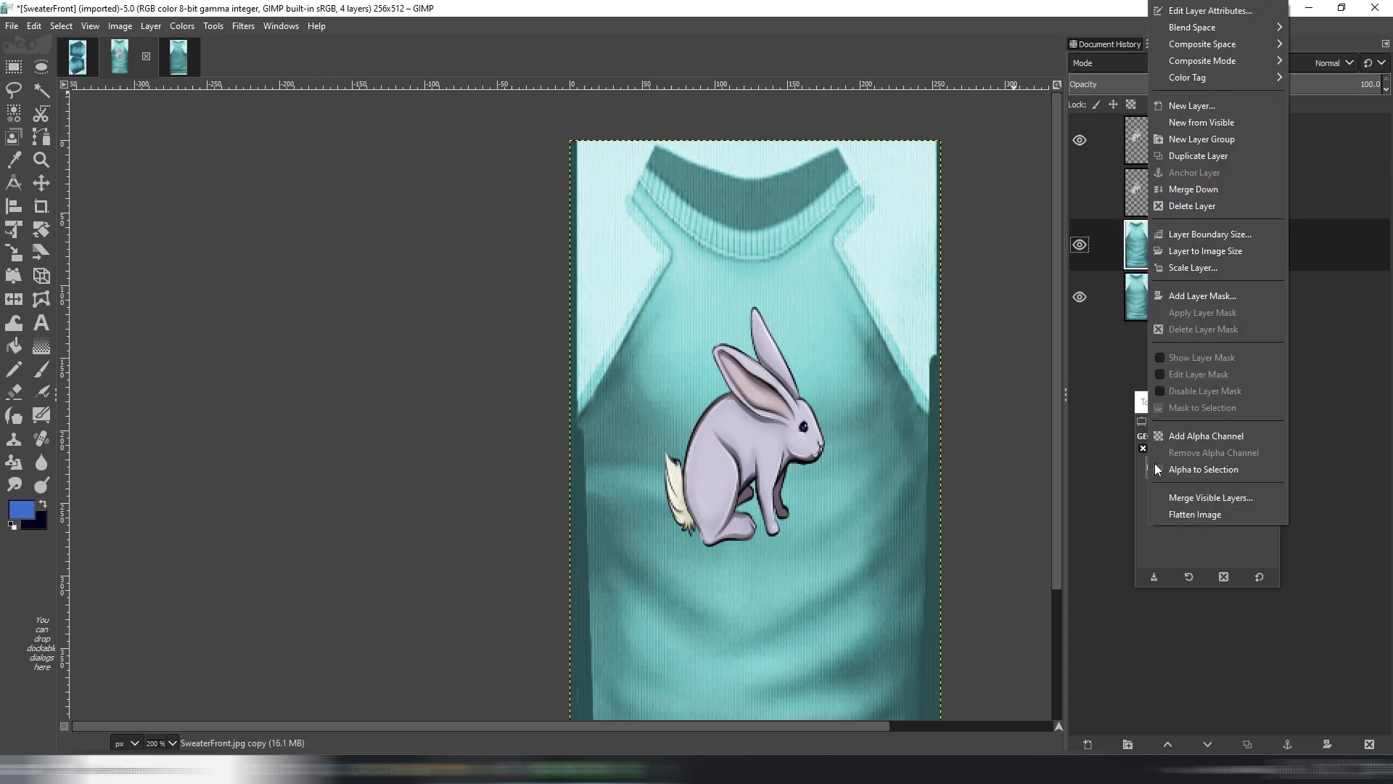
left_click(159, 134)
Apply a Median Blur to the SweaterFront.jpg copy layer with radius 6 and percentile 66.
left_click(243, 26)
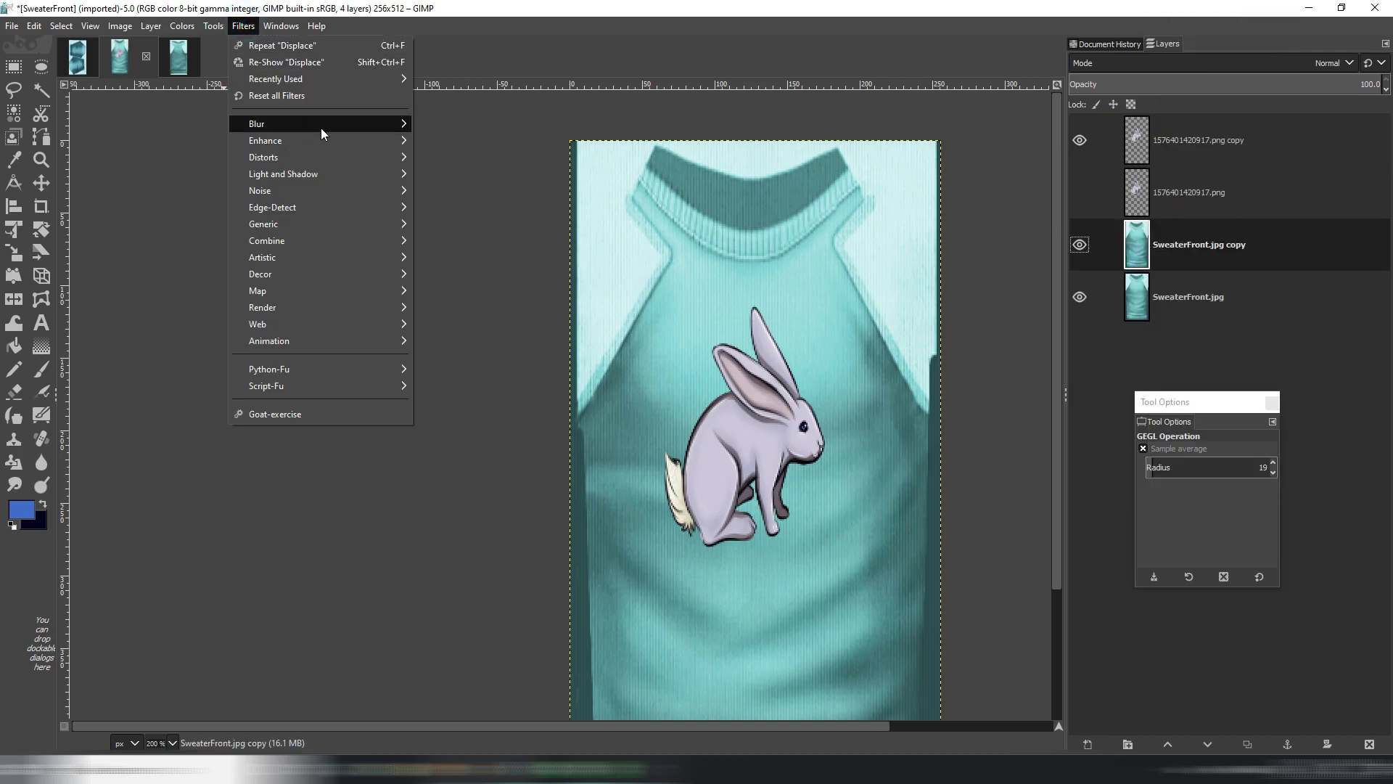
mouse_move(321, 125)
left_click(456, 142)
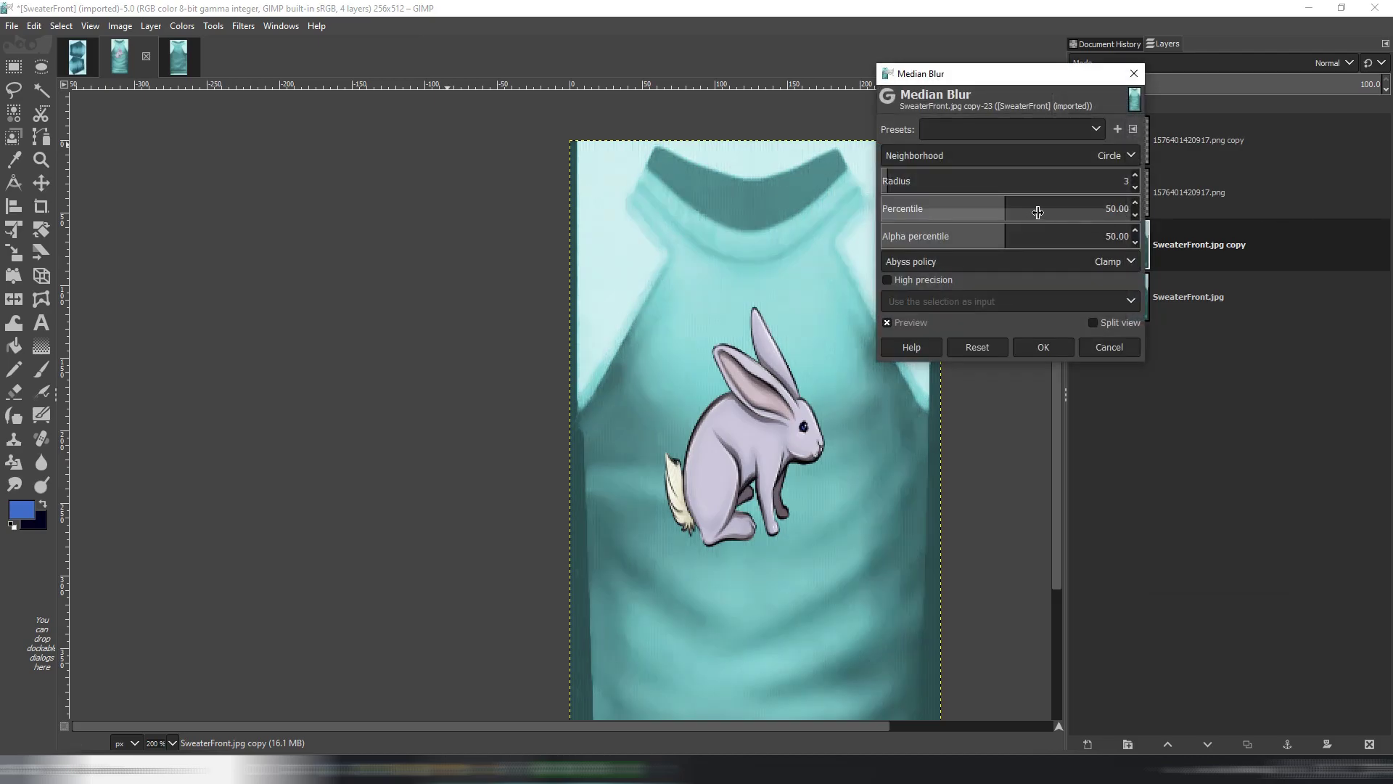
scroll(1030, 181, "up", 3)
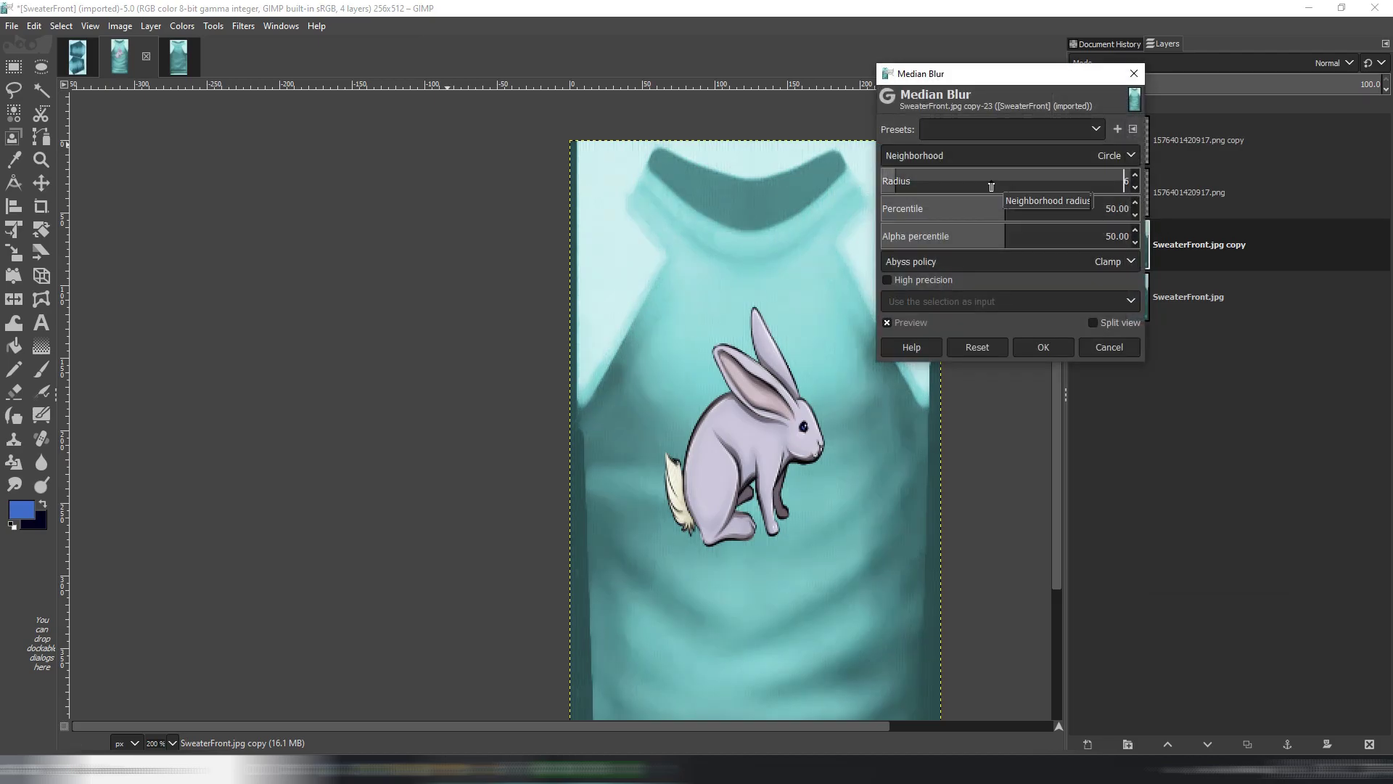
scroll(1043, 210, "up", 16)
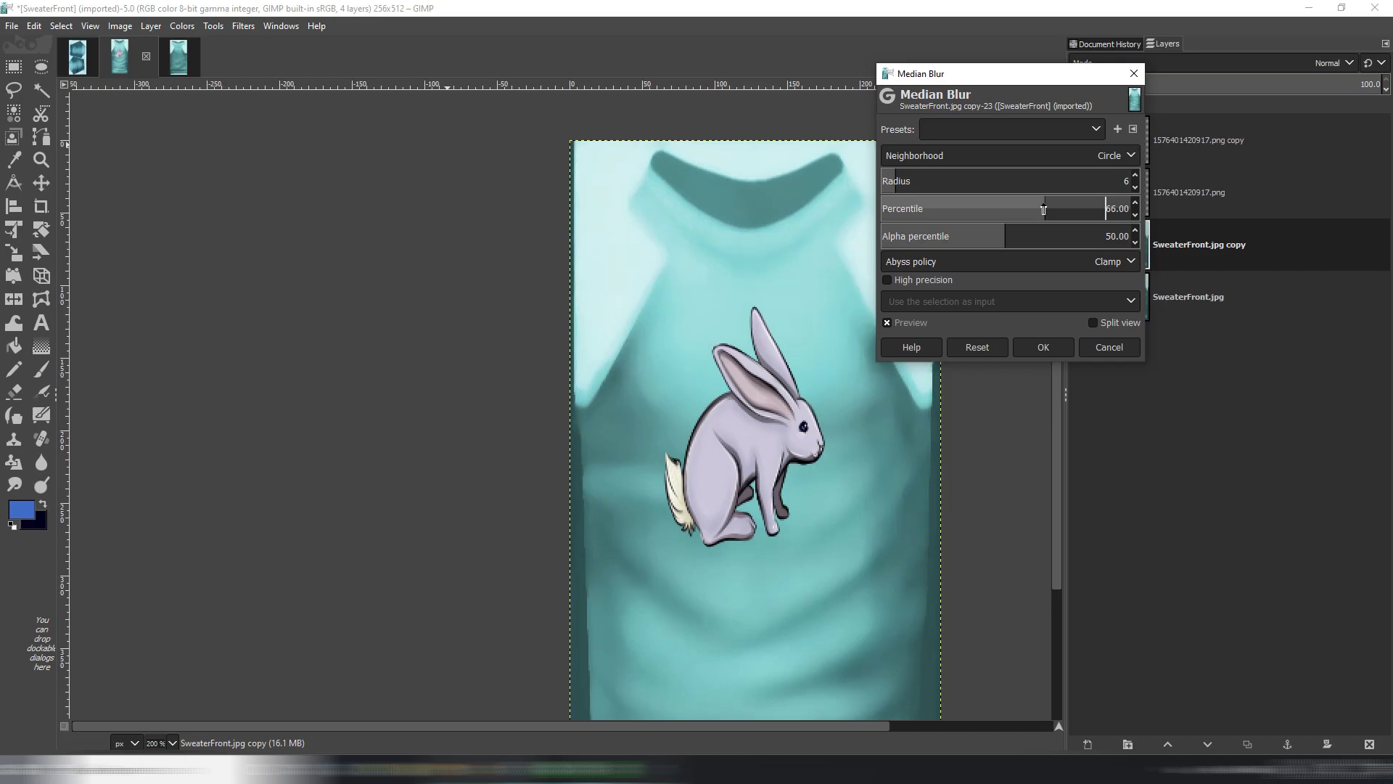
left_click(1061, 347)
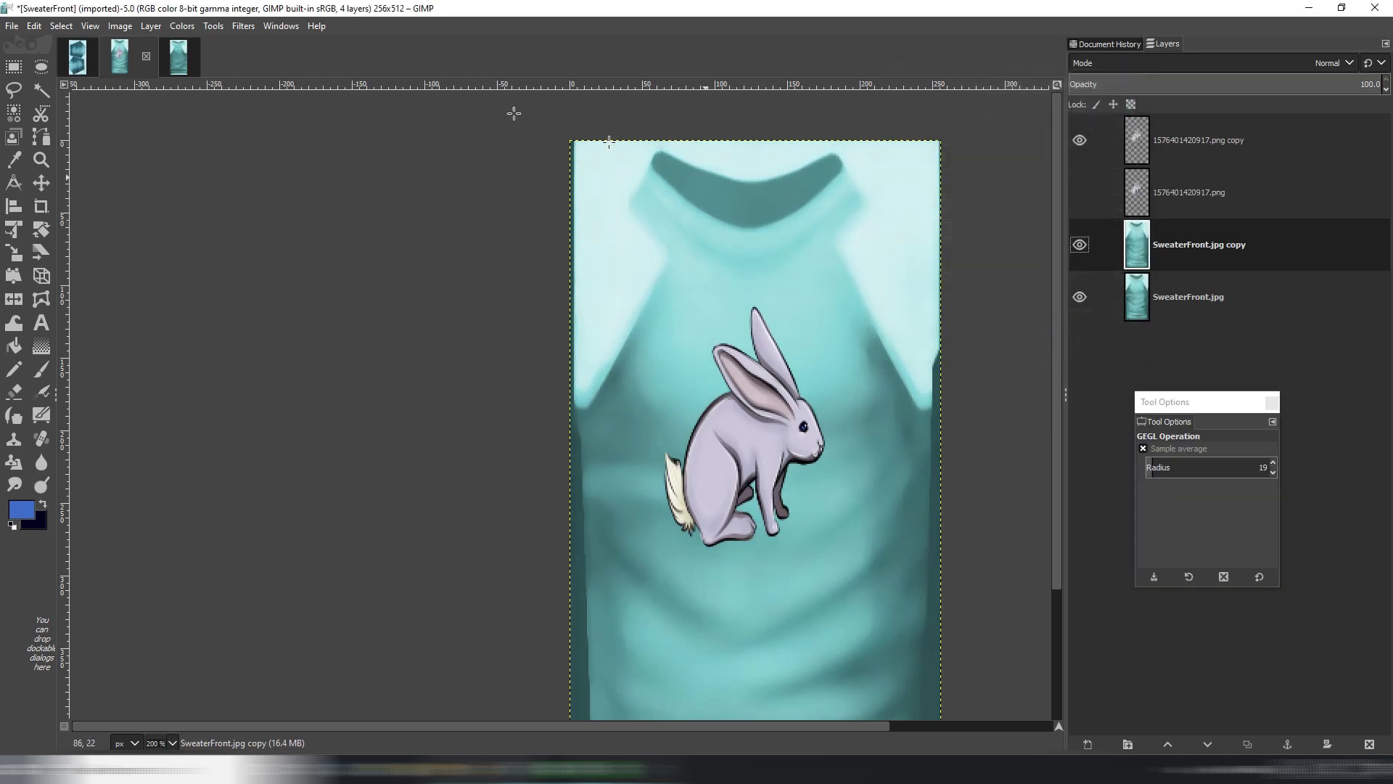
Start the Displace filter on the rabbit copy layer, using the blurred SweaterFront.jpg copy for both Aux inputs.
left_click(258, 34)
left_click(1253, 148)
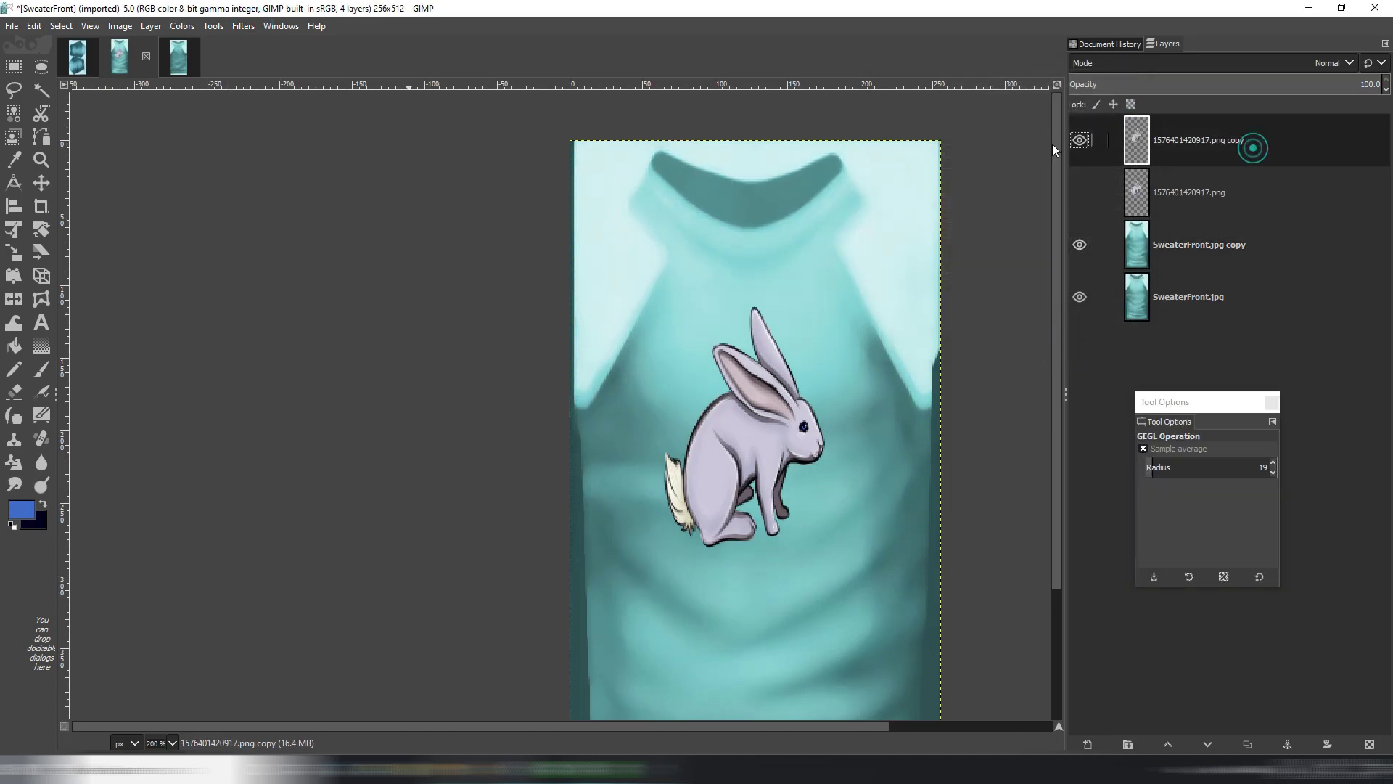
left_click(243, 26)
mouse_move(277, 290)
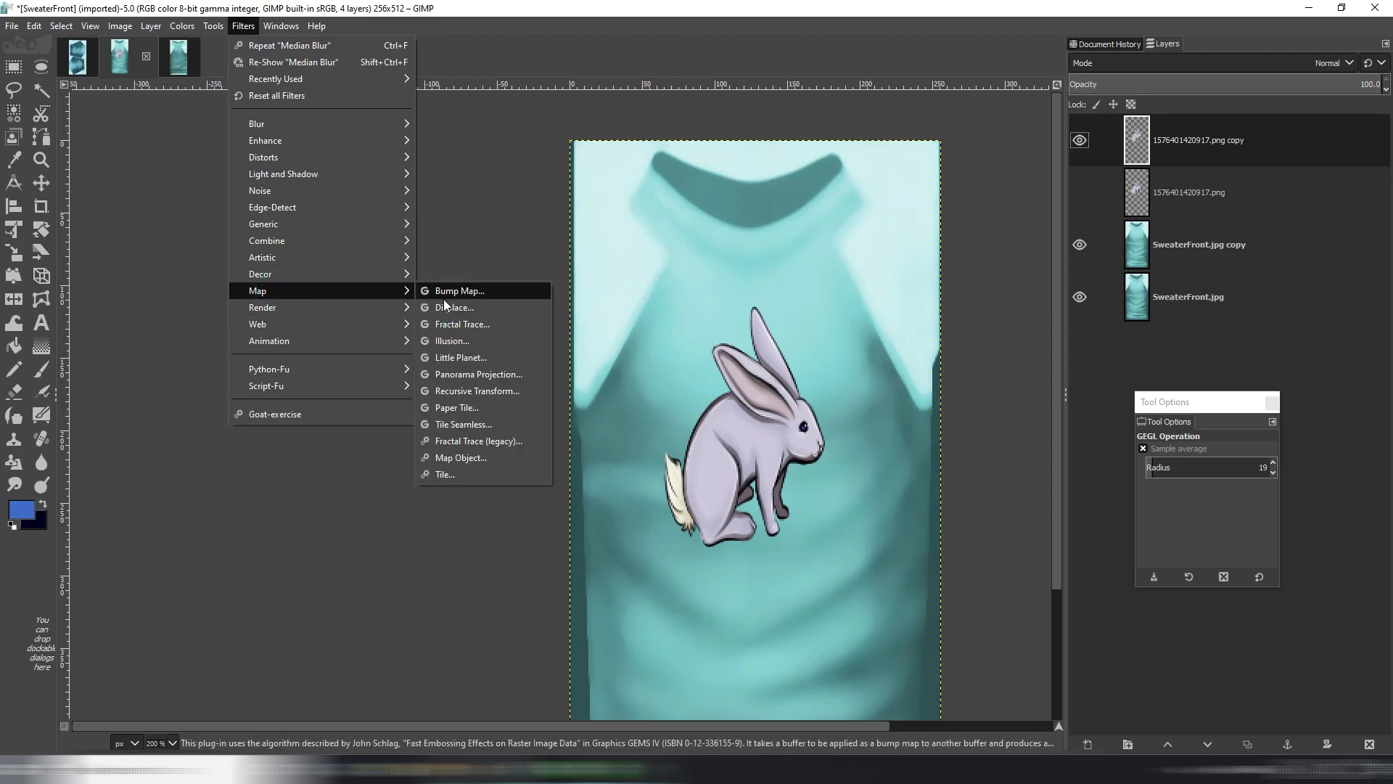
left_click(445, 306)
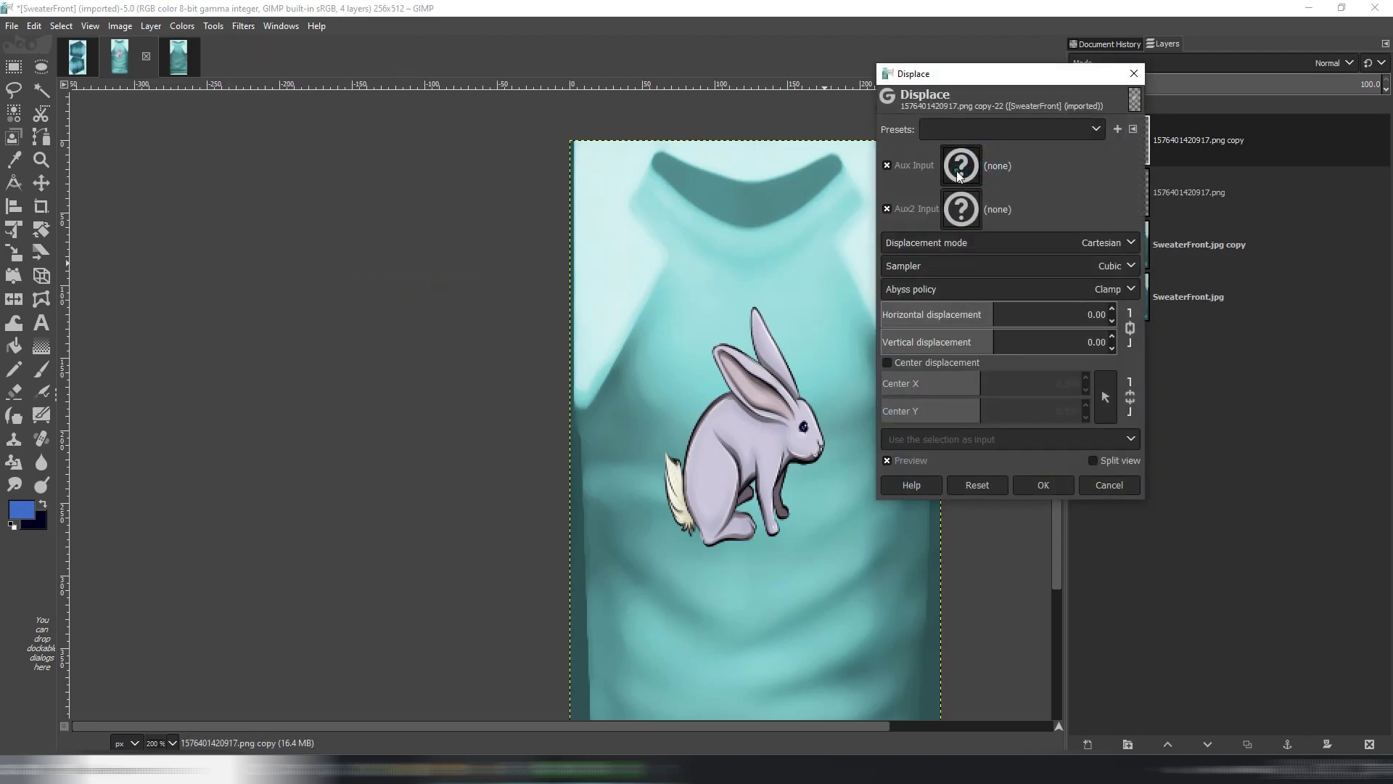
left_click(958, 174)
double_click(1150, 332)
left_click(965, 211)
double_click(1163, 370)
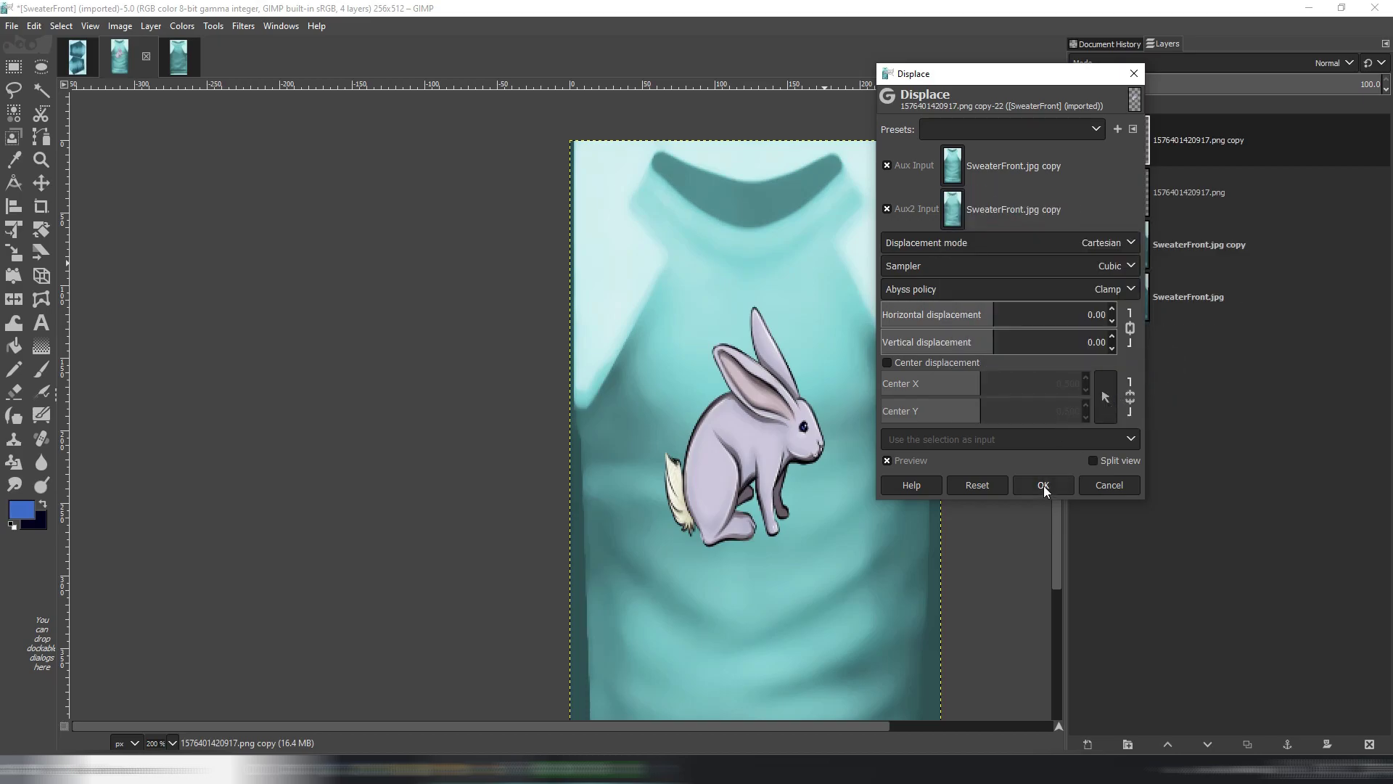
Apply the displacement to the rabbit with a horizontal displacement of -10 and hide the blurred sweater copy.
scroll(1045, 318, "up", 2)
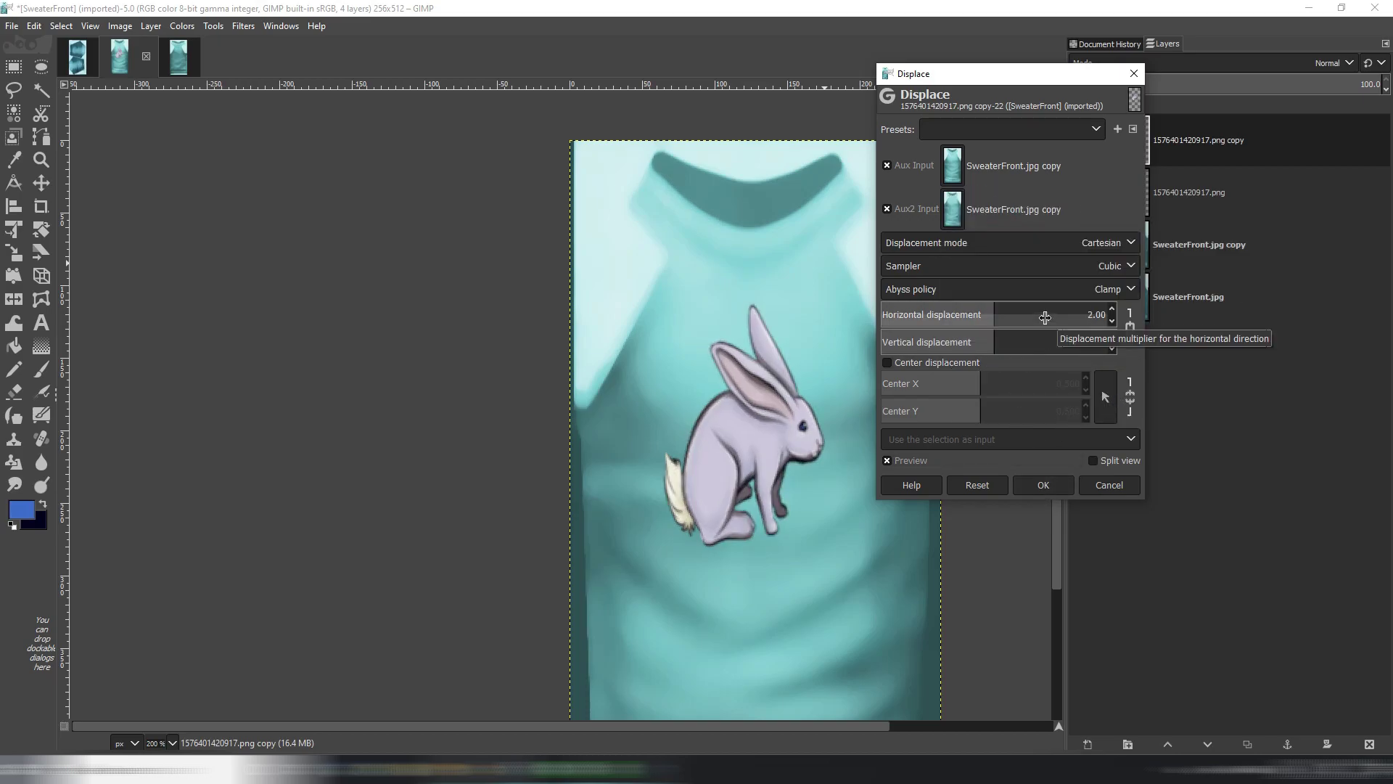
scroll(1045, 317, "up", 10)
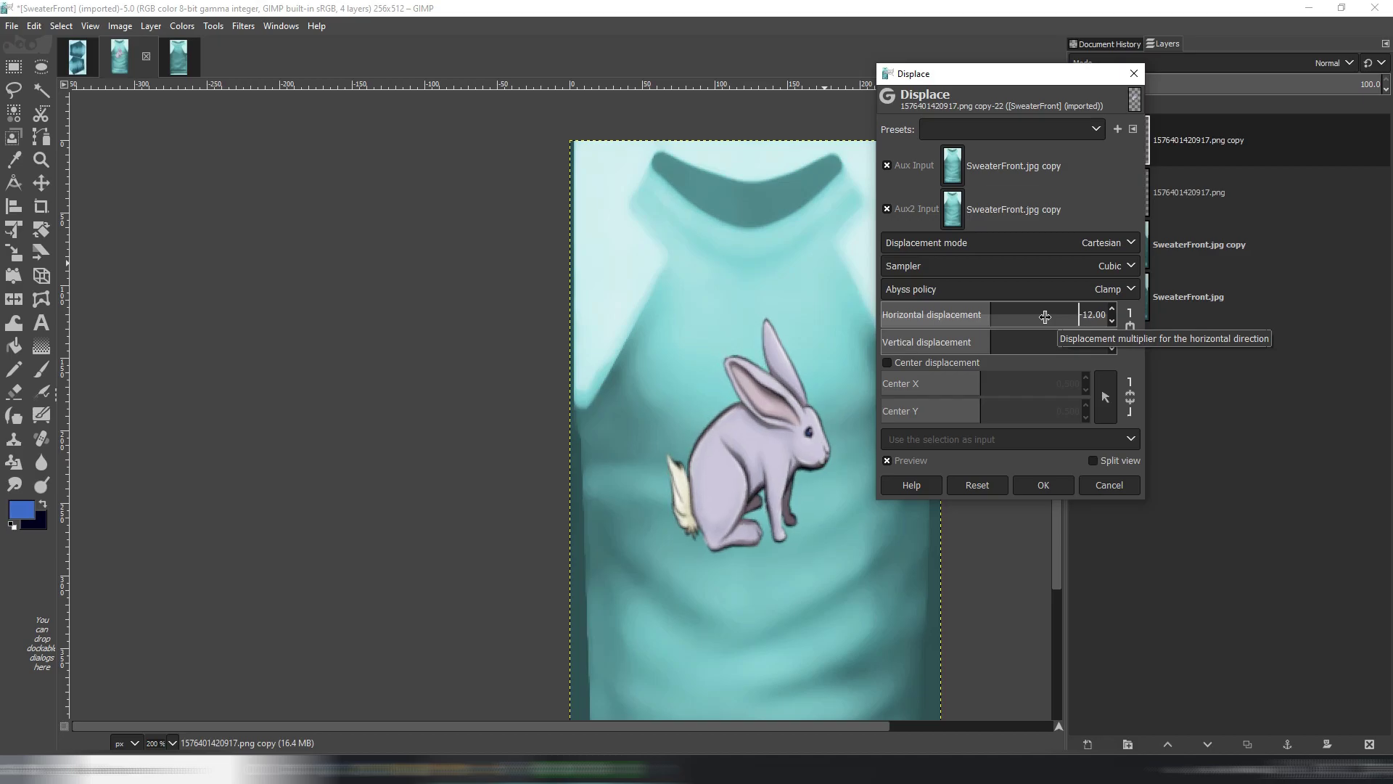
scroll(1045, 317, "up", 2)
scroll(1045, 317, "up", 2)
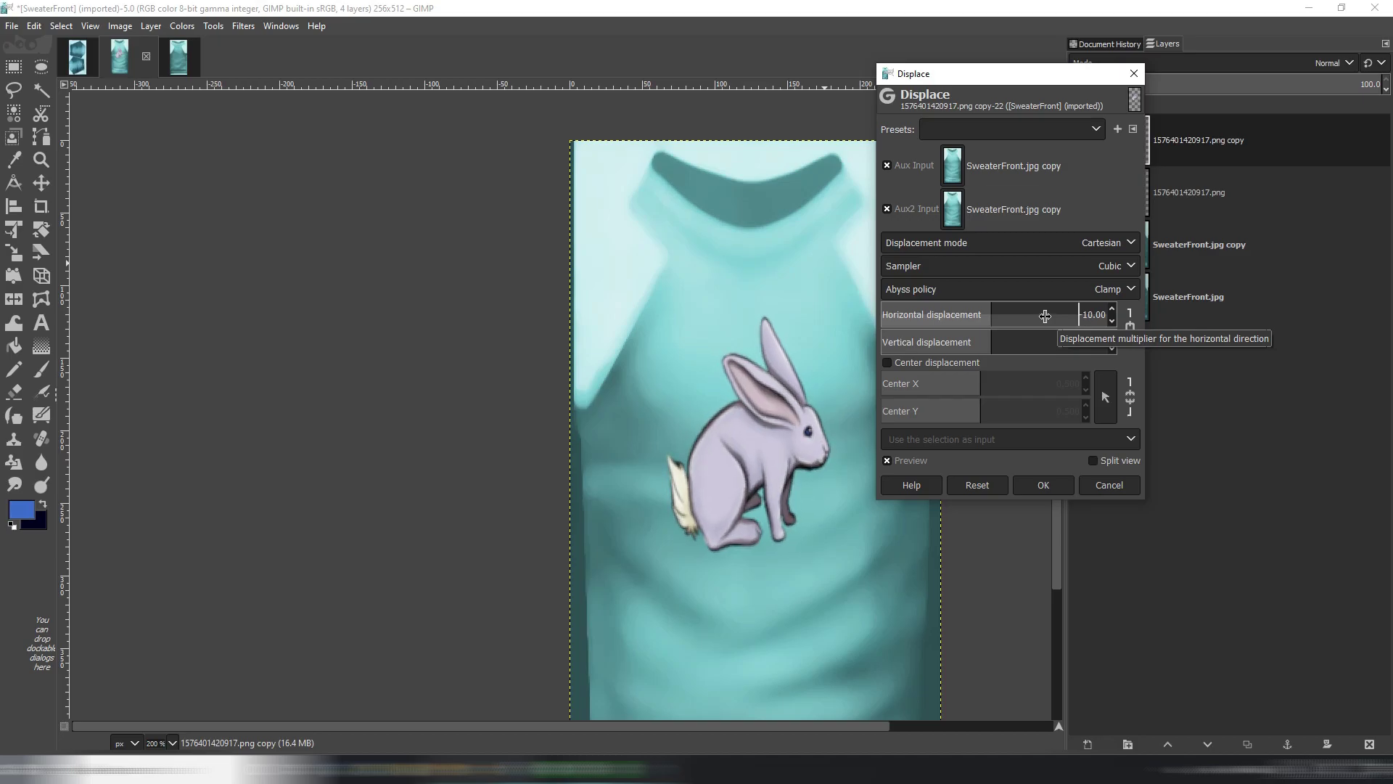
left_click(1061, 493)
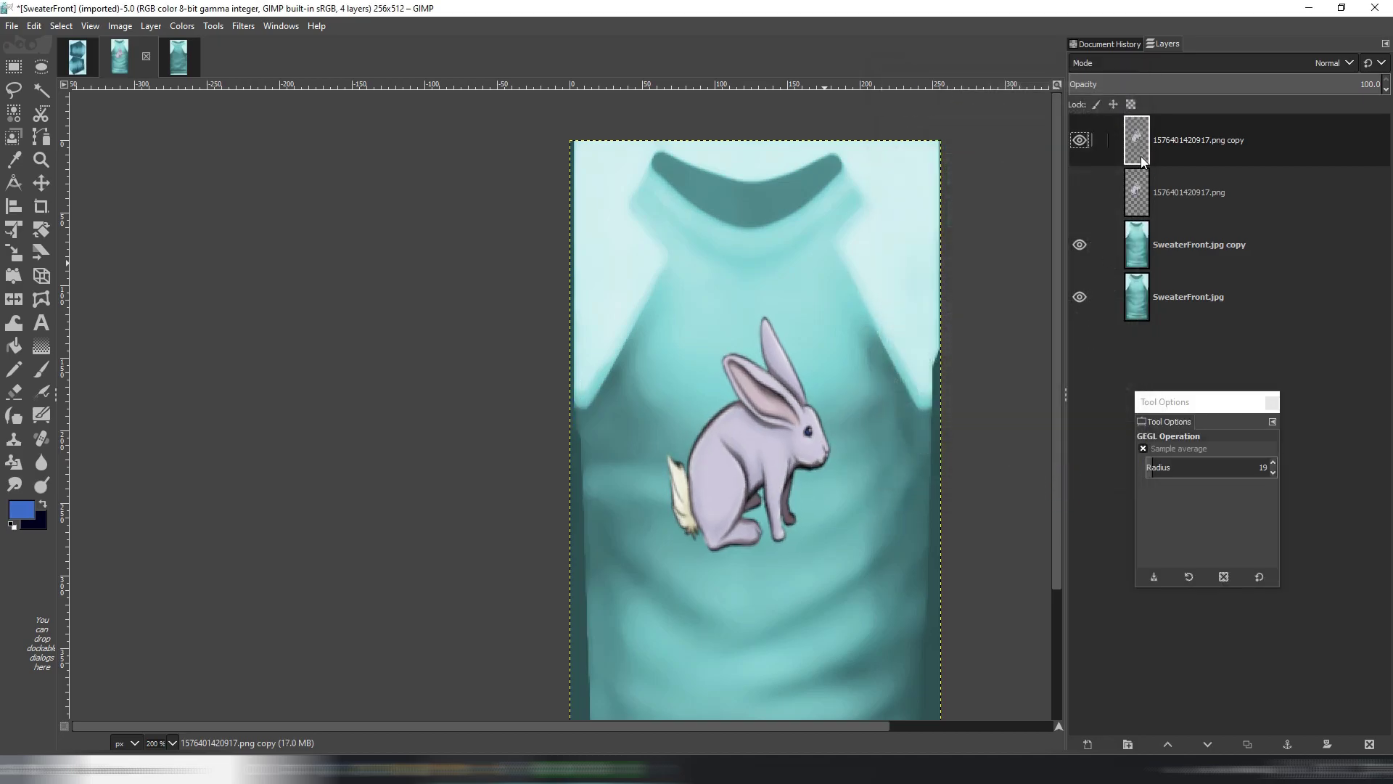
left_click(1084, 244)
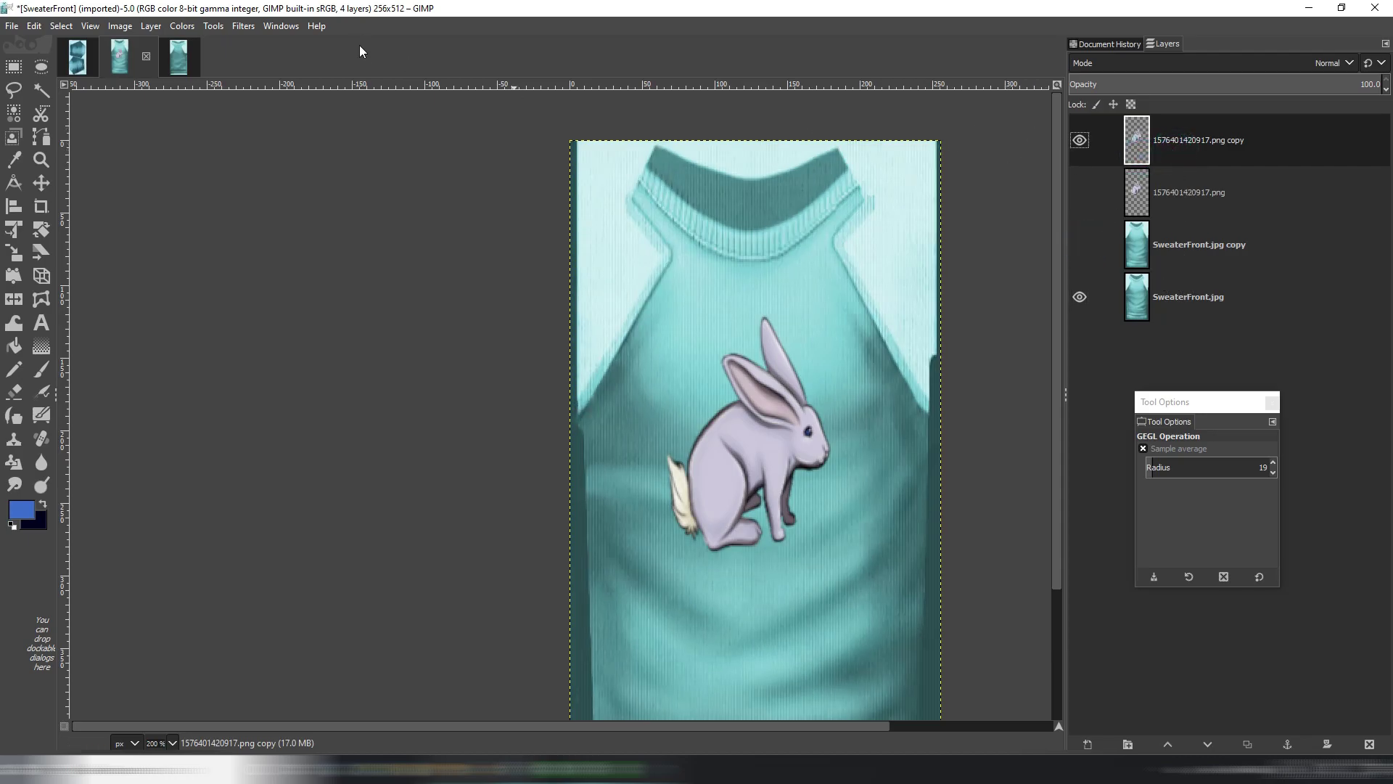
Start the Bump Map filter on the rabbit copy layer, using SweaterFront.jpg copy as the Aux input.
left_click(242, 28)
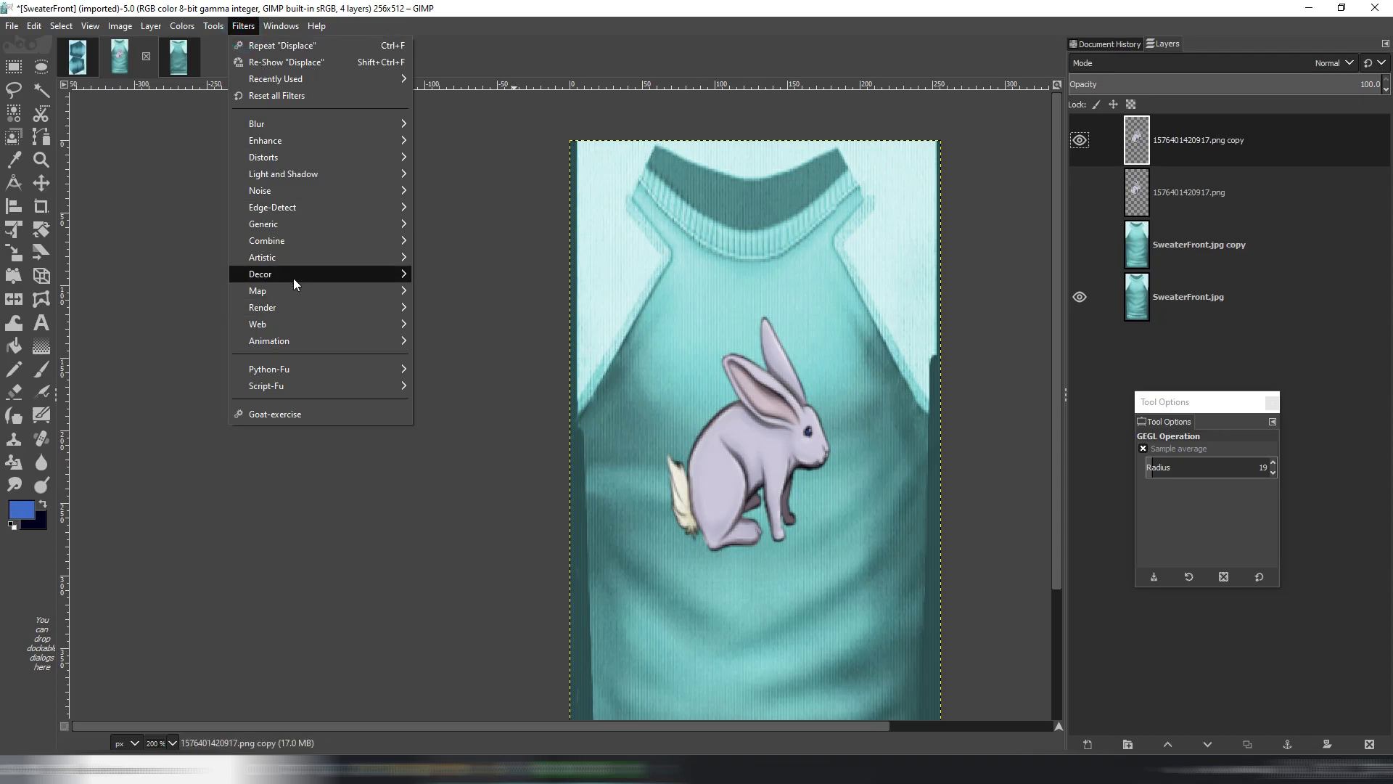
mouse_move(285, 292)
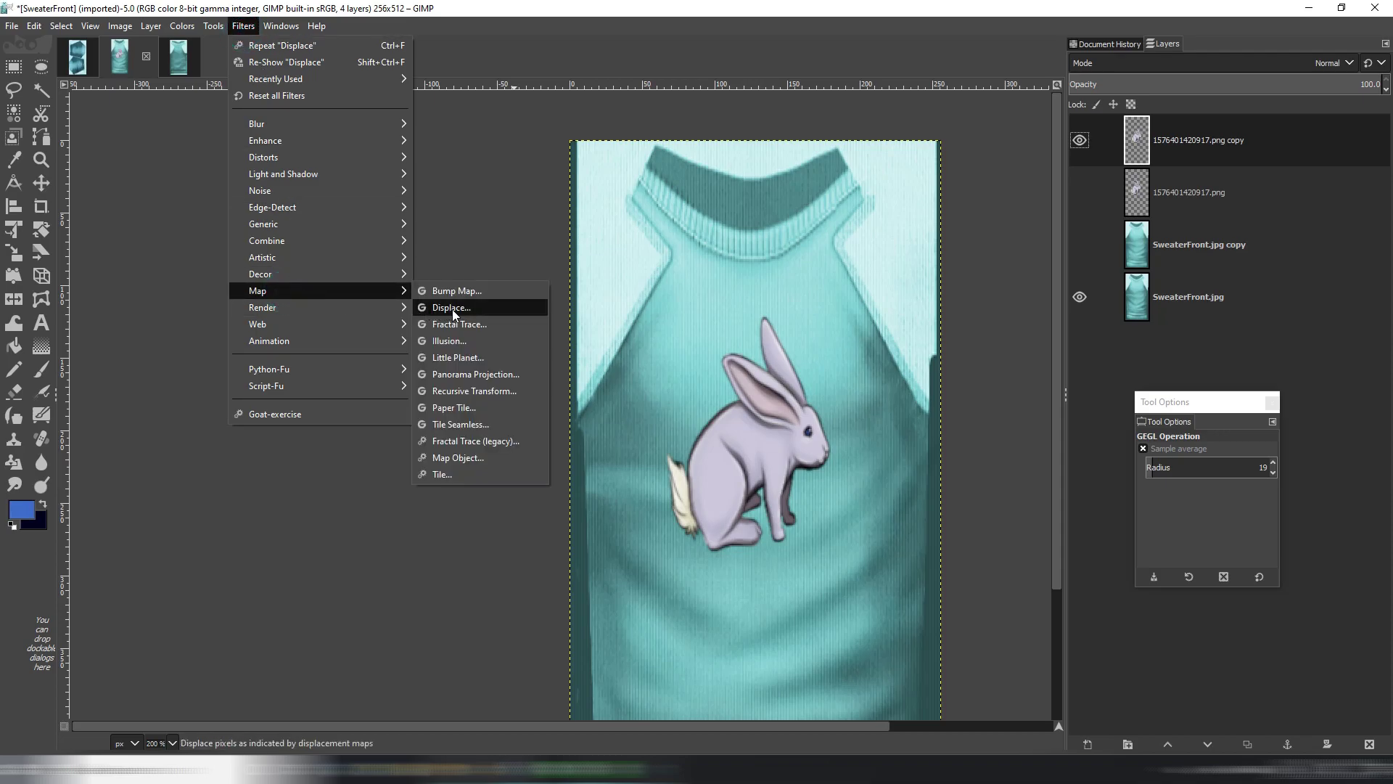
left_click(457, 290)
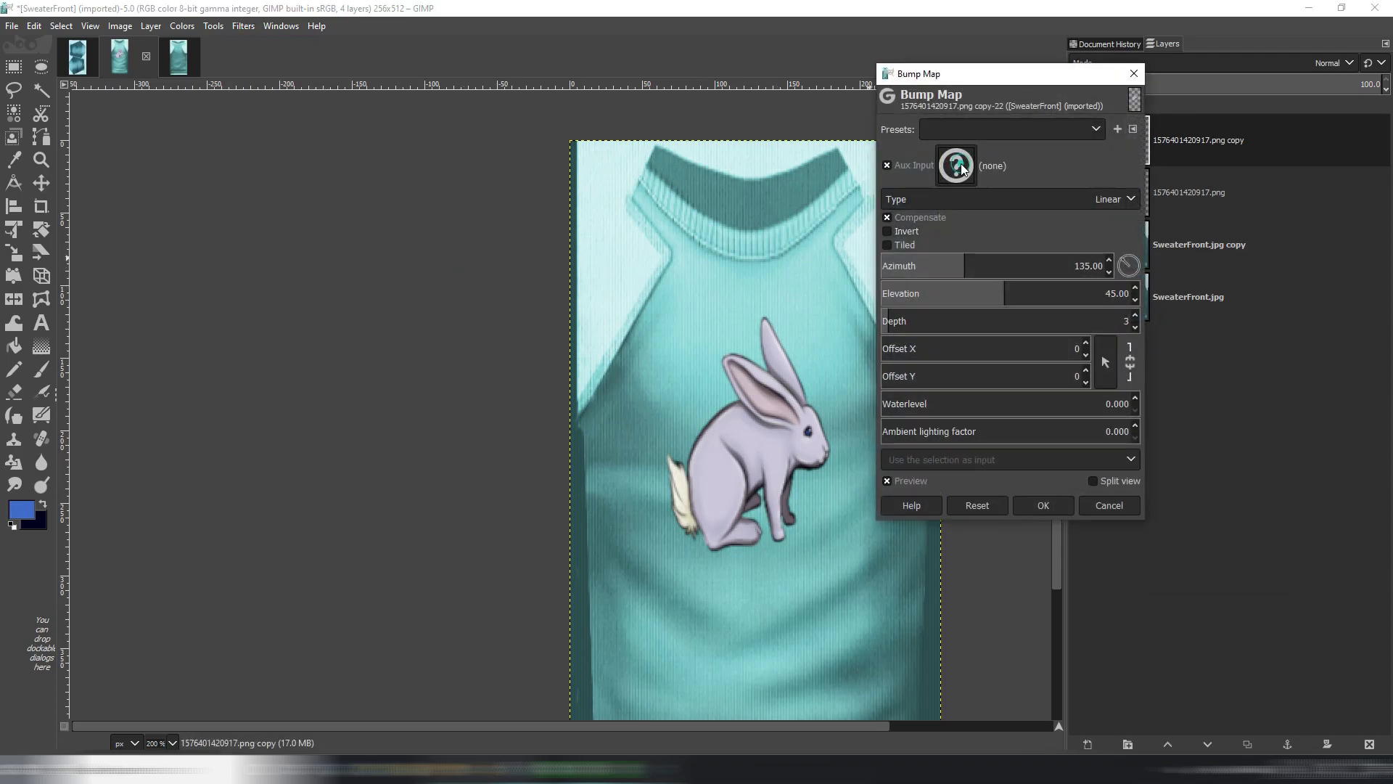
left_click(956, 166)
left_click(1158, 315)
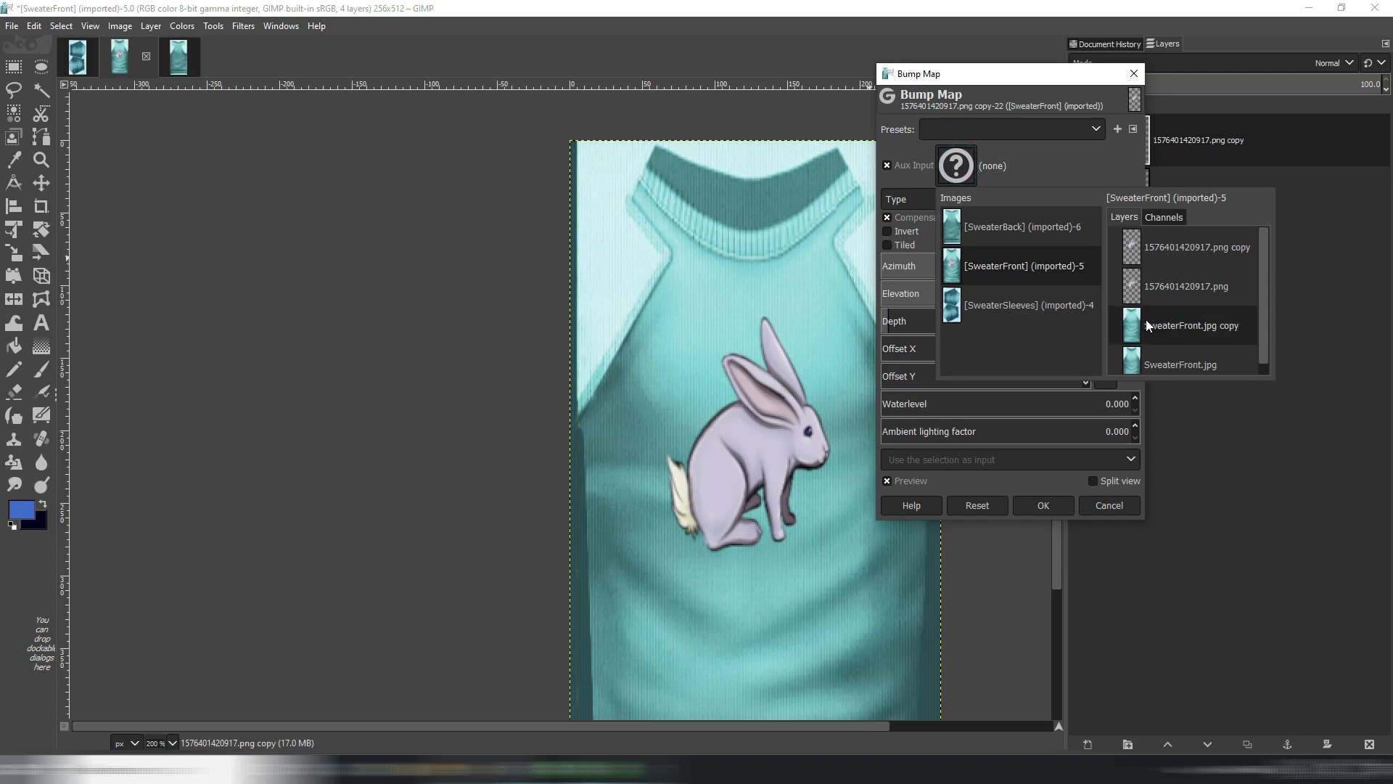
double_click(1147, 320)
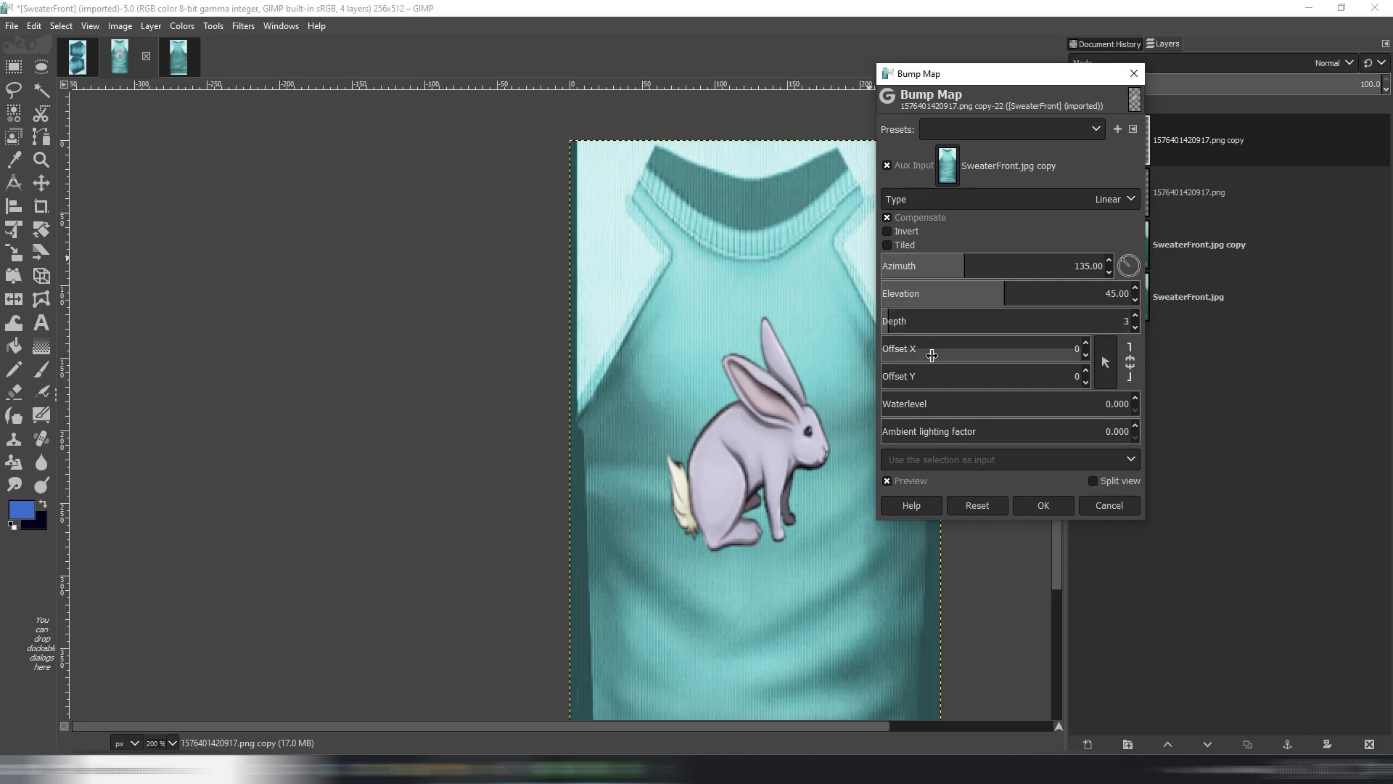
Apply the bump map with offsets X and Y of 1, elevation 70.23, depth 25, waterlevel 0.375 and an increased azimuth.
scroll(932, 379, "up", 1)
mouse_move(938, 320)
left_mouse_down()
mouse_move(997, 325)
mouse_move(939, 320)
left_mouse_up()
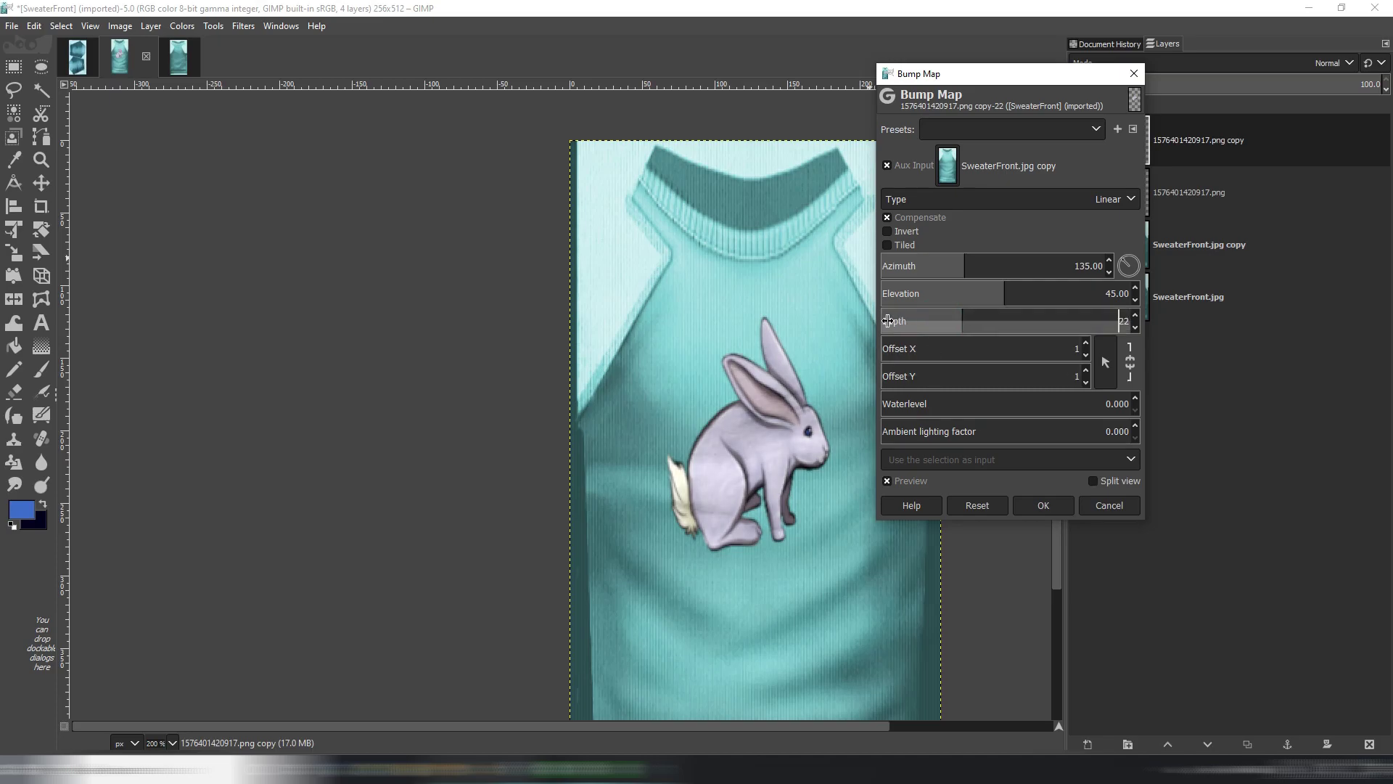
left_click_drag(1023, 328, 942, 330)
left_click_drag(1005, 290, 1078, 298)
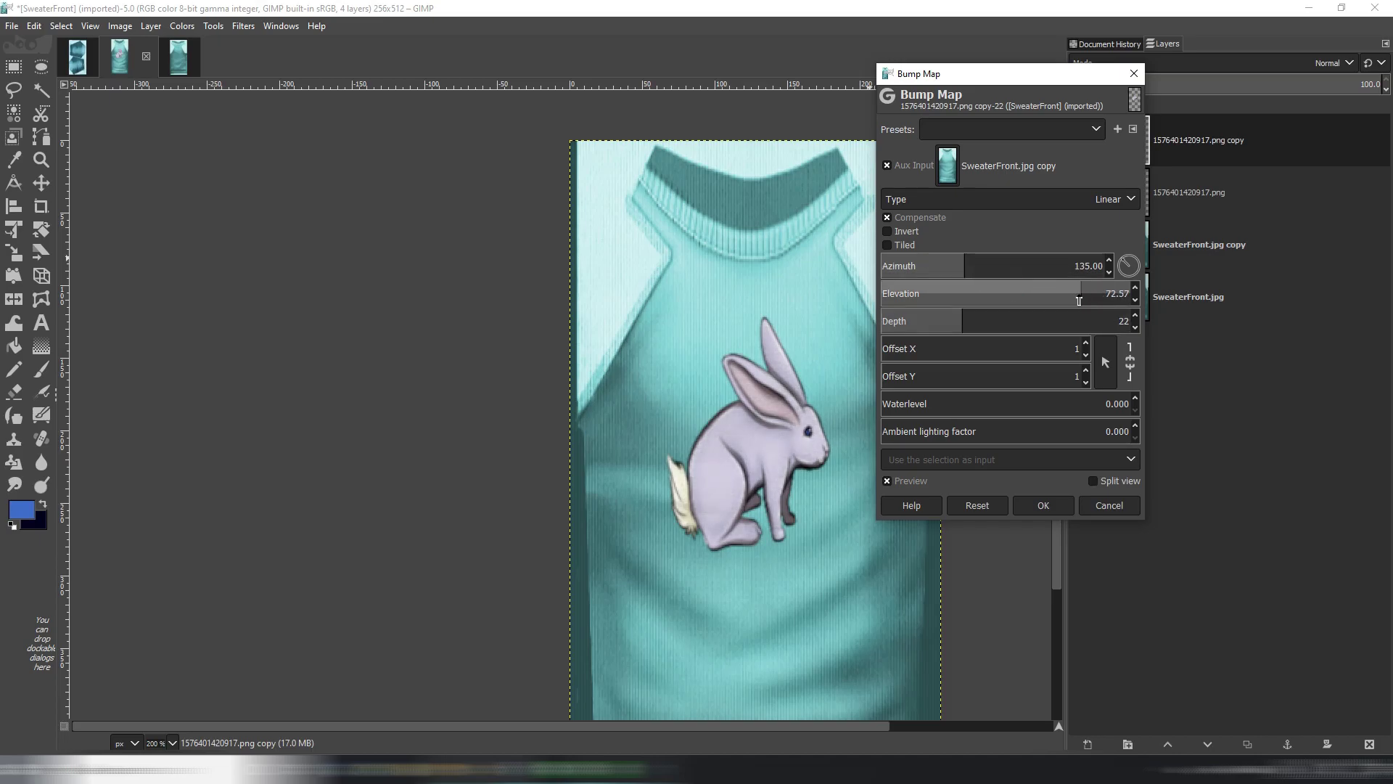
left_click_drag(912, 400, 974, 405)
left_click(974, 321)
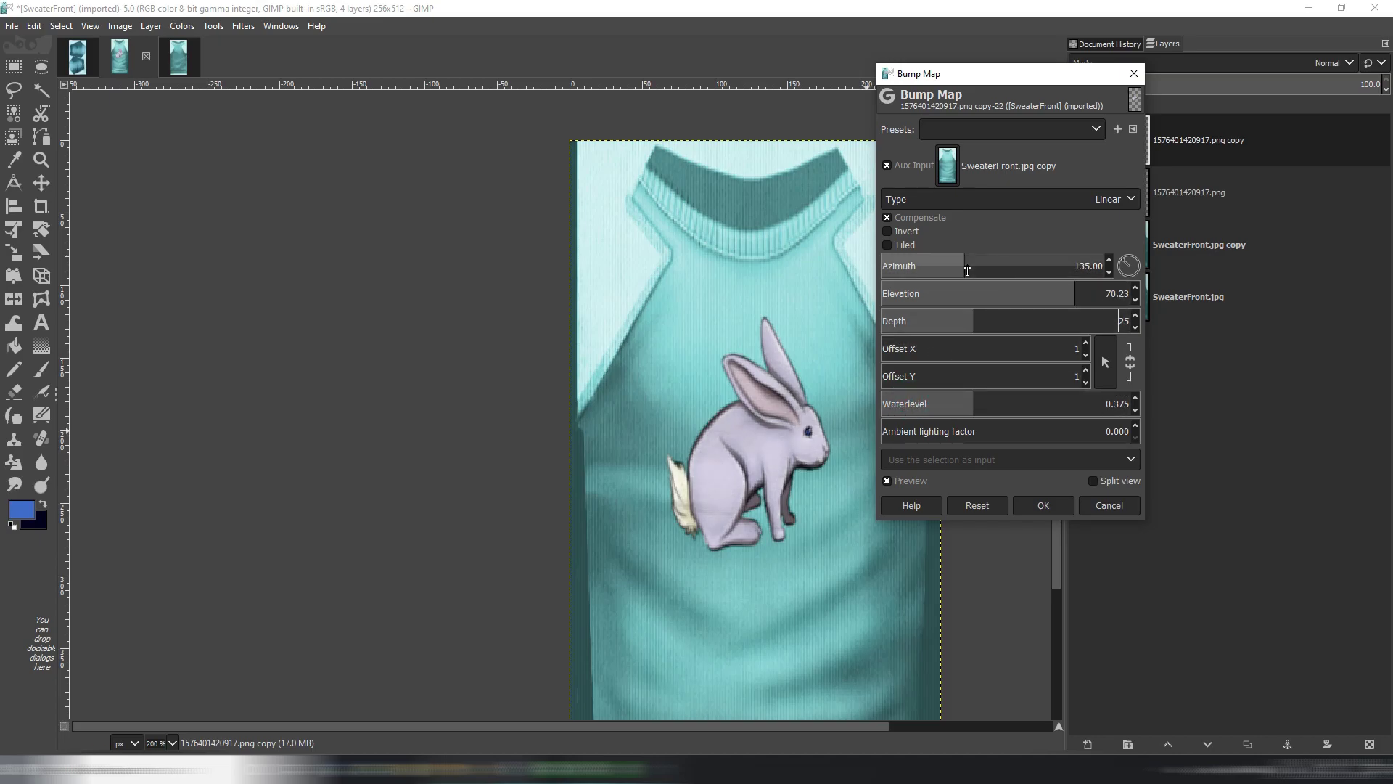
left_click_drag(972, 267, 1057, 278)
left_click(1044, 505)
Duplicate the unblurred SweaterFront.jpg base layer and hide the rabbit copy layer.
left_click(1182, 302)
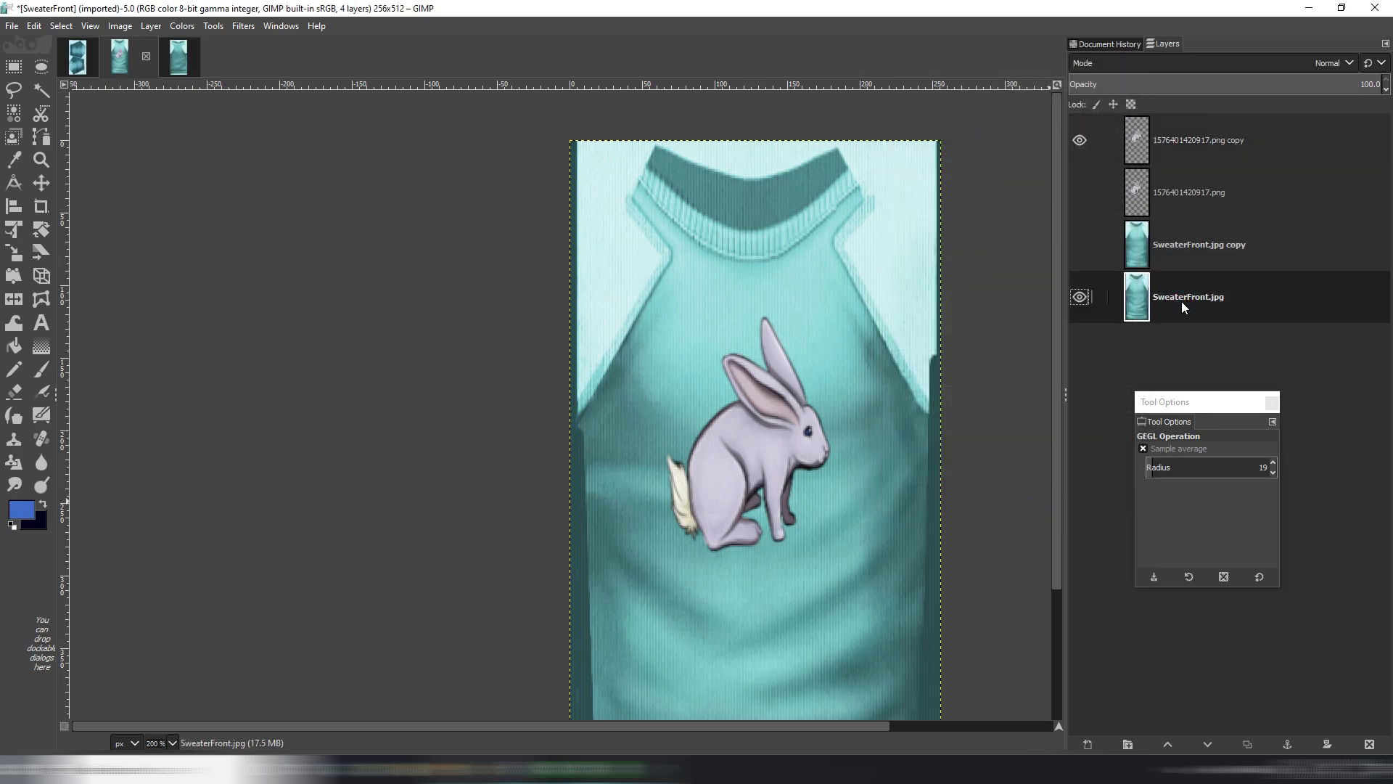
left_click_drag(1164, 140, 1155, 294)
left_click(1079, 142)
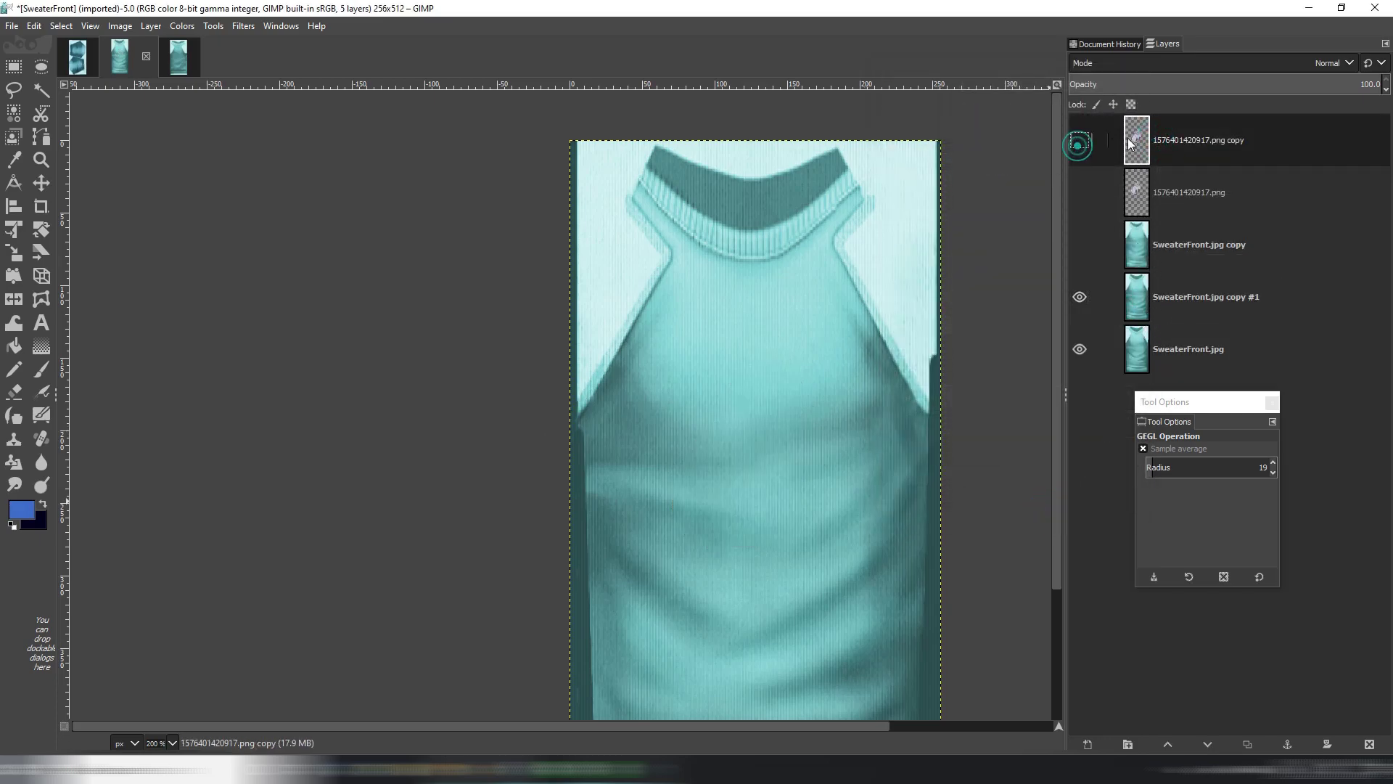
Create a new layer from the visible sweater image and show the rabbit copy layer again.
left_click(153, 29)
left_click(186, 56)
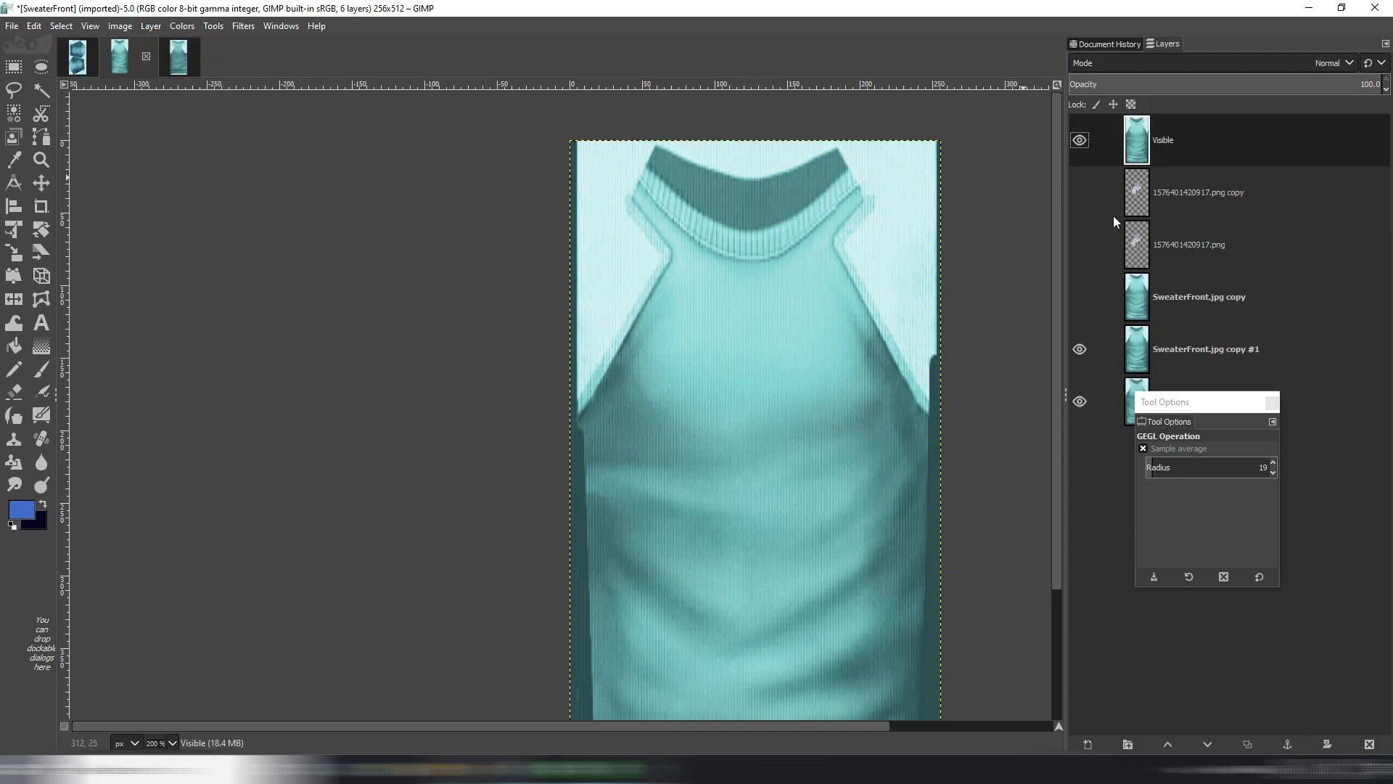
left_click(1079, 192)
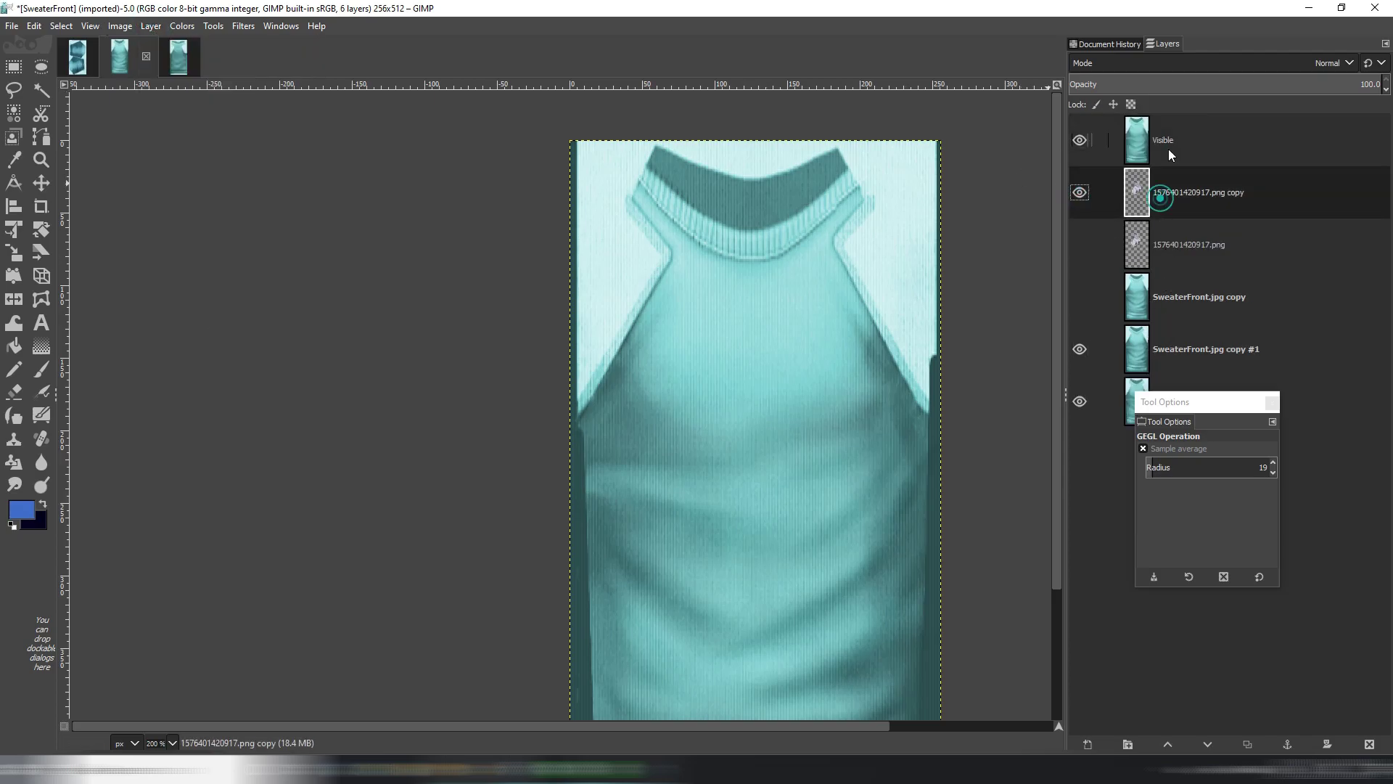
Desaturate the Visible layer to greyscale, choosing a desaturation mode before applying.
left_click(1169, 147)
left_click(182, 27)
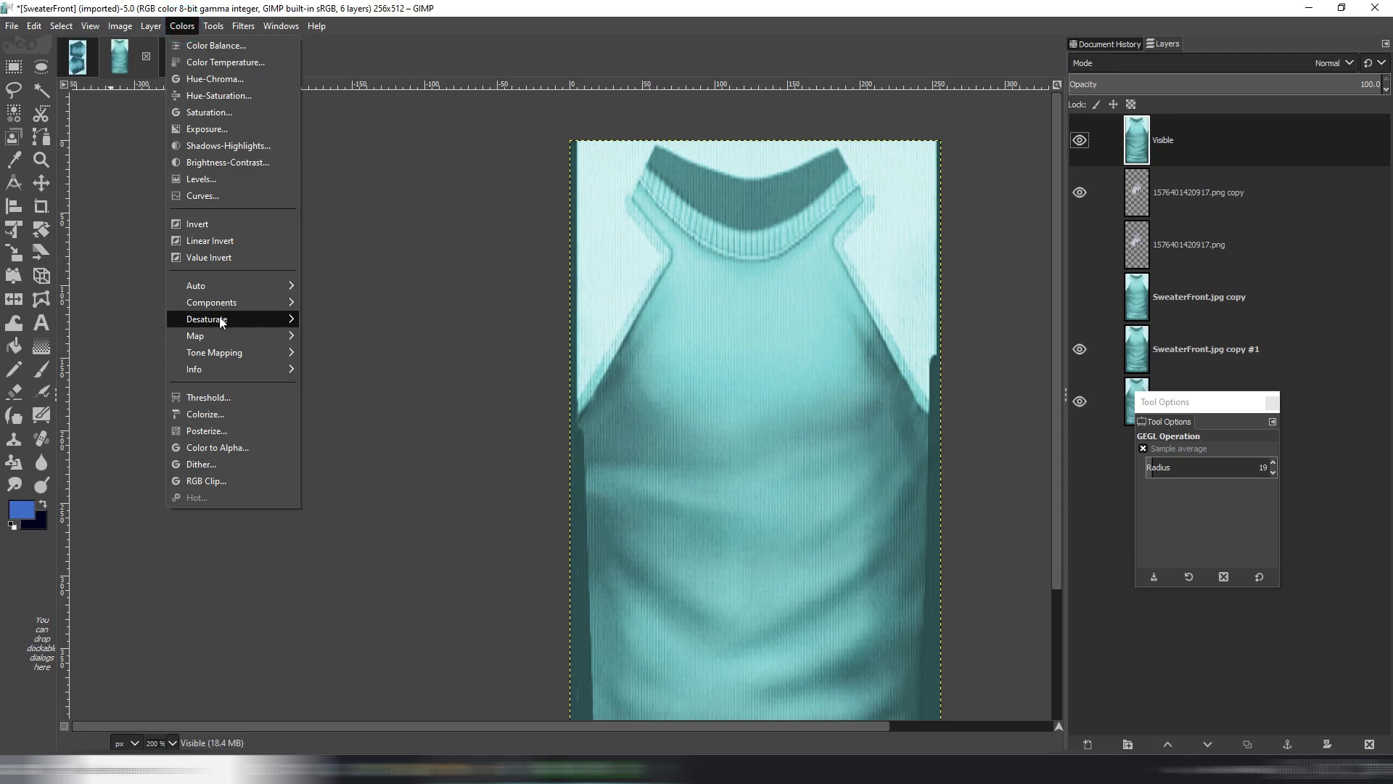
mouse_move(233, 317)
left_click(308, 320)
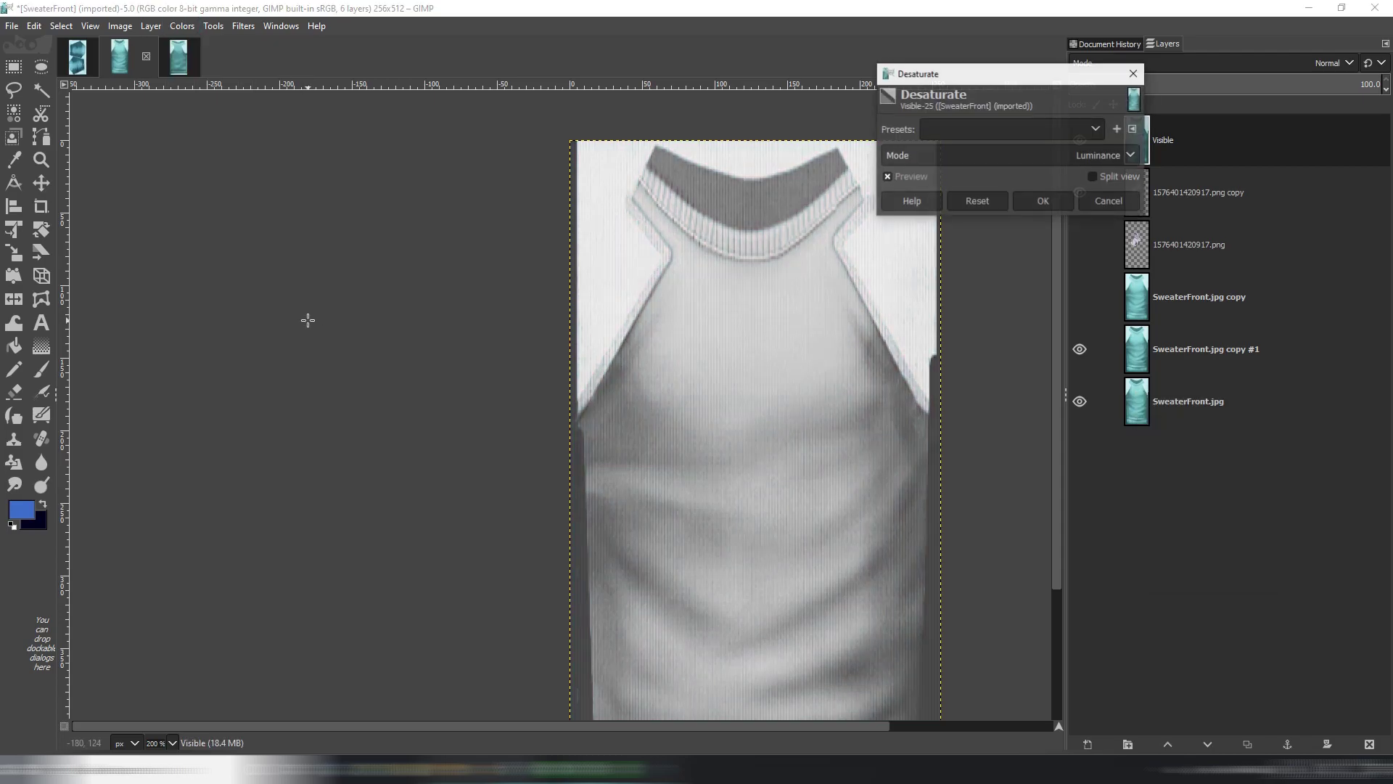
left_click(1073, 159)
left_click(995, 203)
left_click(1038, 201)
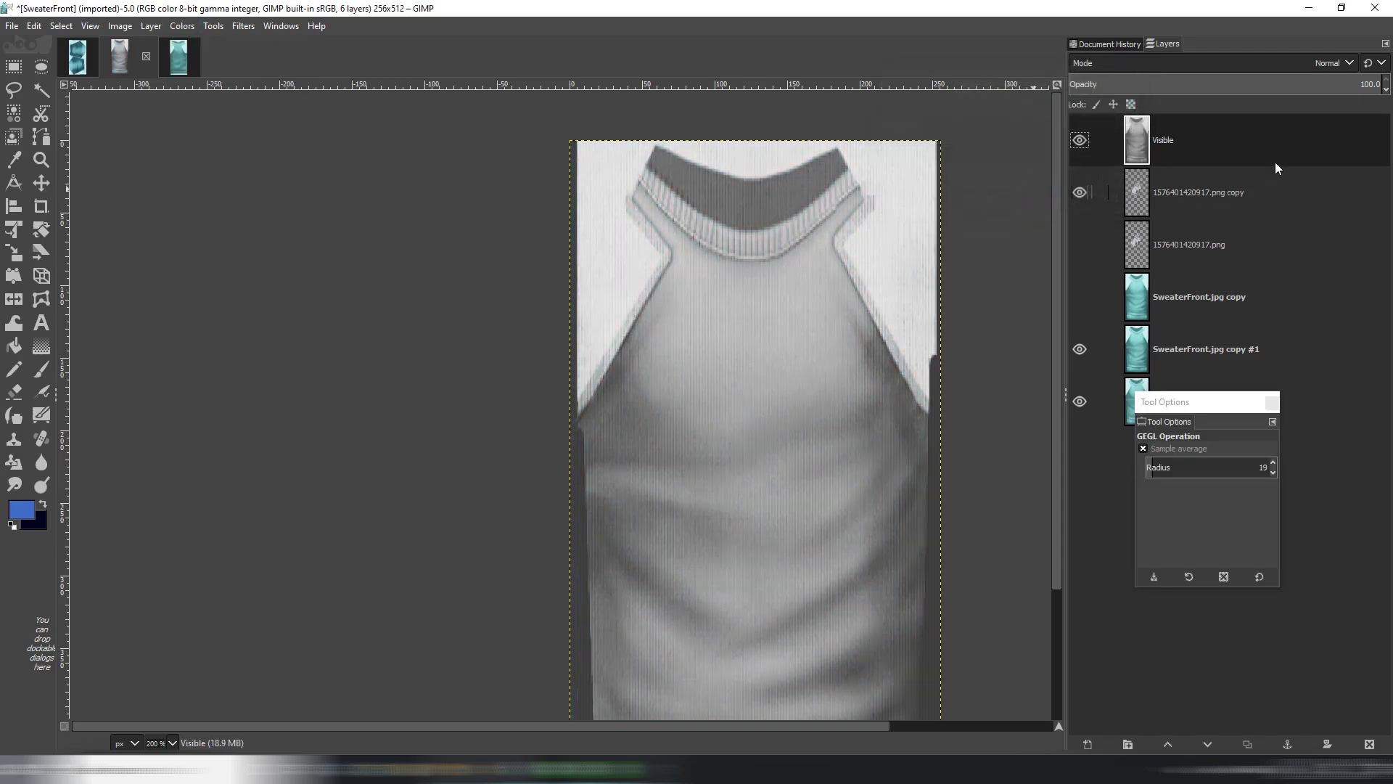
Set the greyscale Visible layer to Soft light mode and sharpen it with Unsharp Mask, radius 3.000 and amount 1.165.
left_click(1278, 62)
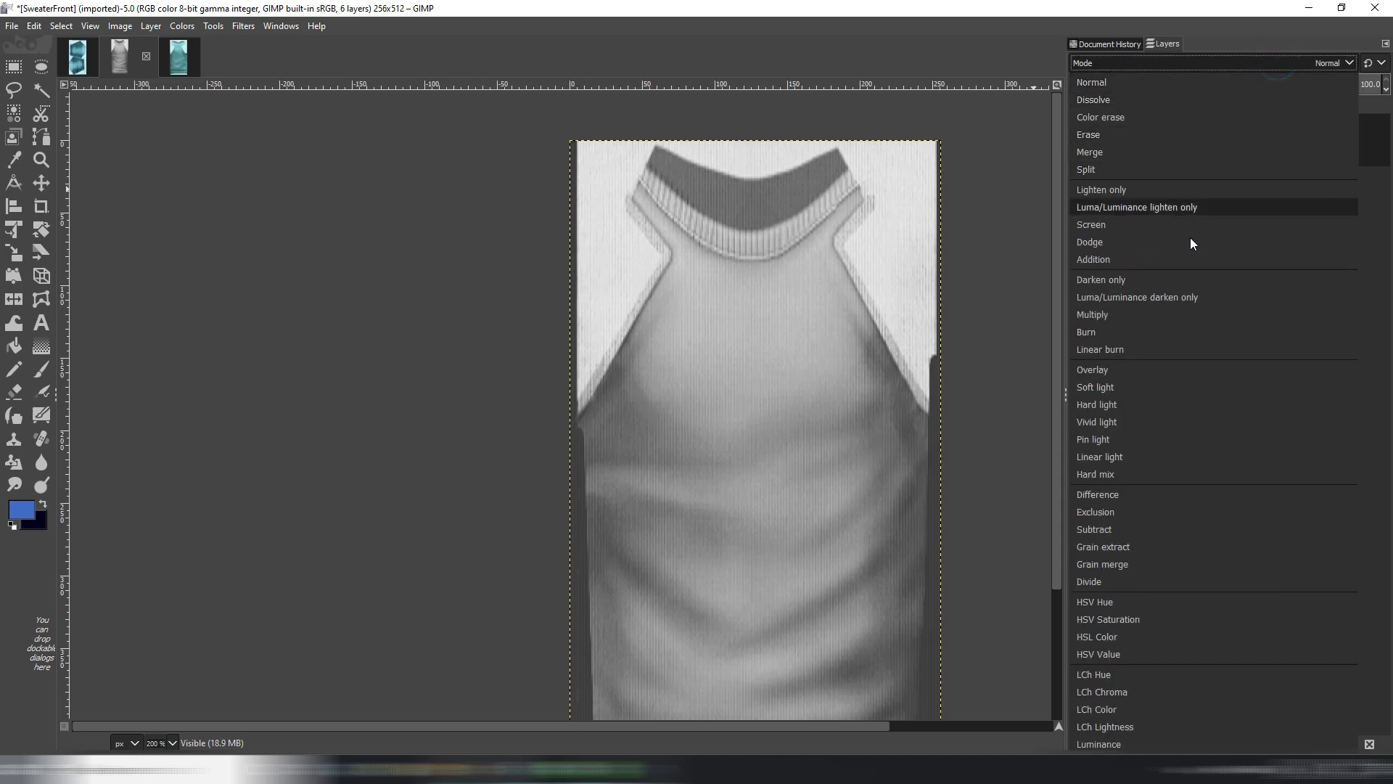
left_click(1134, 389)
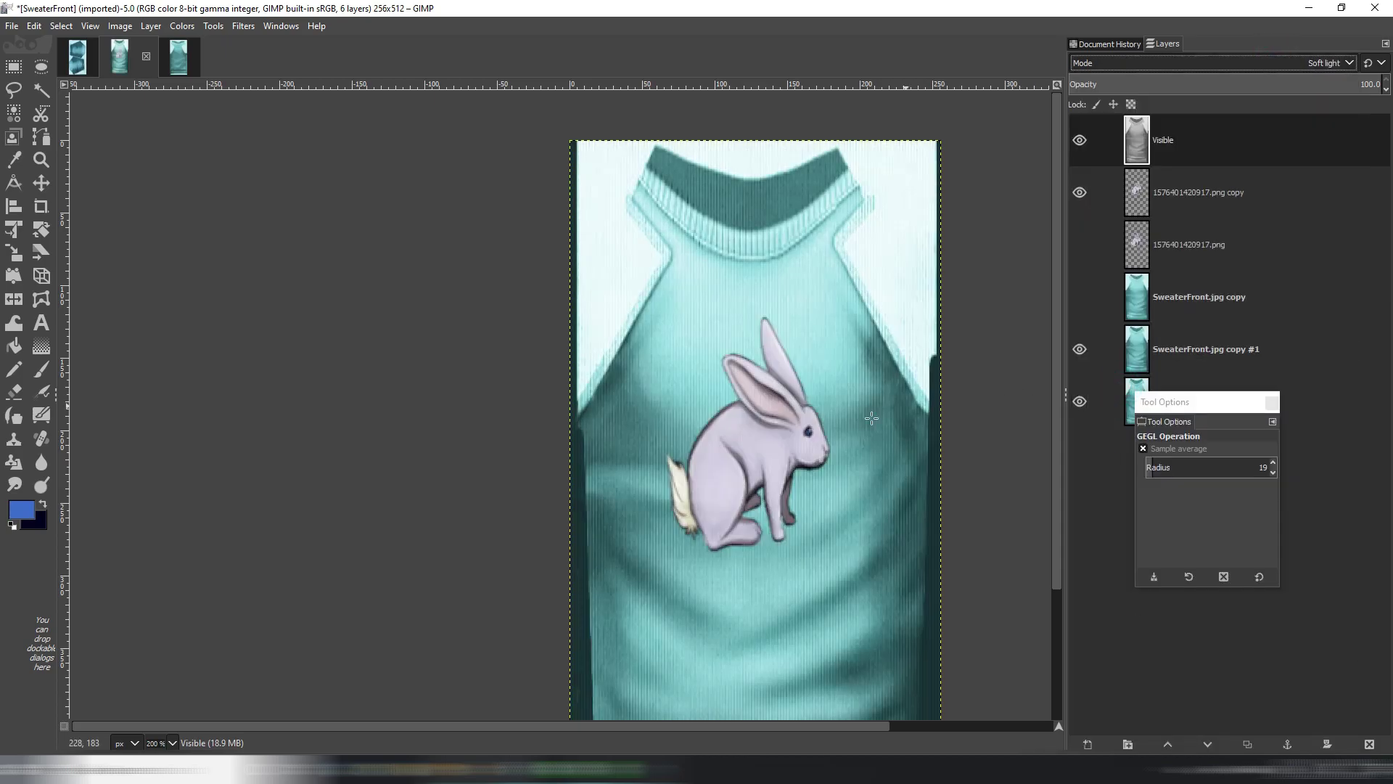
left_click(246, 27)
mouse_move(319, 140)
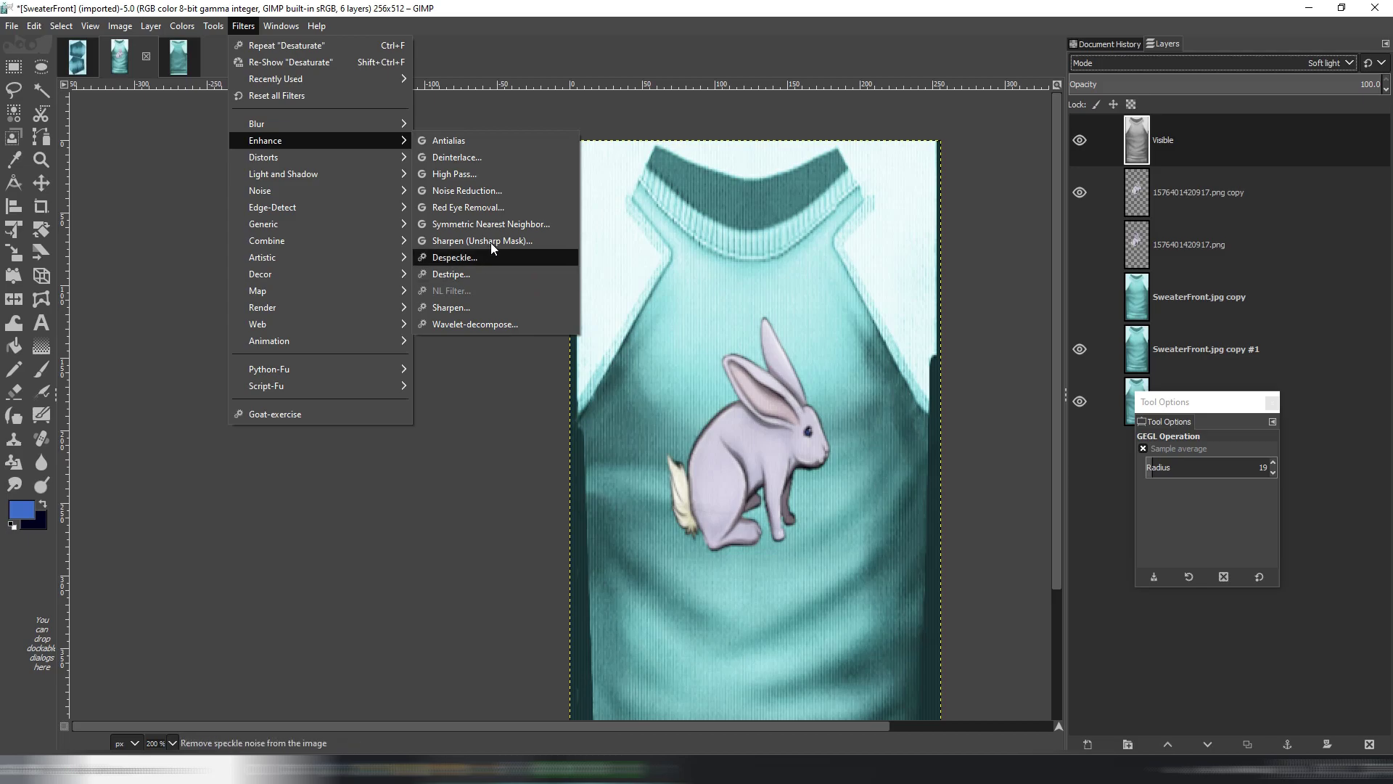
left_click(491, 241)
left_click_drag(987, 189, 1036, 187)
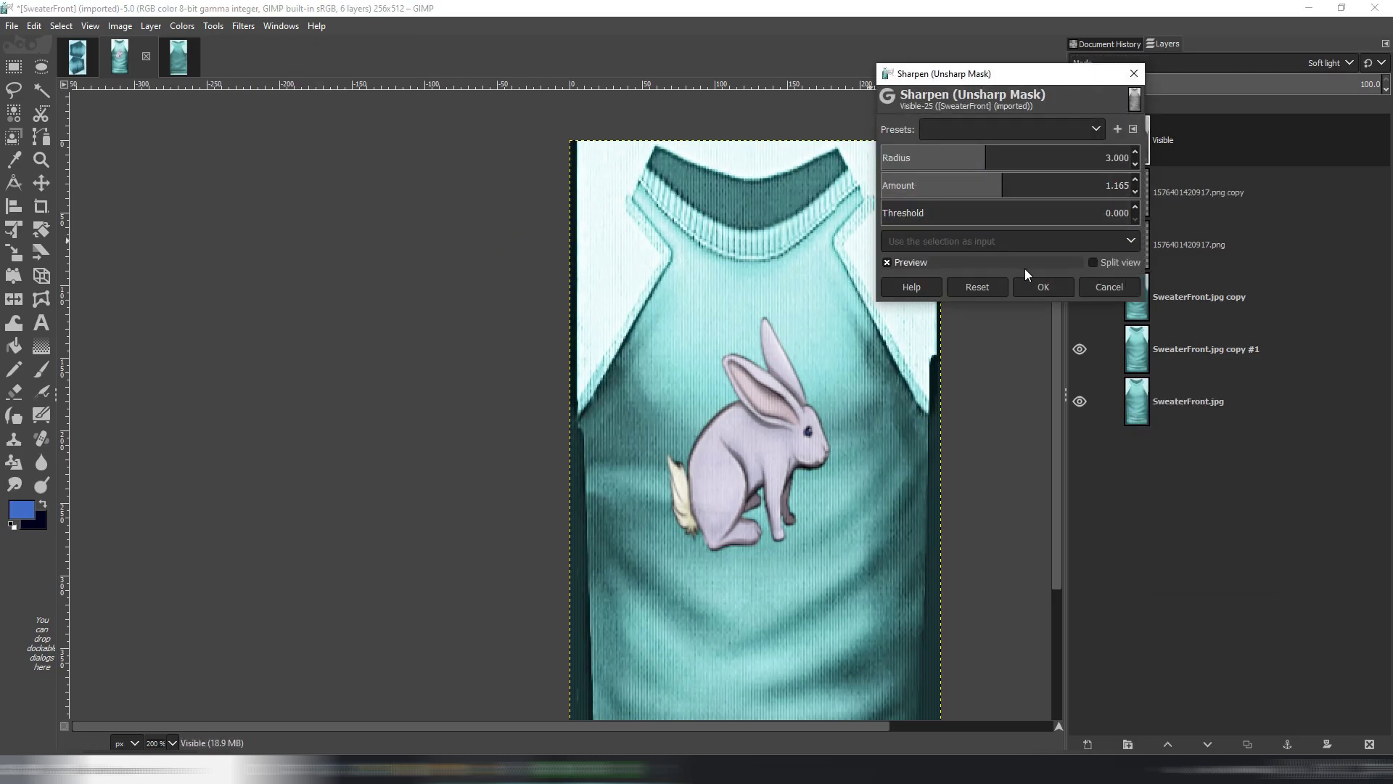
left_click(1034, 287)
Lower the Visible layer's opacity to 57.4 and merge it down into the rabbit copy layer.
left_click(1174, 140)
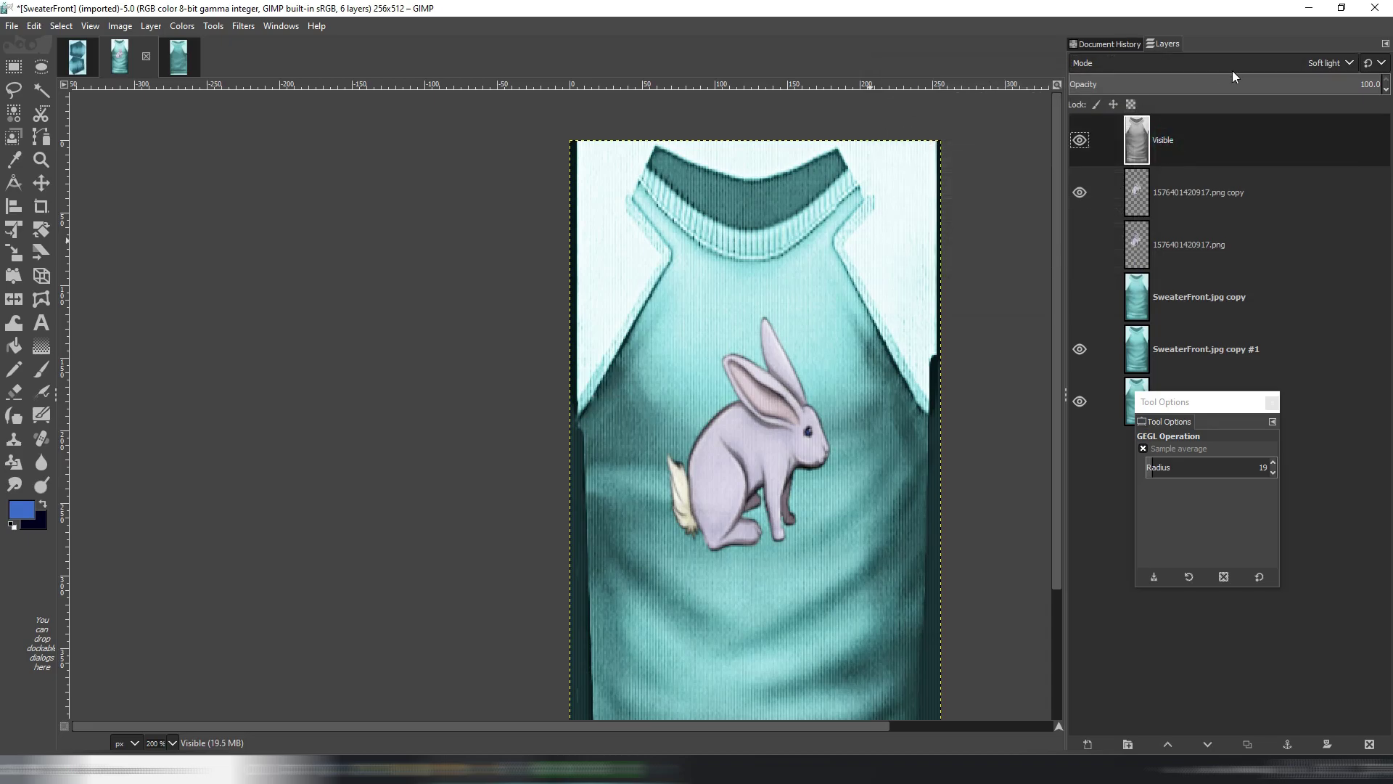
left_click(1236, 82)
right_click(1187, 147)
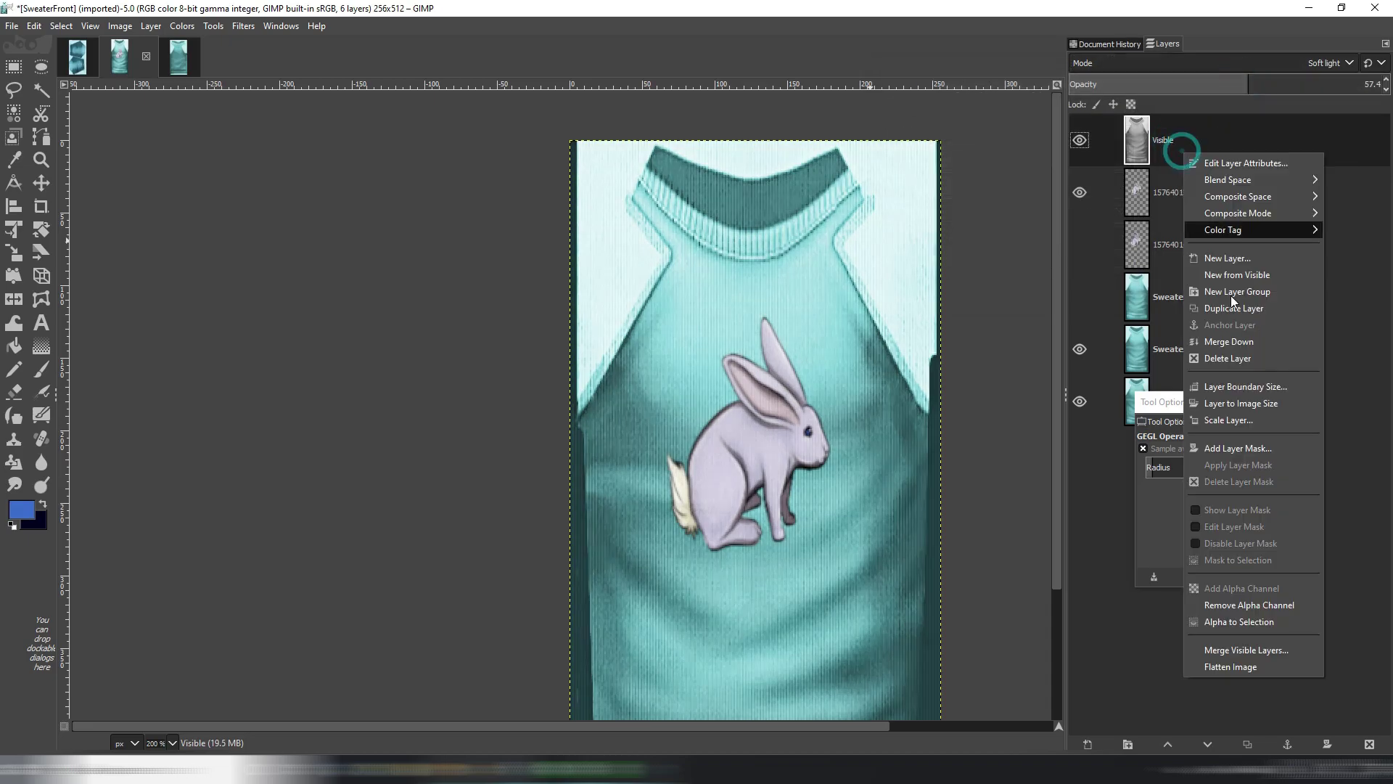
left_click(1239, 342)
scroll(977, 385, "up", 2)
scroll(976, 385, "down", 2)
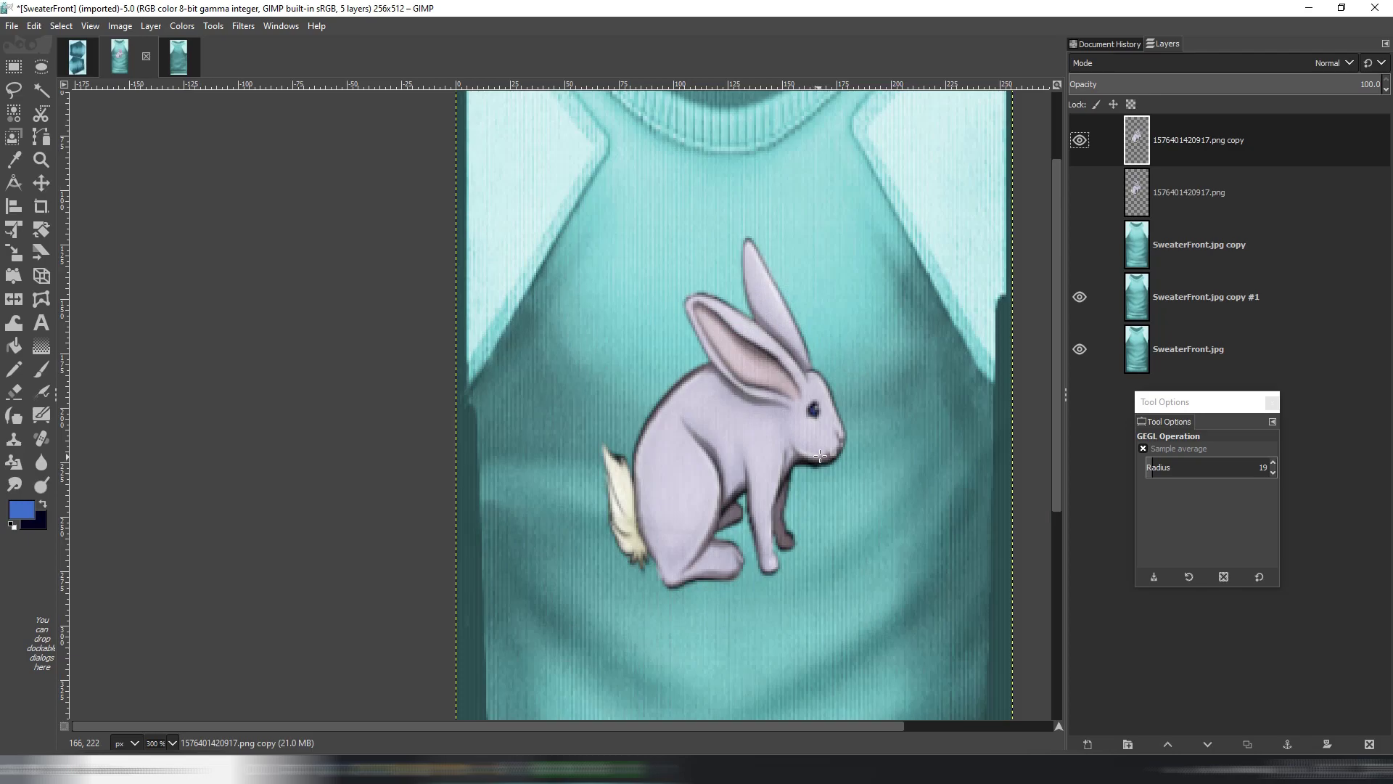
Set the merged rabbit copy layer's opacity to 90, and duplicate the layer with the original hidden.
left_click_drag(1237, 89, 1233, 84)
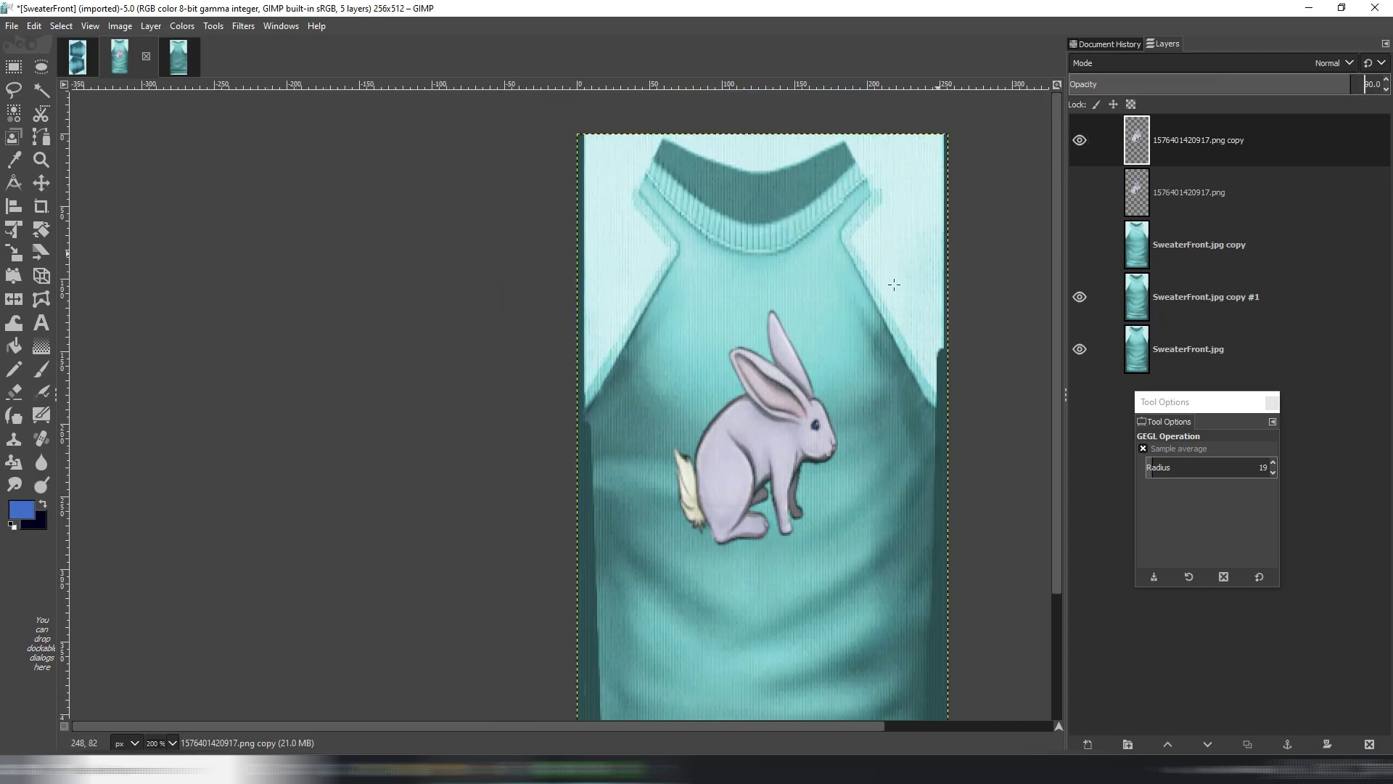
scroll(882, 301, "down", 1)
scroll(881, 300, "up", 1)
key("ctrl+shift+d")
left_click(1083, 194)
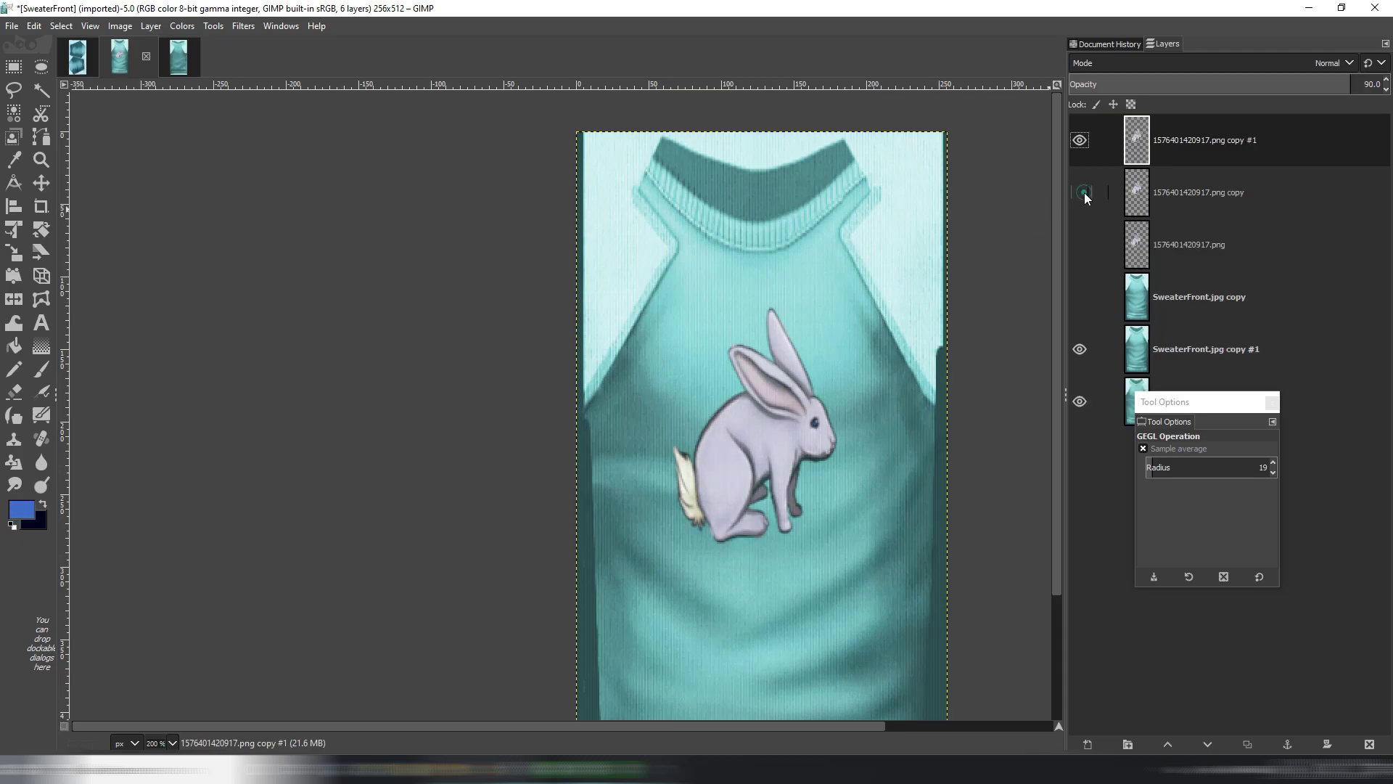
Apply the Sharpen filter to the duplicated rabbit layer with a sharpness of 30.
left_click(243, 25)
mouse_move(298, 133)
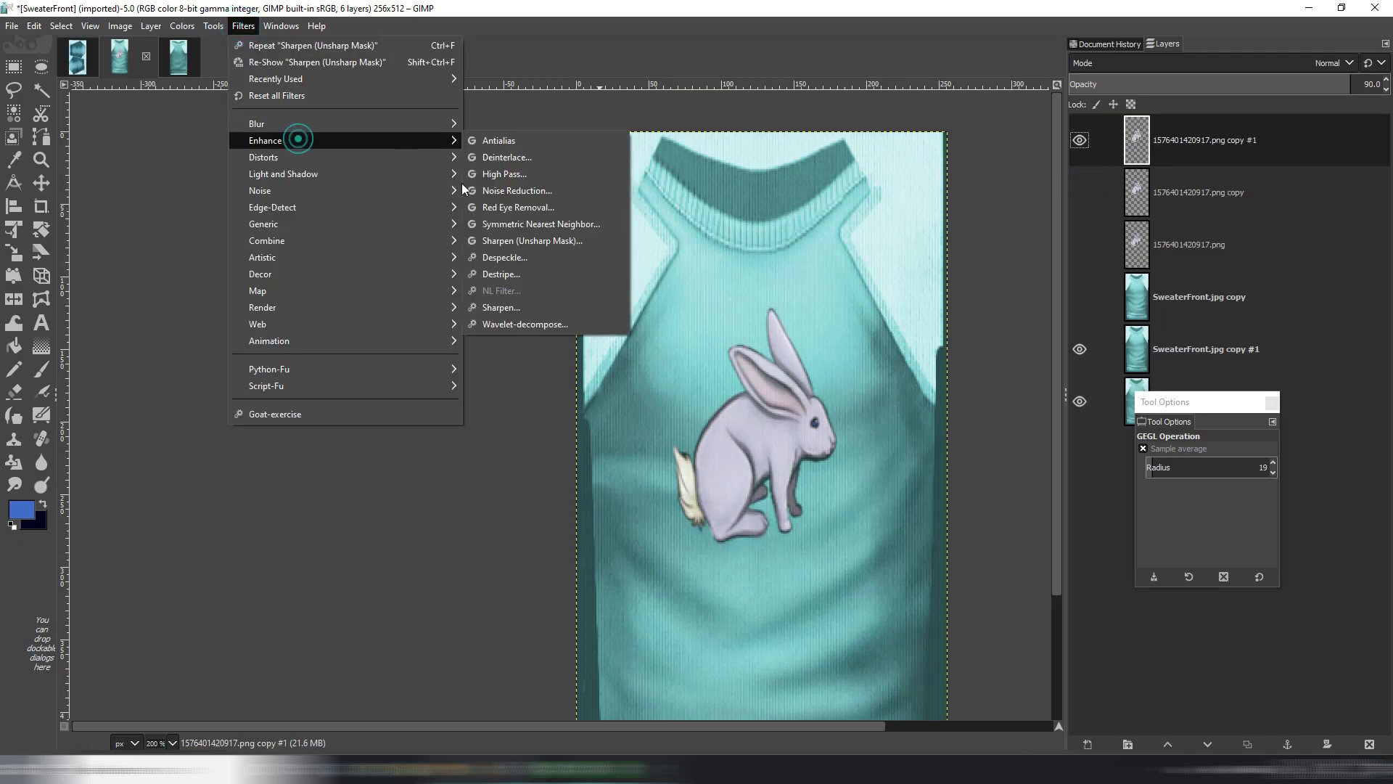
left_click(517, 303)
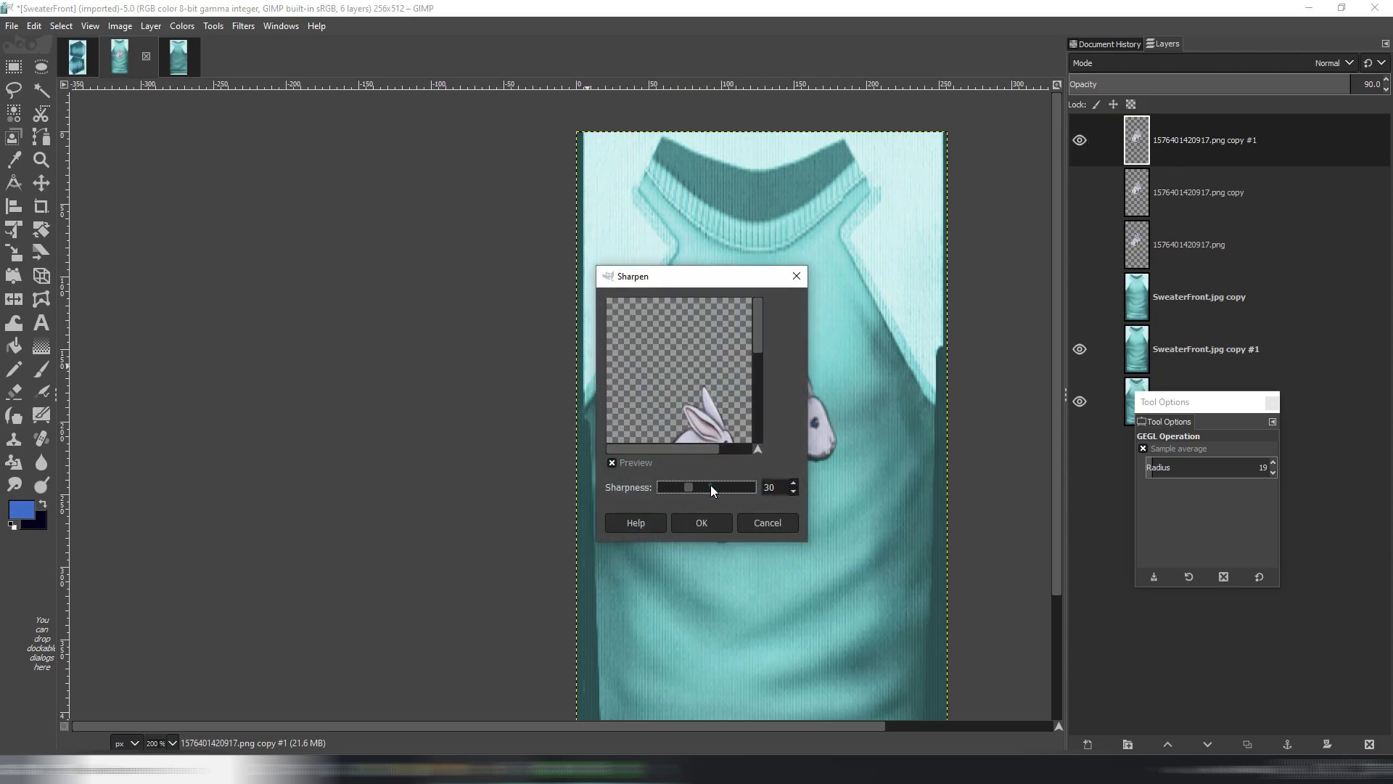
left_click(701, 523)
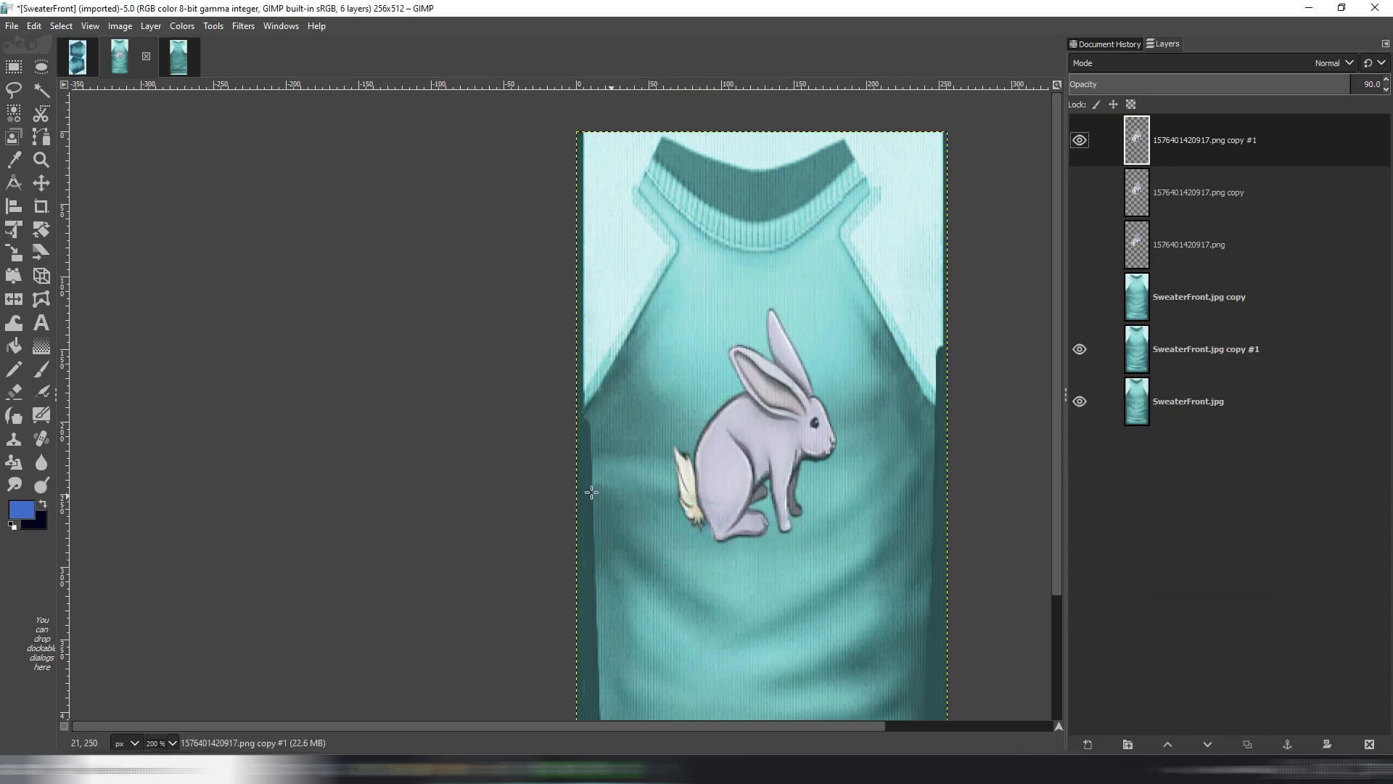
Export the image as SweaterFront.jpg into the SweaterBlue.chkn assets folder, overwriting the existing file.
left_click_drag(569, 480, 467, 412)
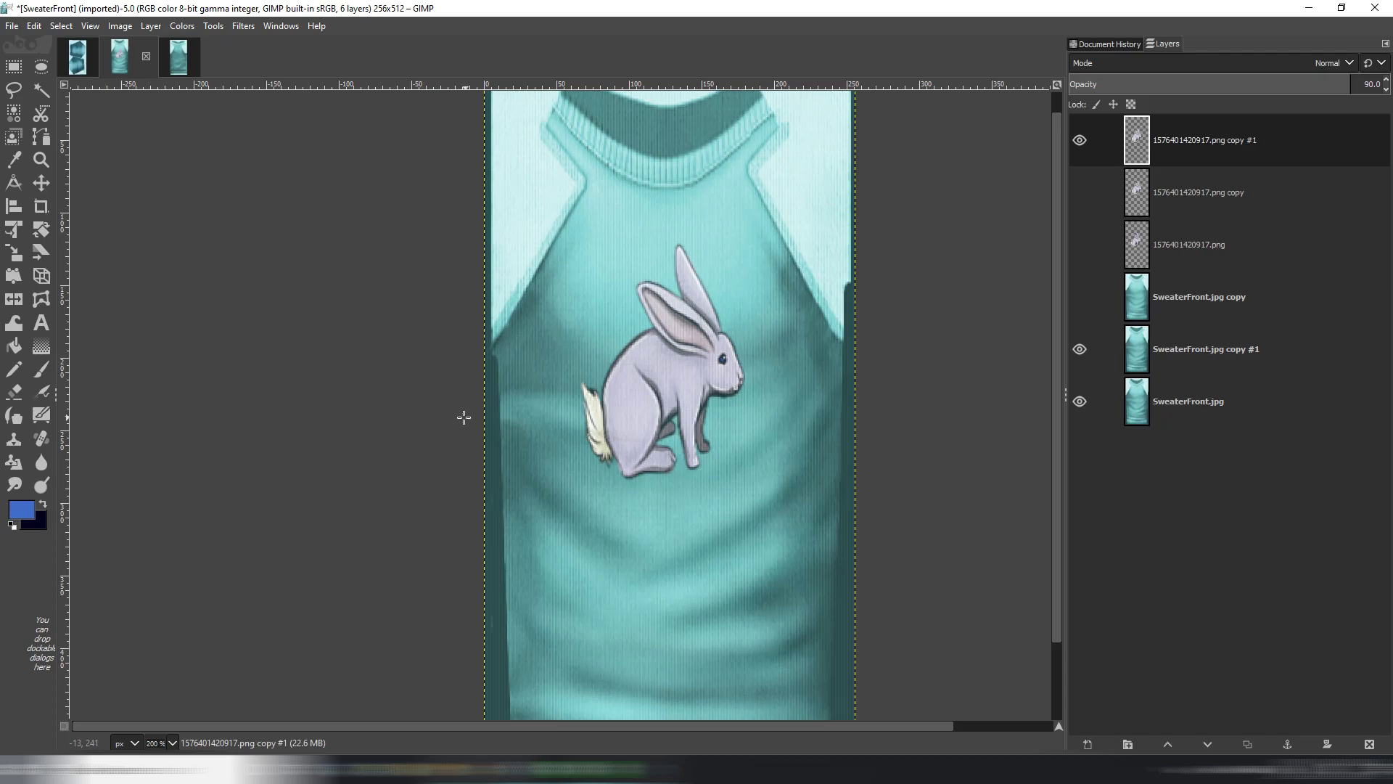
key("ctrl+shift+e")
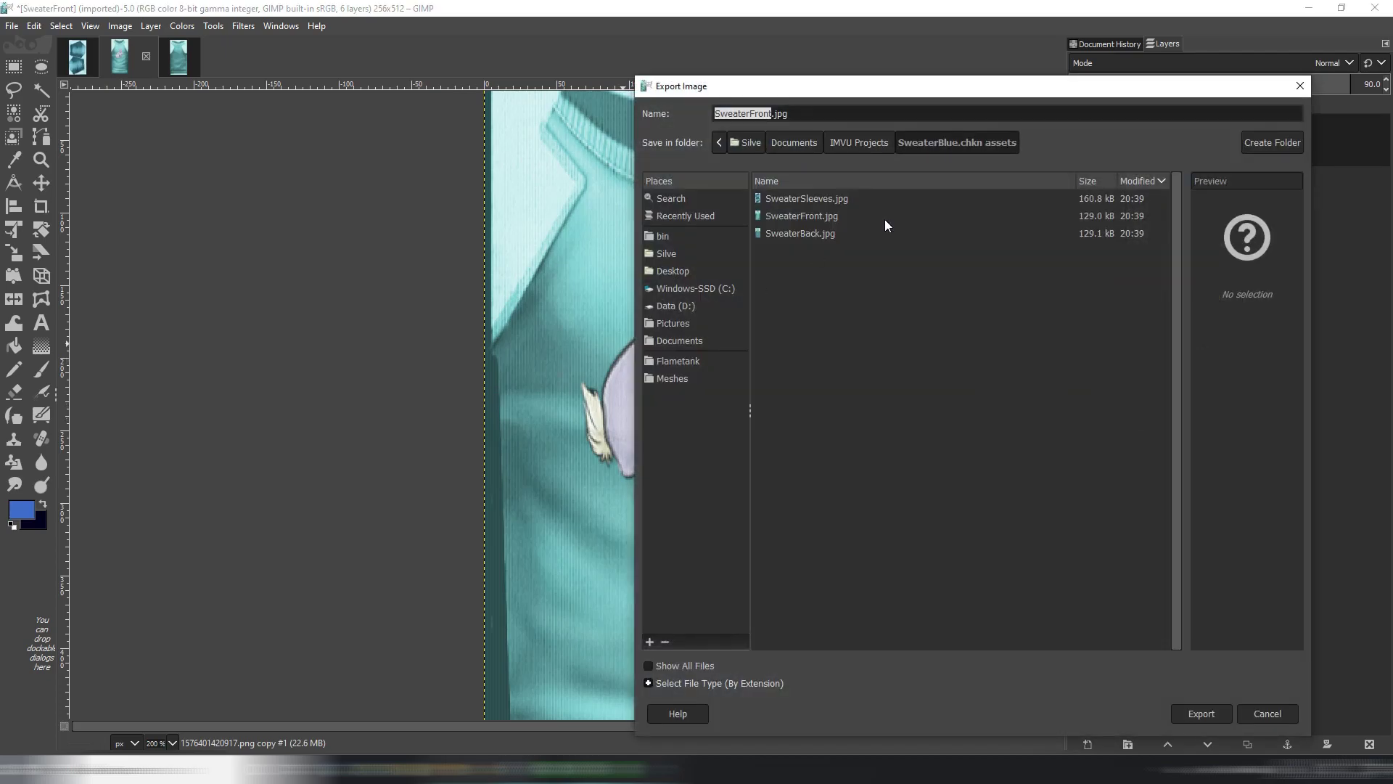
key("Return")
key("Return")
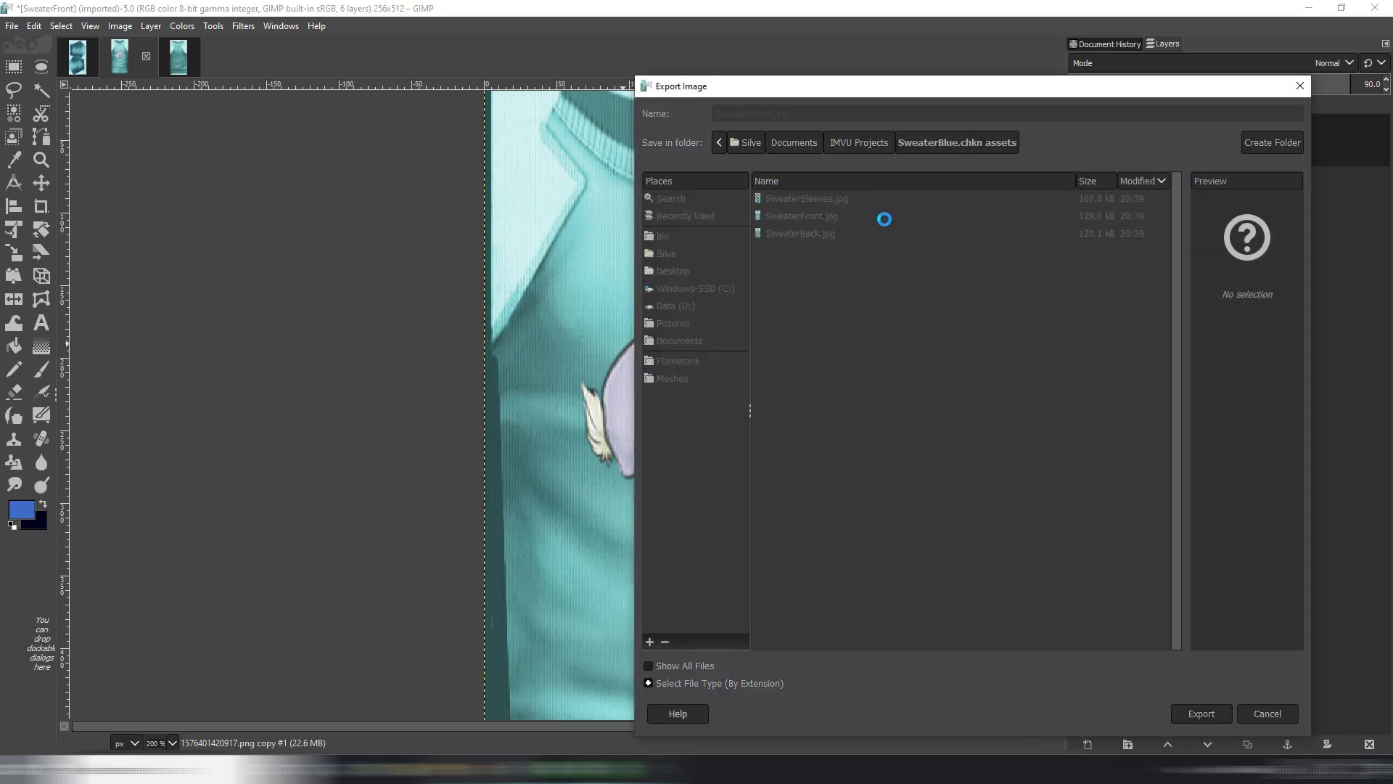
key("Return")
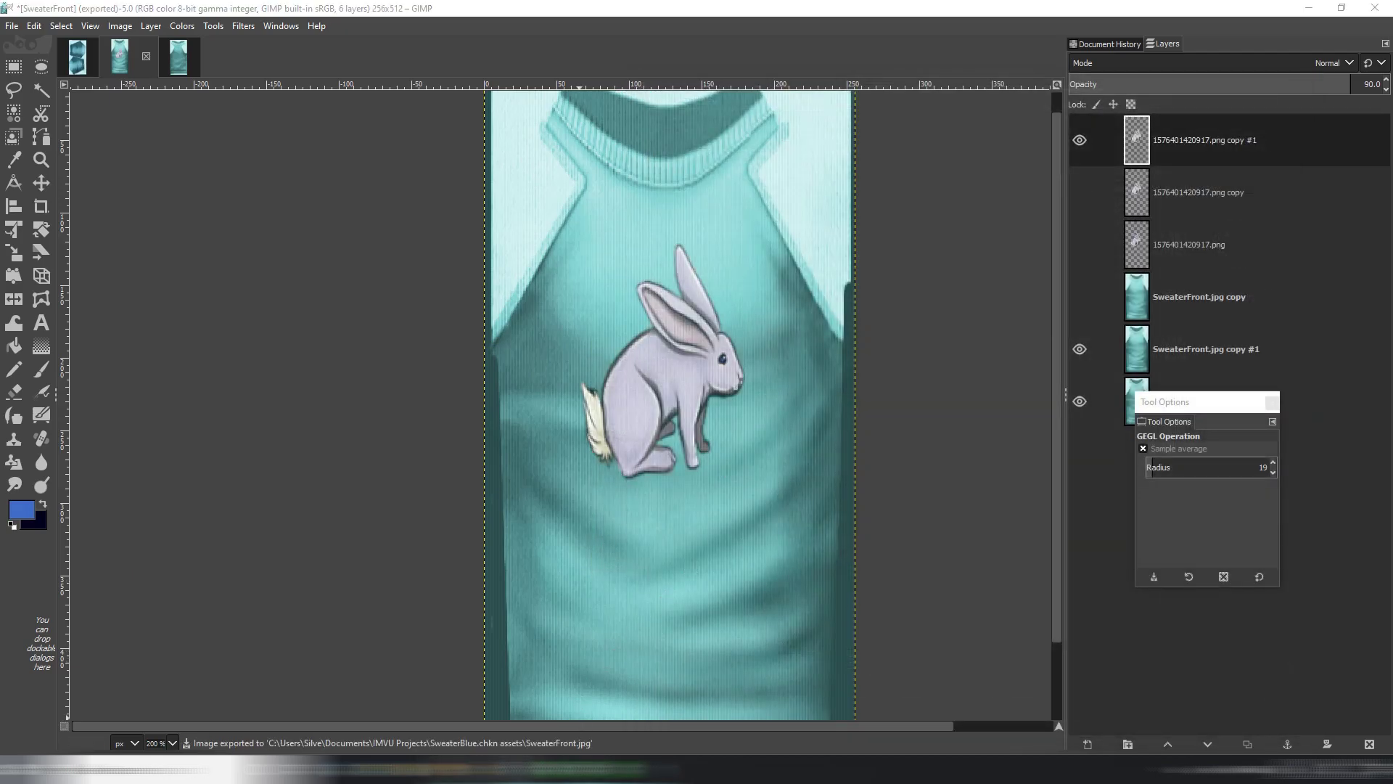
Switch to the IMVU editor, apply the changed texture and view the sweater front on the avatar.
key("alt+Tab")
left_click(1224, 85)
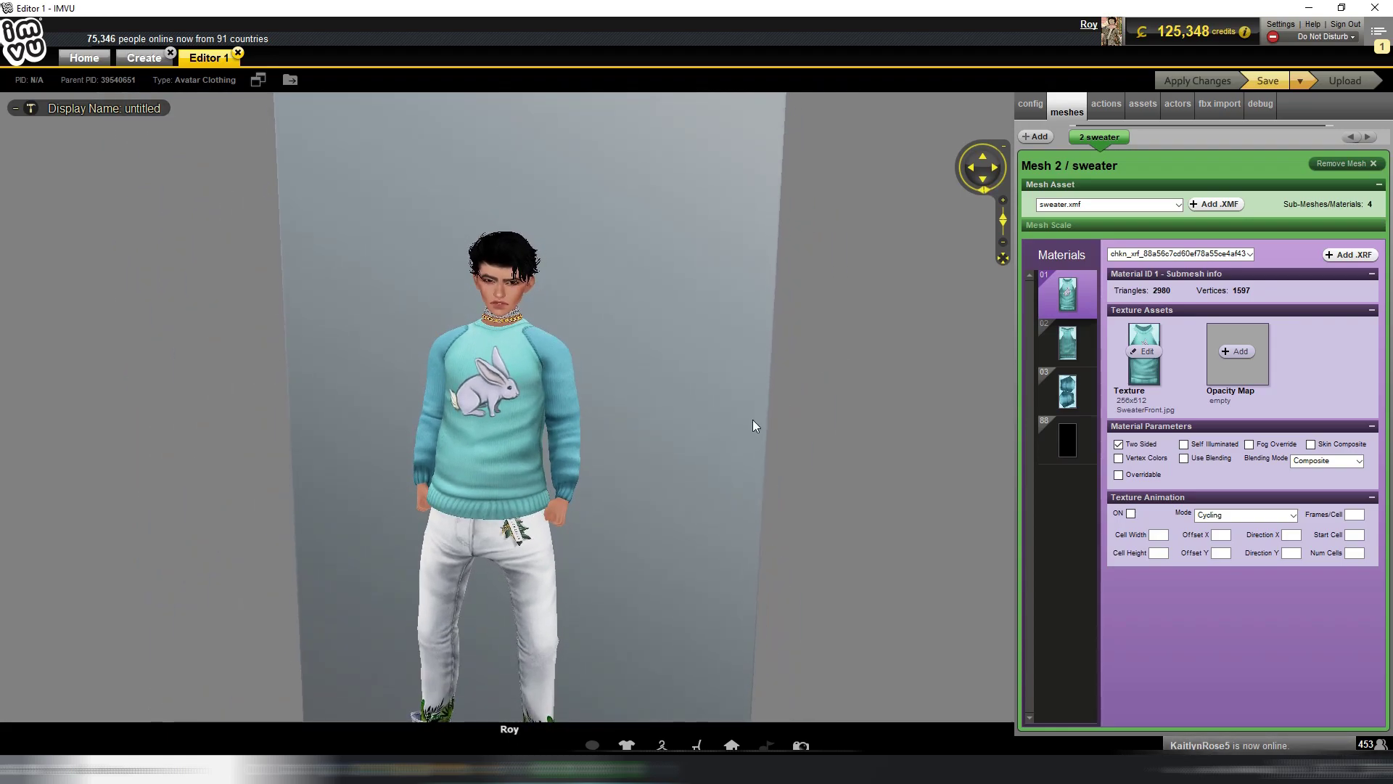
left_click_drag(565, 568, 590, 548)
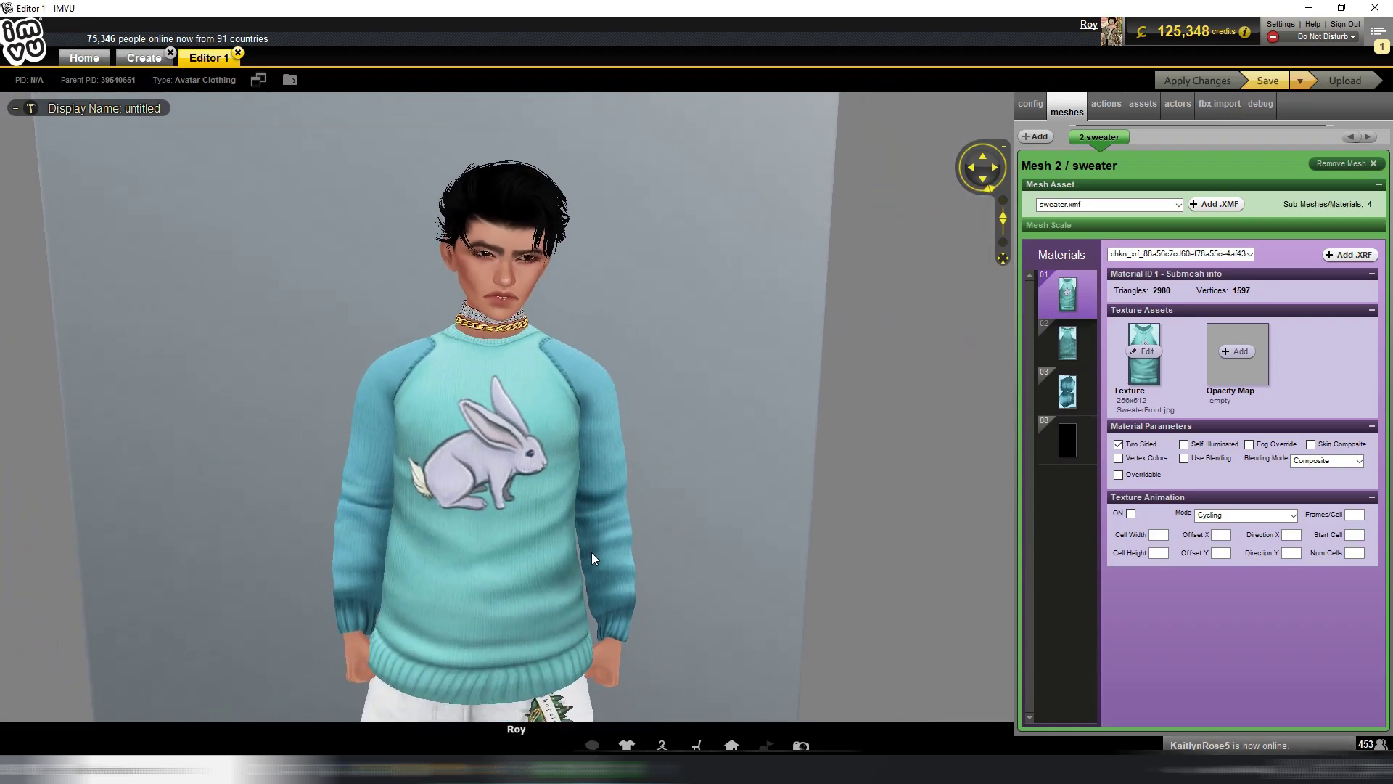
left_click_drag(642, 595, 644, 582)
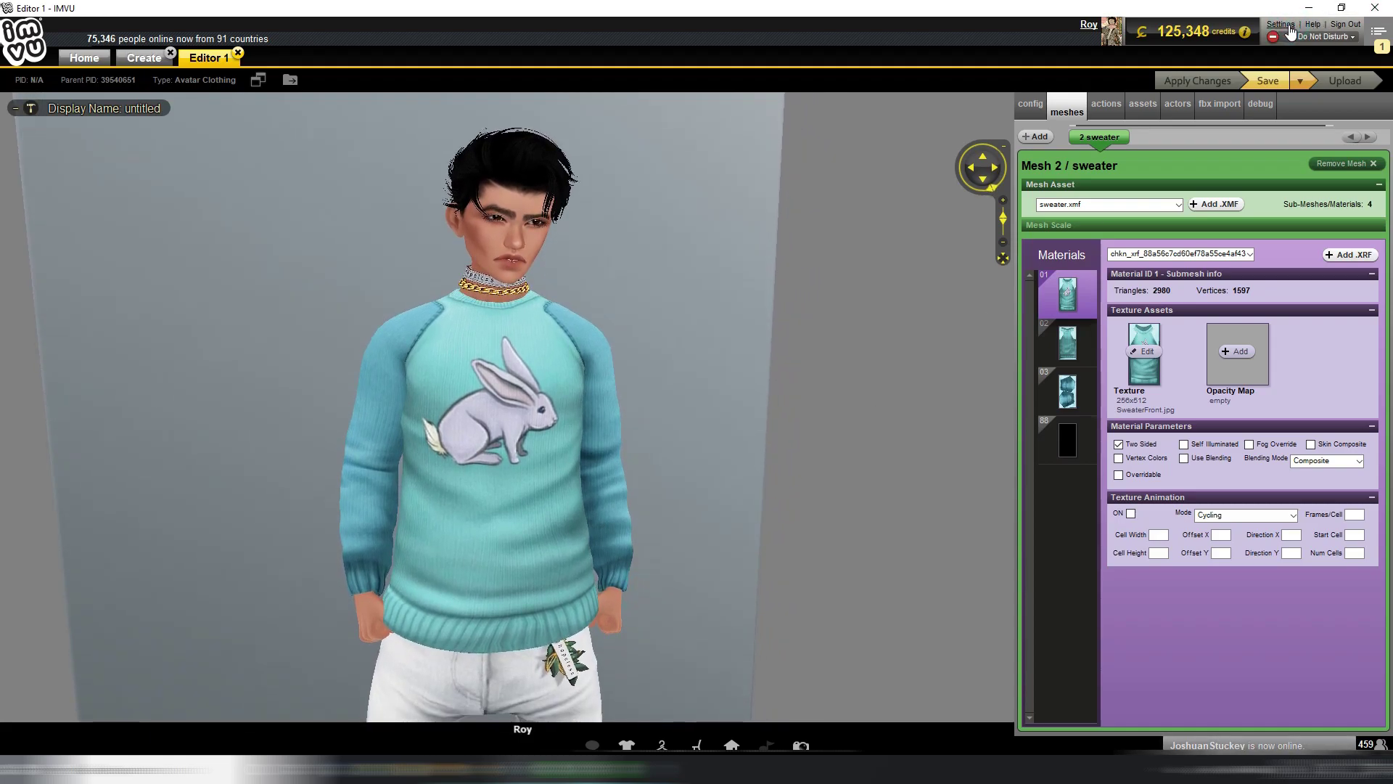
Switch back to GIMP and use Warp Transform in Move pixels mode, size 102.69, to bend the rabbit's rear ear and reshape its muzzle.
left_click(529, 769)
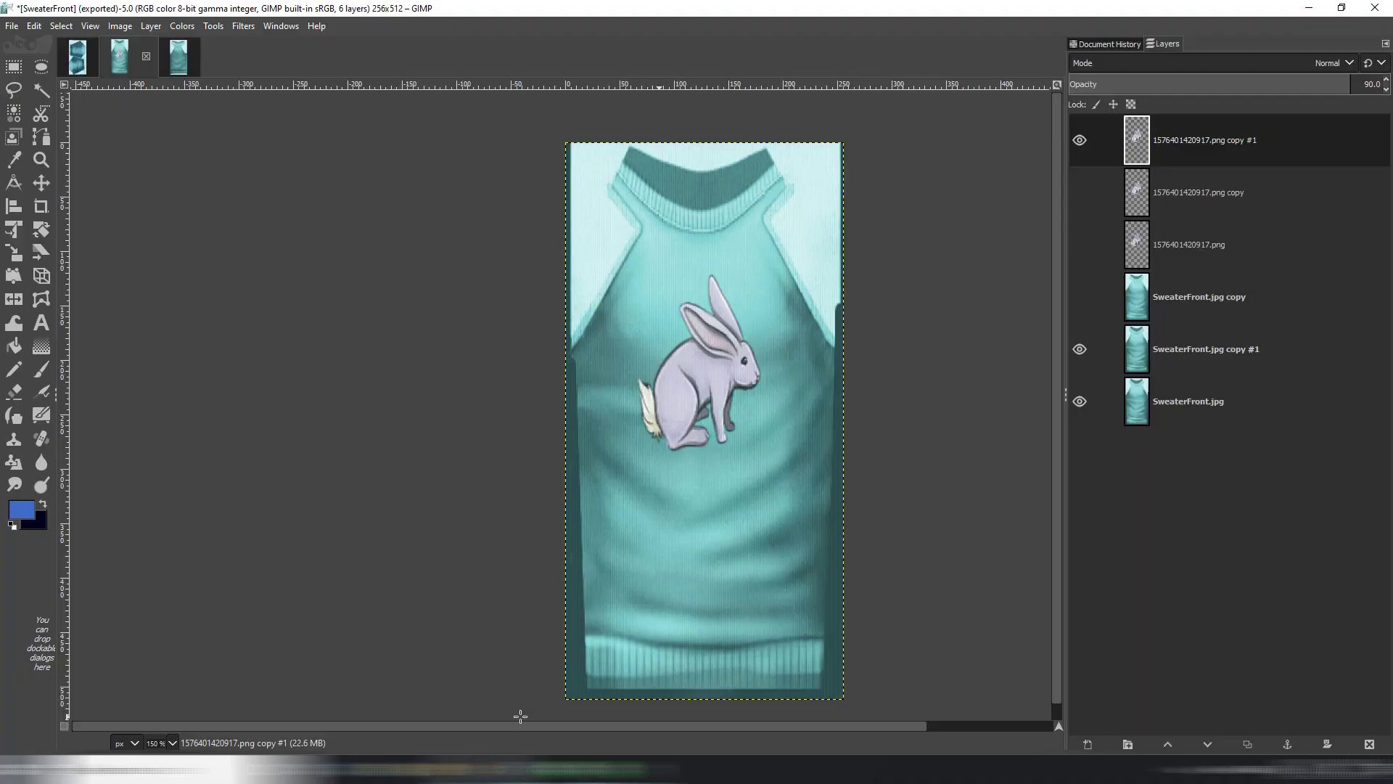
scroll(758, 234, "up", 1)
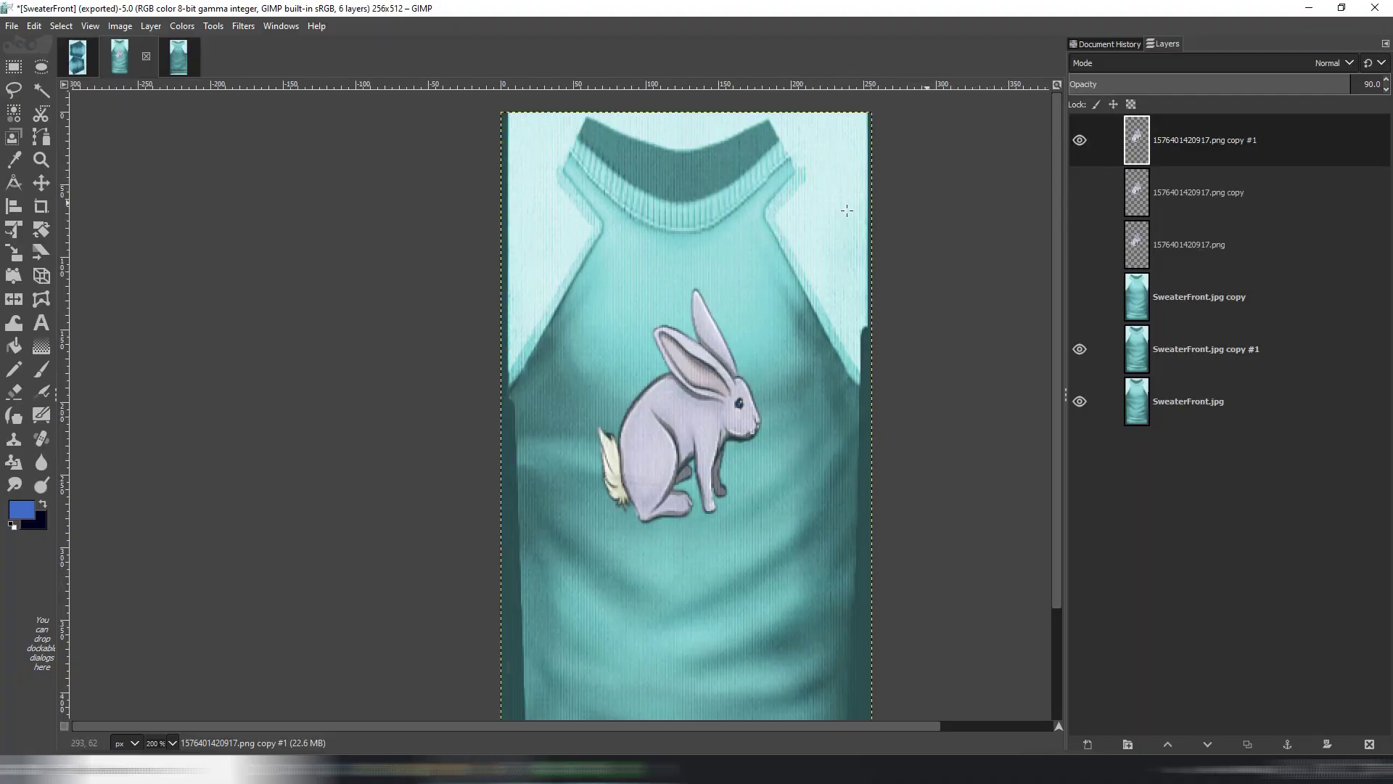
double_click(20, 330)
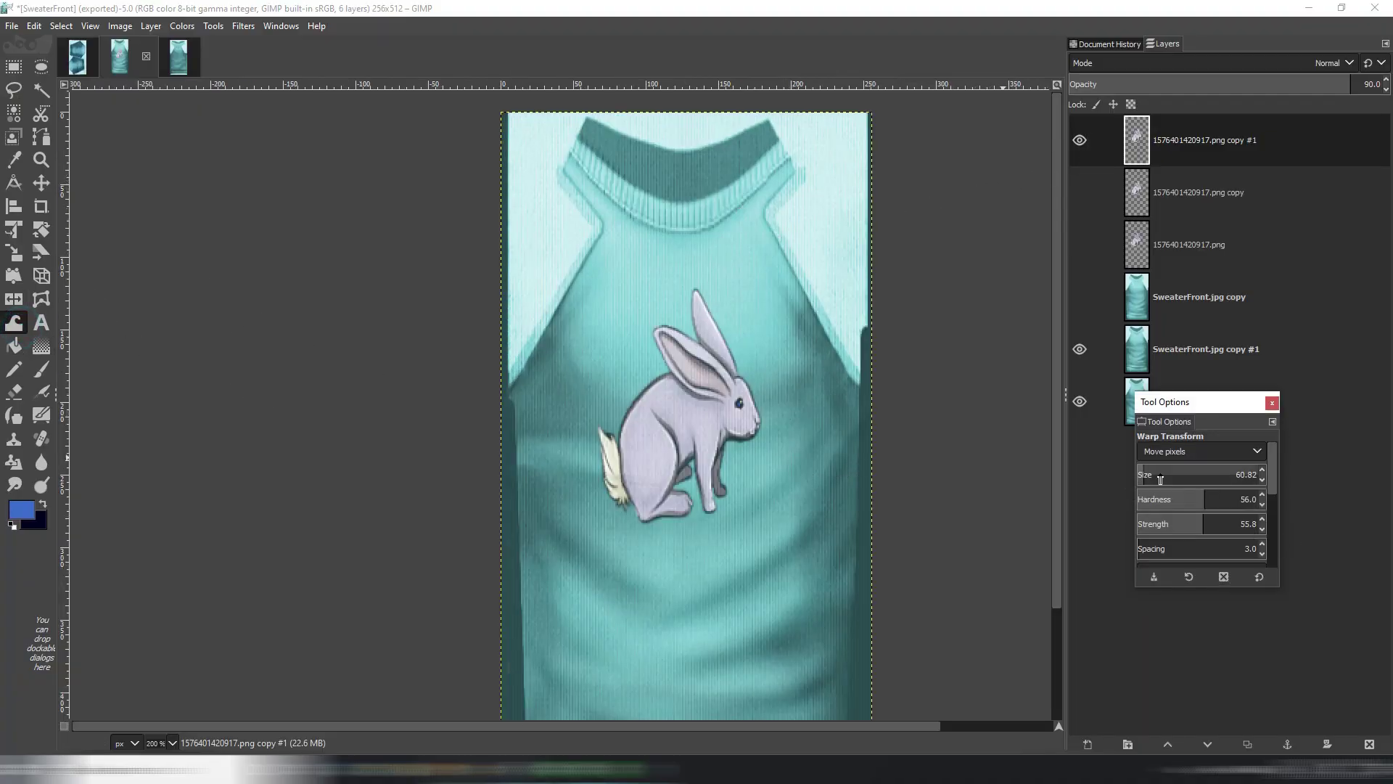
left_click_drag(1160, 480, 1232, 475)
scroll(852, 273, "up", 1)
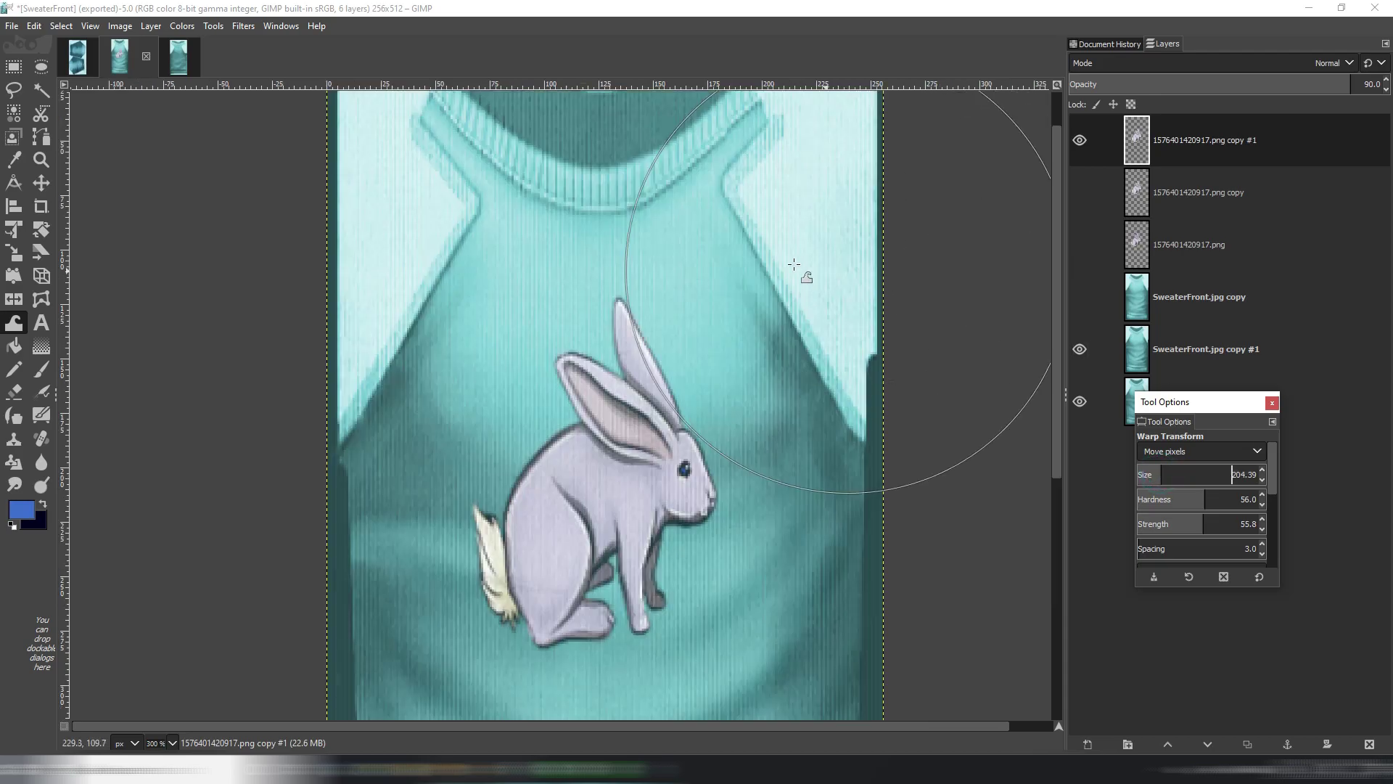
left_click(1154, 475)
scroll(622, 167, "up", 1)
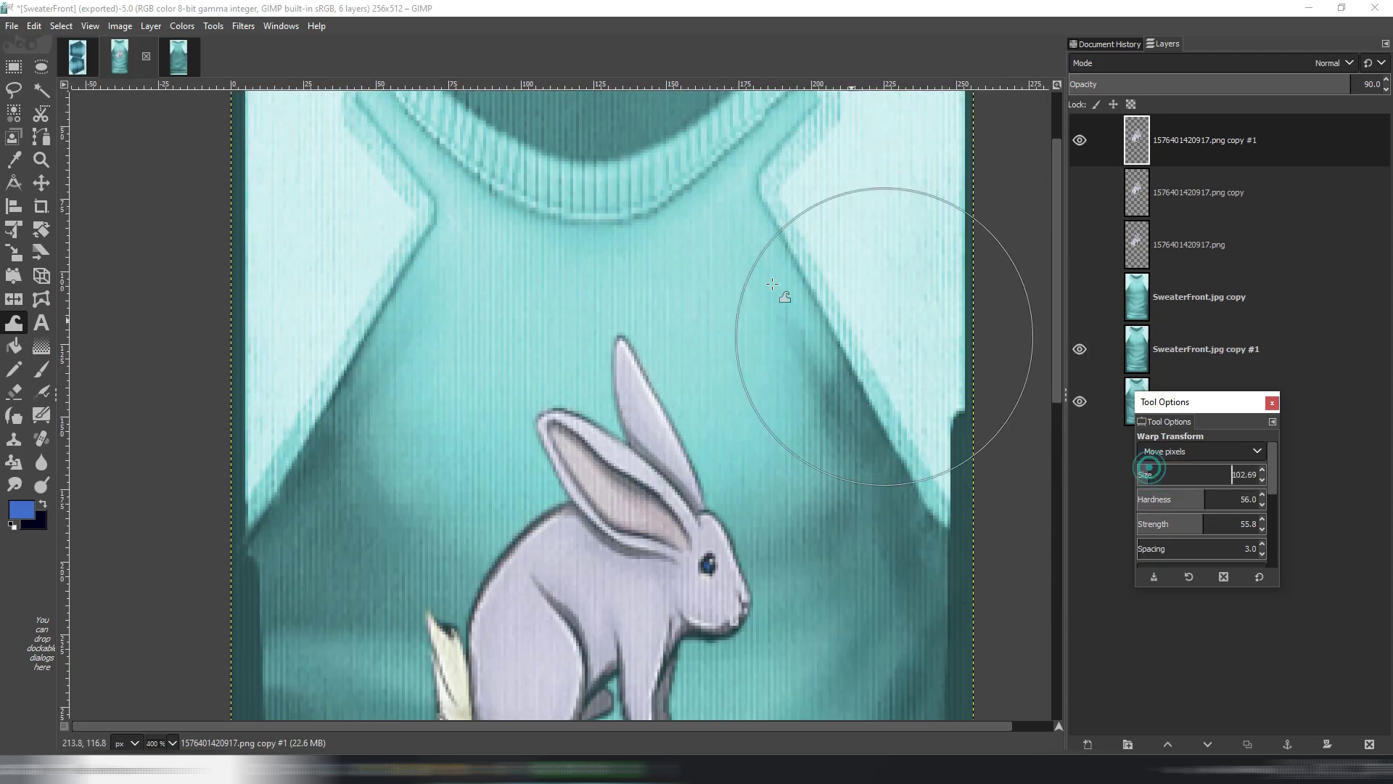
mouse_move(664, 259)
left_mouse_down()
mouse_move(659, 313)
mouse_move(630, 311)
mouse_move(579, 401)
mouse_move(628, 343)
mouse_move(595, 392)
mouse_move(590, 359)
left_mouse_up()
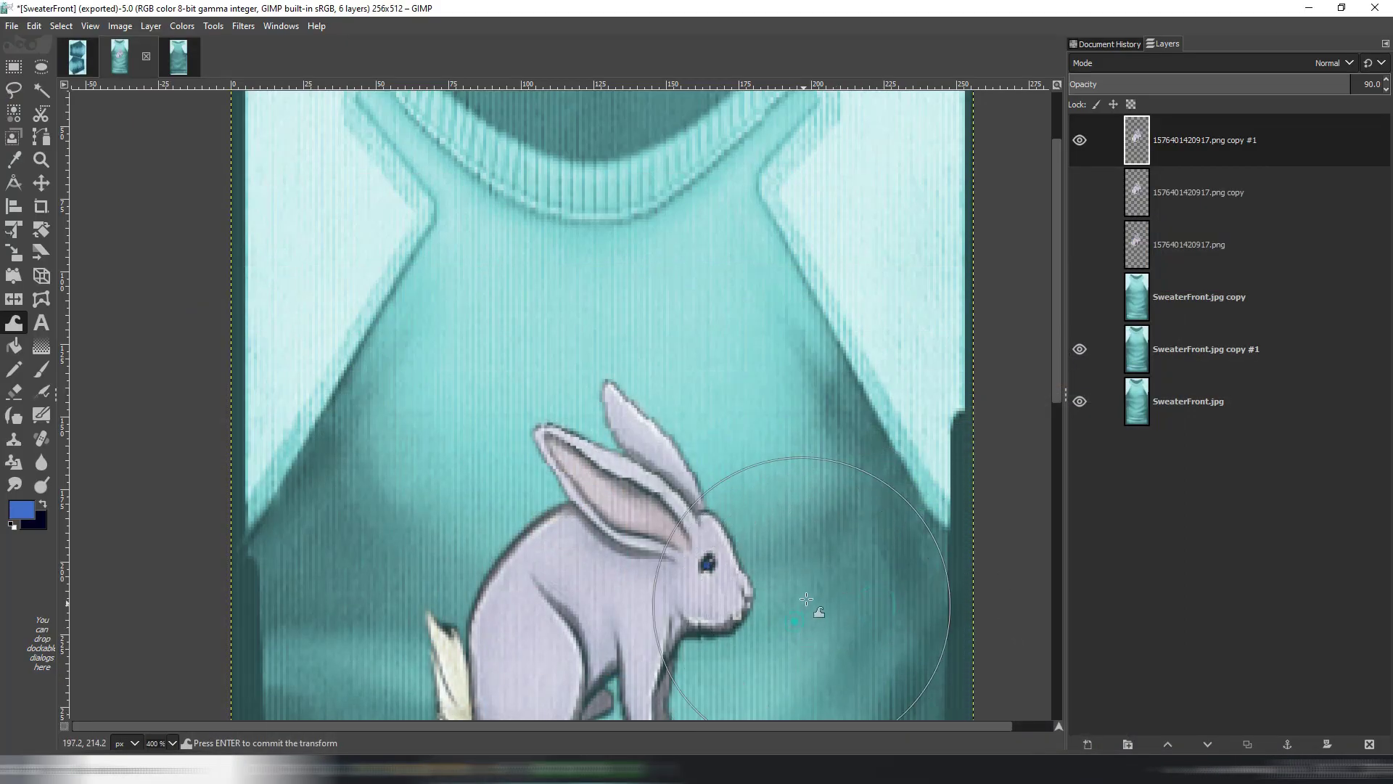
left_click_drag(806, 598, 822, 577)
left_click_drag(765, 666, 761, 659)
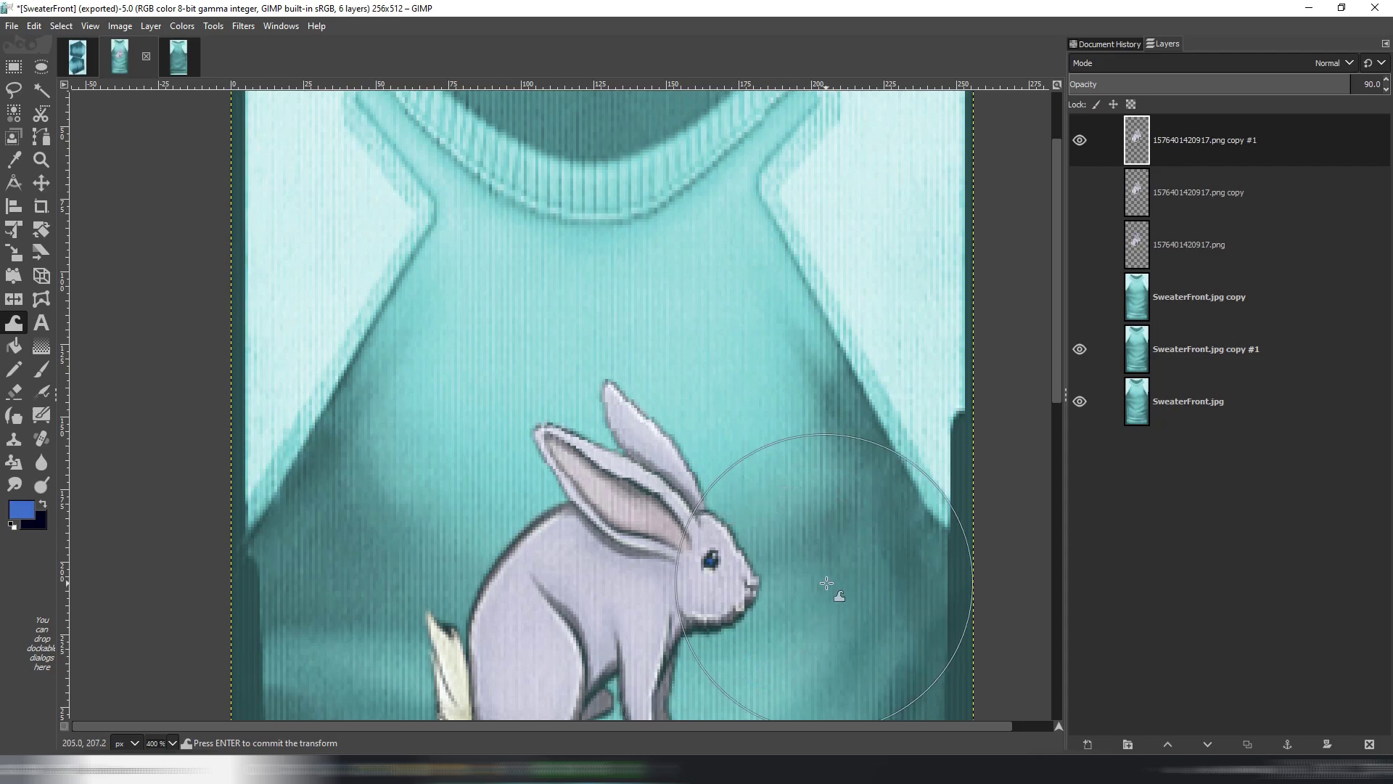
scroll(802, 566, "down", 1, "ctrl")
scroll(805, 544, "down", 1)
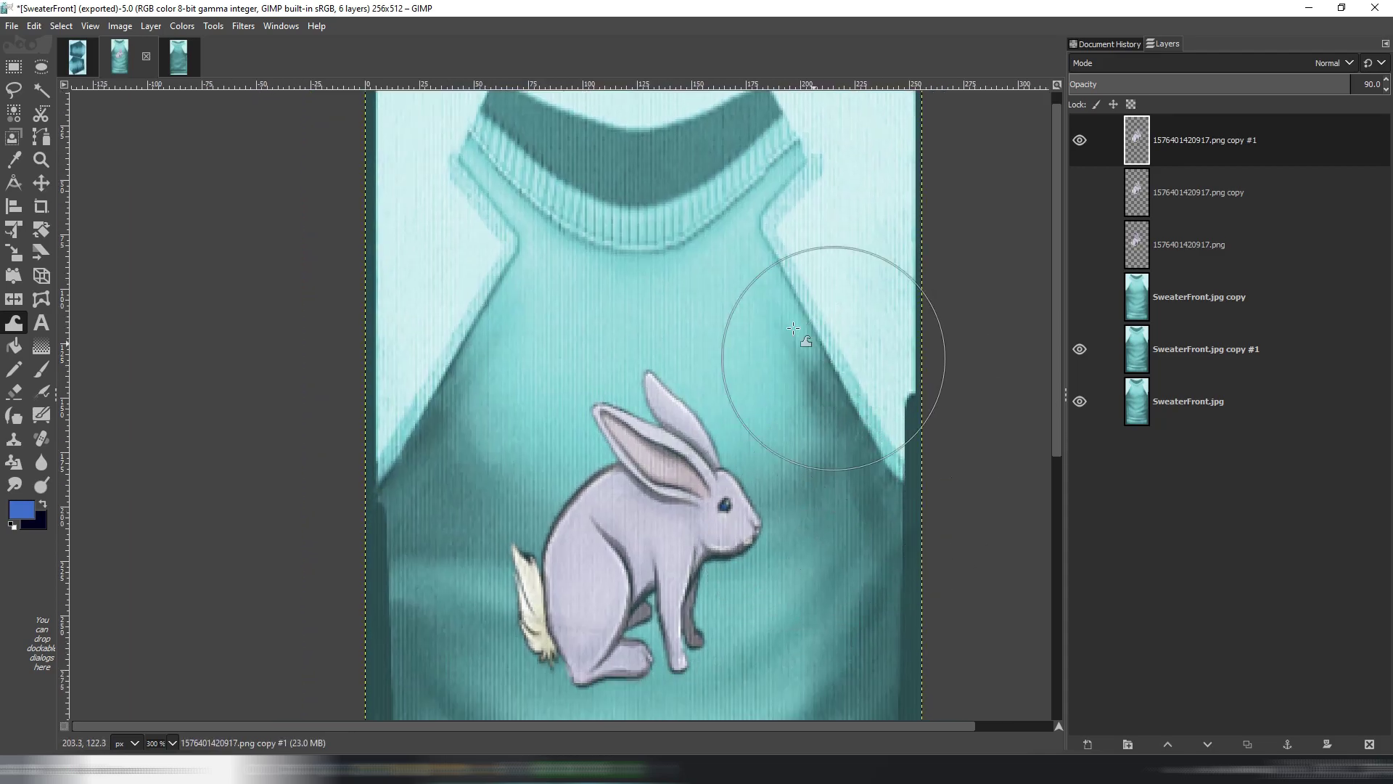
Overwrite the exported SweaterFront.jpg with the warped rabbit and apply the changes to the avatar in the IMVU editor.
key("ctrl+e")
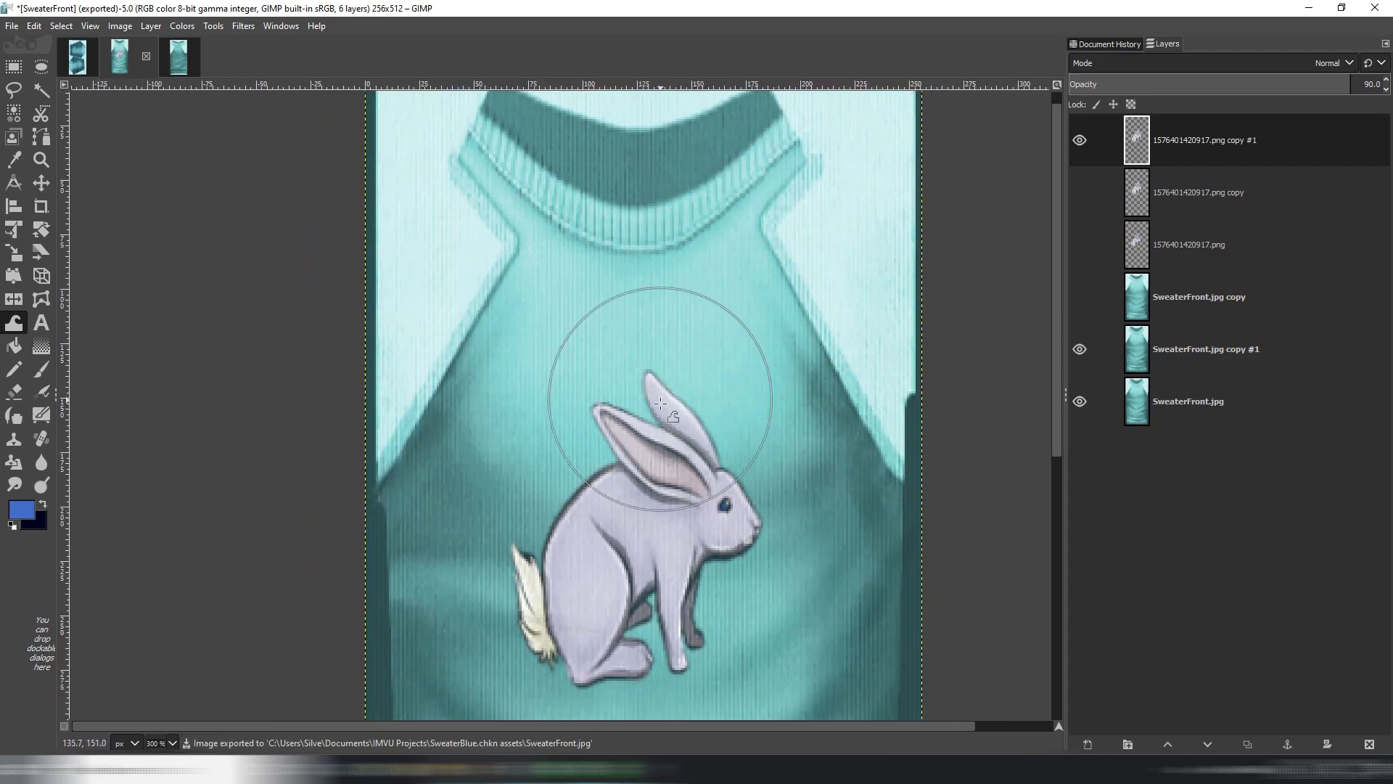
left_click(508, 765)
left_click(1209, 83)
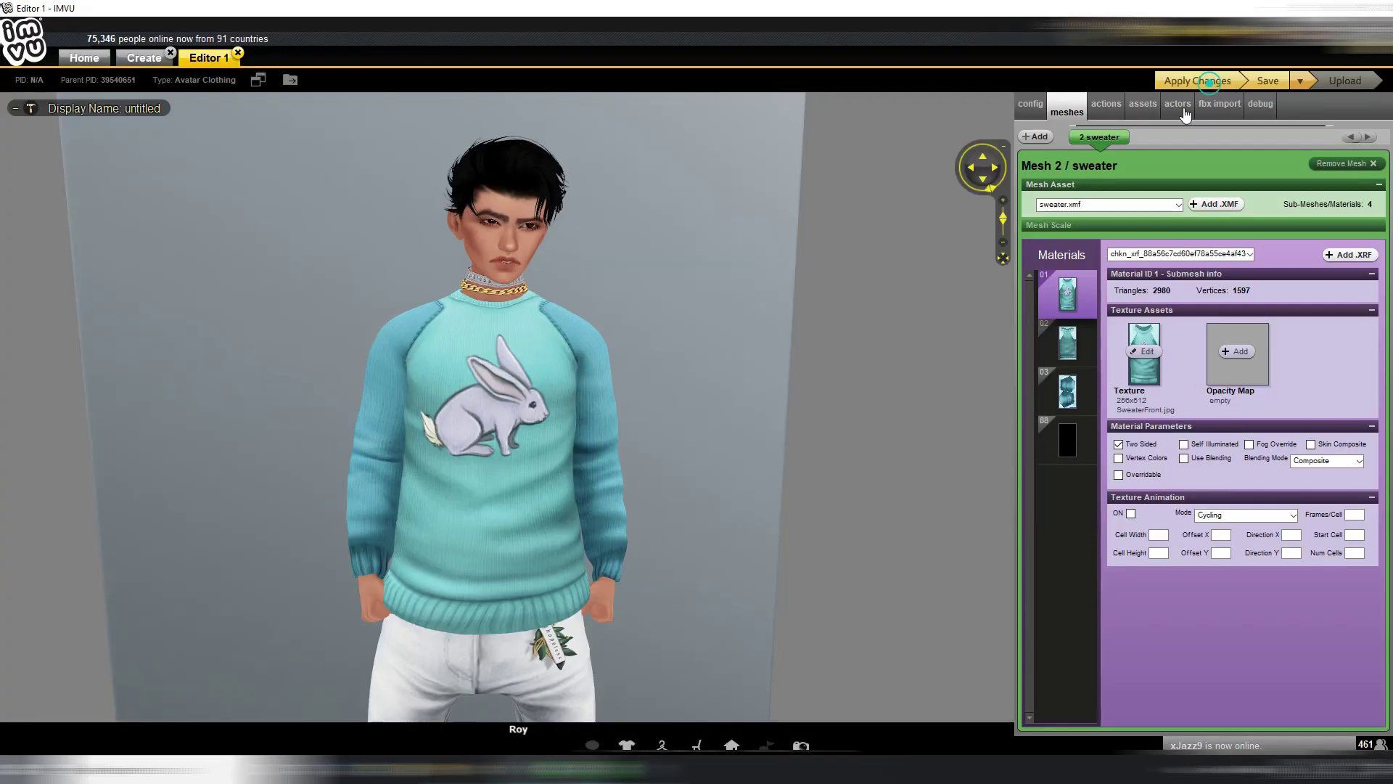
scroll(878, 262, "down", 5)
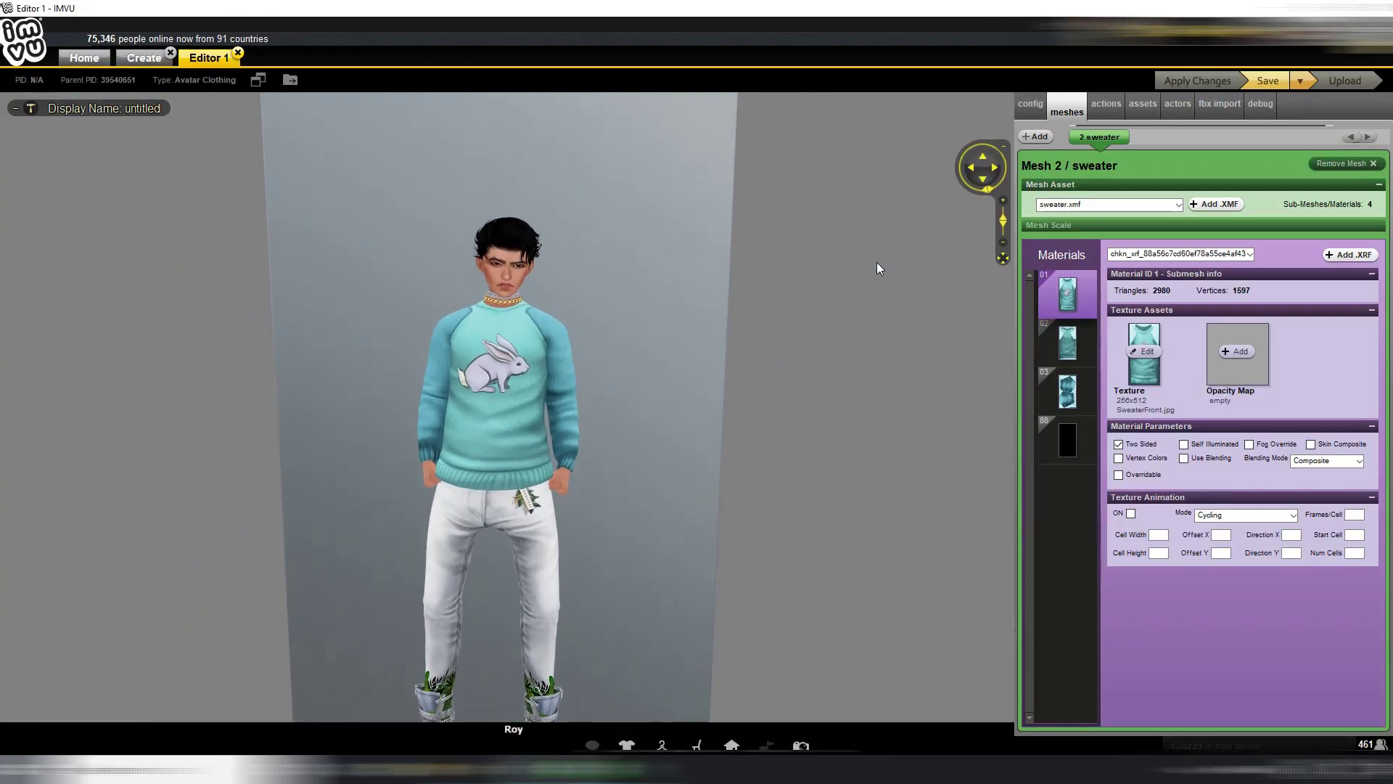
scroll(878, 264, "up", 3)
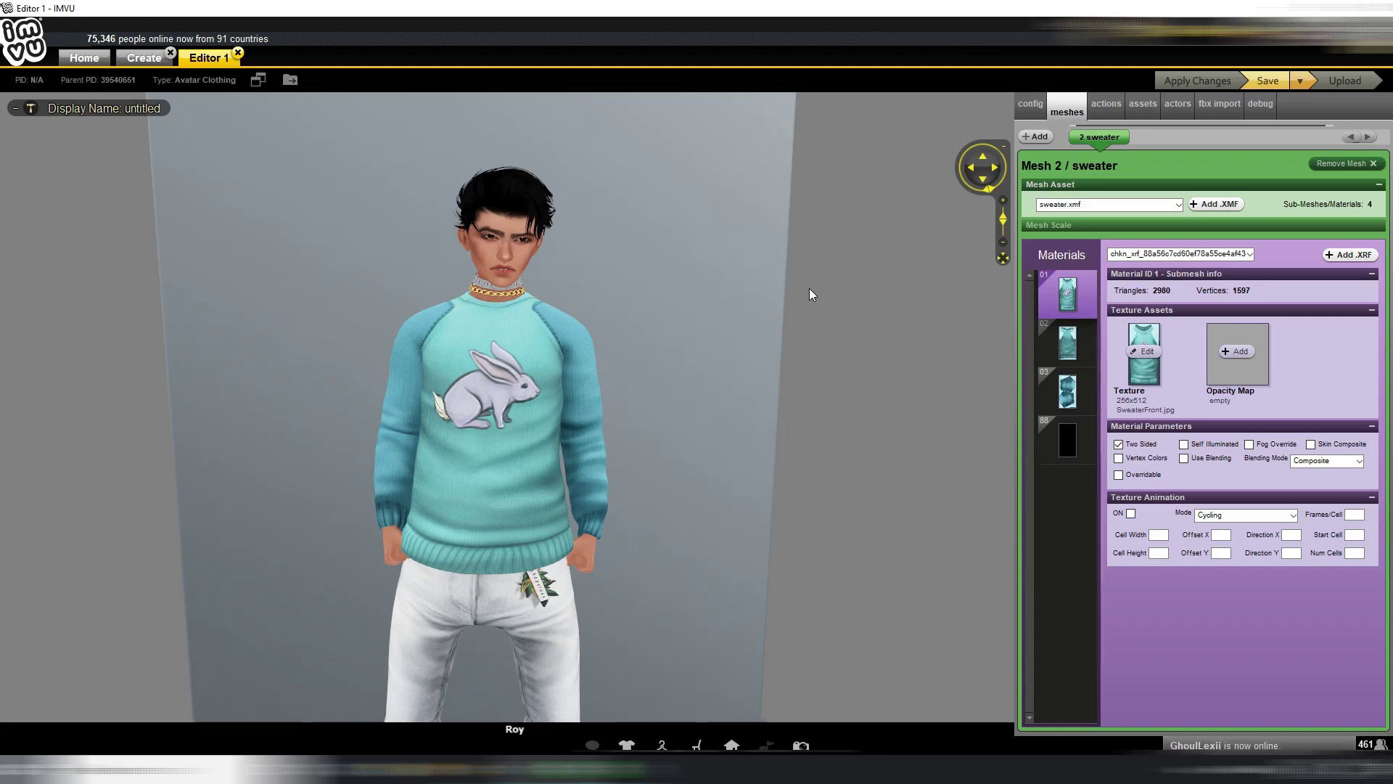
Change the preview avatar's pose with the third Avatars inventory item matching "sin", and examine the sweater front up close.
left_click(627, 745)
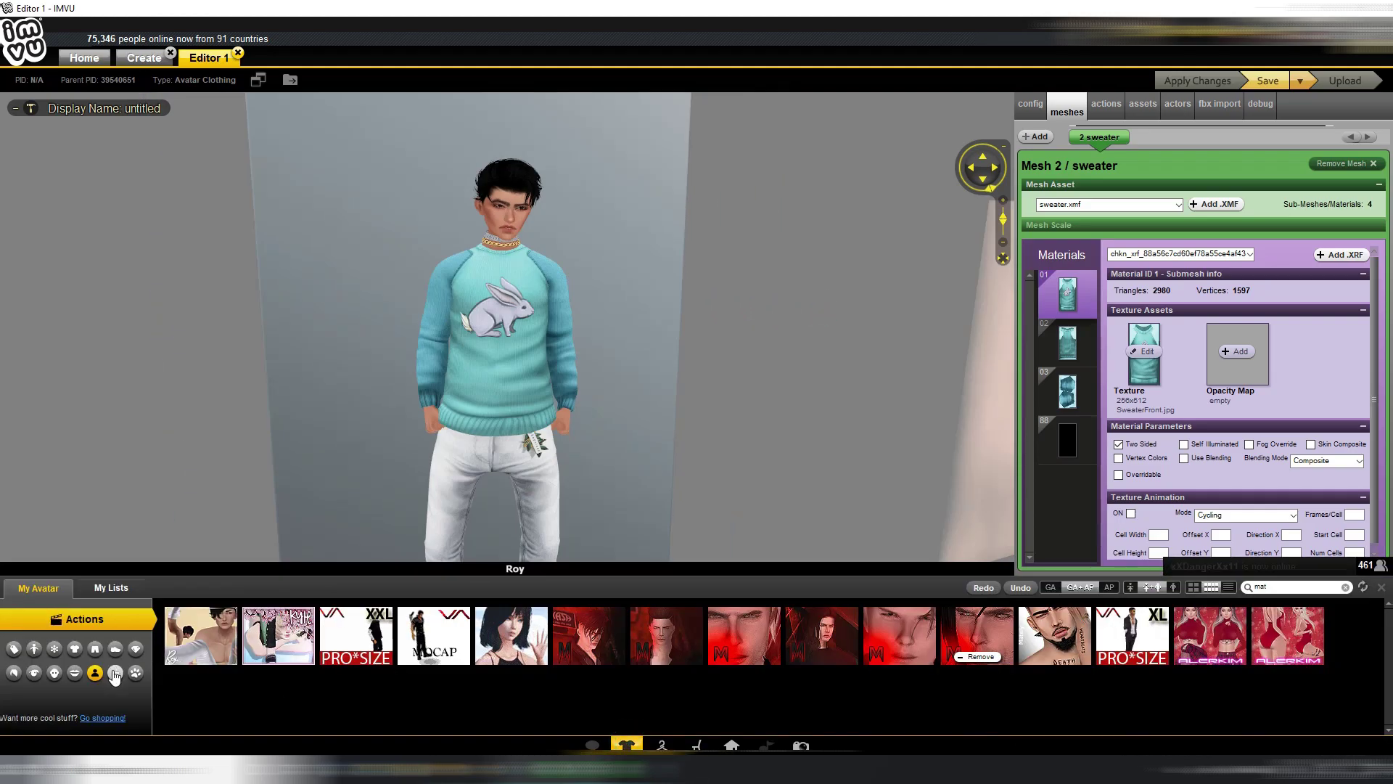
double_click(1277, 586)
type("sin")
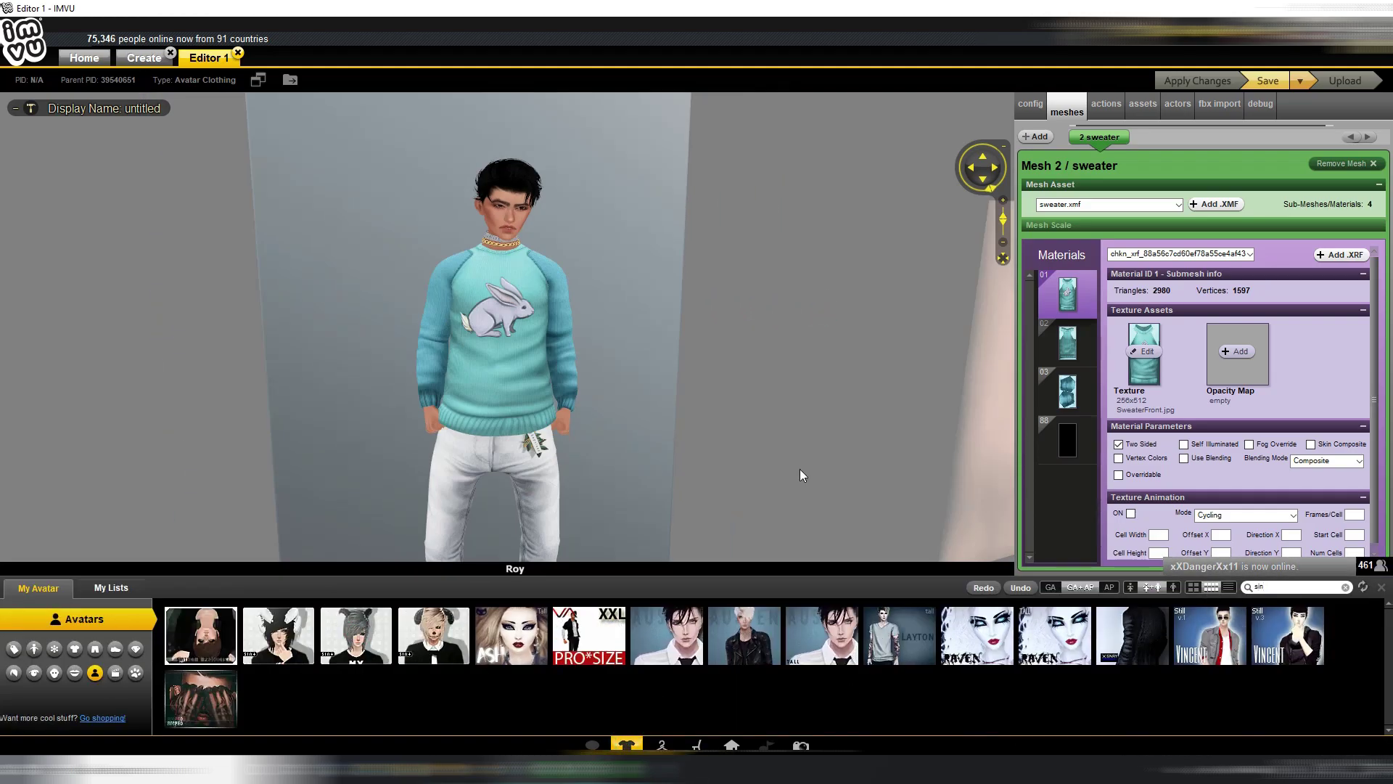
left_click_drag(800, 468, 698, 471)
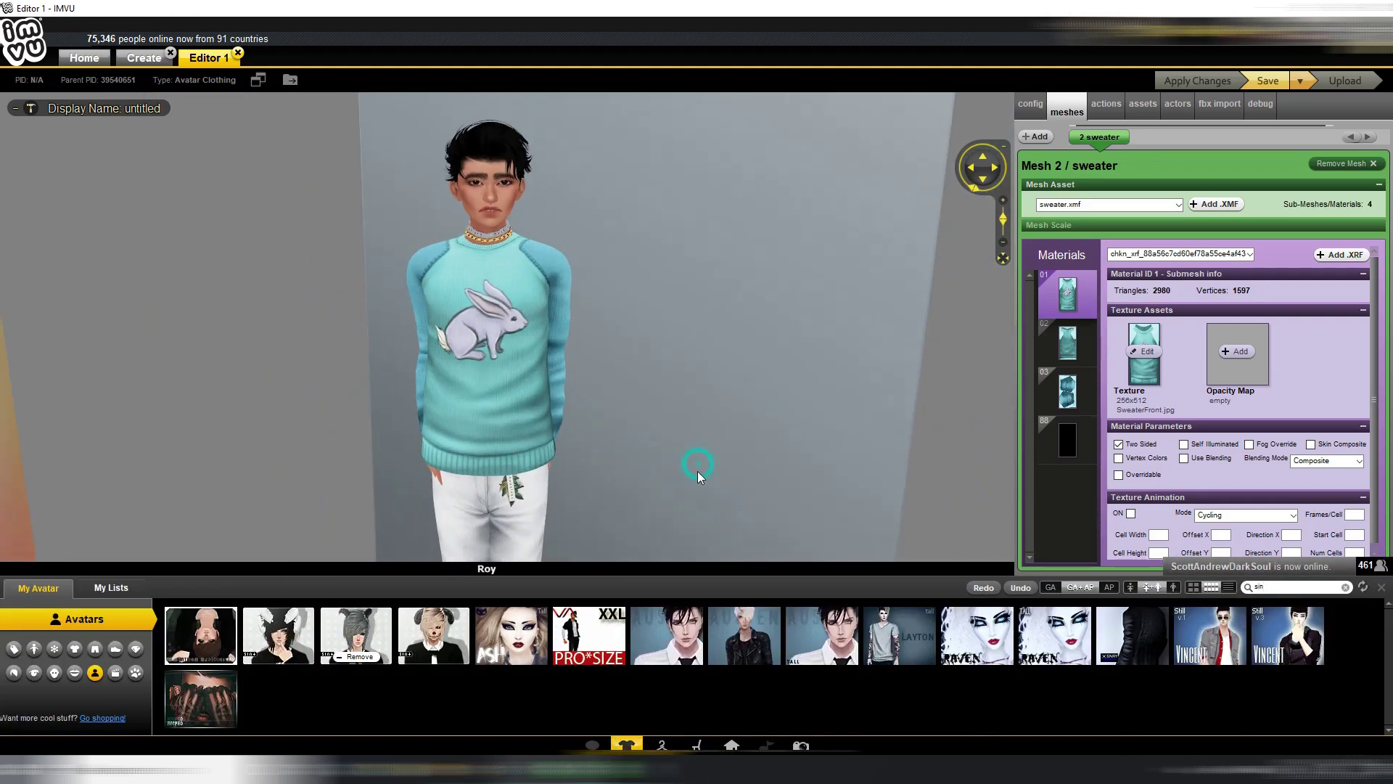
scroll(698, 471, "down", 5)
scroll(762, 413, "up", 7)
left_click(627, 745)
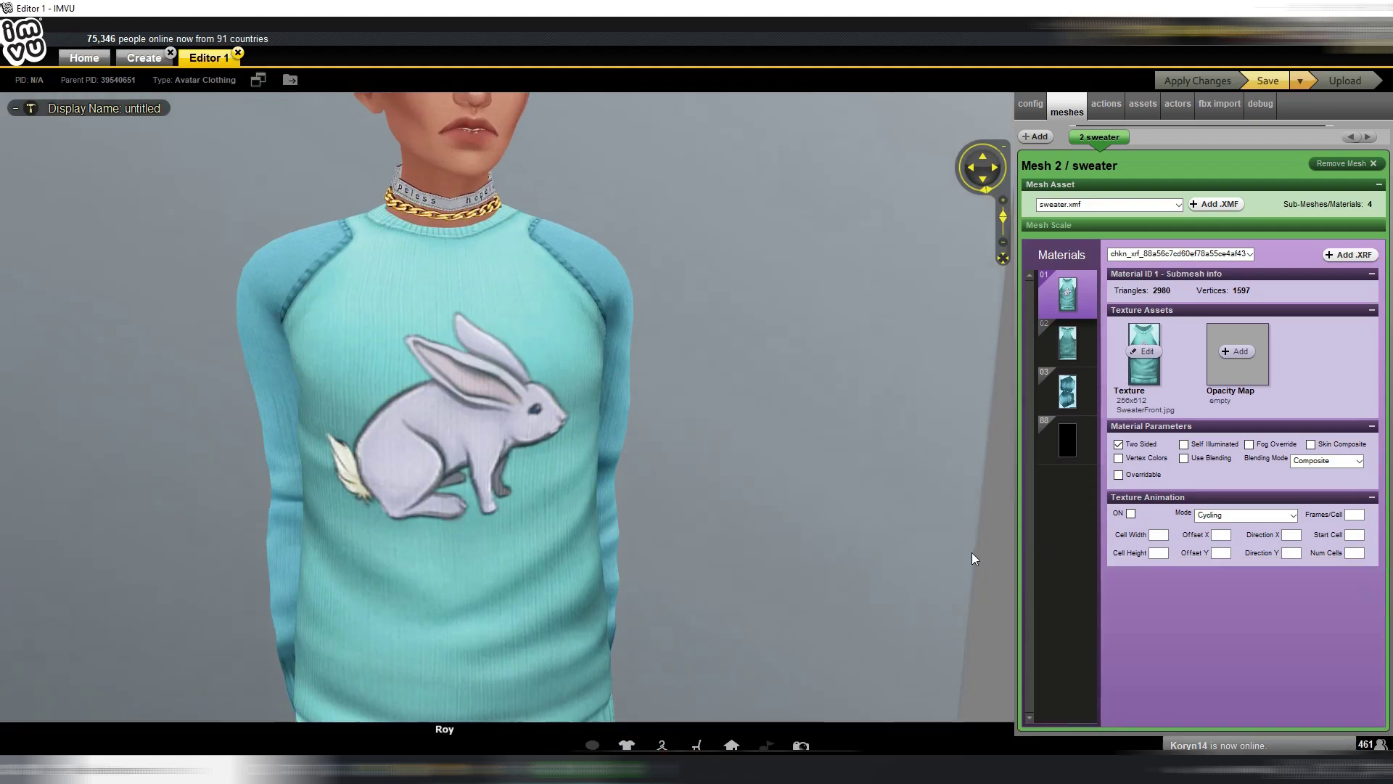
Switch back to GIMP and smooth the rabbit's muzzle and chin with the Smudge tool at size 4.
scroll(972, 559, "down", 3)
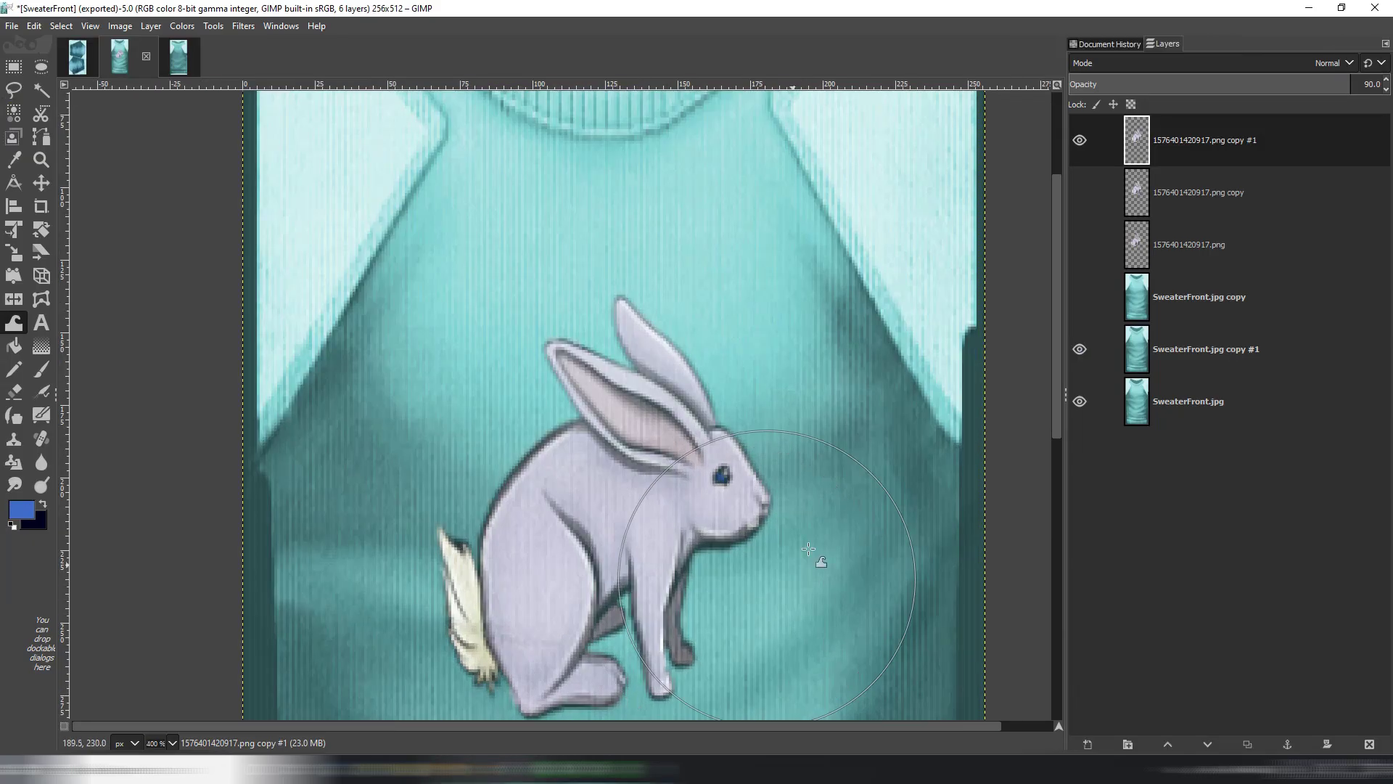
scroll(808, 549, "up", 3)
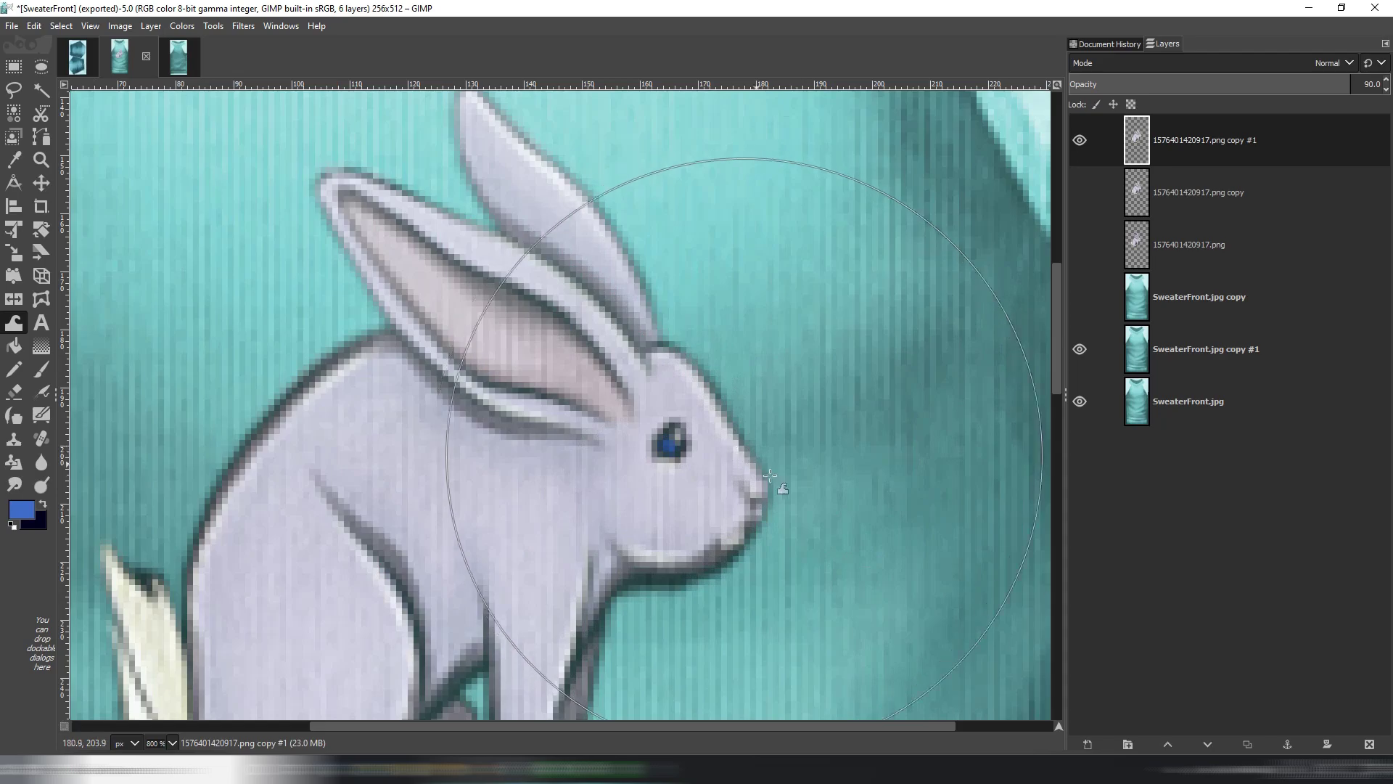
double_click(16, 485)
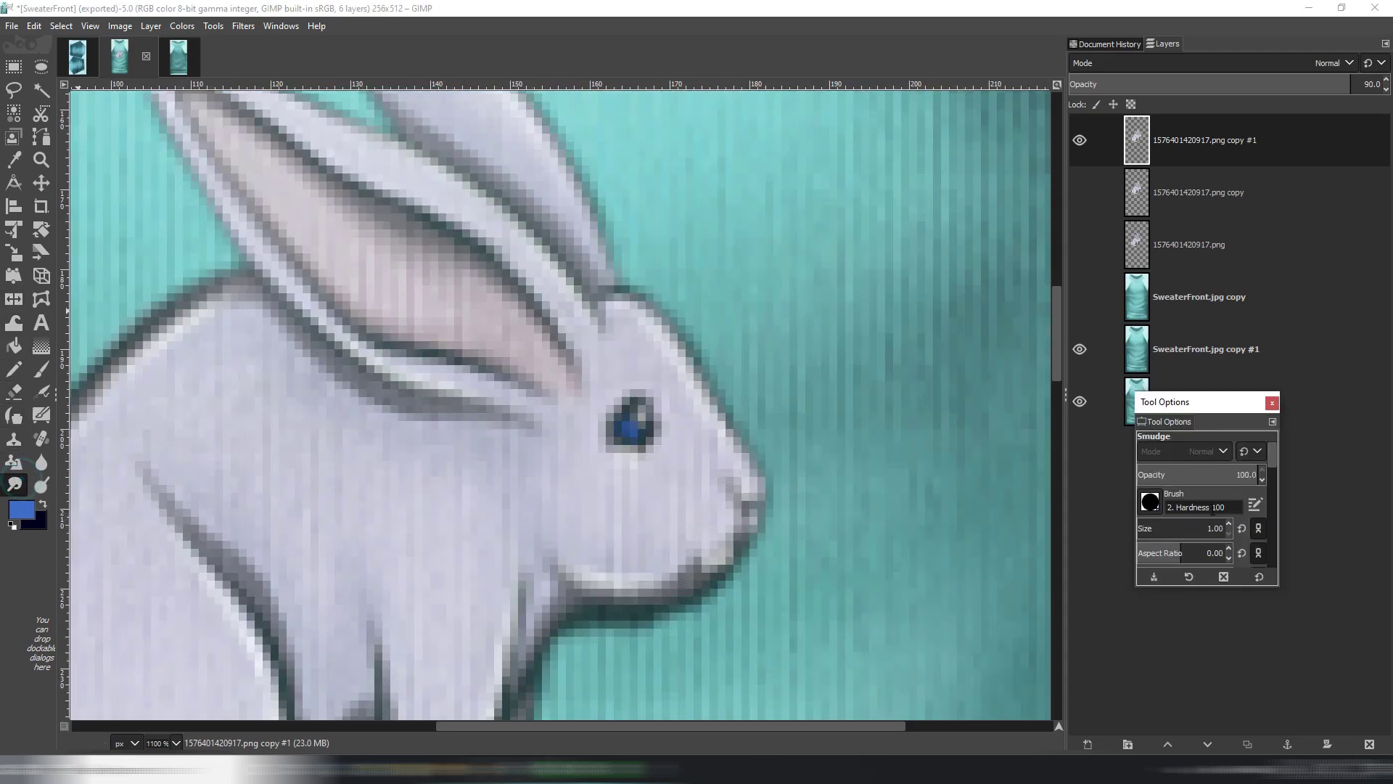
scroll(693, 566, "up", 2)
mouse_move(693, 565)
left_mouse_down()
mouse_move(705, 546)
mouse_move(683, 545)
mouse_move(693, 523)
mouse_move(659, 548)
mouse_move(684, 517)
left_mouse_up()
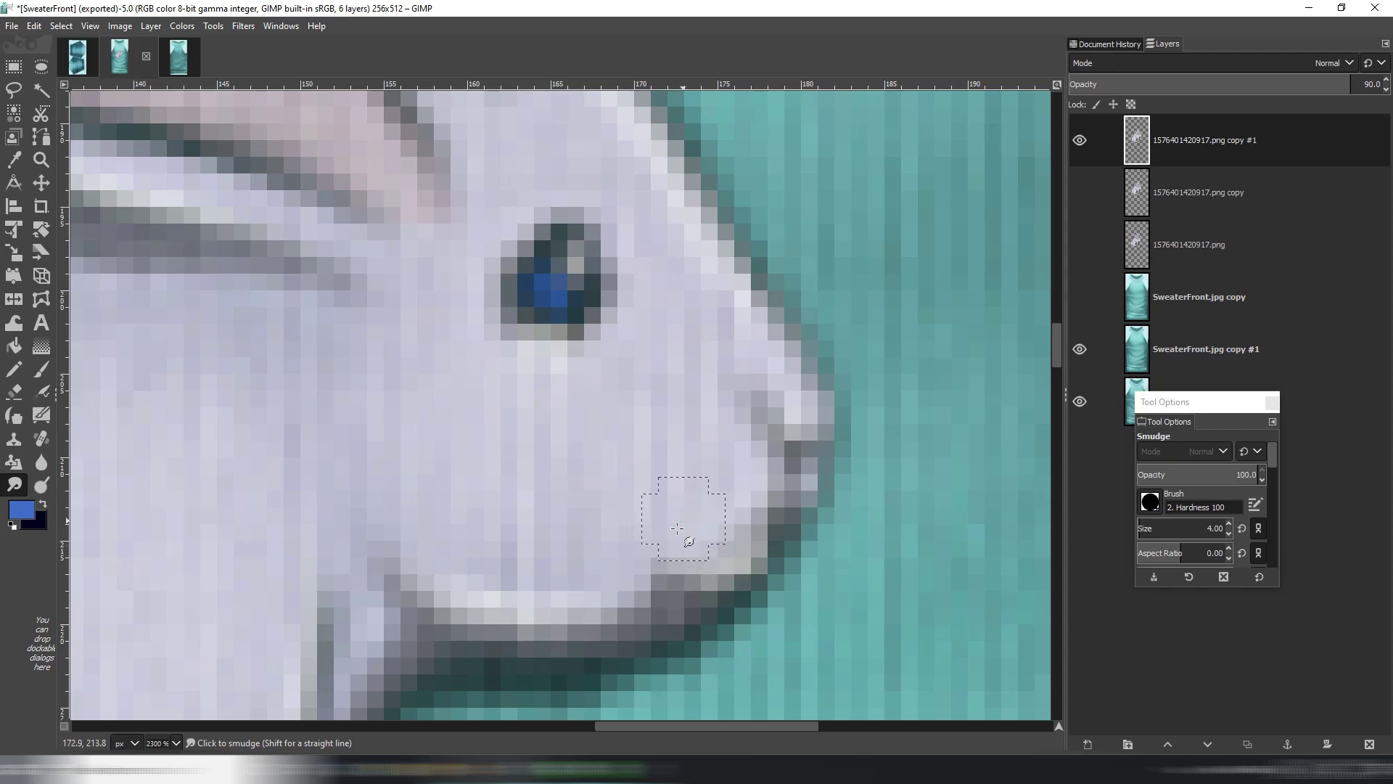
scroll(726, 501, "down", 7)
scroll(847, 457, "up", 5)
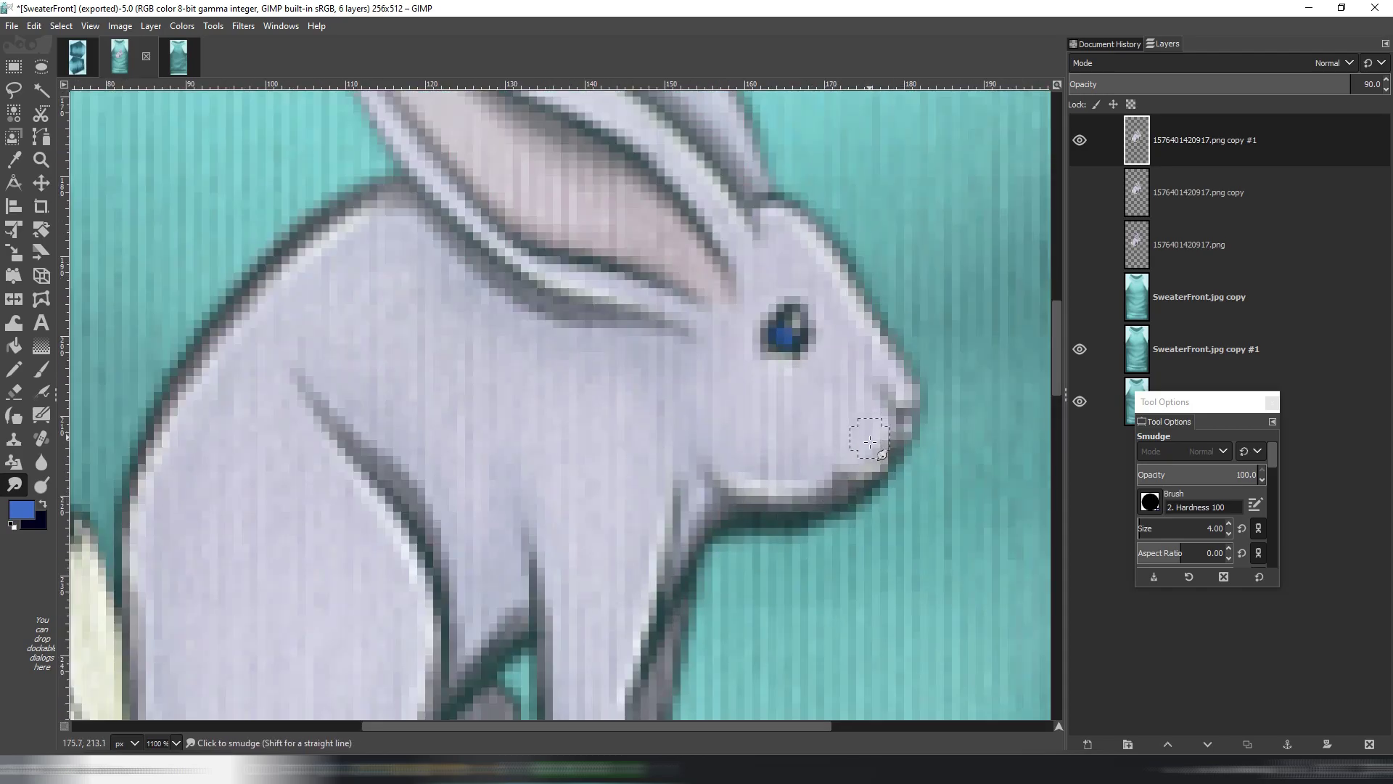
left_click_drag(799, 486, 840, 497)
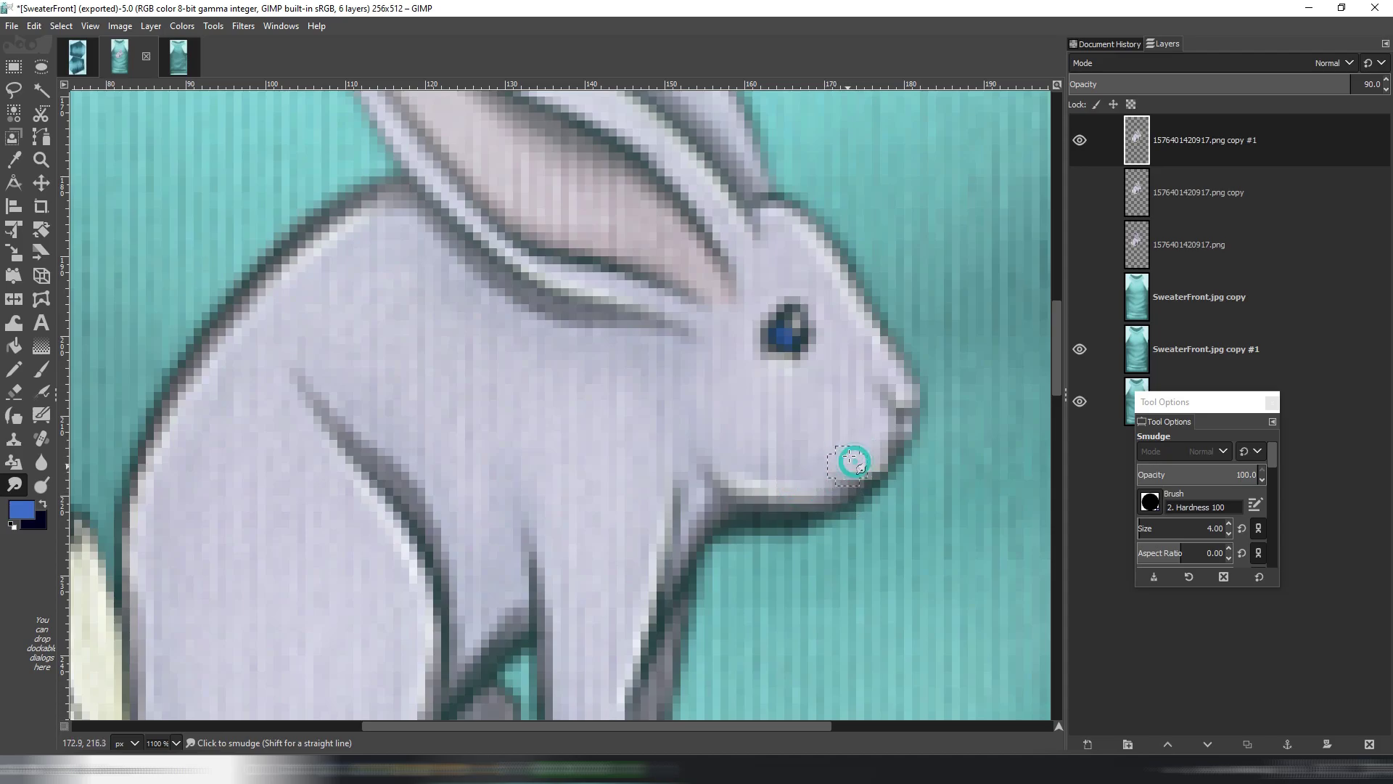
scroll(836, 462, "down", 3)
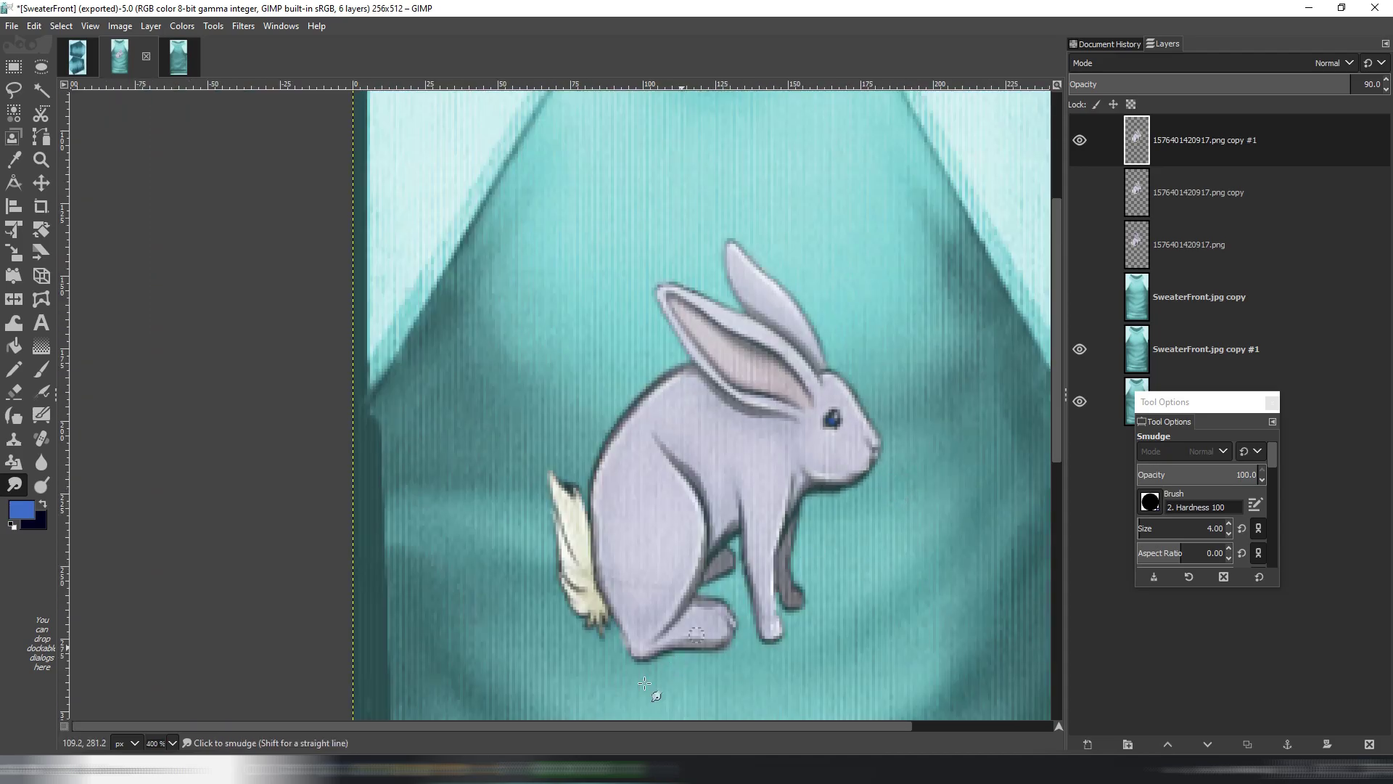
Switch to the IMVU editor to view the rabbit on the avatar's sweater, and return to GIMP.
left_click(620, 769)
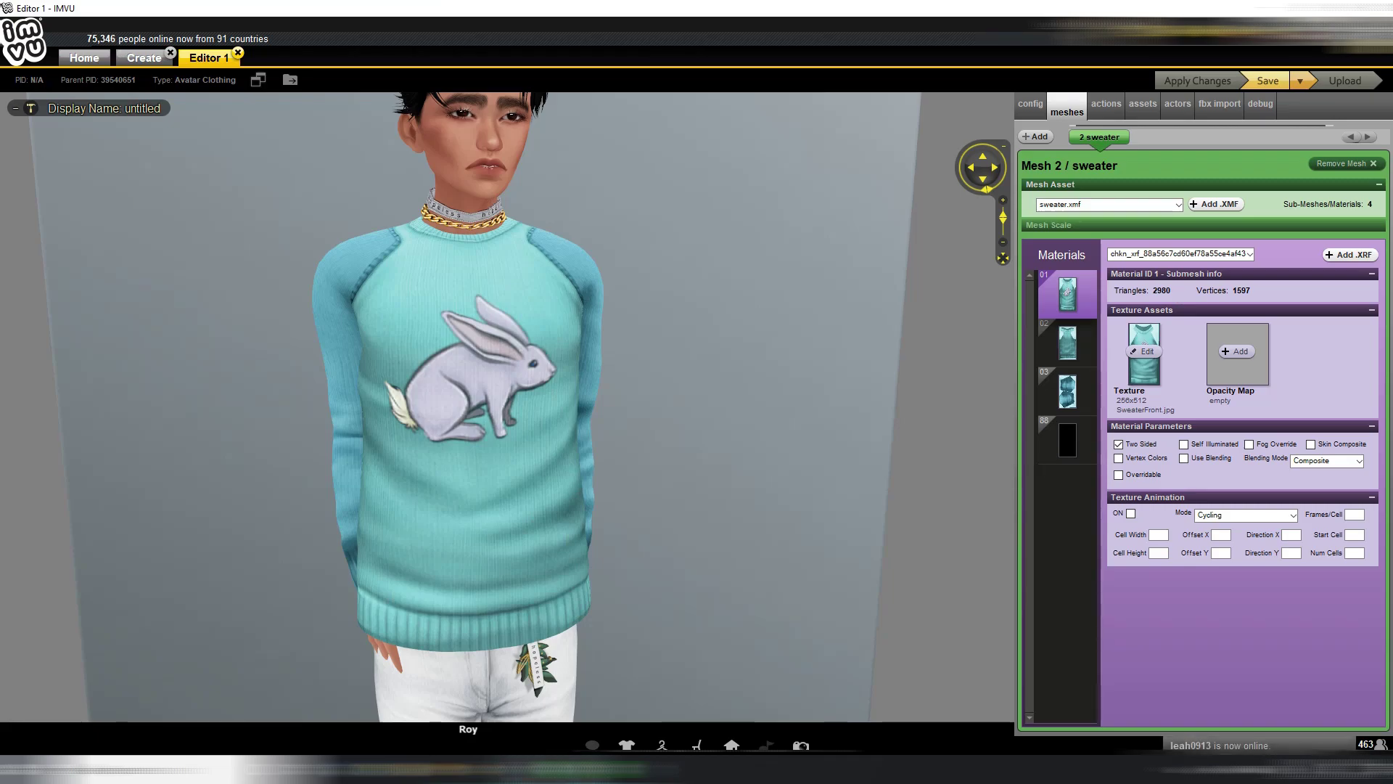
key("alt+Tab")
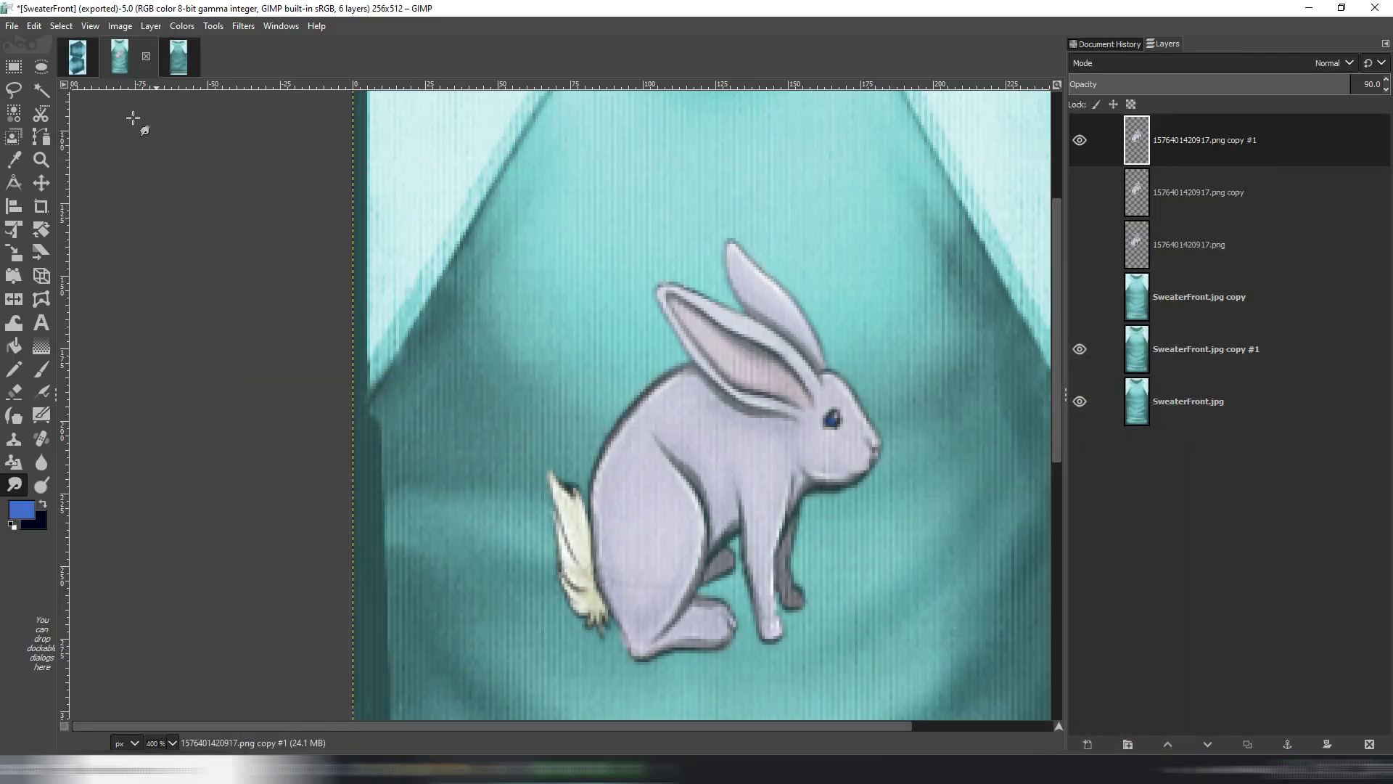
Sample the rabbit's lilac body color as foreground and add a new layer above the rabbit.
left_click(24, 161)
scroll(619, 557, "up", 2)
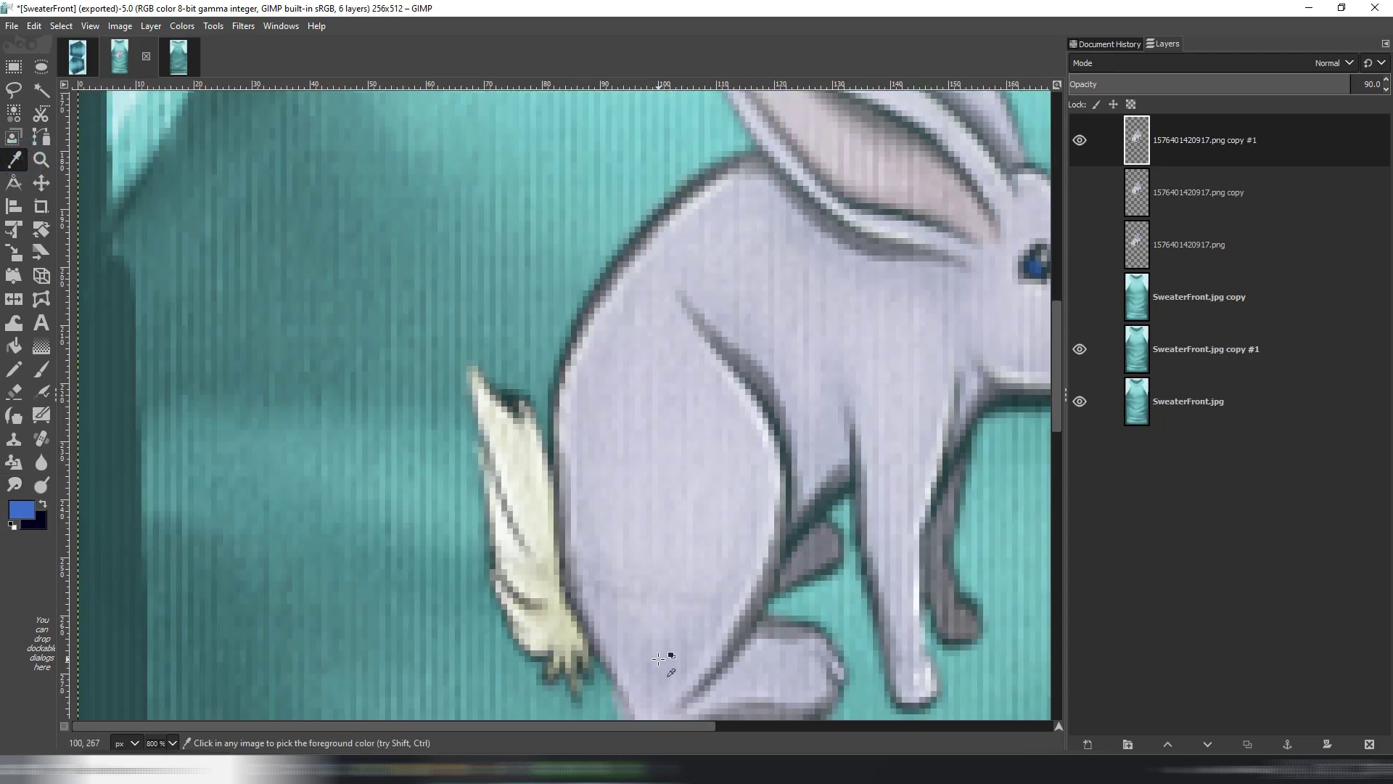
left_click(152, 26)
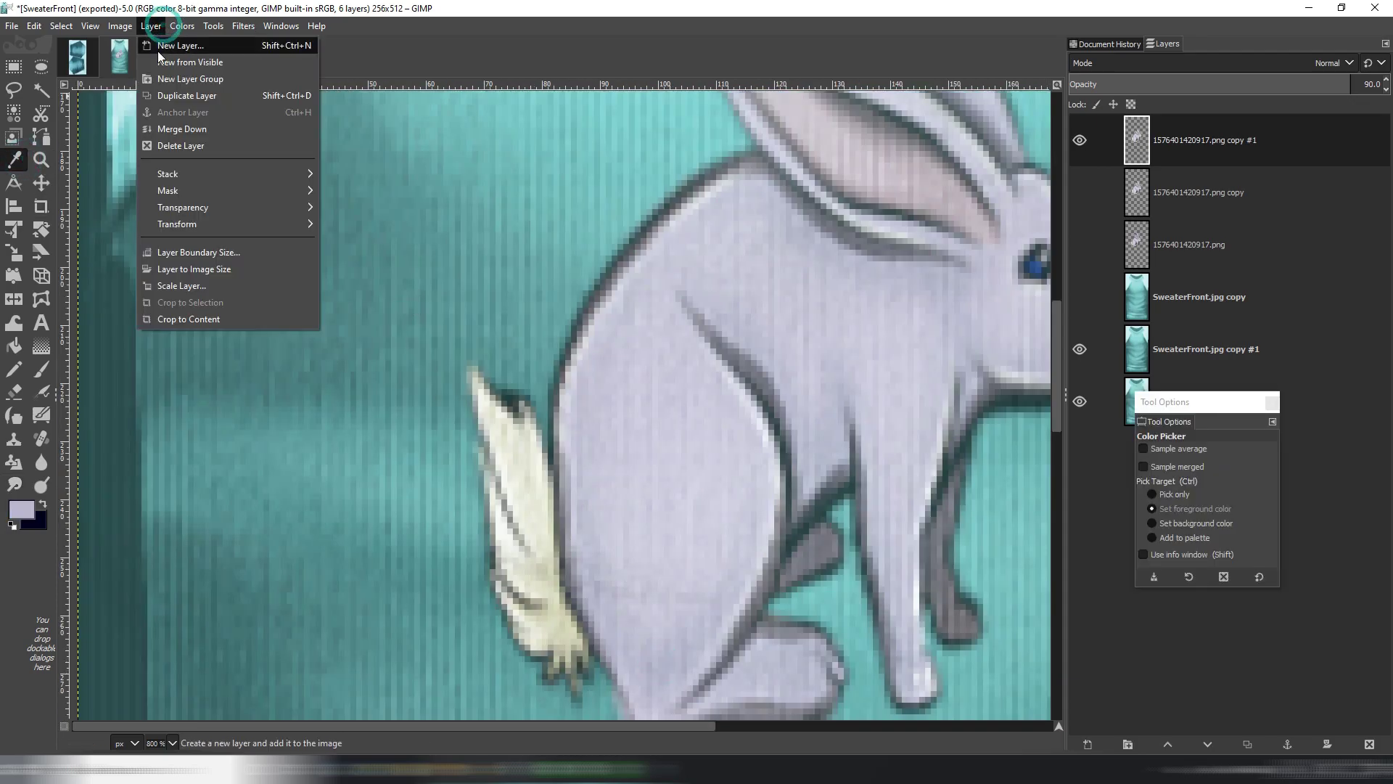
left_click(190, 41)
left_click(771, 571)
Paint a shading patch on the haunch beside the tail with a size 7 Paintbrush, and set the new layer's mode to Multiply.
left_click(42, 368)
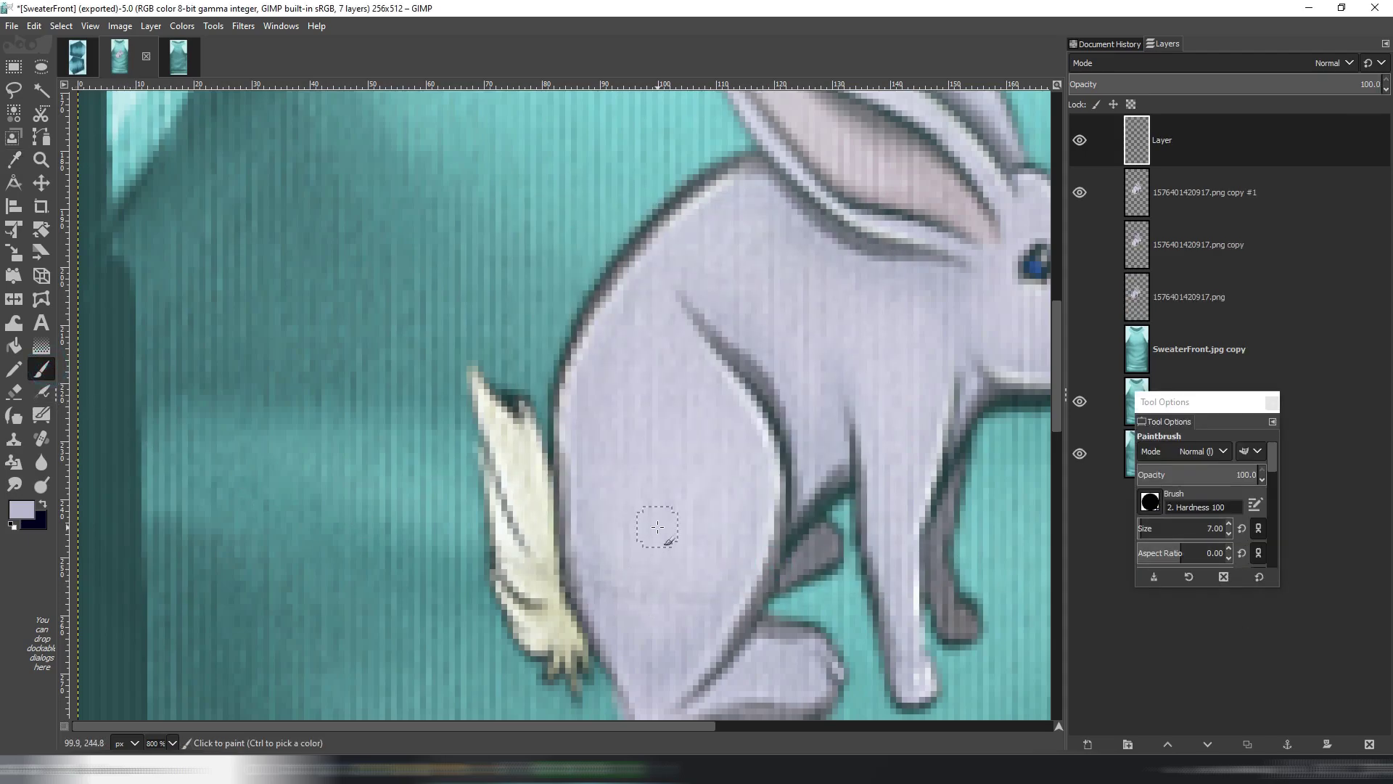
left_click(612, 547)
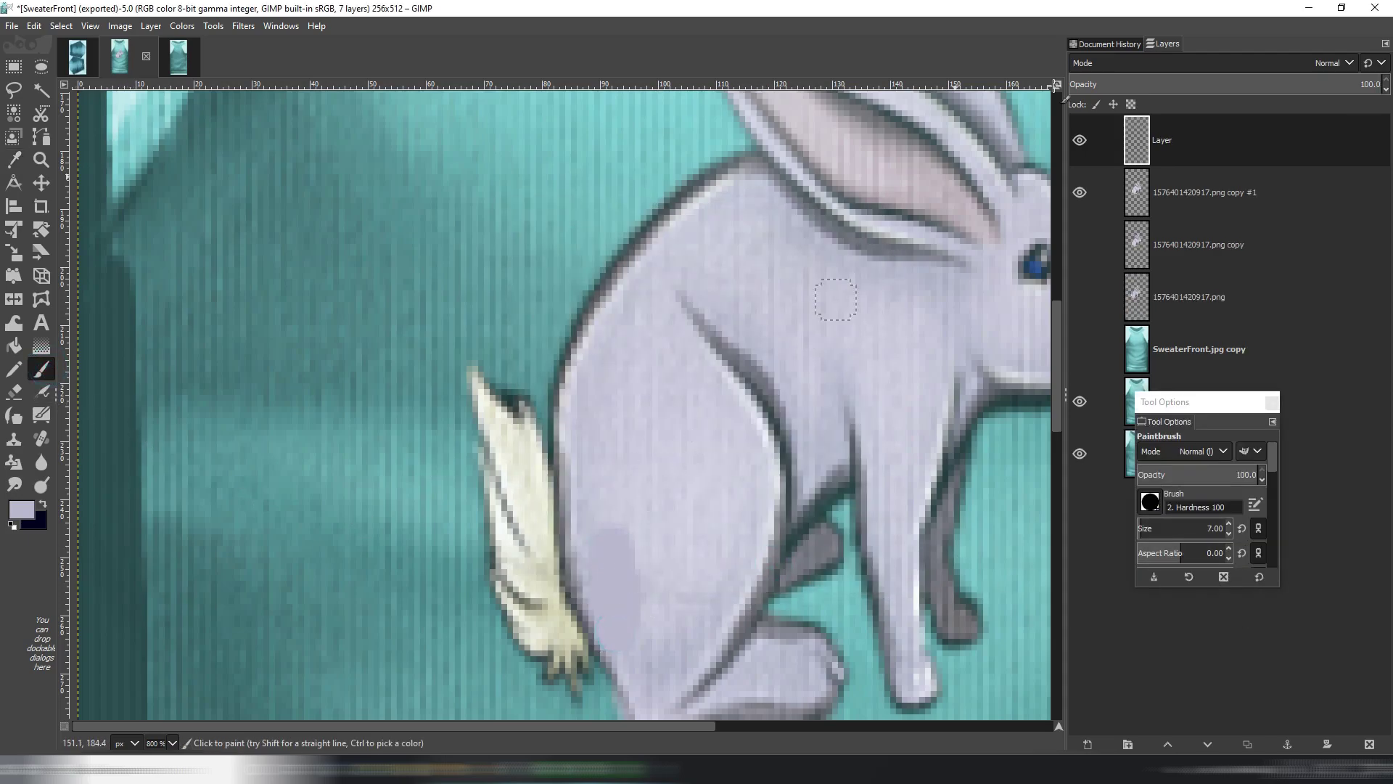
left_click(1265, 65)
left_click(1151, 310)
scroll(843, 419, "down", 2)
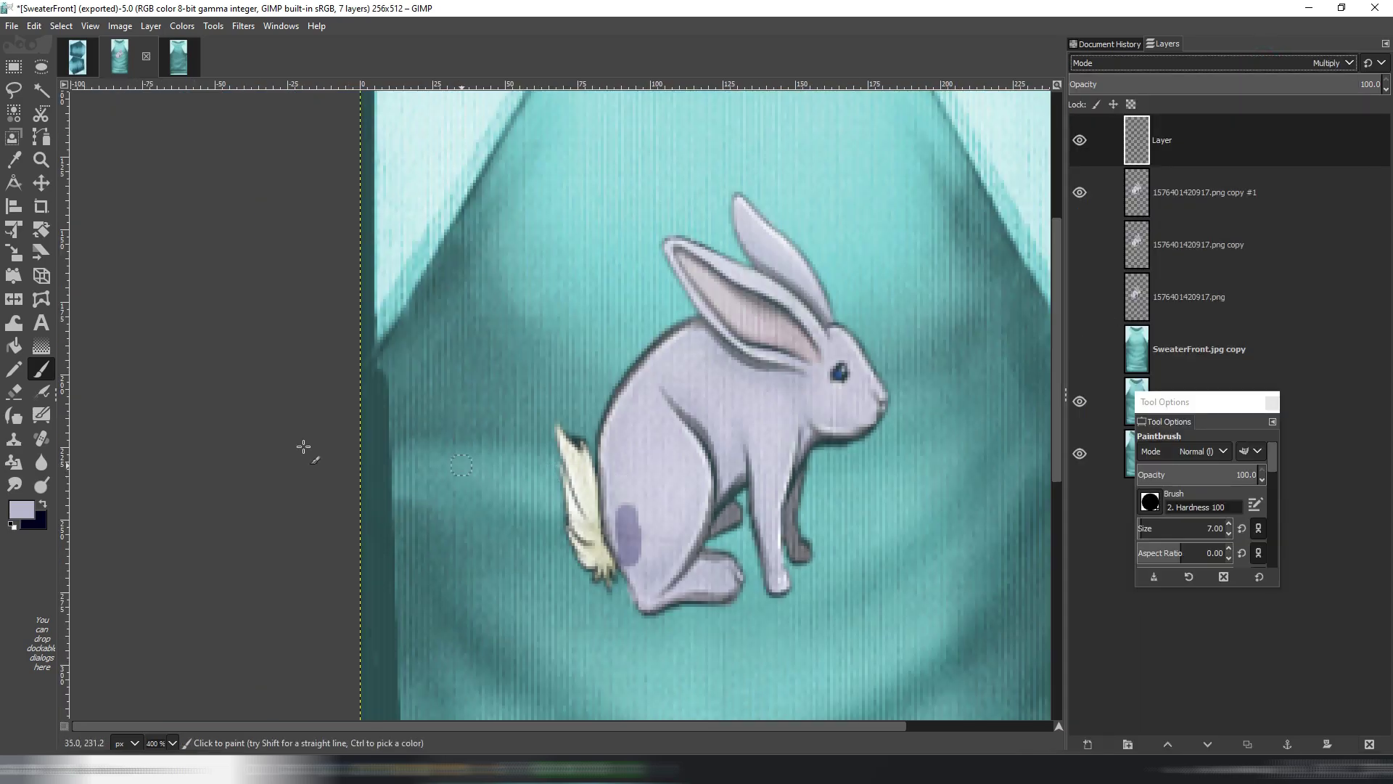
Spread the shading patch up and down the rabbit's haunch with the Smudge tool at size 10.
left_click(16, 485)
key("bracketright")
key("bracketright")
key("bracketright")
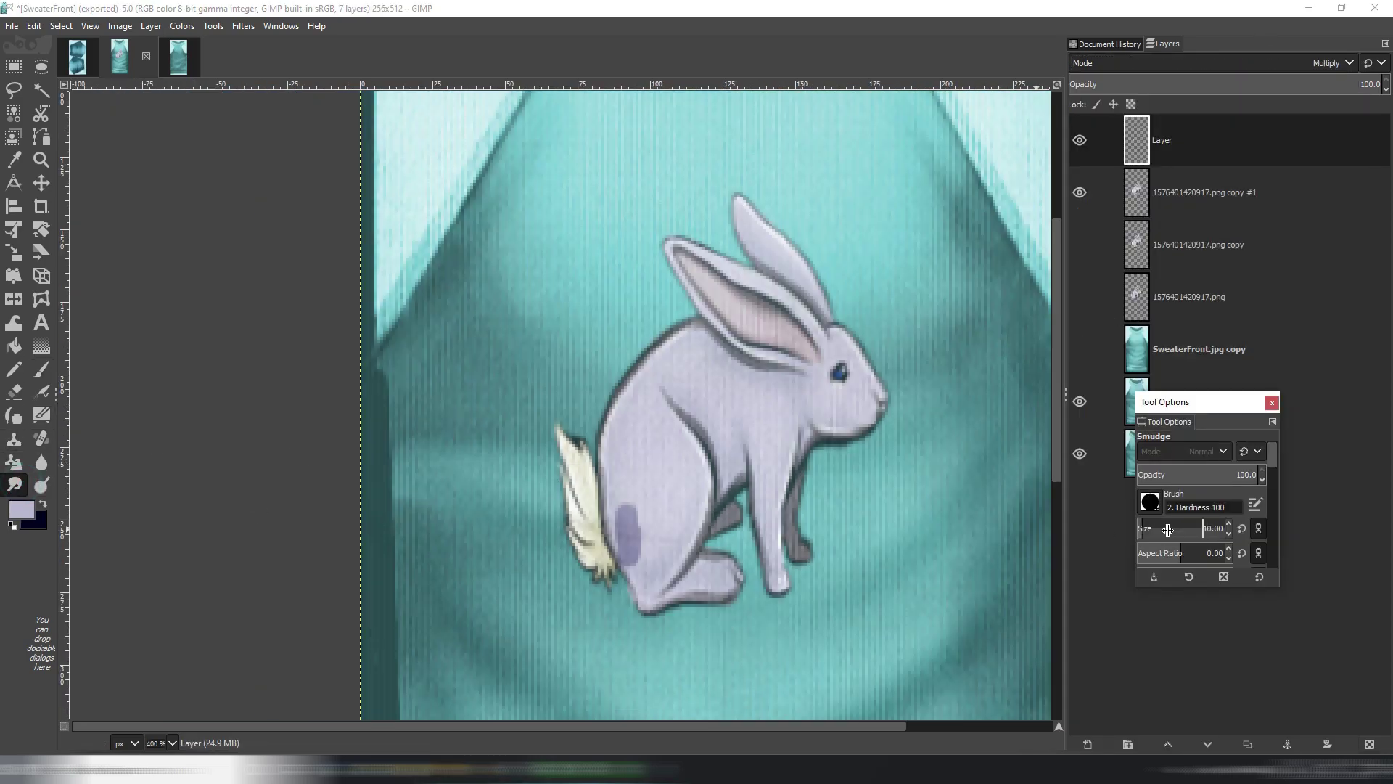
scroll(566, 558, "up", 1)
left_click_drag(672, 485, 648, 429)
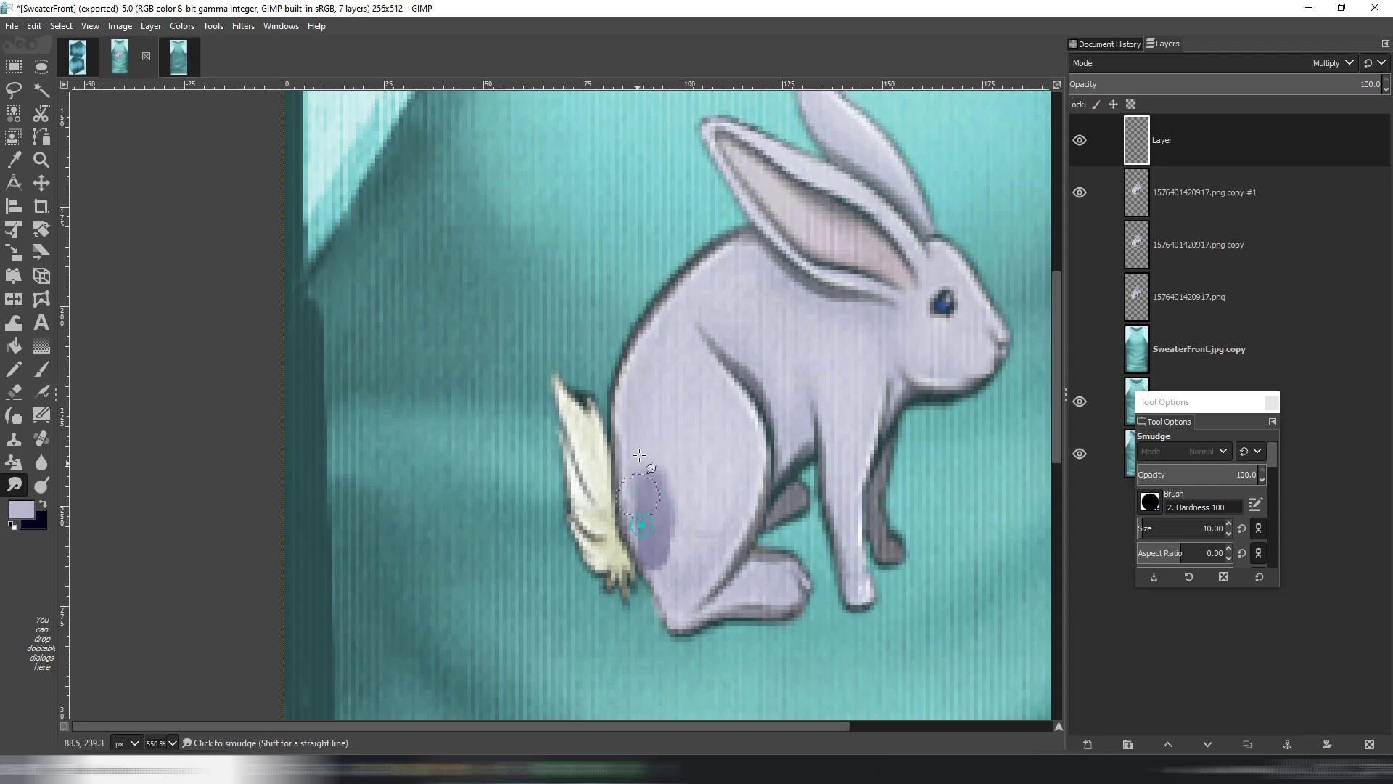
left_click_drag(647, 507, 662, 550)
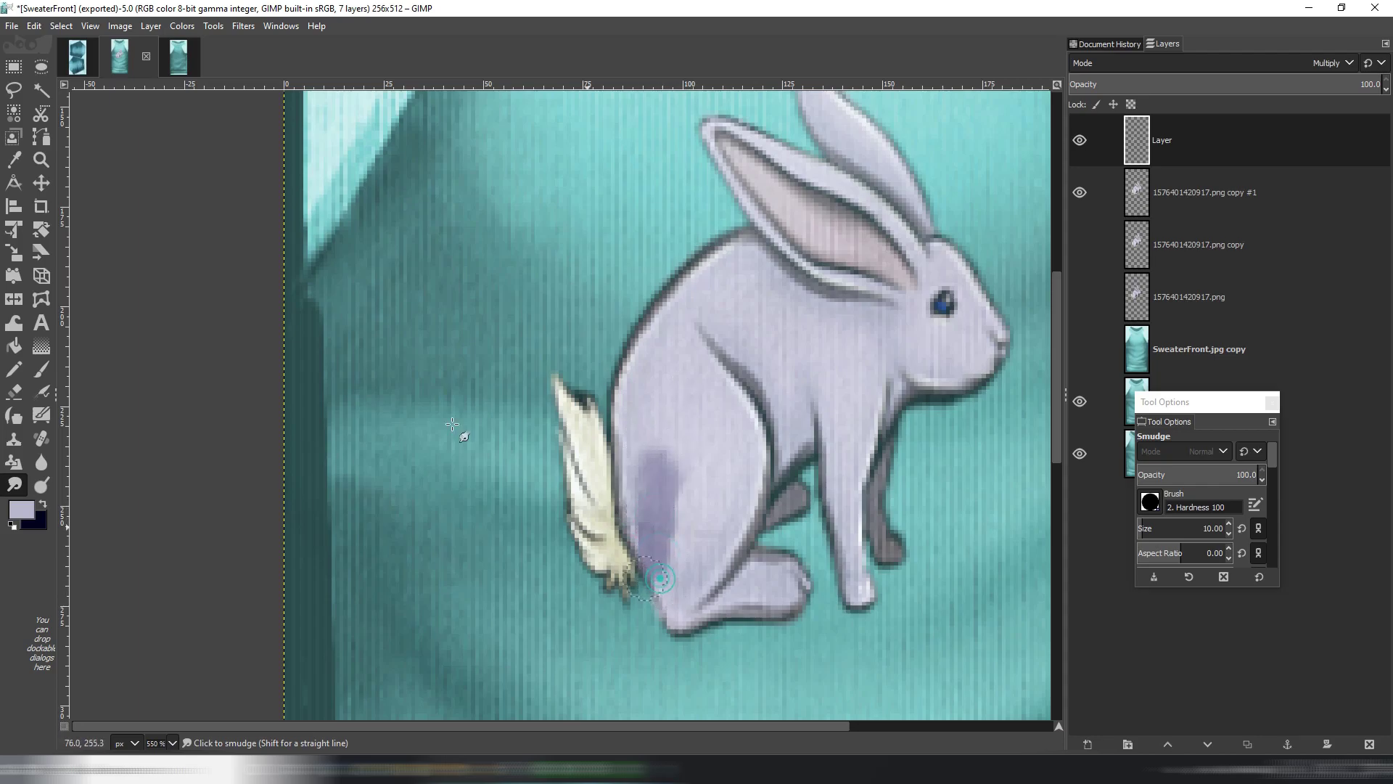
Soften the haunch shading with the Blur tool at size 13 and erase the excess along the tail edge.
left_click(43, 463)
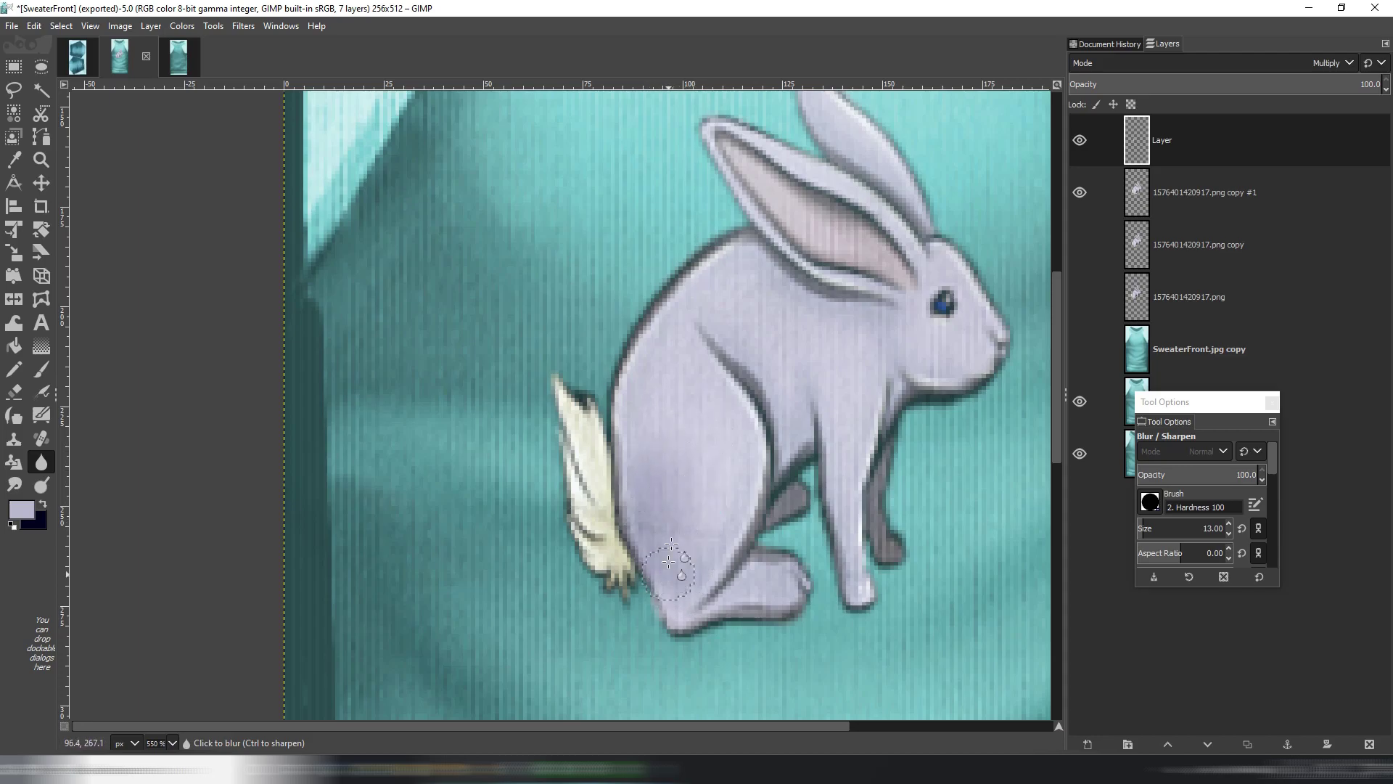
scroll(811, 484, "down", 2)
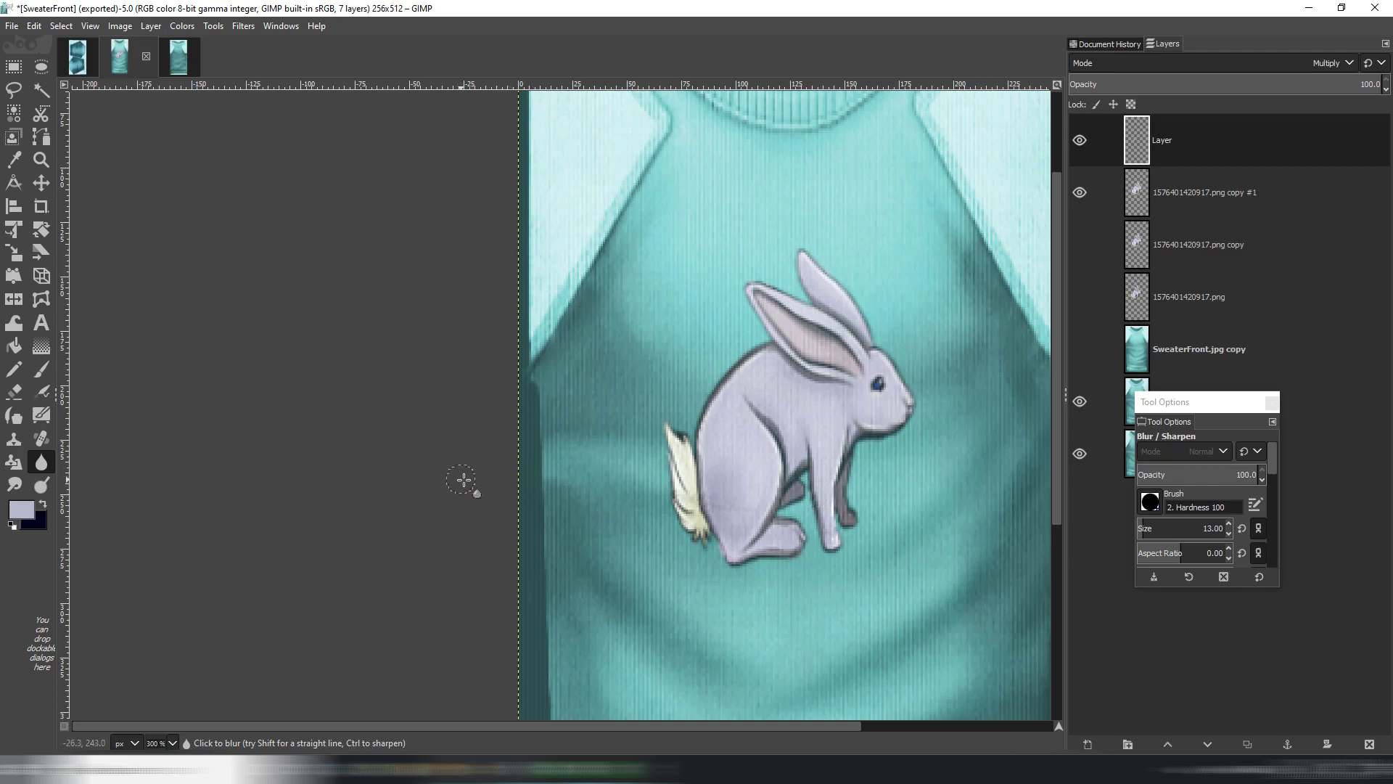
left_click(14, 392)
scroll(819, 538, "up", 2)
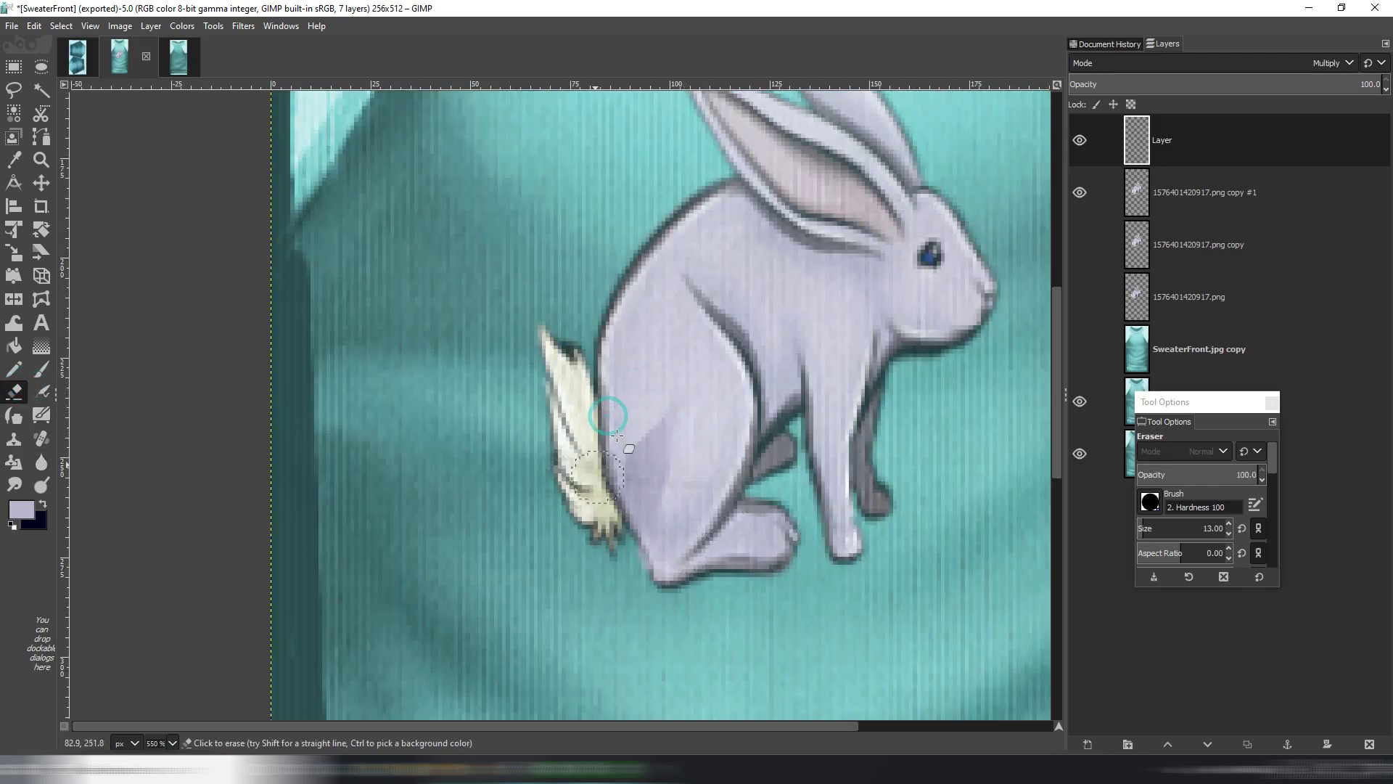
left_click(42, 462)
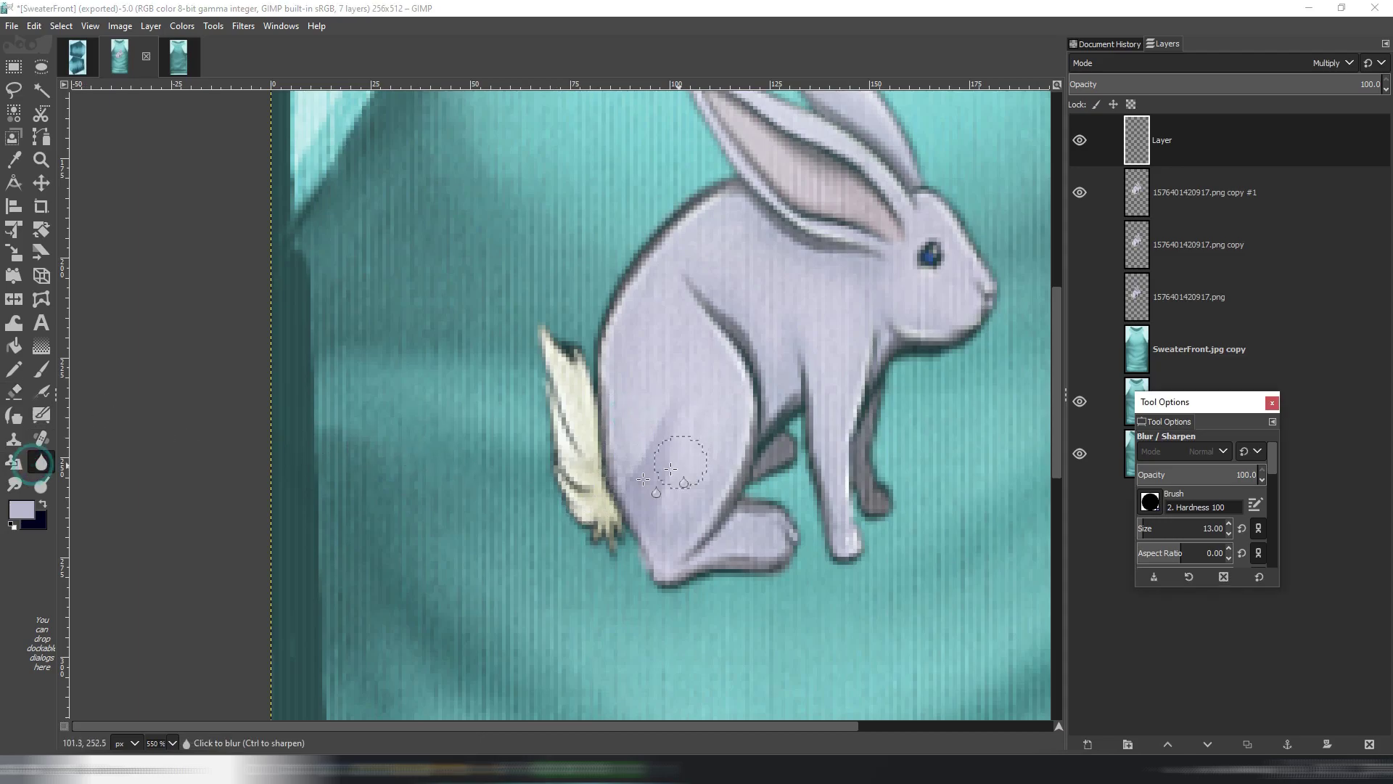
left_click_drag(675, 471, 666, 521)
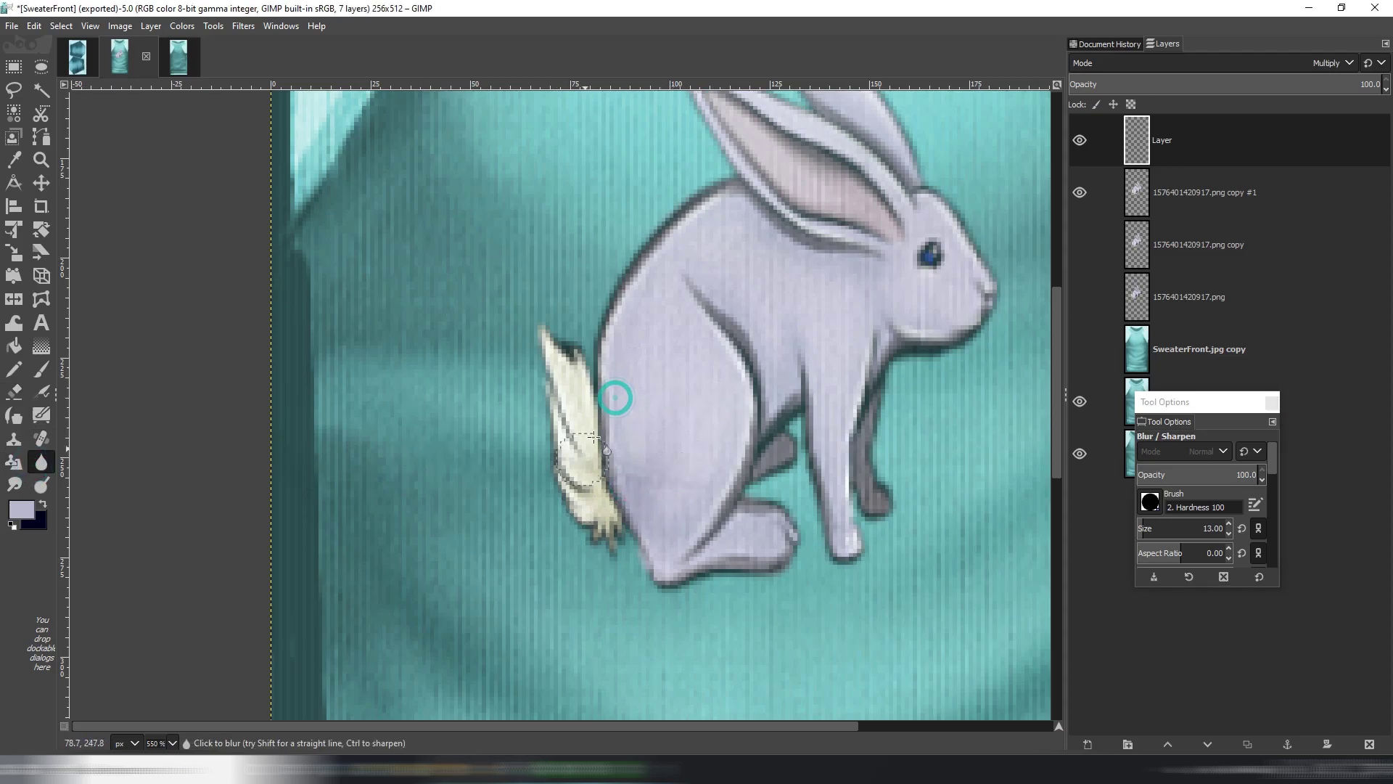
scroll(899, 295, "down", 1)
left_click_drag(851, 335, 743, 419)
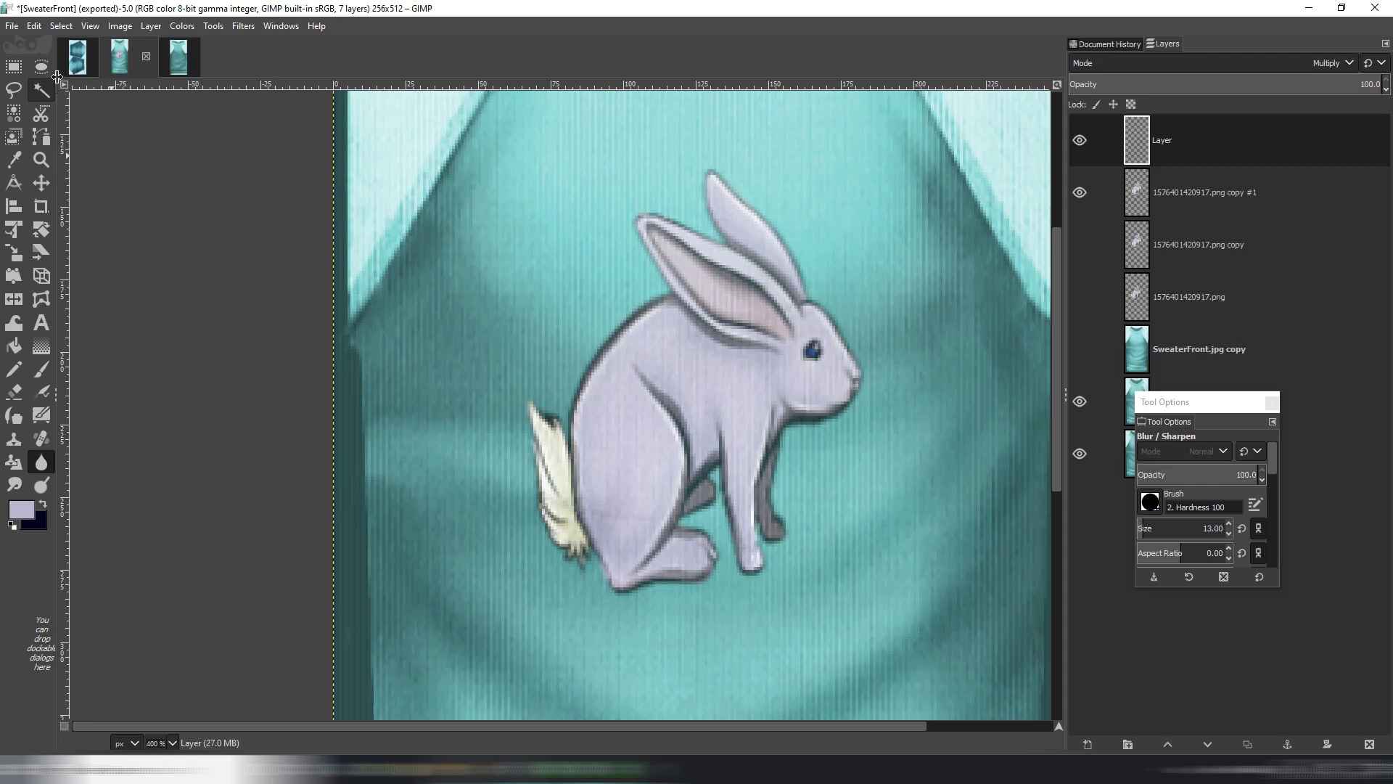
Raise the opacity of the rabbit layer 1576401420917.png copy #1 to 100.
left_click(1187, 192)
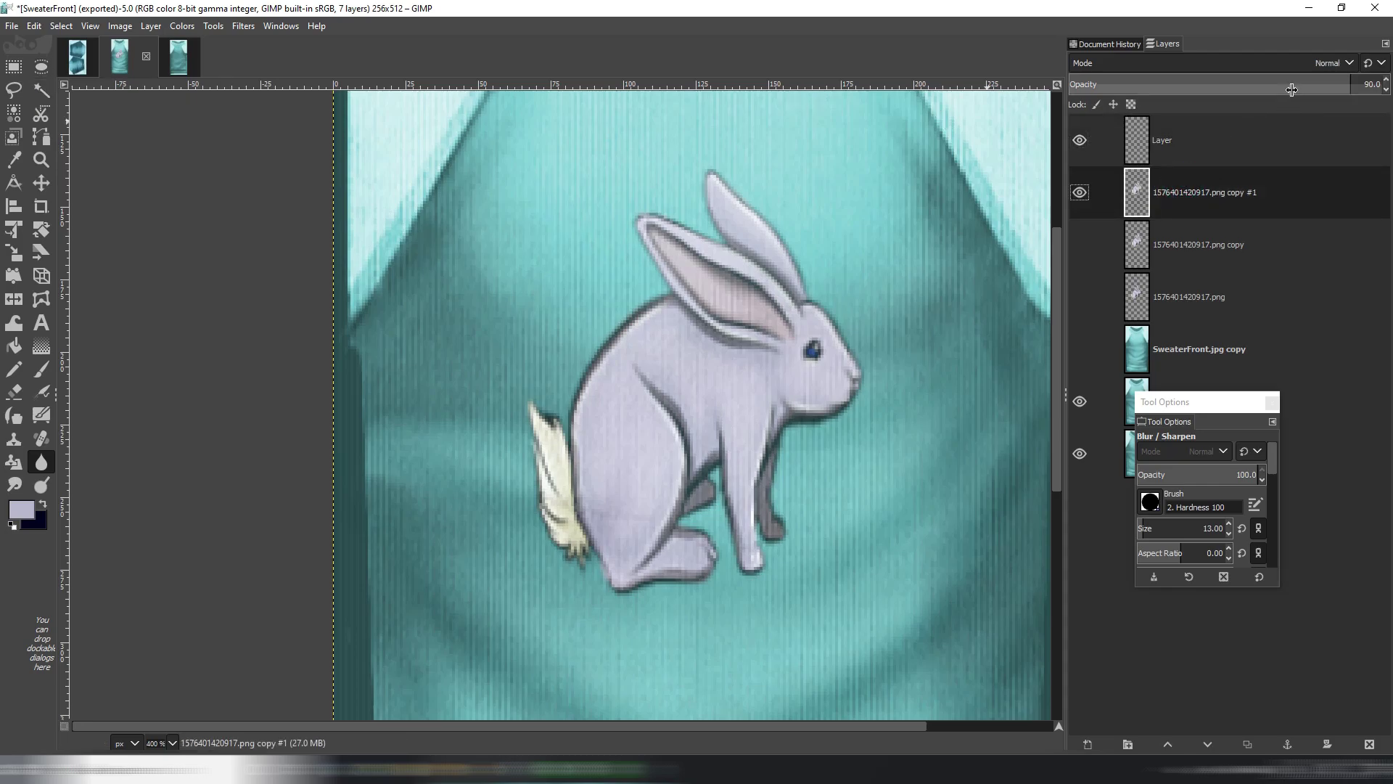
key("shift+ctrl+d")
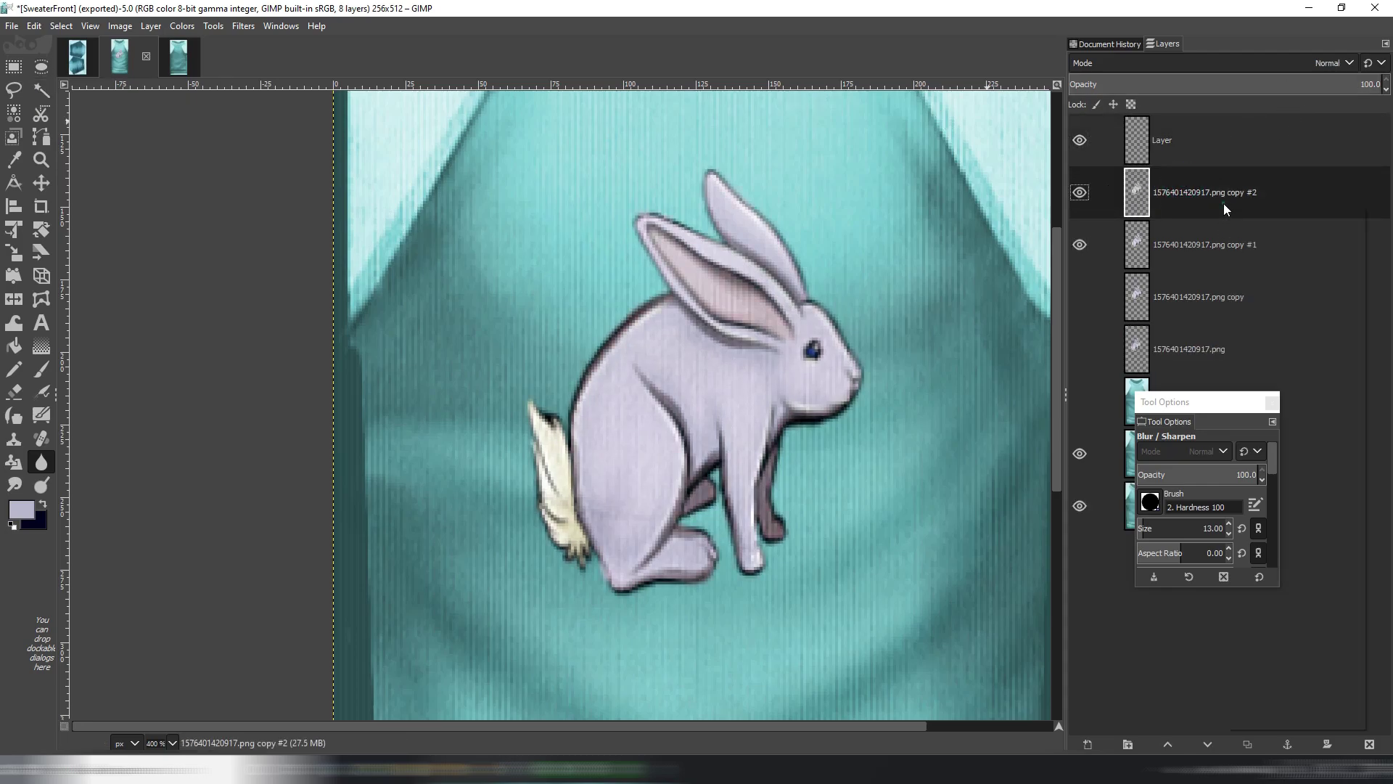
right_click(1224, 203)
left_click(1211, 254)
left_click(1199, 247)
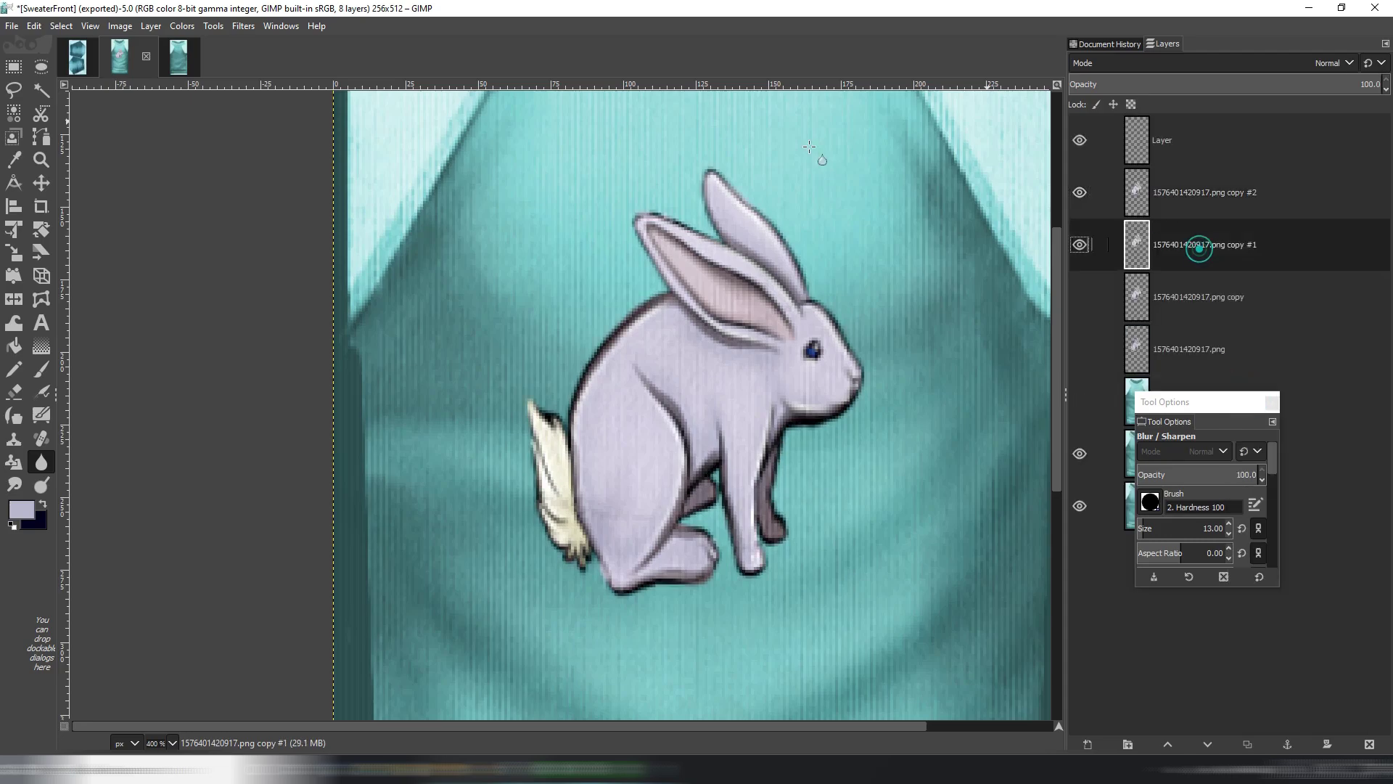
left_click(192, 28)
left_click(225, 412)
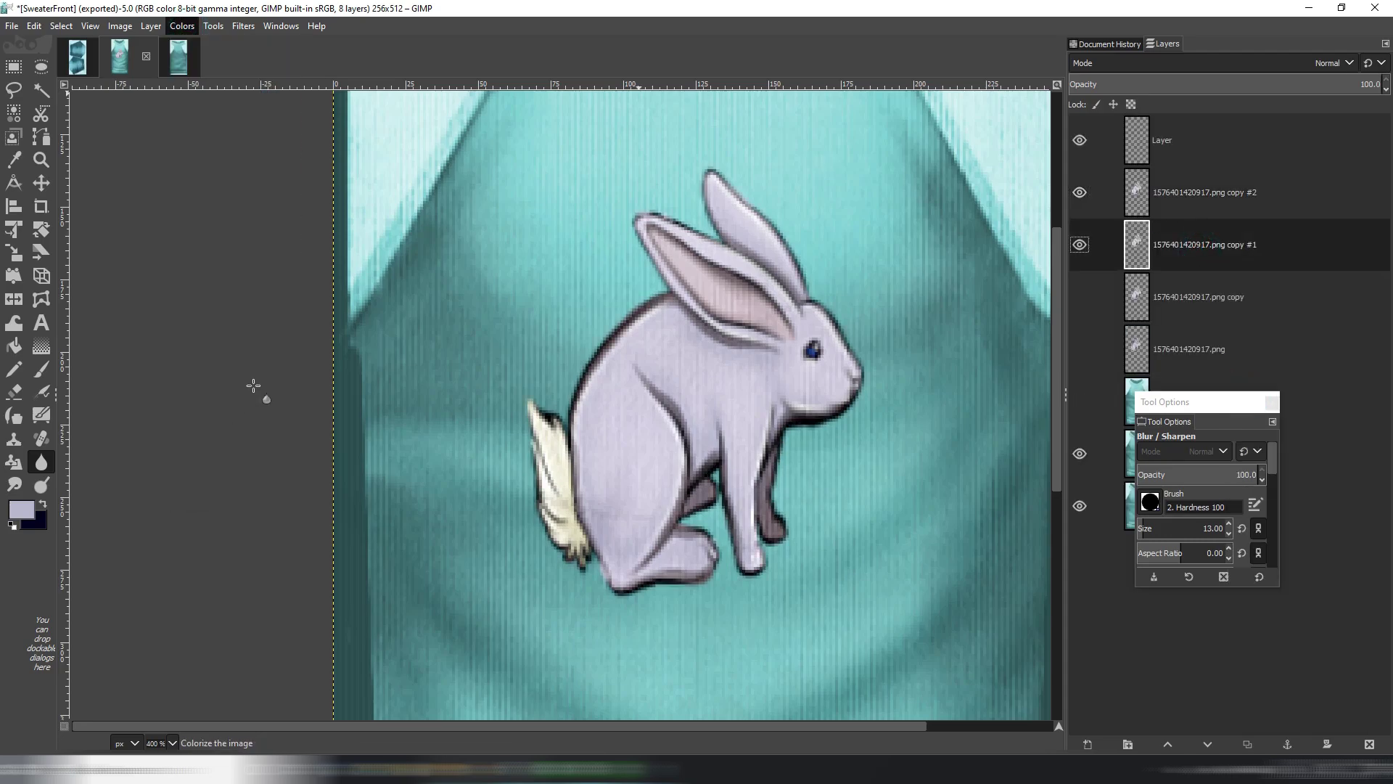
left_click_drag(975, 209, 685, 236)
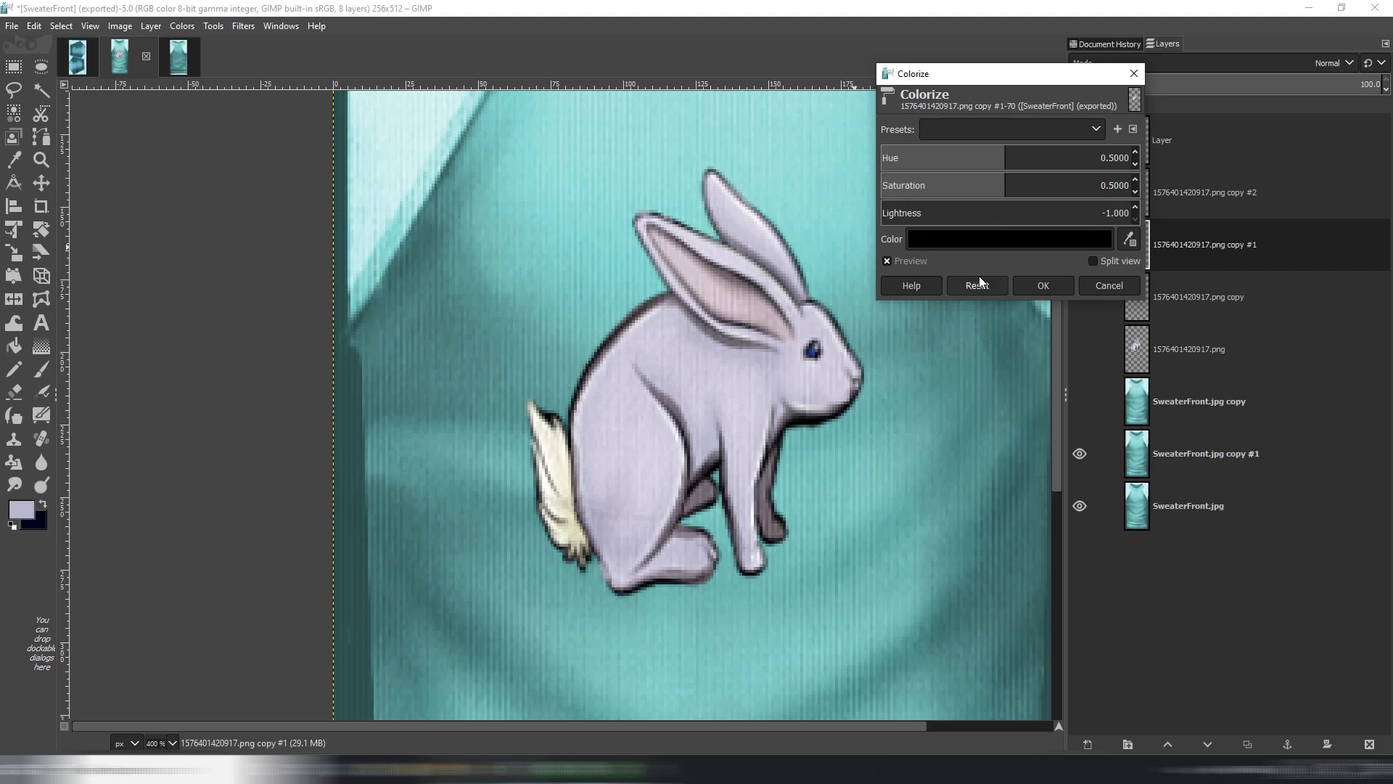
left_click(1103, 280)
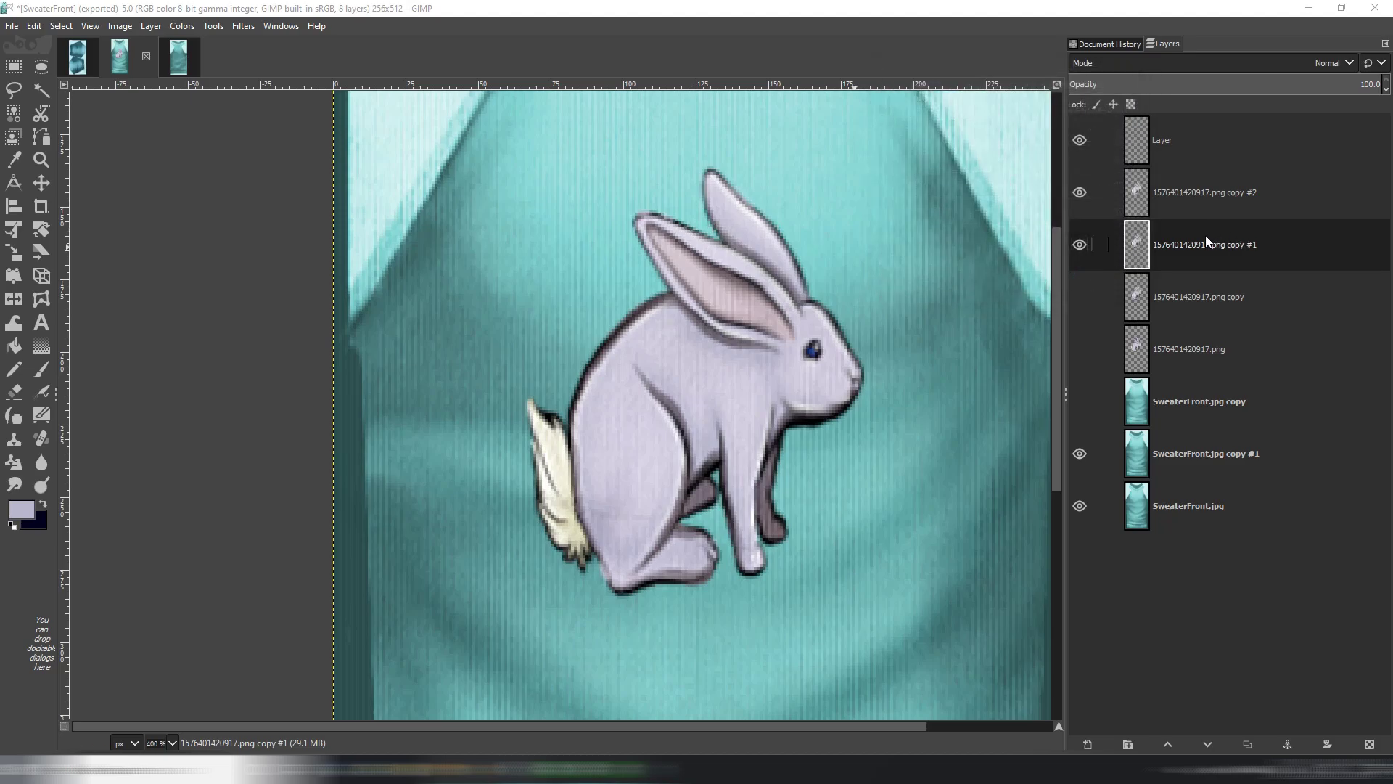
left_click(1177, 234)
key("ctrl+z")
key("ctrl+z")
key("ctrl+shift+d")
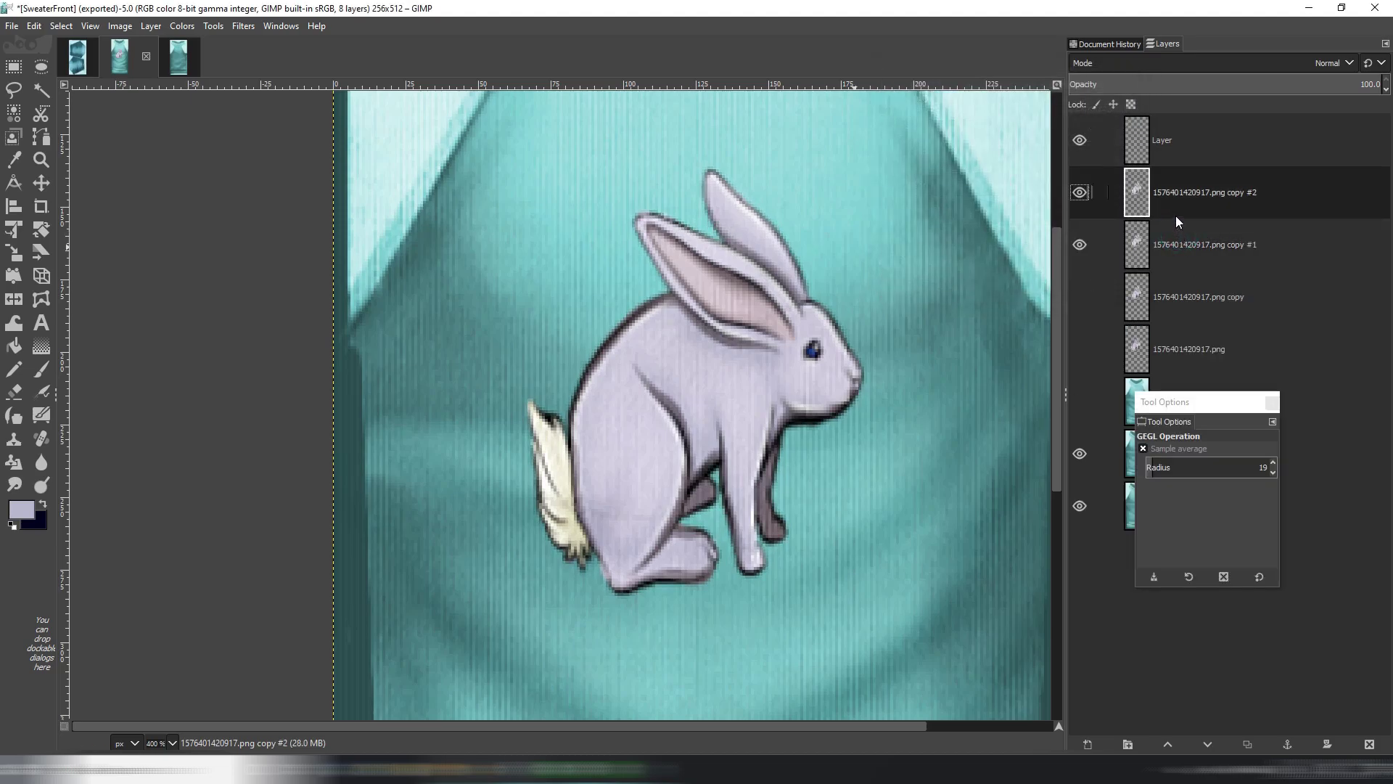
key("ctrl+z")
On the 1576401420917.png copy #1 layer, free-select the rabbit's upper ears and chin with feathered edges, radius 14.7.
left_click(1188, 207)
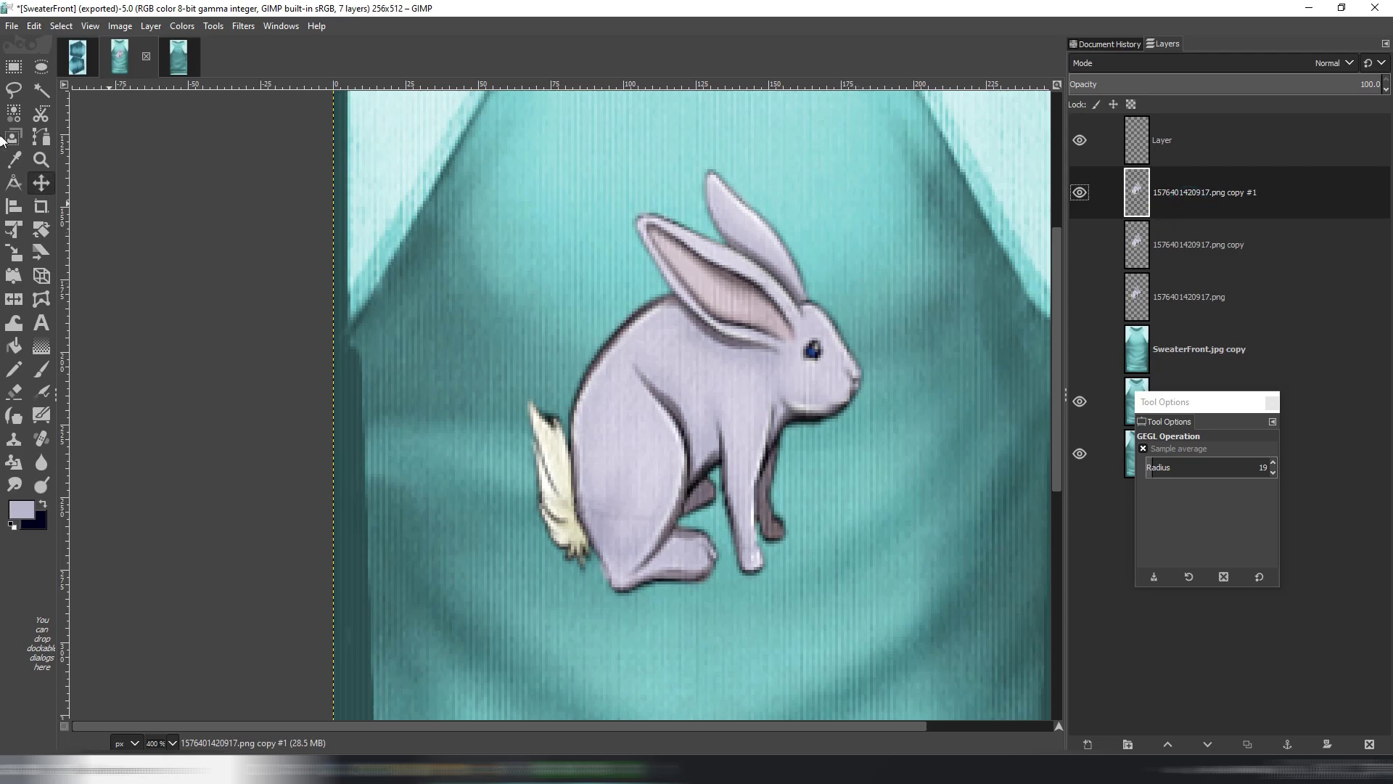
left_click(14, 89)
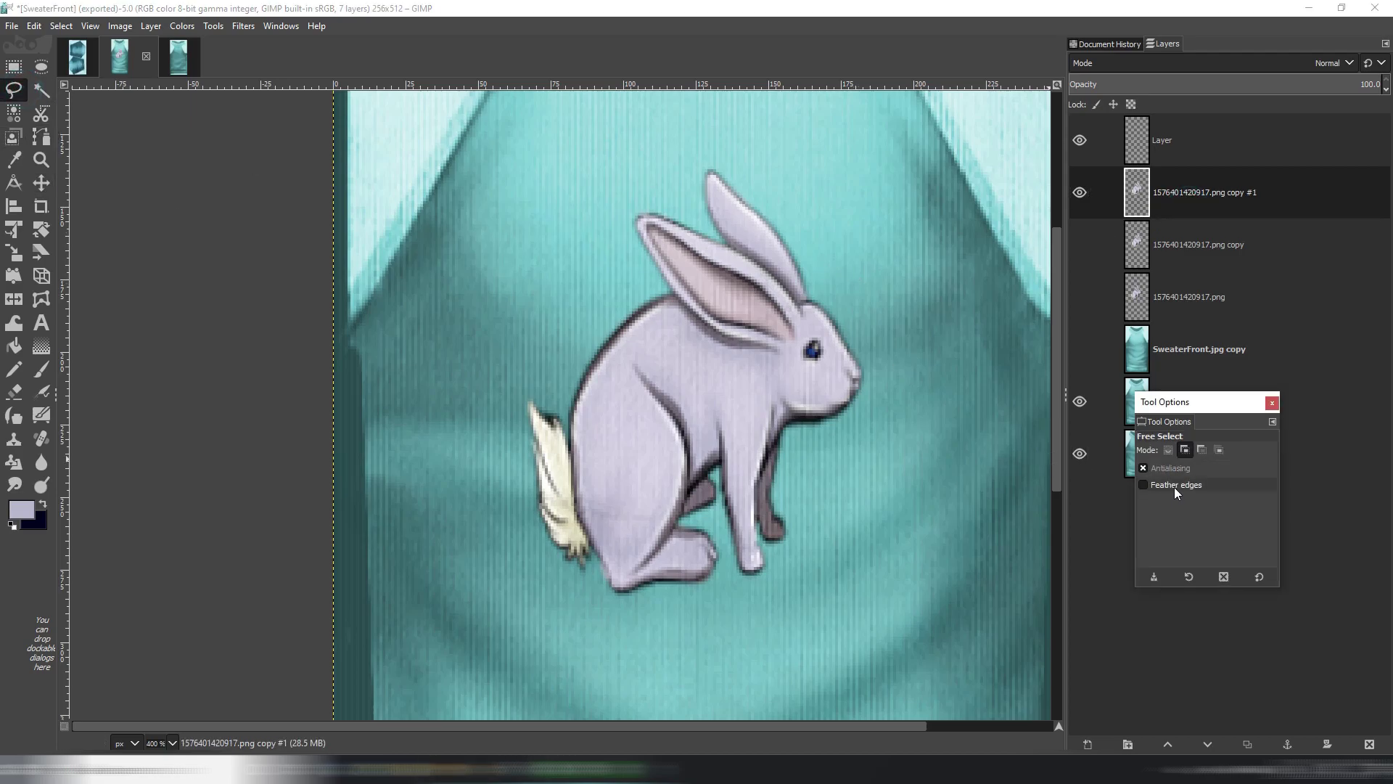
left_click(1171, 485)
left_click_drag(903, 299, 856, 279)
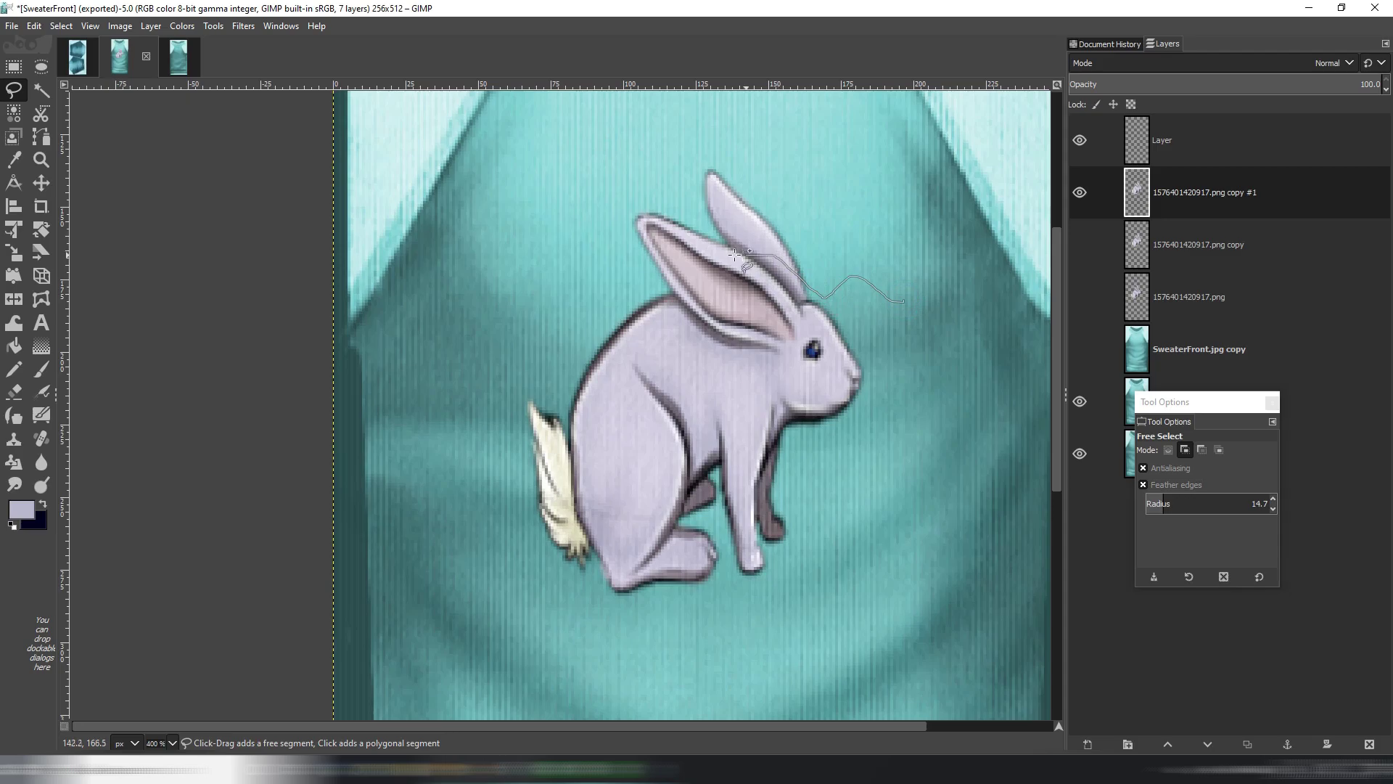
left_click(903, 300)
key("Return")
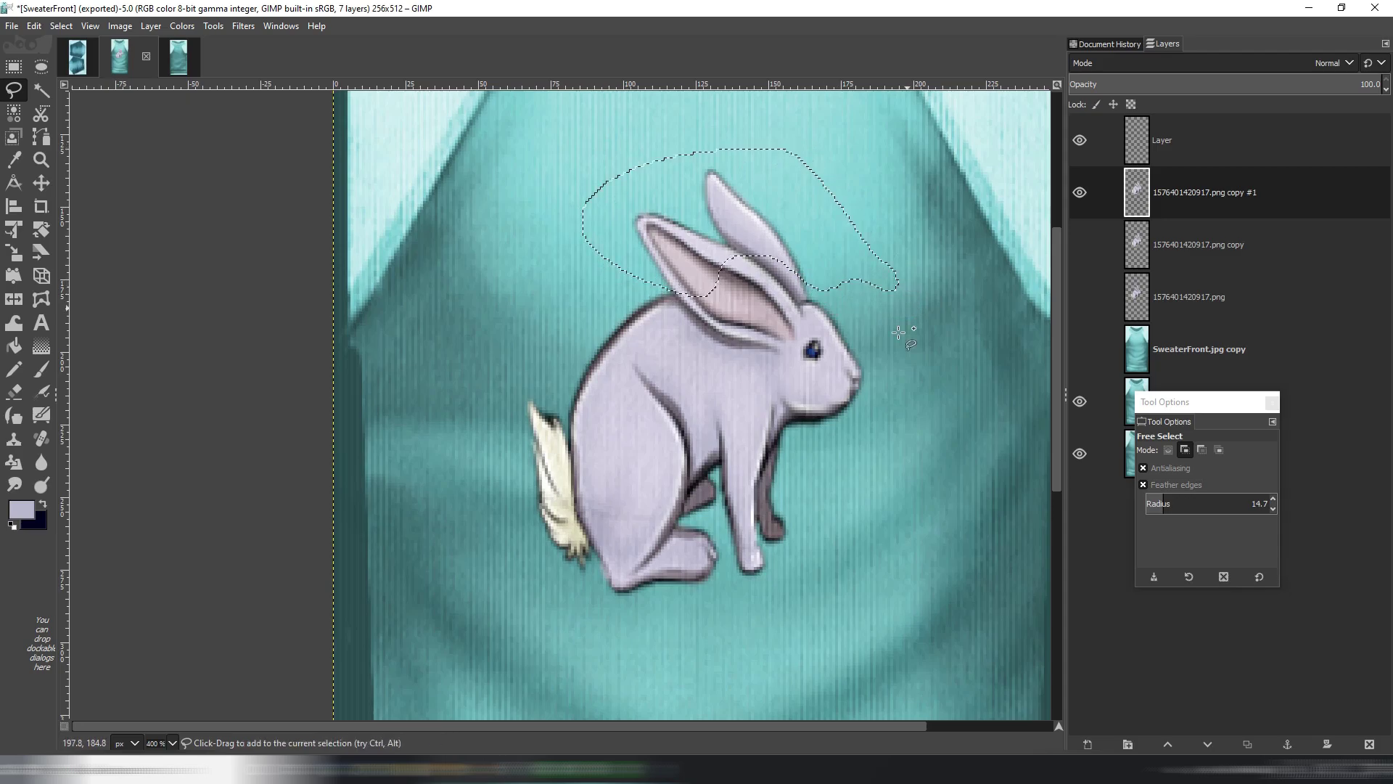
left_click_drag(822, 390, 834, 400)
key("Return")
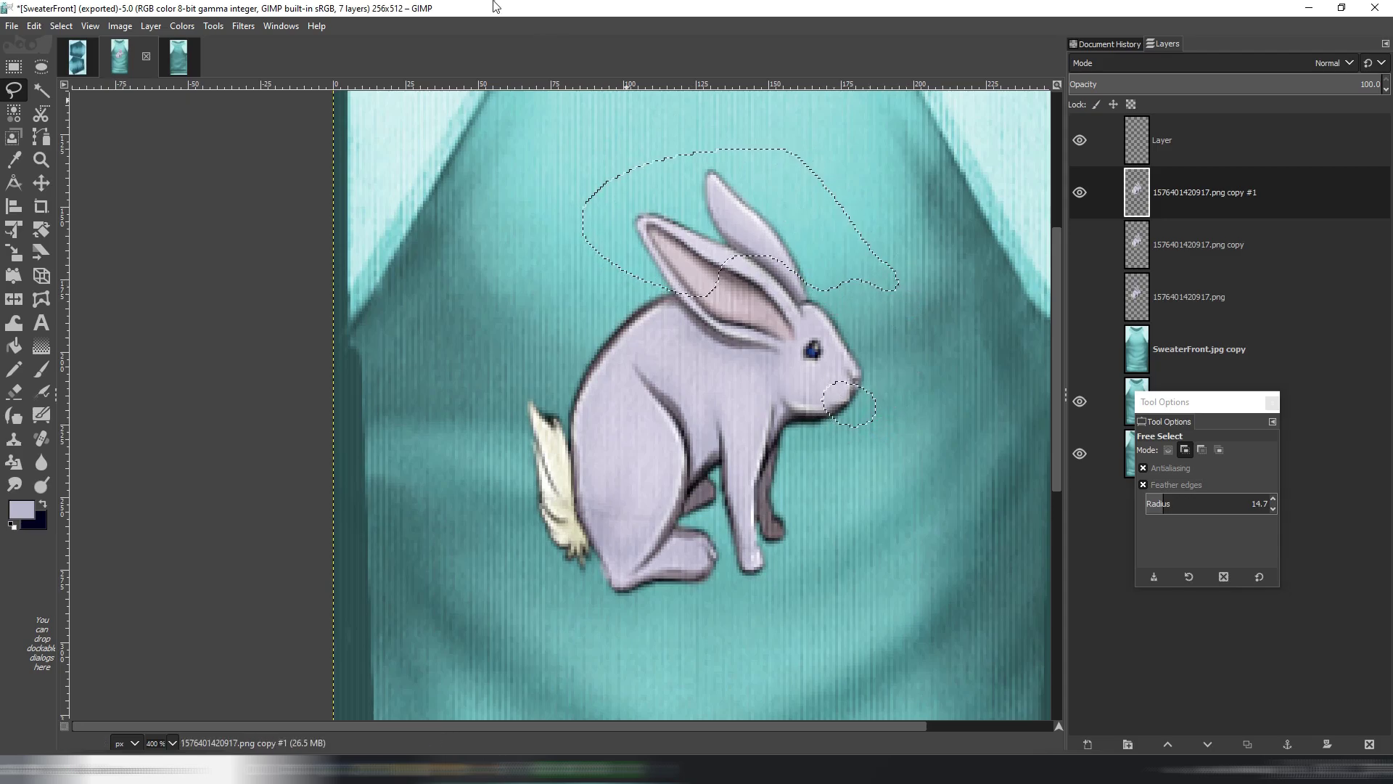
Sharpen the selected rabbit ears and chin with sharpness 40, and clear the selection.
left_click(242, 27)
mouse_move(282, 140)
left_click(497, 295)
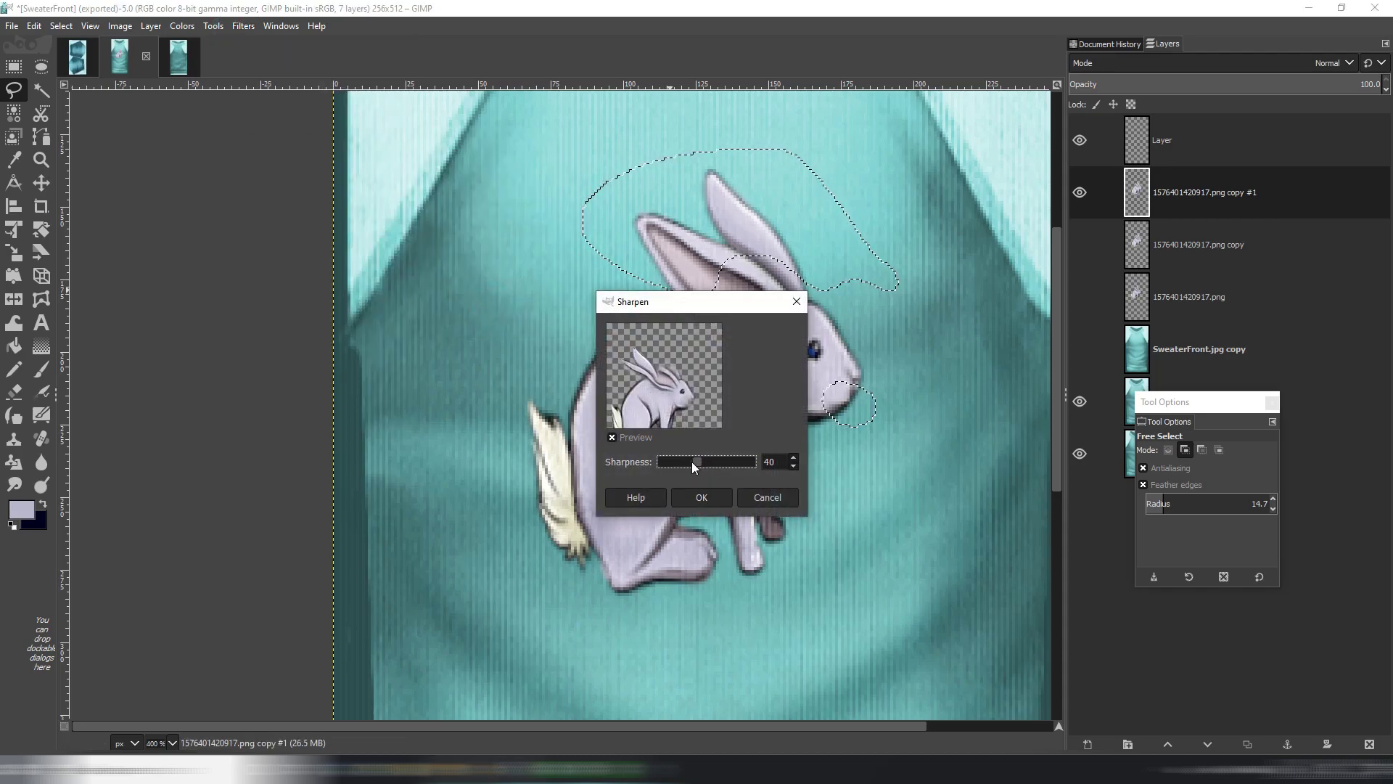
left_click(700, 497)
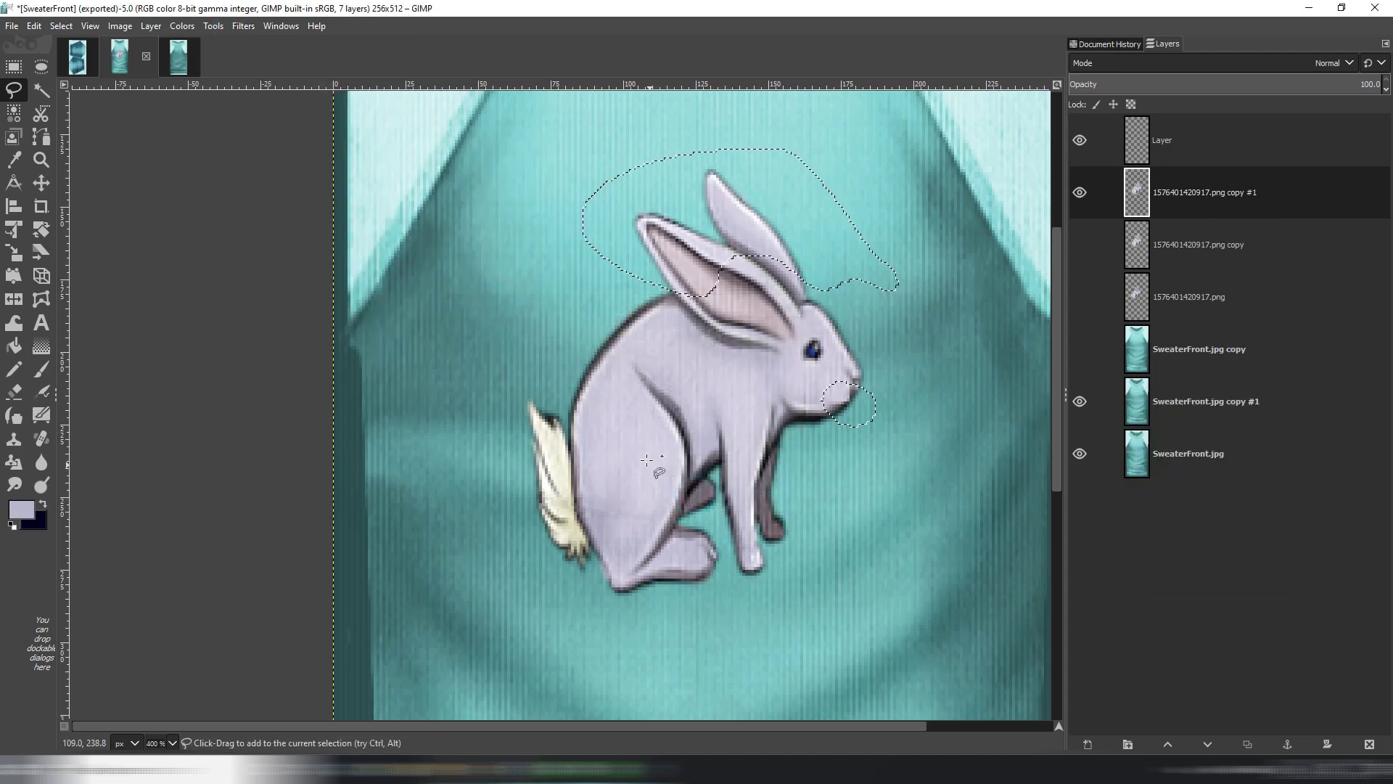
left_click(61, 26)
left_click(84, 65)
scroll(695, 310, "down", 4)
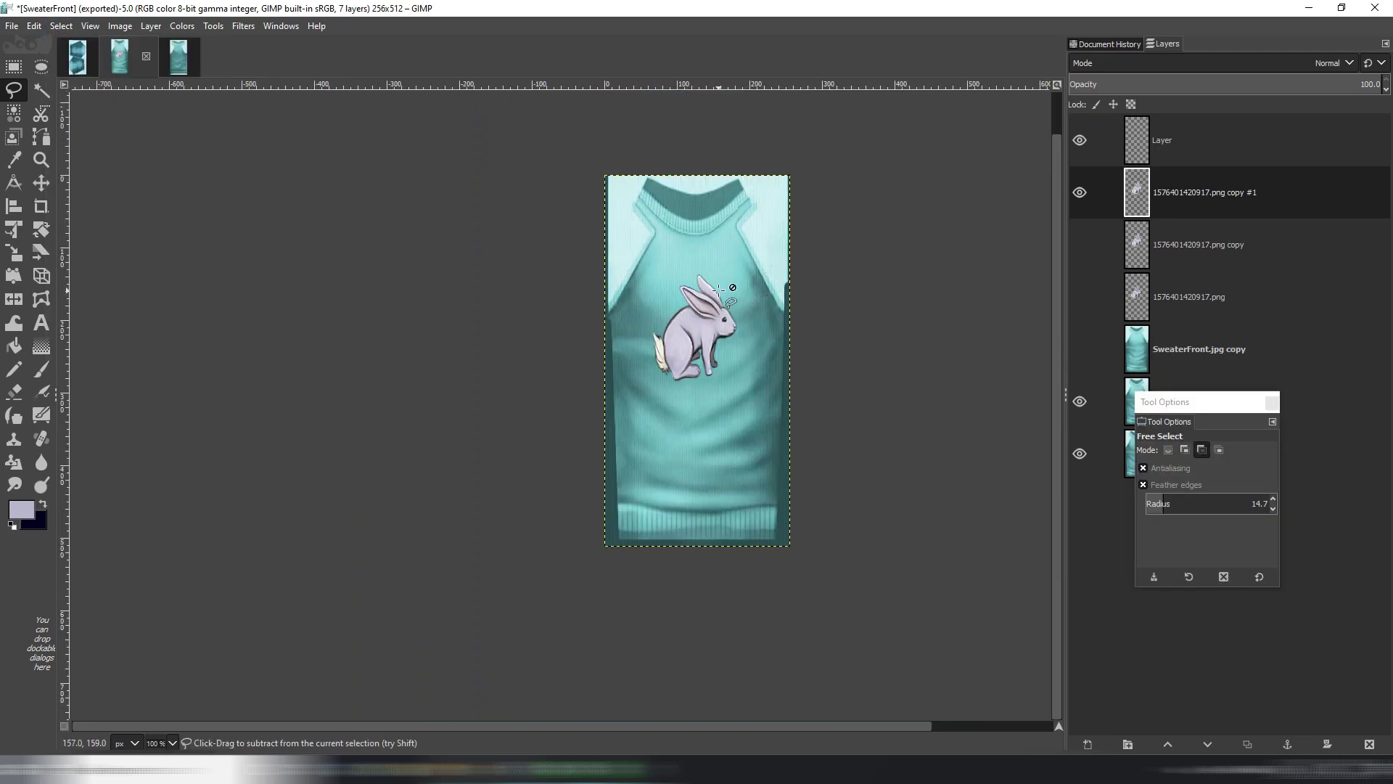
scroll(750, 305, "up", 1)
Add a new transparent layer above the Multiply shading layer and bucket-fill it with the lavender foreground color.
left_click(1148, 347)
left_click_drag(1164, 402, 1036, 541)
left_click(1175, 401)
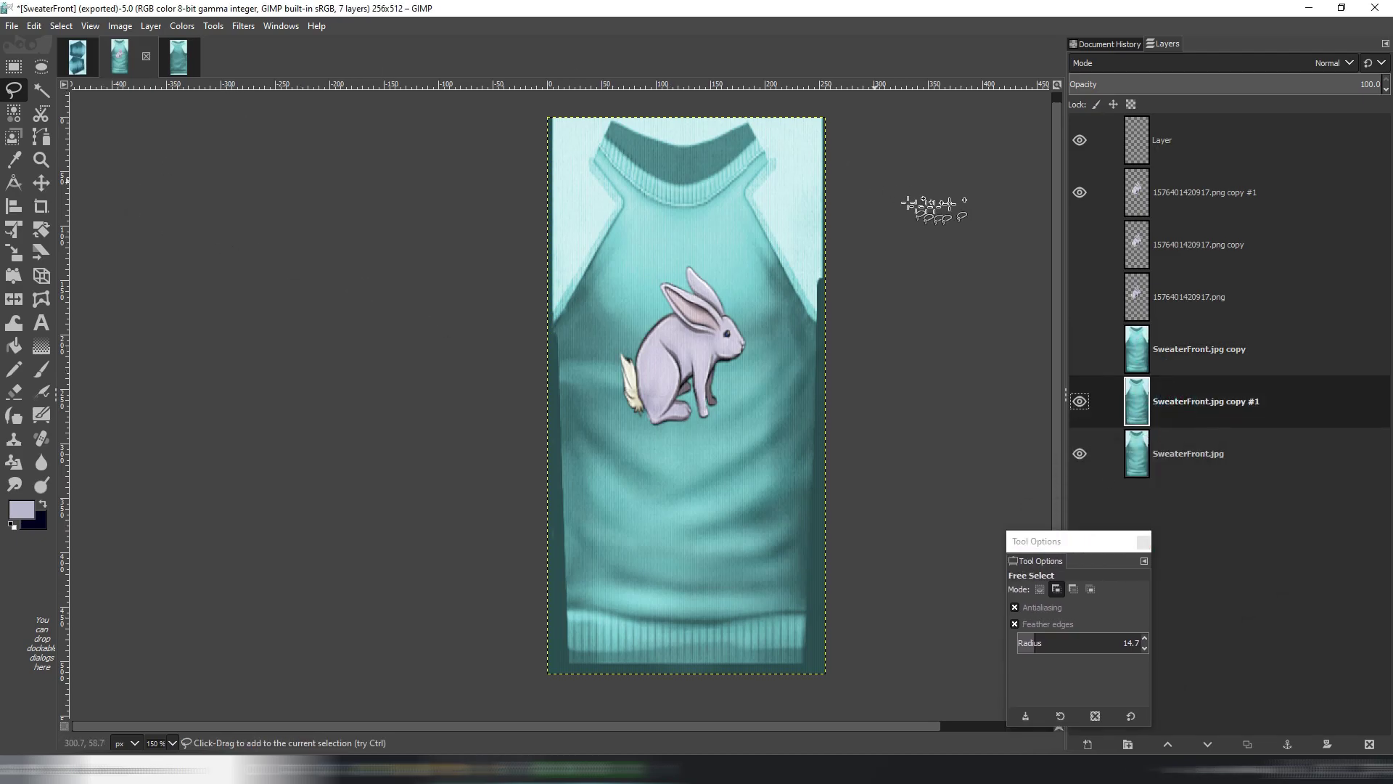
left_click(1094, 142)
left_click(151, 26)
left_click(155, 42)
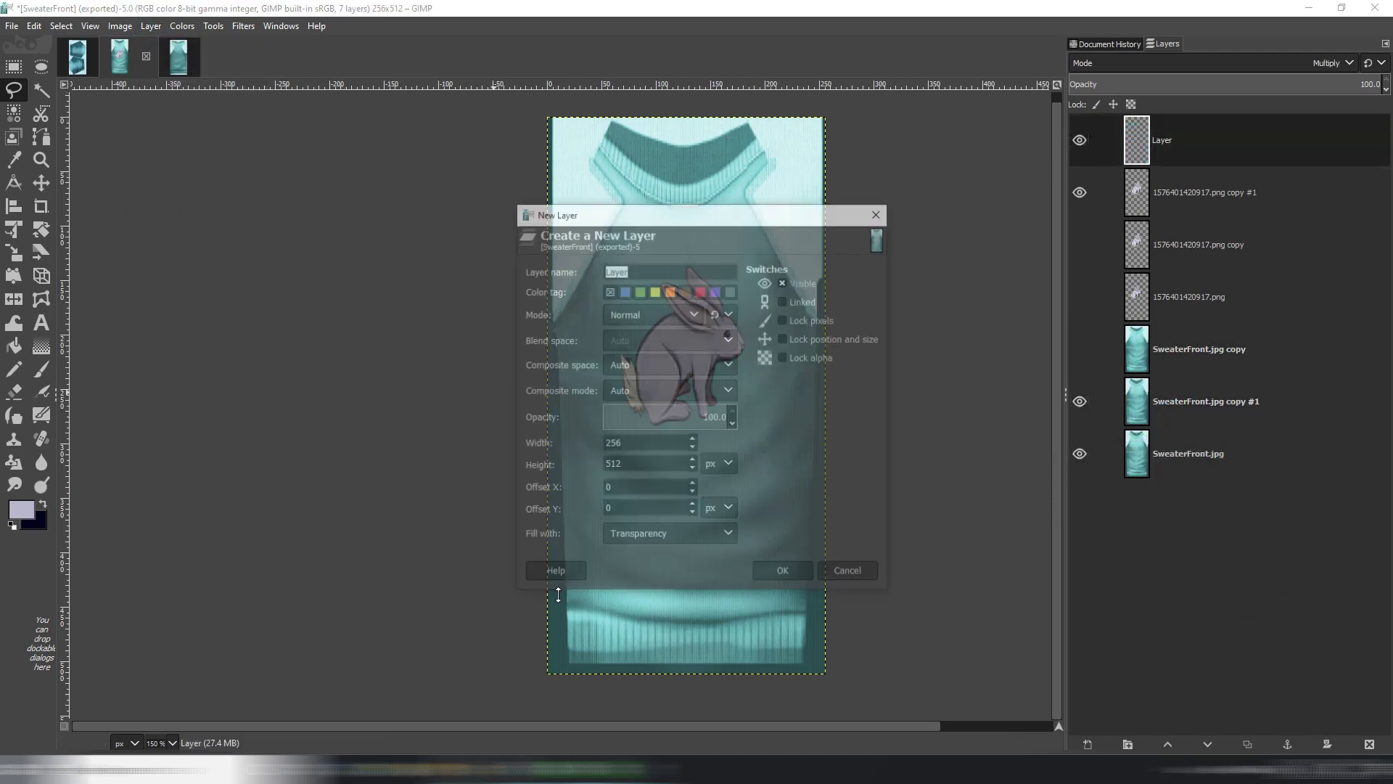
left_click(781, 571)
key("shift+b")
left_click(700, 385)
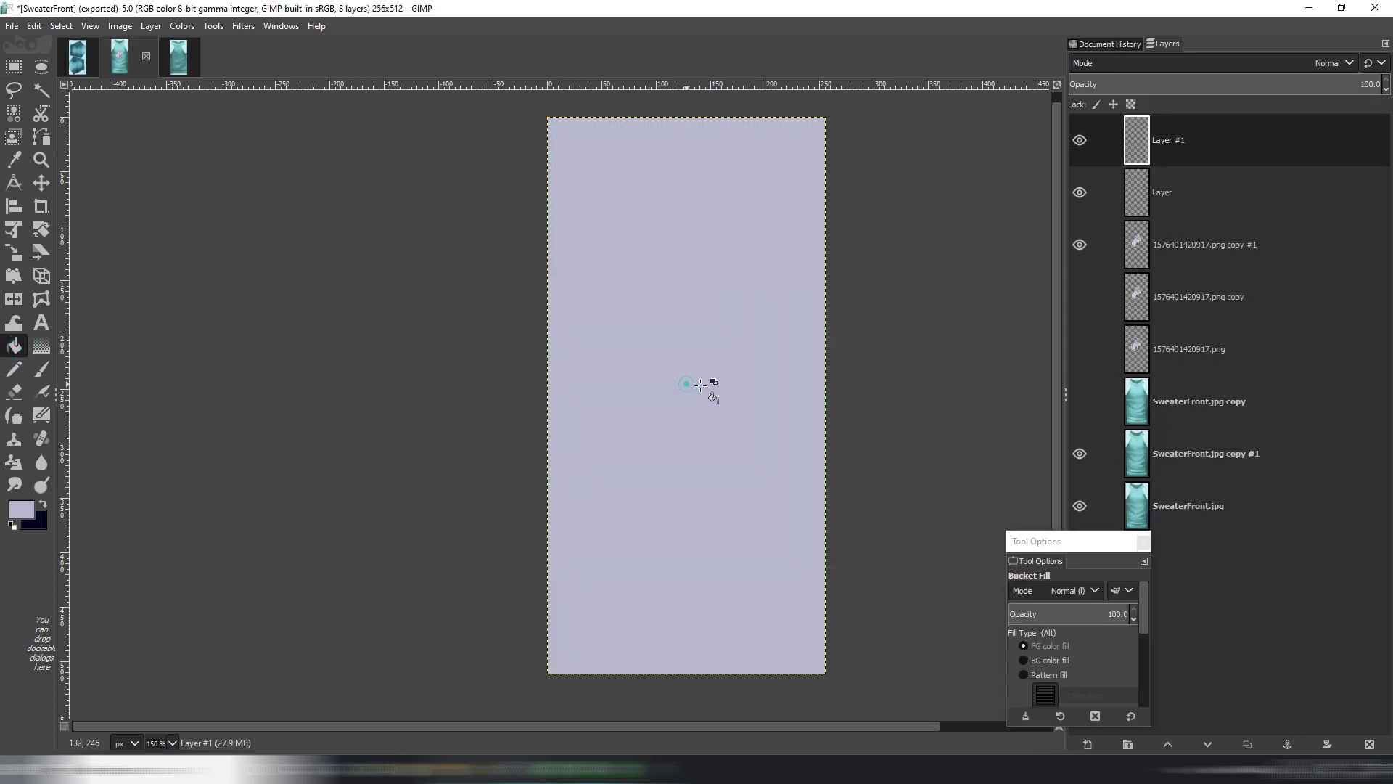
Set the opacity of 1576401420917.png copy #1 to 90 and change the lavender layer's blend mode to HSL Color.
left_click(1200, 247)
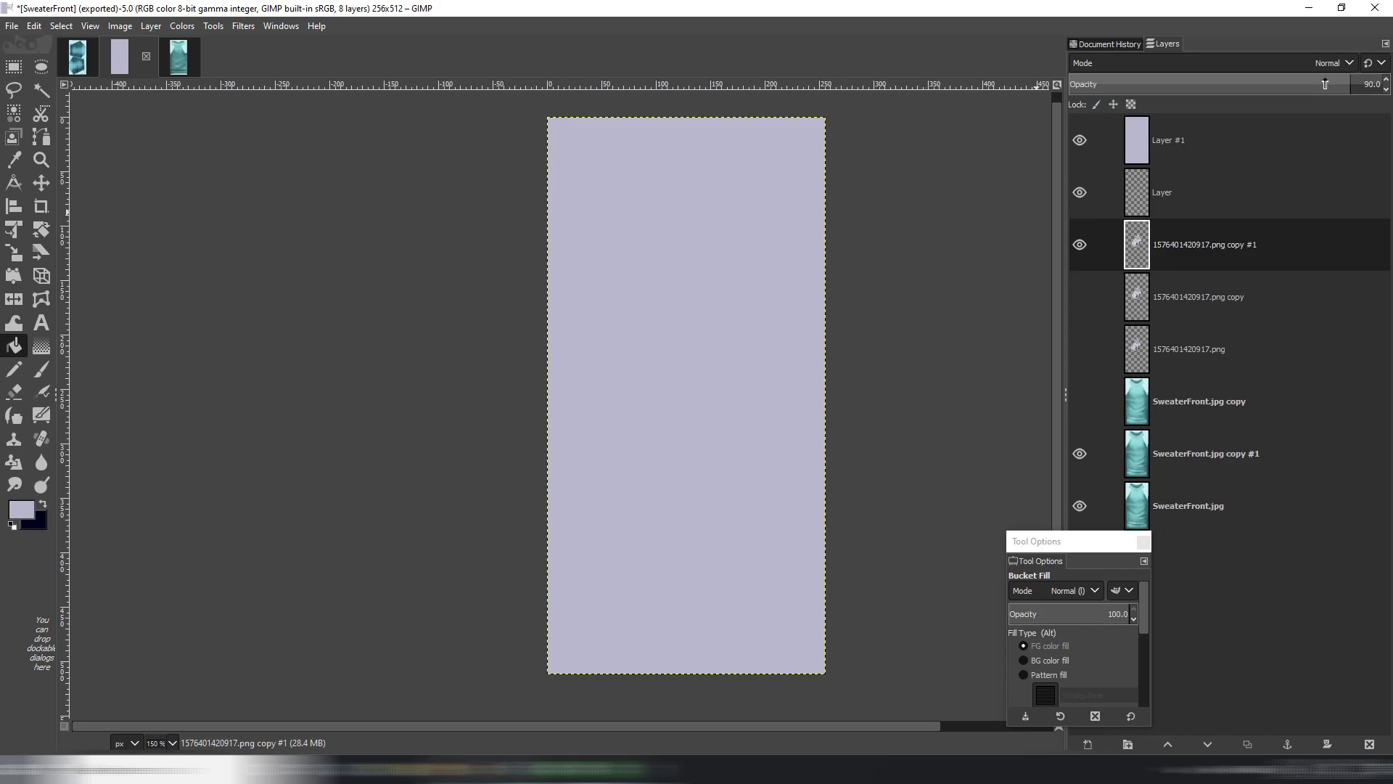
left_click(1275, 127)
left_click(1309, 63)
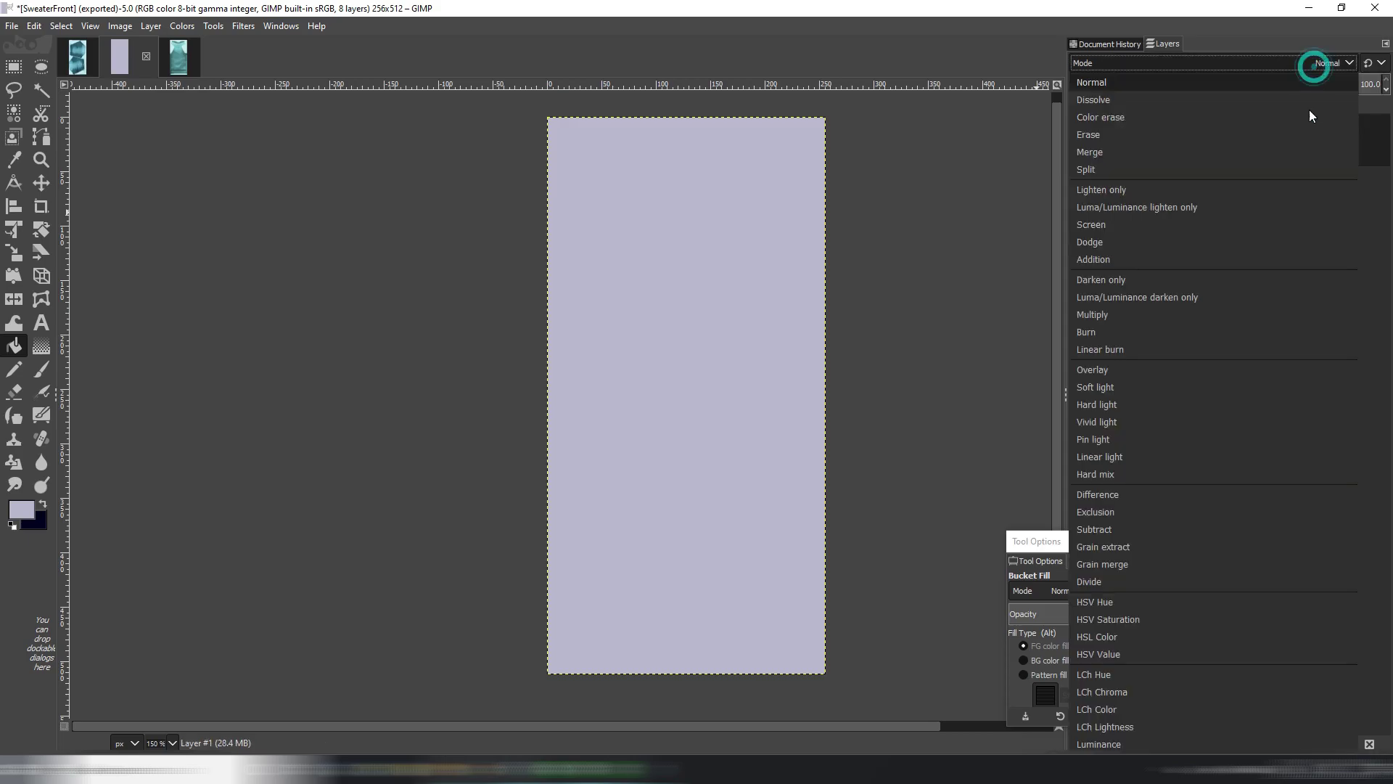
left_click(1143, 653)
left_click(1309, 63)
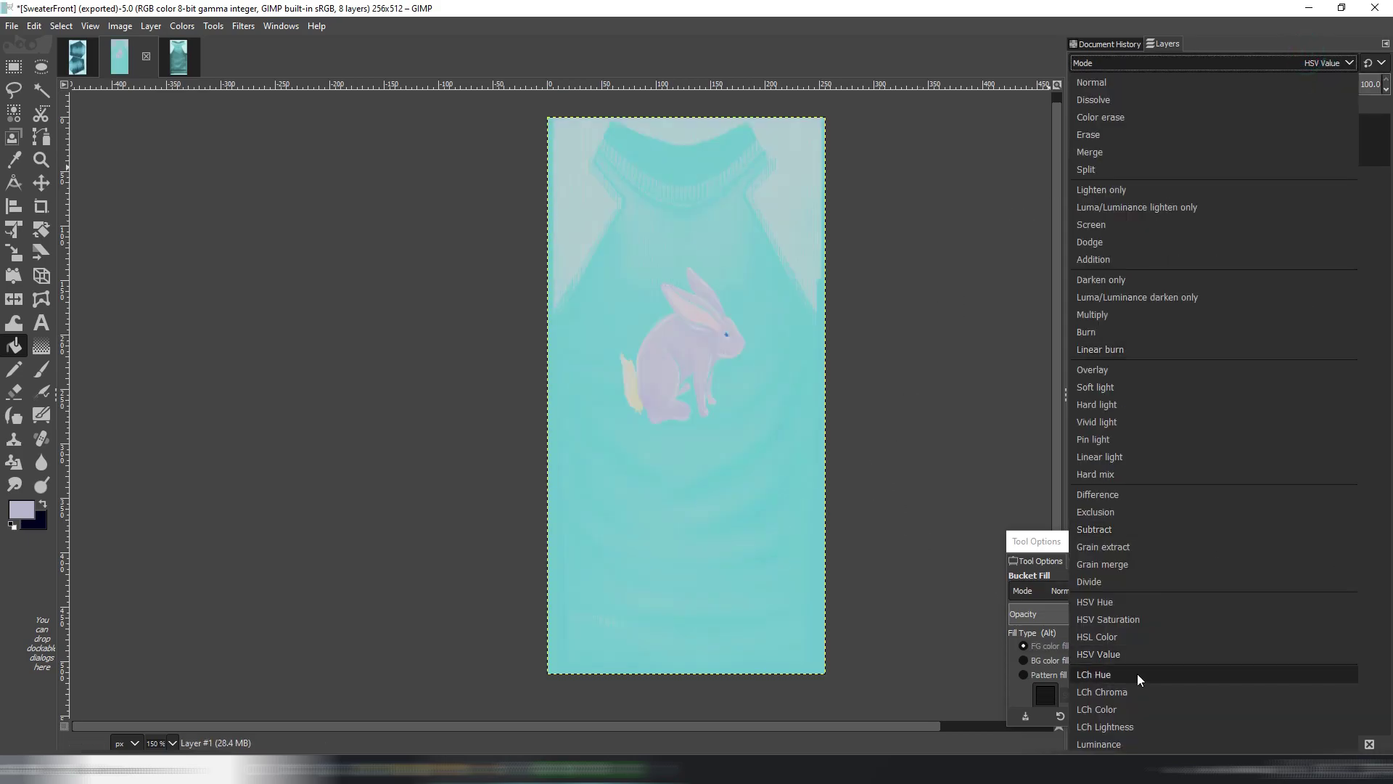
left_click(1121, 635)
Lower the lavender layer's opacity to 25 and re-export the front texture over SweaterFront.jpg.
left_click(1234, 81)
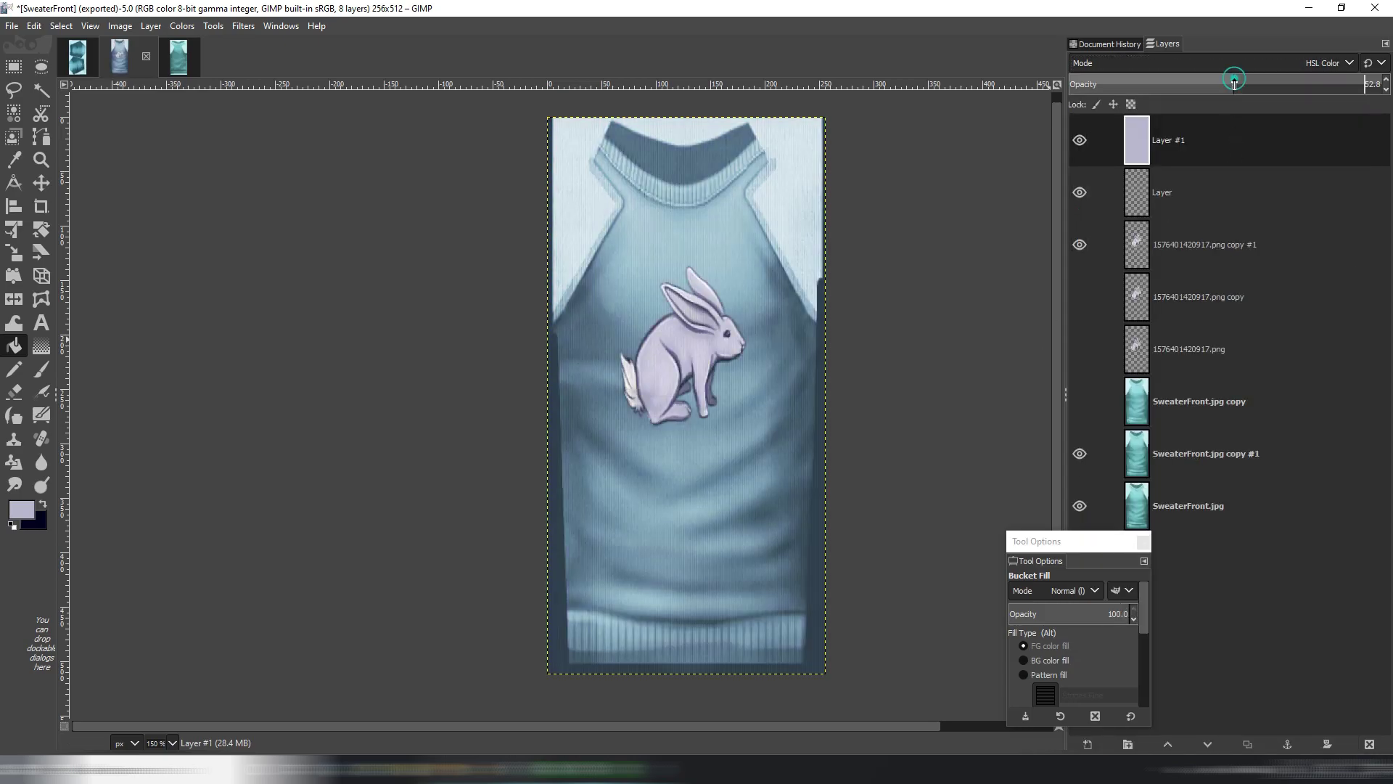
mouse_move(1212, 92)
left_mouse_down()
mouse_move(1275, 87)
mouse_move(1017, 119)
mouse_move(1185, 88)
left_mouse_up()
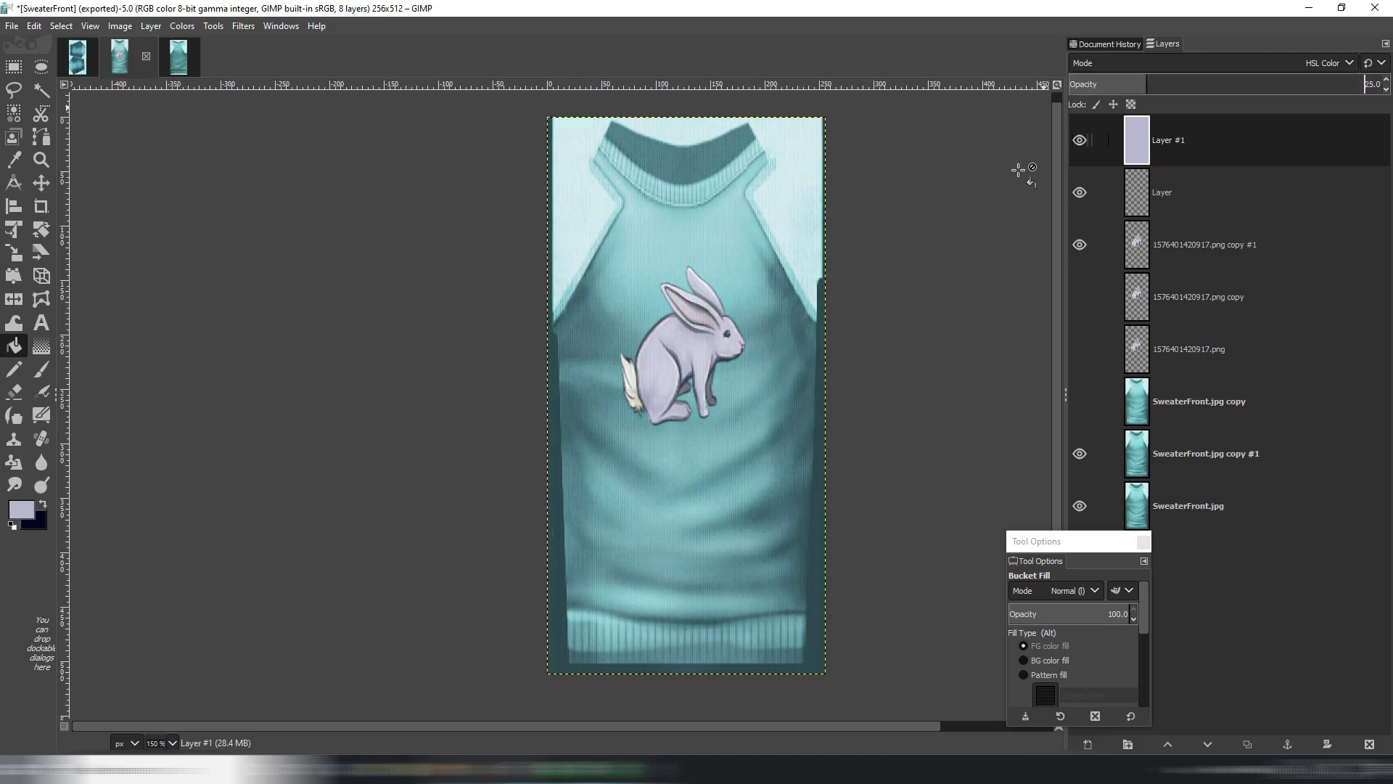
key("1")
key("ctrl+e")
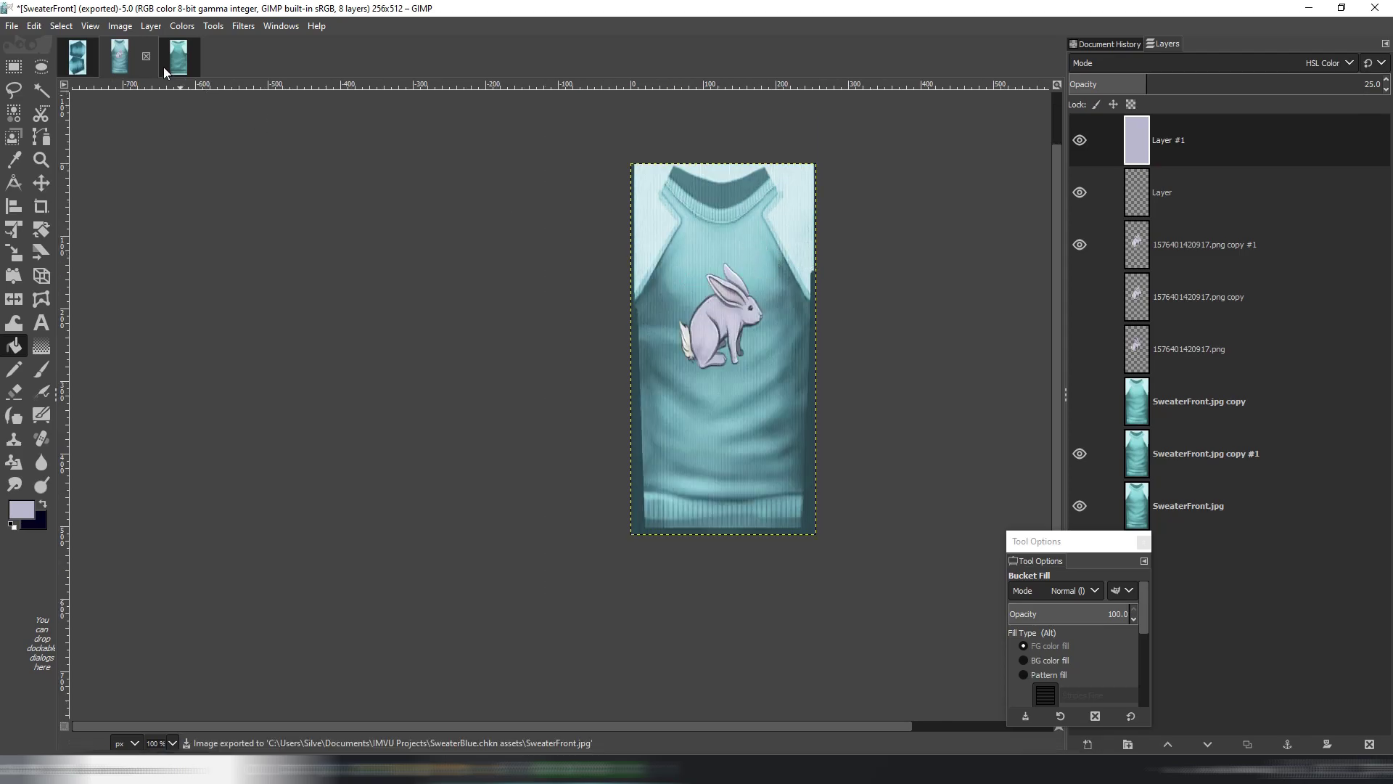
In the SweaterBack image, add a new layer and fill it with the lavender foreground color.
left_click(168, 58)
left_click(151, 26)
left_click(178, 45)
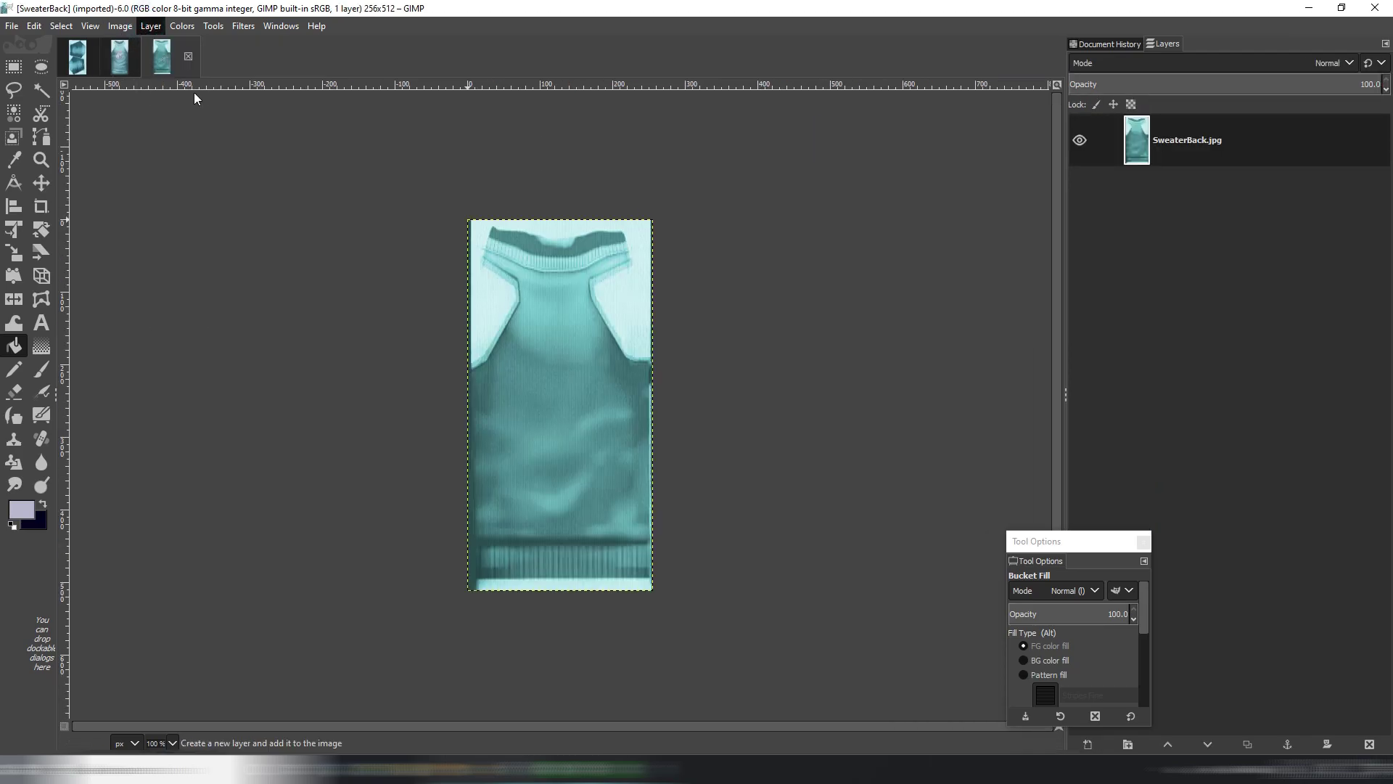
left_click(799, 573)
left_click(535, 436)
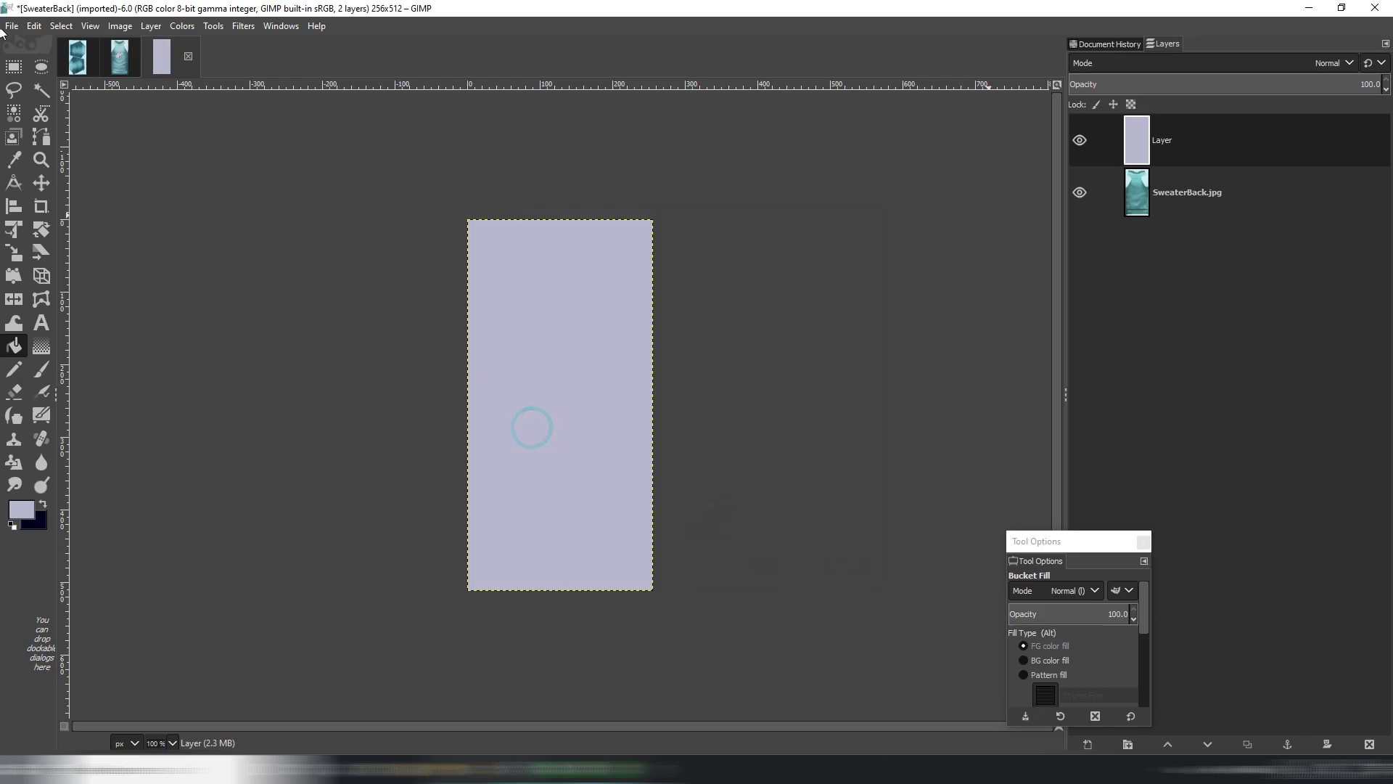
Set the SweaterBack lavender layer to HSL Color mode at 25 opacity.
left_click(1330, 63)
left_click(1194, 638)
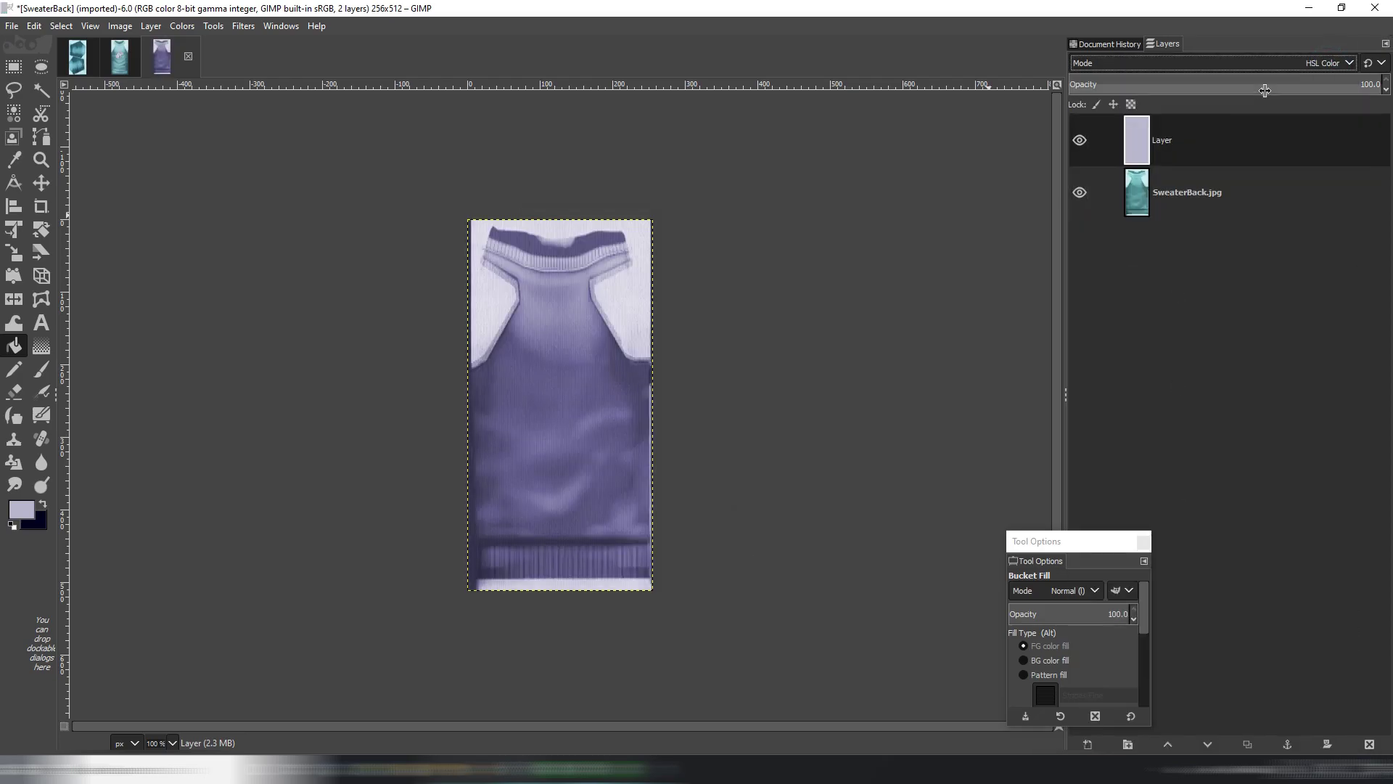
key("Return")
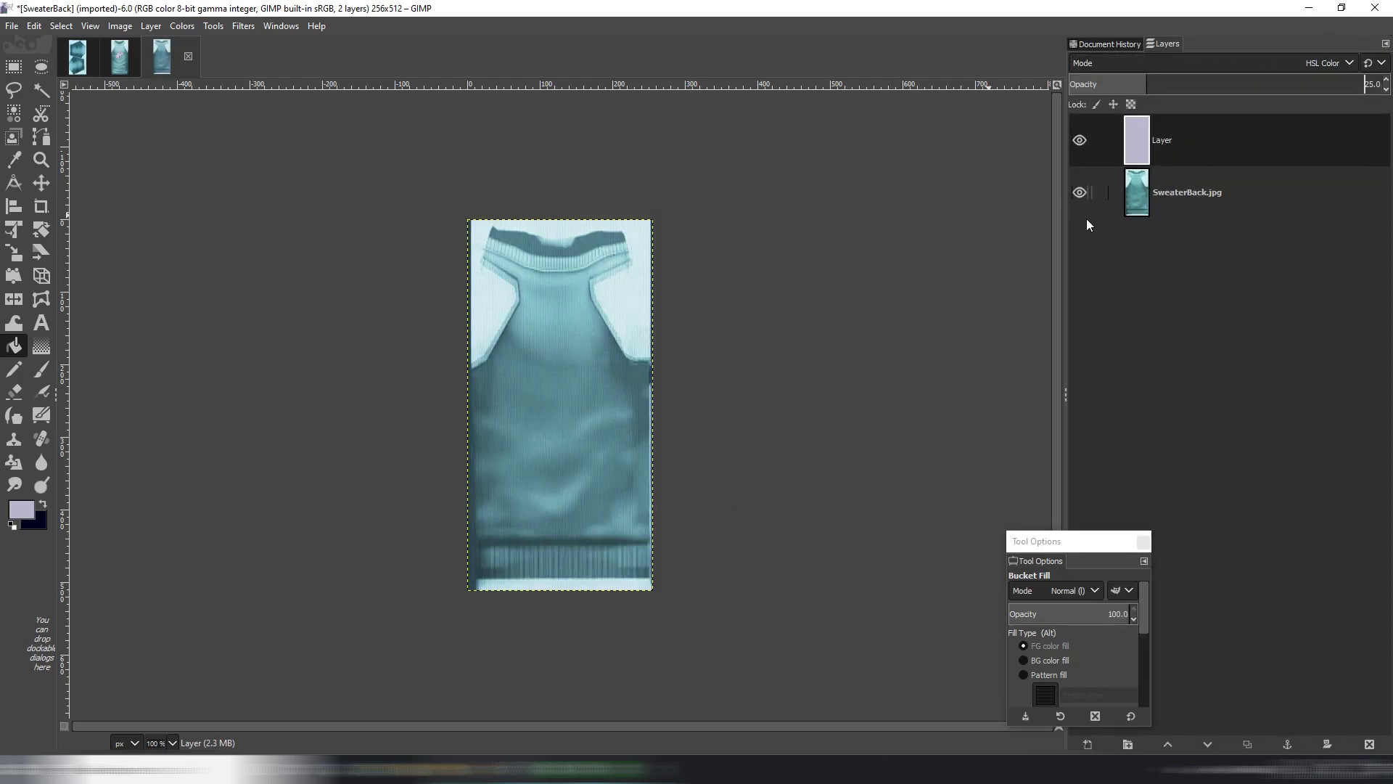
Export the tinted back texture as SweaterBack.jpg in the SweaterBlue.chkn assets folder, replacing the existing file.
key("ctrl+shift+e")
key("Return")
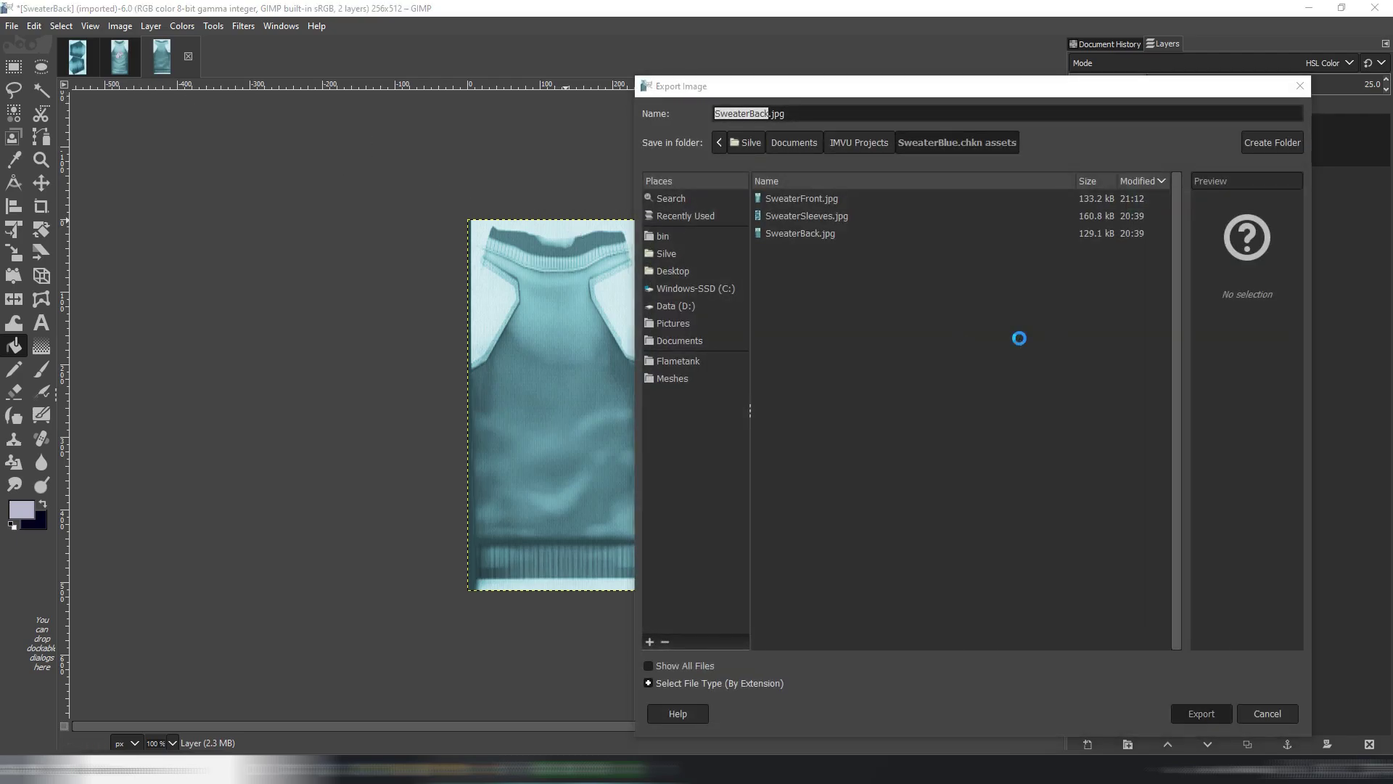
key("Return")
key("Return")
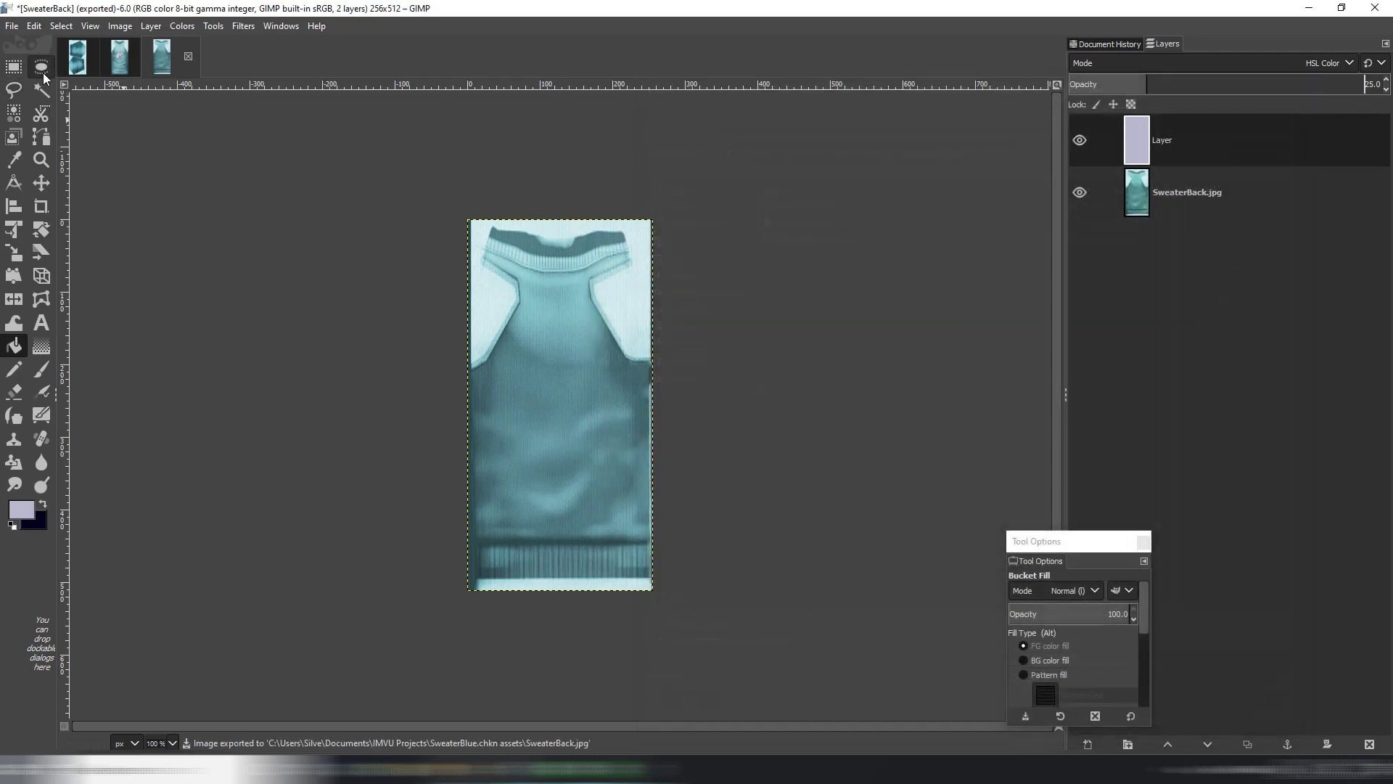
In the SweaterSleeves image, add a new layer and fill it with the lavender foreground color.
left_click(78, 62)
left_click(150, 26)
left_click(169, 45)
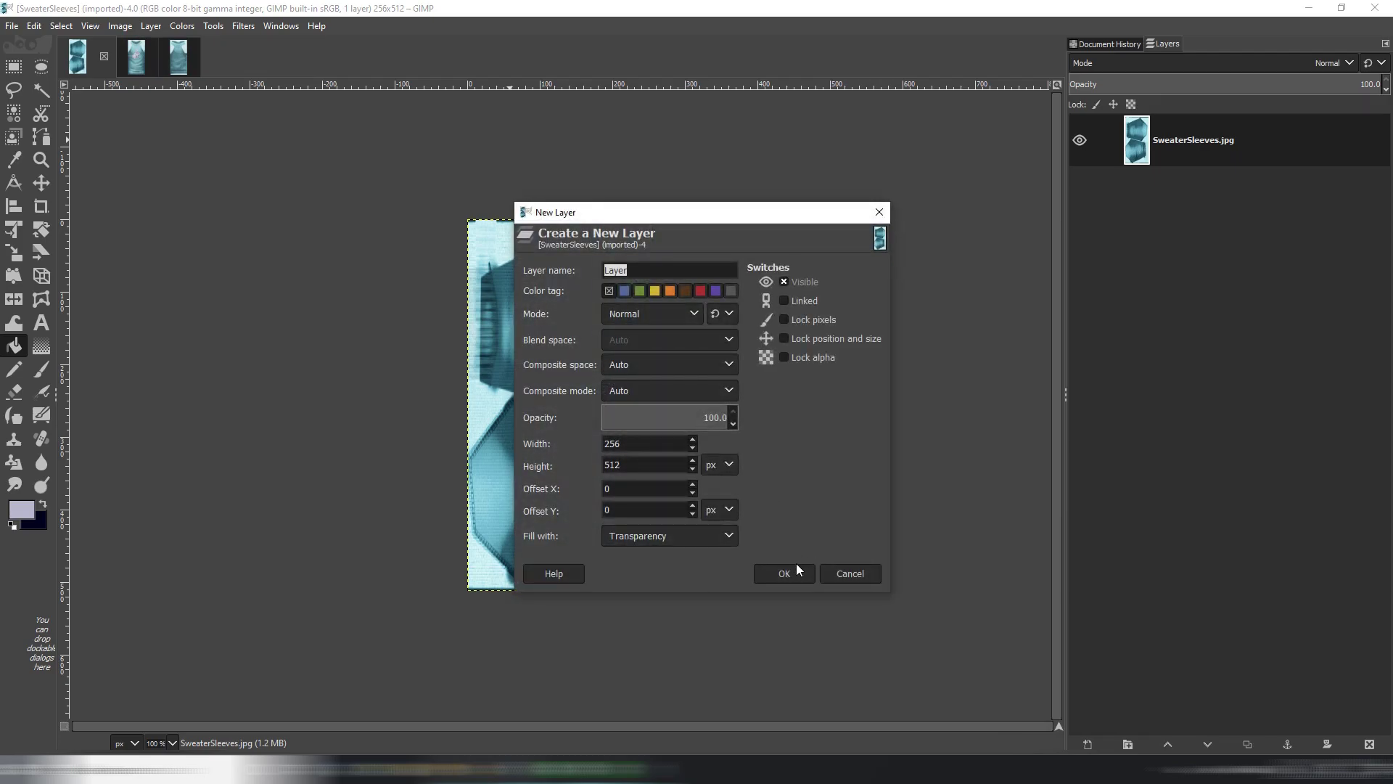
left_click(796, 569)
left_click(575, 457)
Set the SweaterSleeves lavender layer to HSL Color mode at 25 opacity.
left_click(1235, 67)
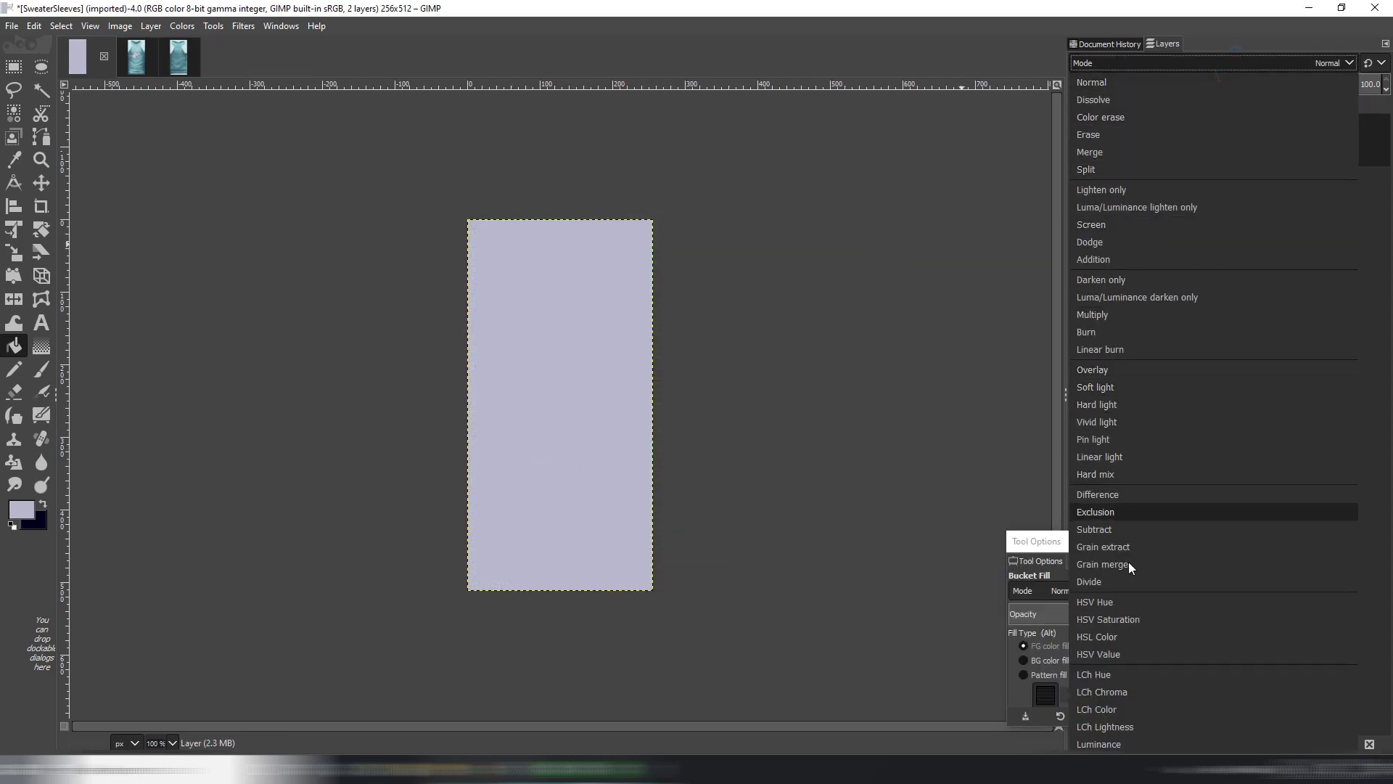
left_click(1134, 637)
left_click(1317, 87)
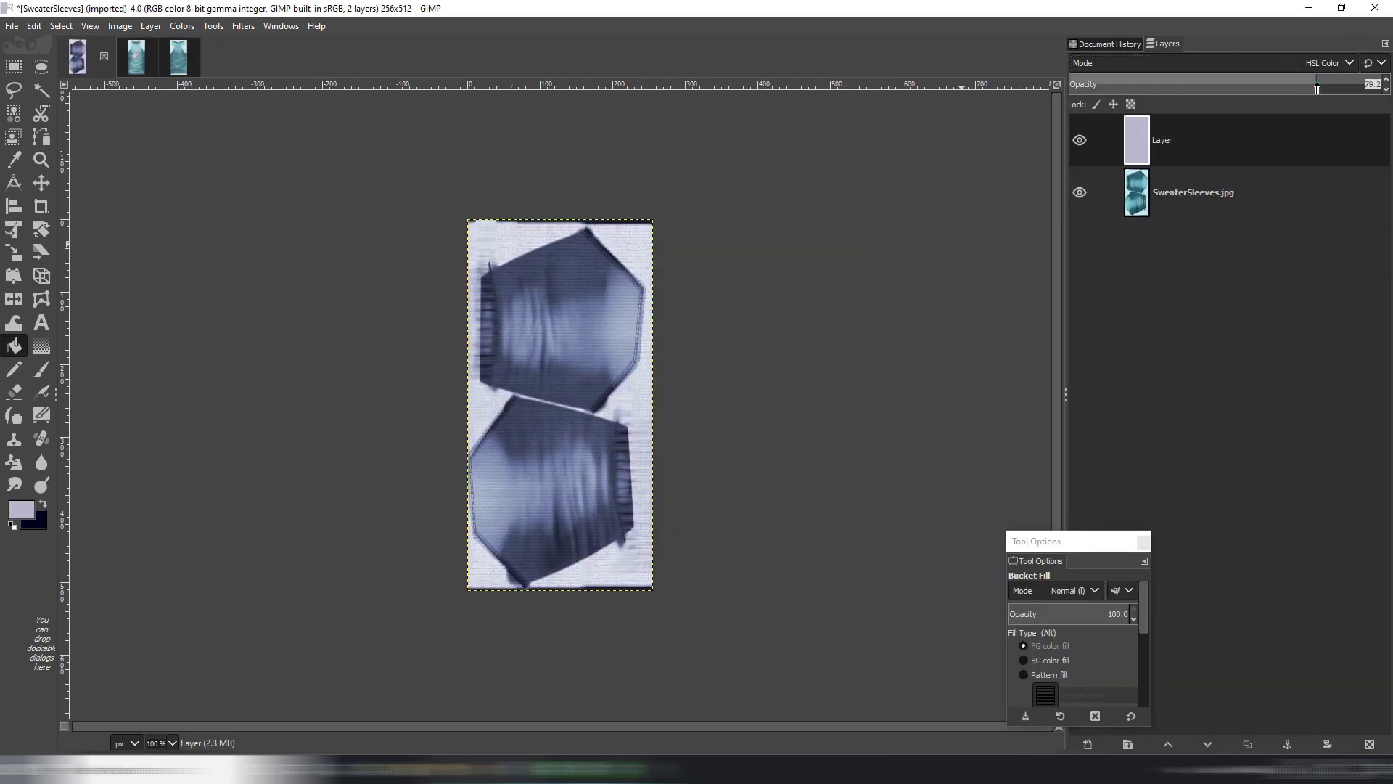
left_click_drag(1317, 89, 1146, 87)
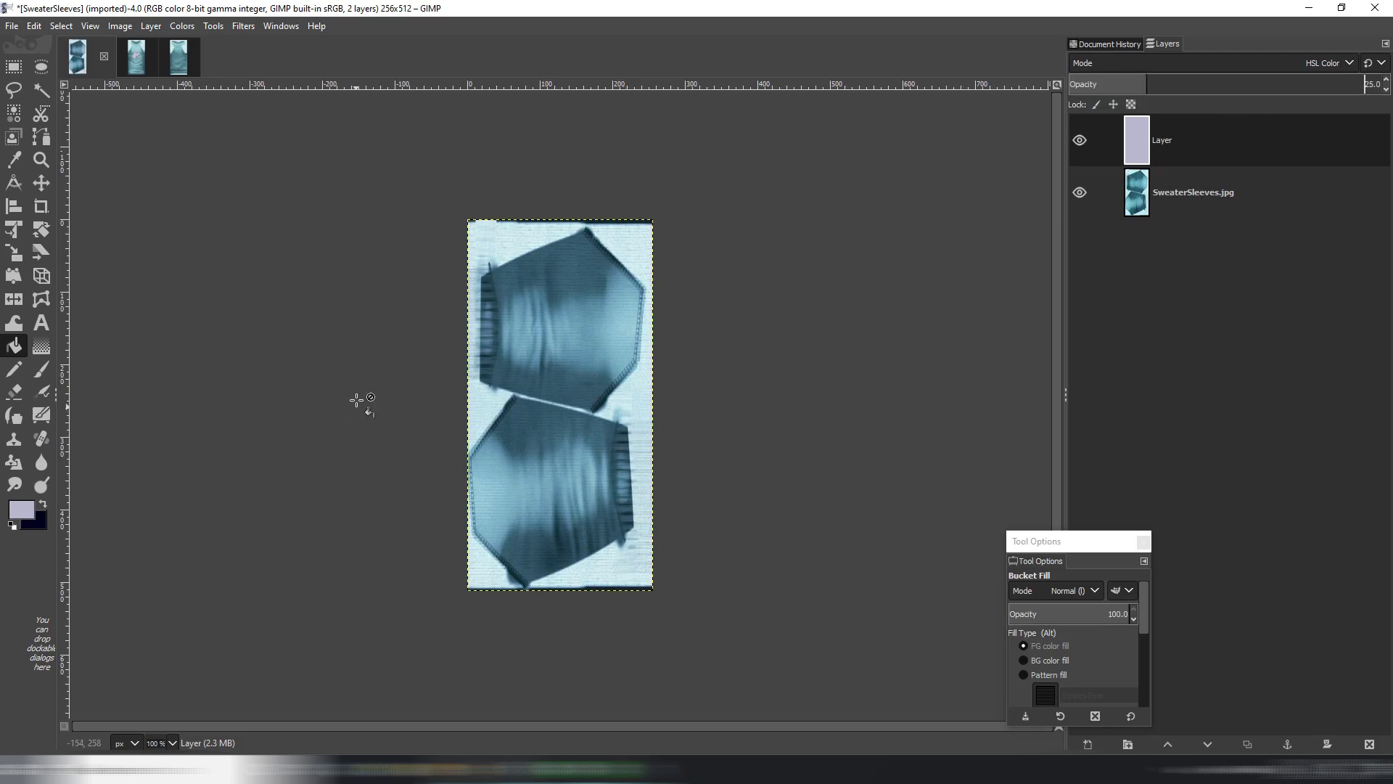
Add another new transparent layer on top of the lavender layer in the SweaterSleeves image.
scroll(468, 361, "up", 2, "ctrl")
left_click(154, 29)
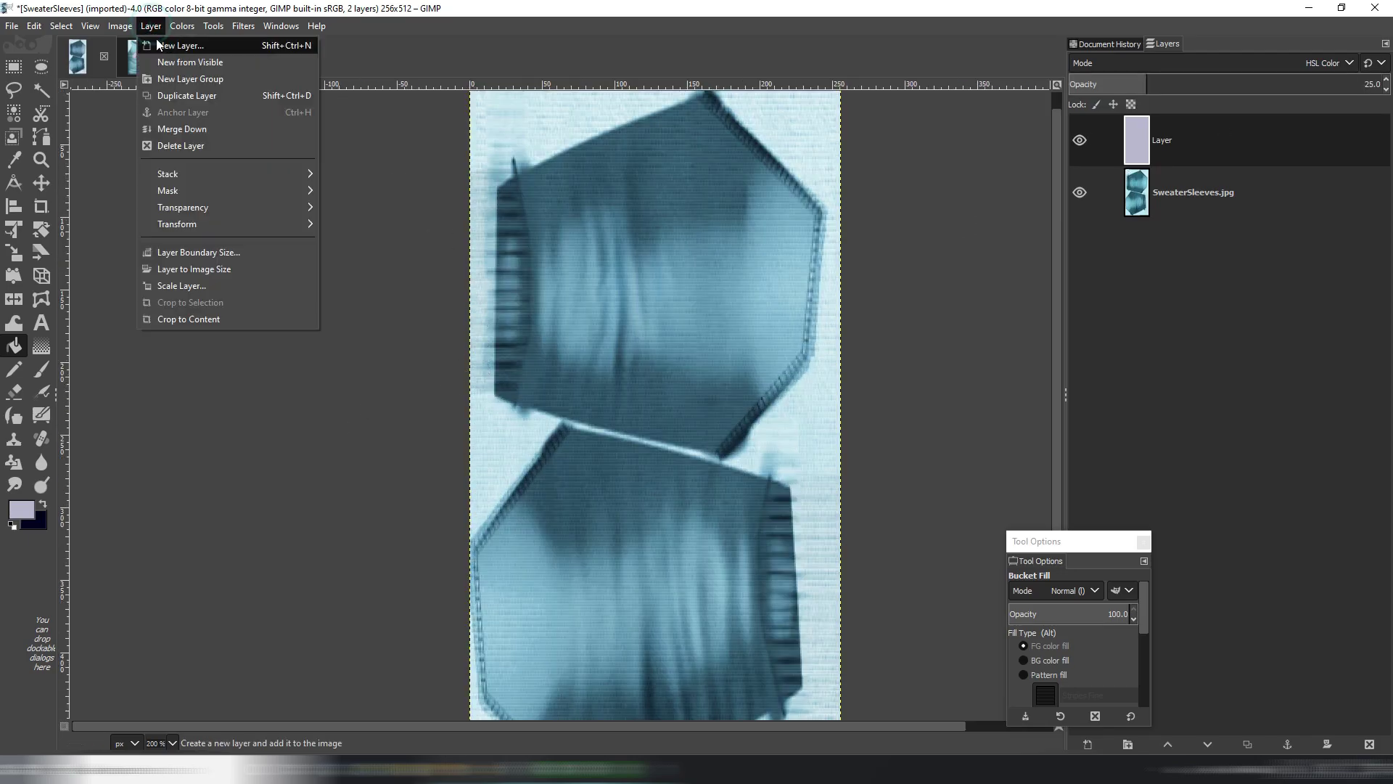
left_click(156, 42)
left_click(767, 576)
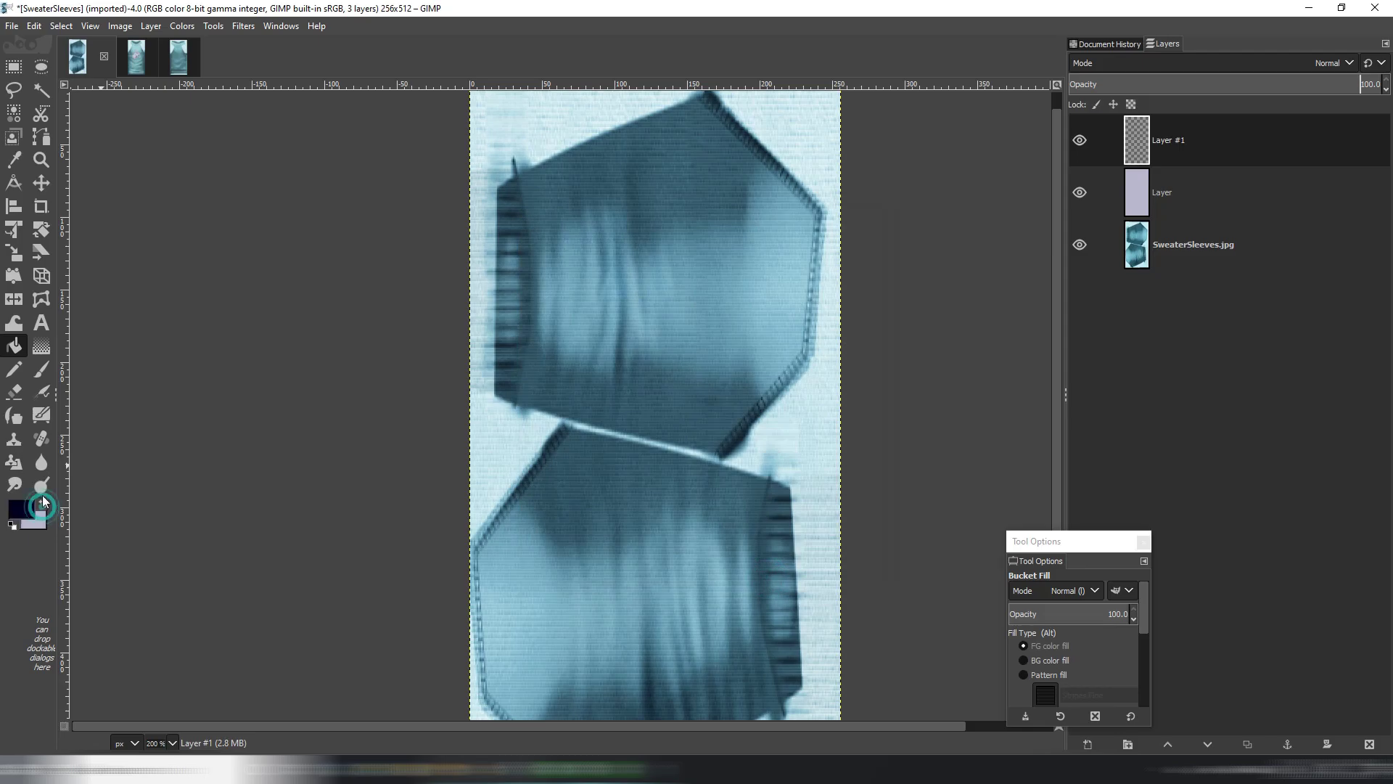
Paint a dark navy line of connected straight strokes along the upper sleeve's cuff seam with the Paintbrush at size 8.
left_click(40, 370)
left_click_drag(1038, 665, 1011, 667)
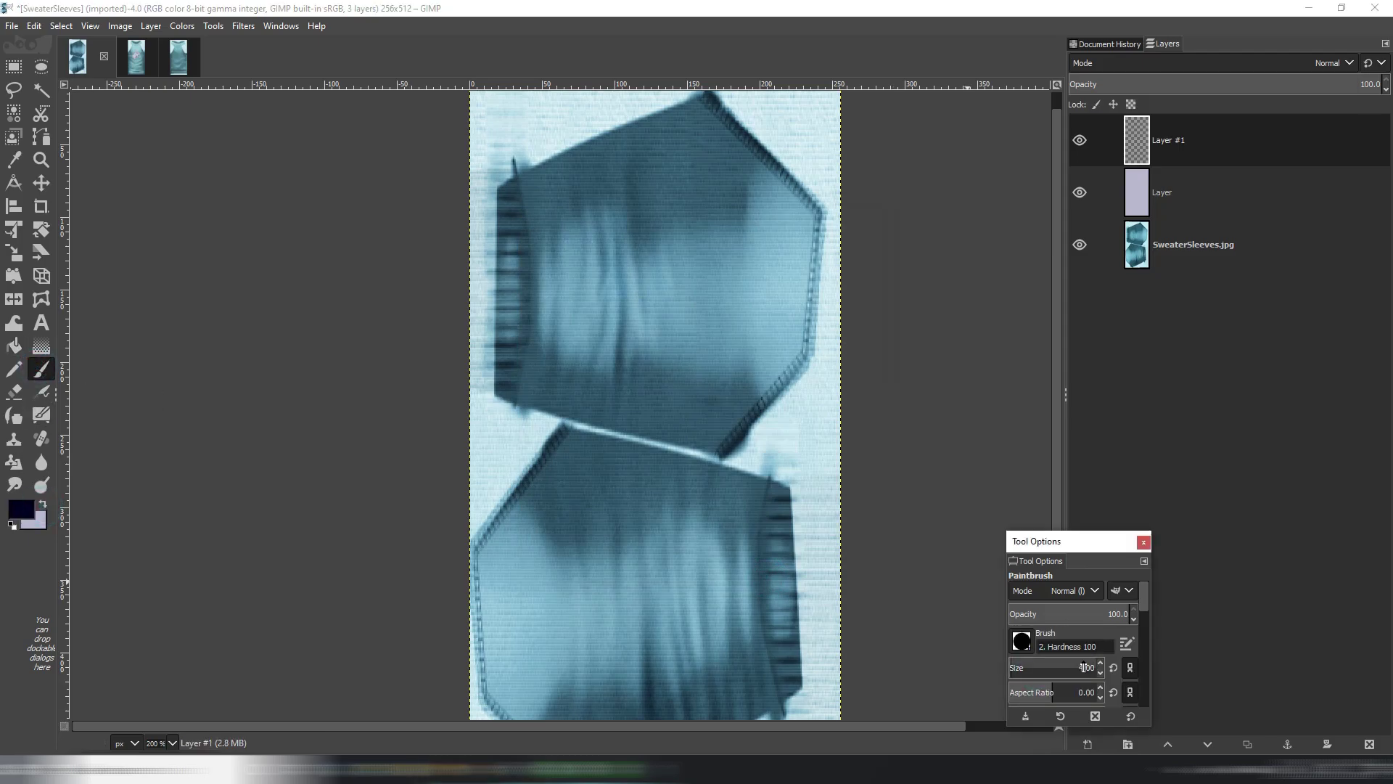
scroll(508, 385, "up", 4, "ctrl")
left_click(480, 570)
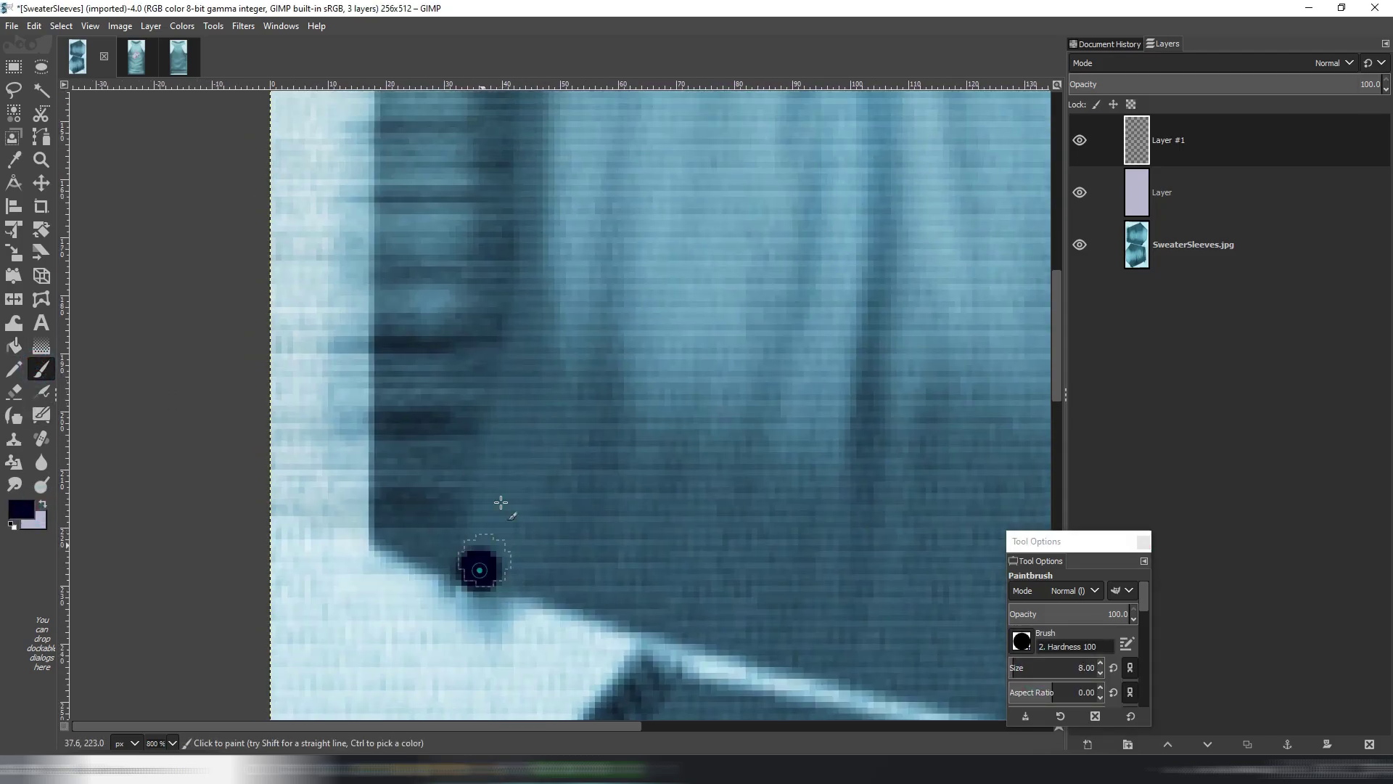
left_click(519, 347, "shift")
scroll(606, 597, "up", 5)
scroll(607, 597, "left", 1)
left_click(607, 411, "shift")
scroll(624, 465, "up", 6)
scroll(624, 464, "left", 1)
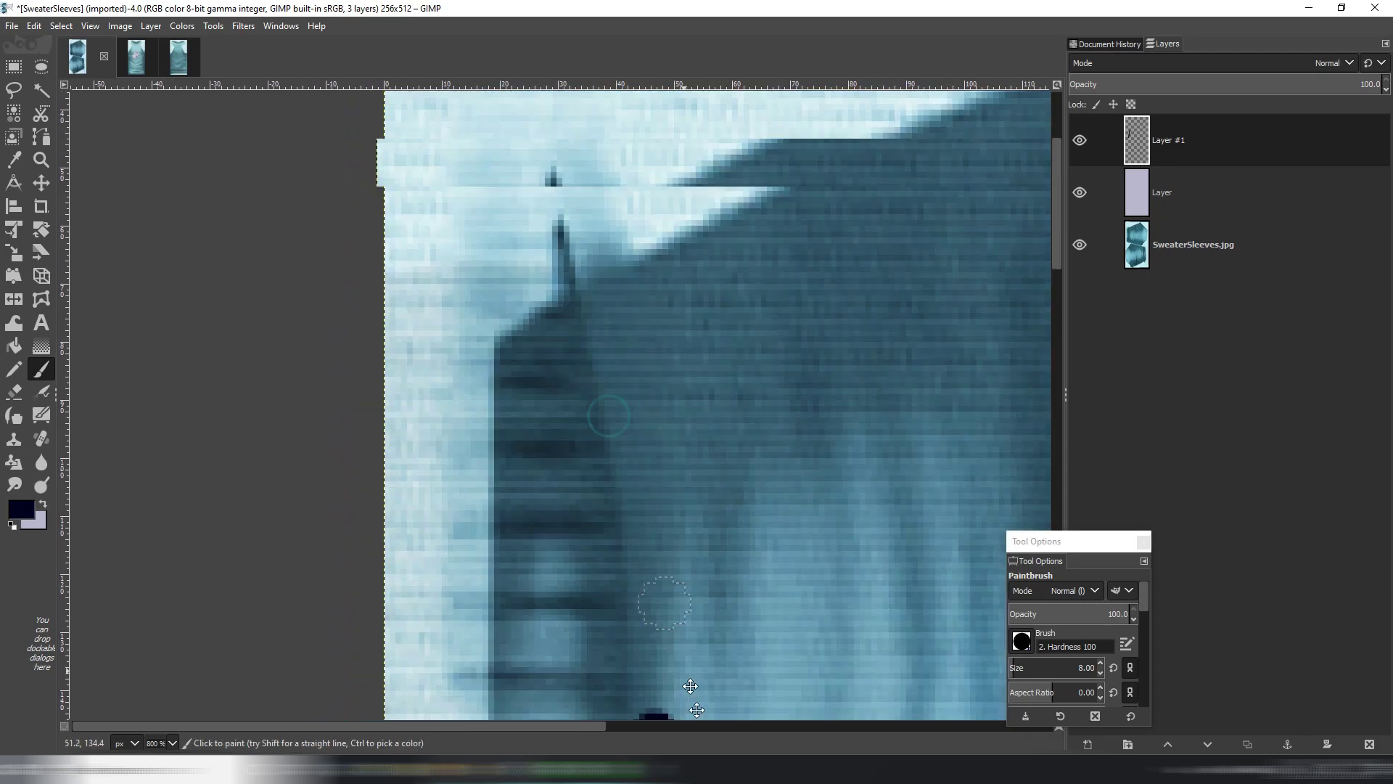
left_click(659, 556, "shift")
left_click(616, 351, "shift")
Paint a matching dark navy line of connected straight strokes along the lower sleeve's cuff seam.
scroll(616, 351, "down", 5, "ctrl")
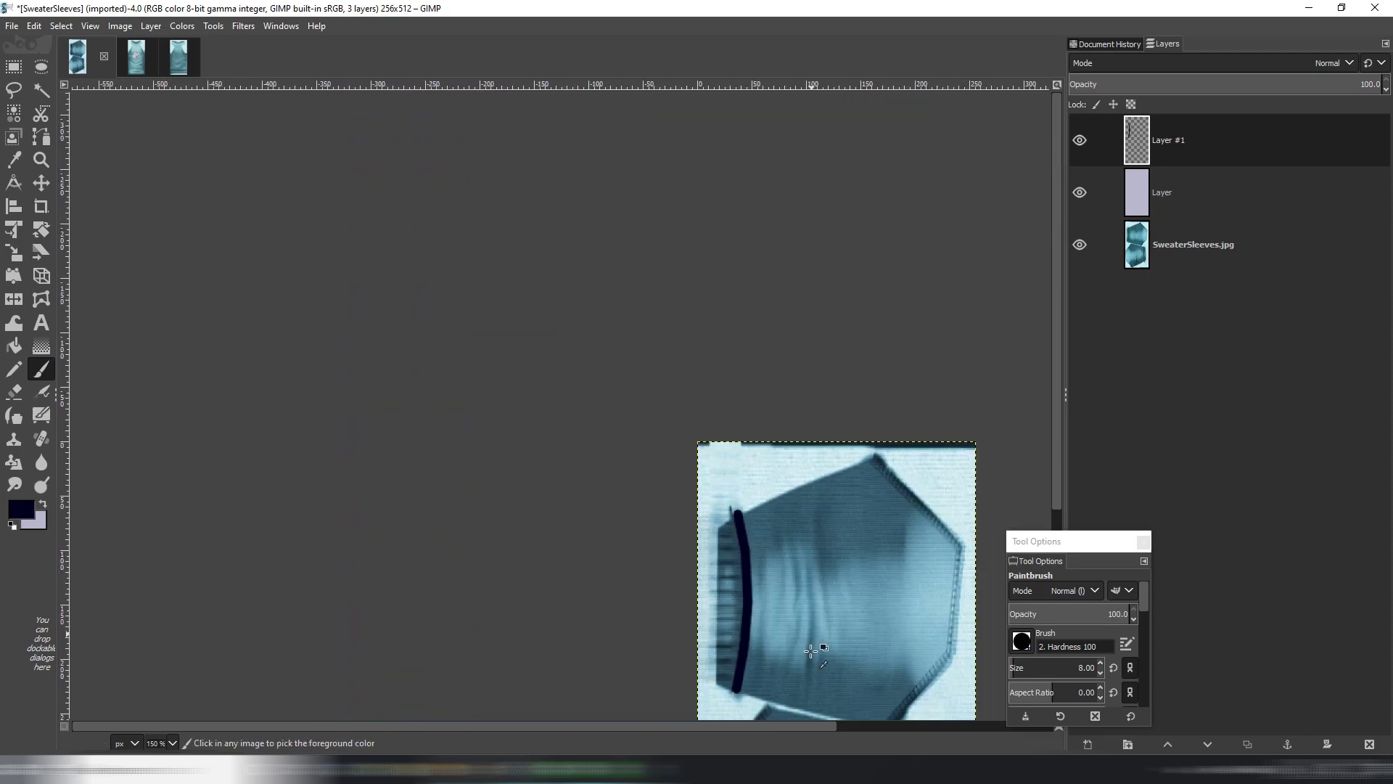
scroll(832, 645, "up", 3, "ctrl")
left_click(829, 647)
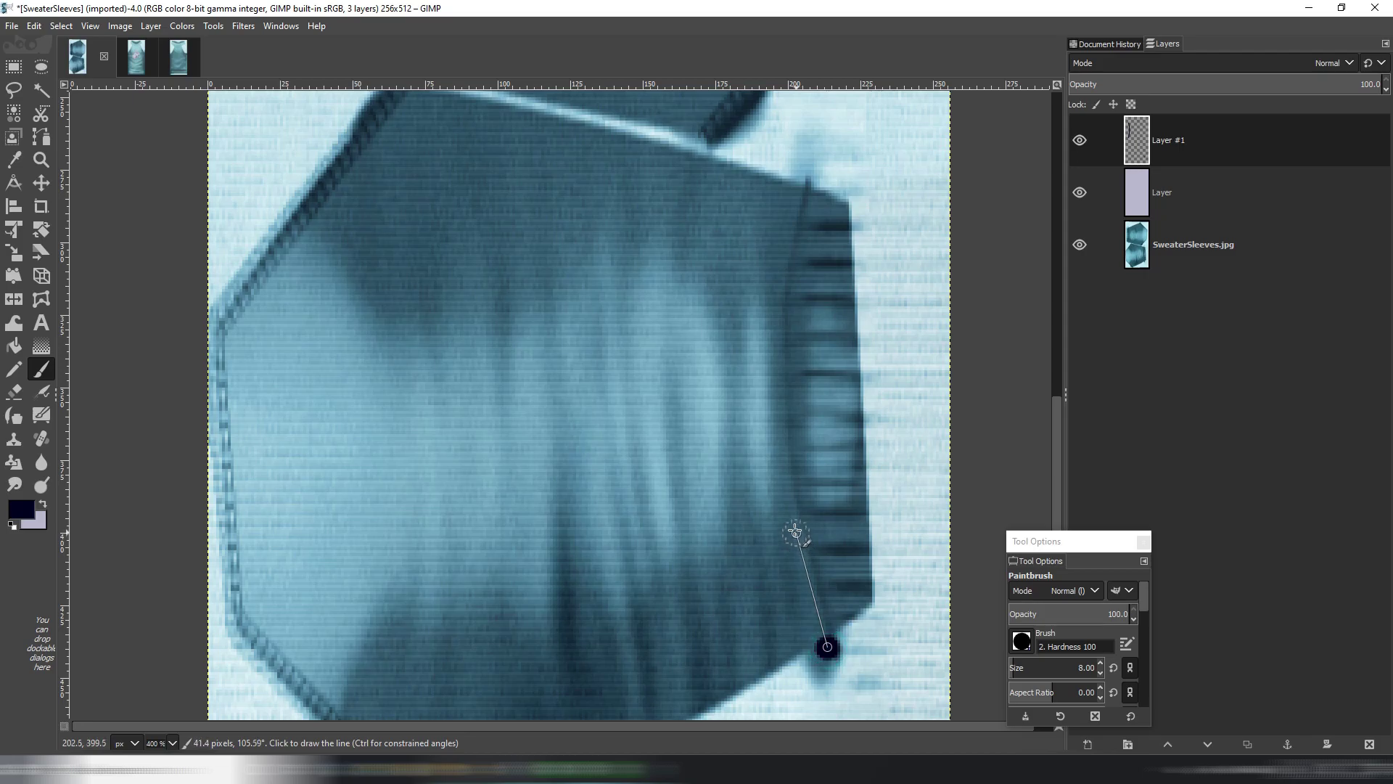
left_click(792, 517, "shift")
left_click(776, 406, "shift")
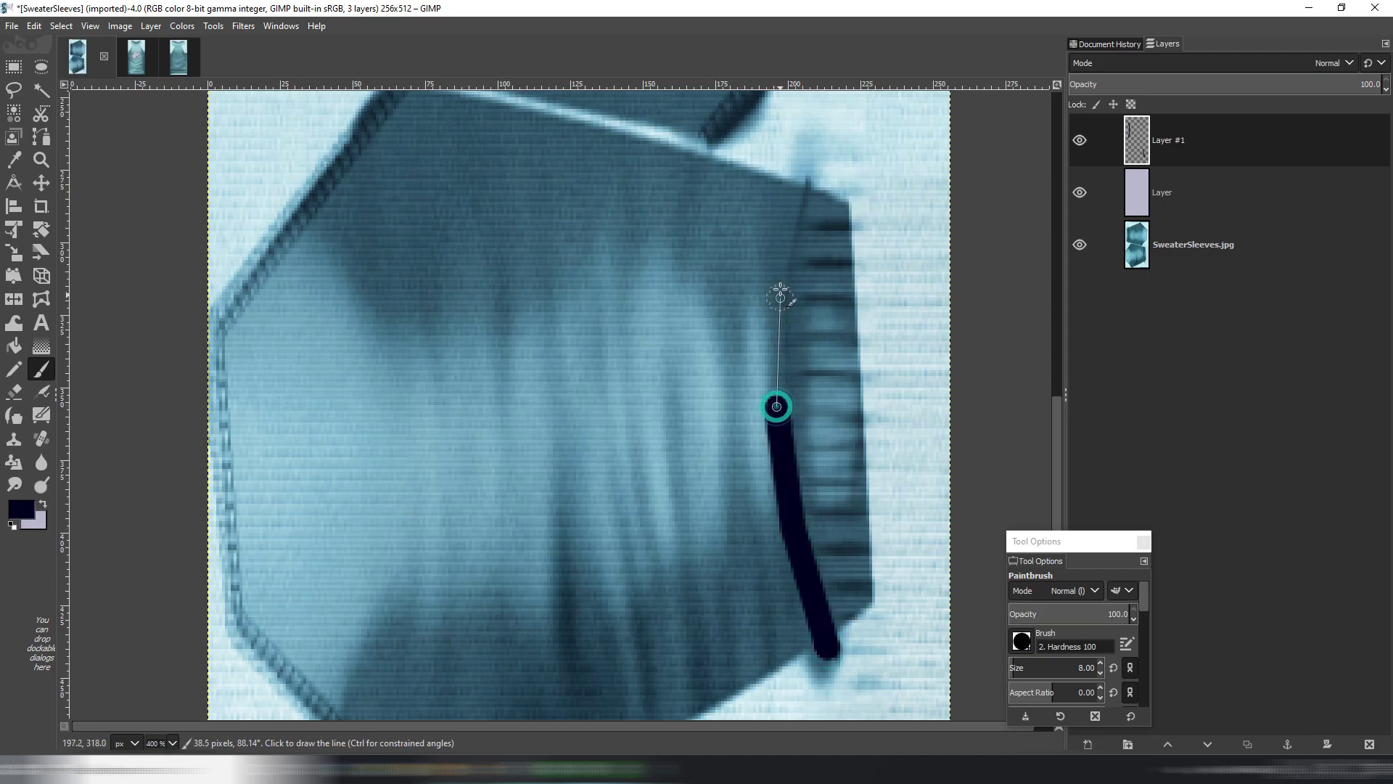
left_click(798, 173, "shift")
Soften the sleeve-side edge of the lower sleeve's dark cuff line with the Blur tool at size 19.
key("minus")
key("minus")
key("minus")
left_click(38, 461)
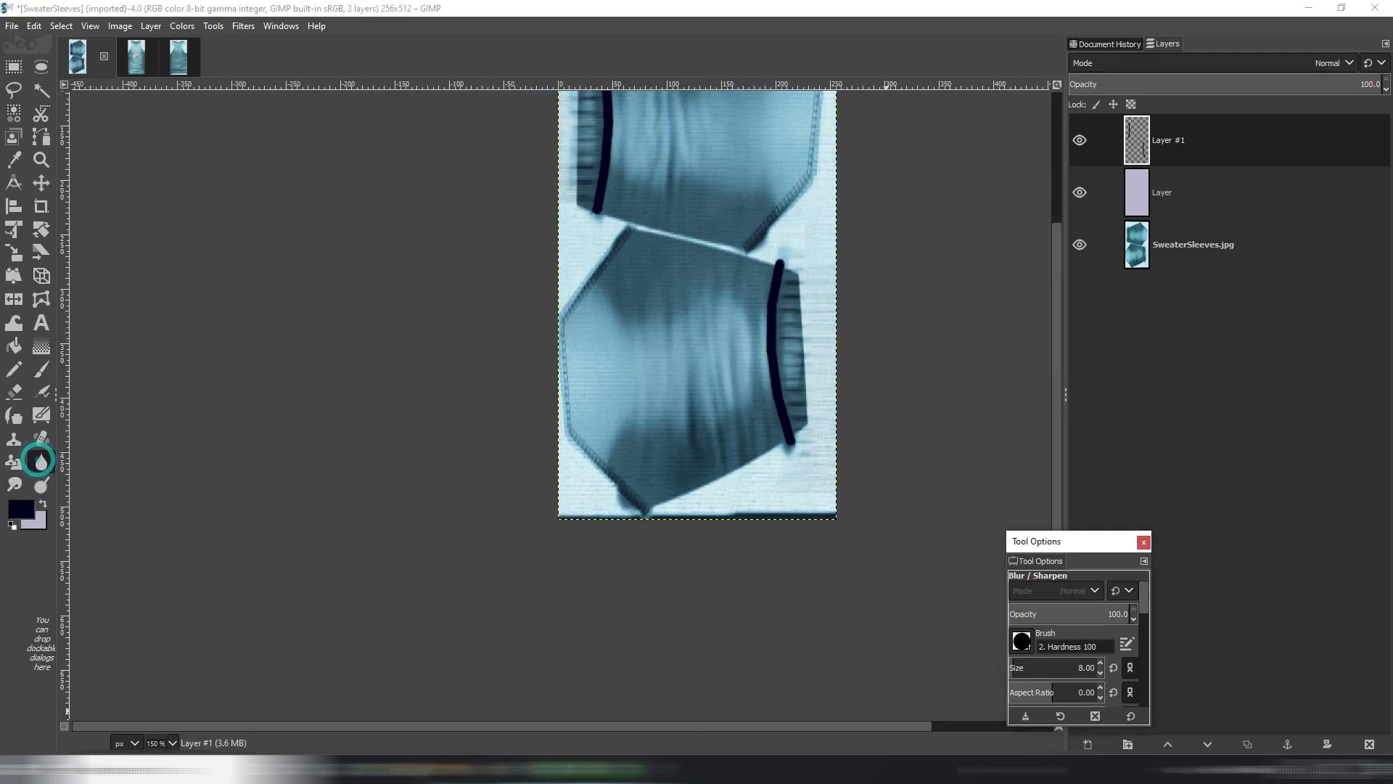
key("plus")
key("plus")
key("plus")
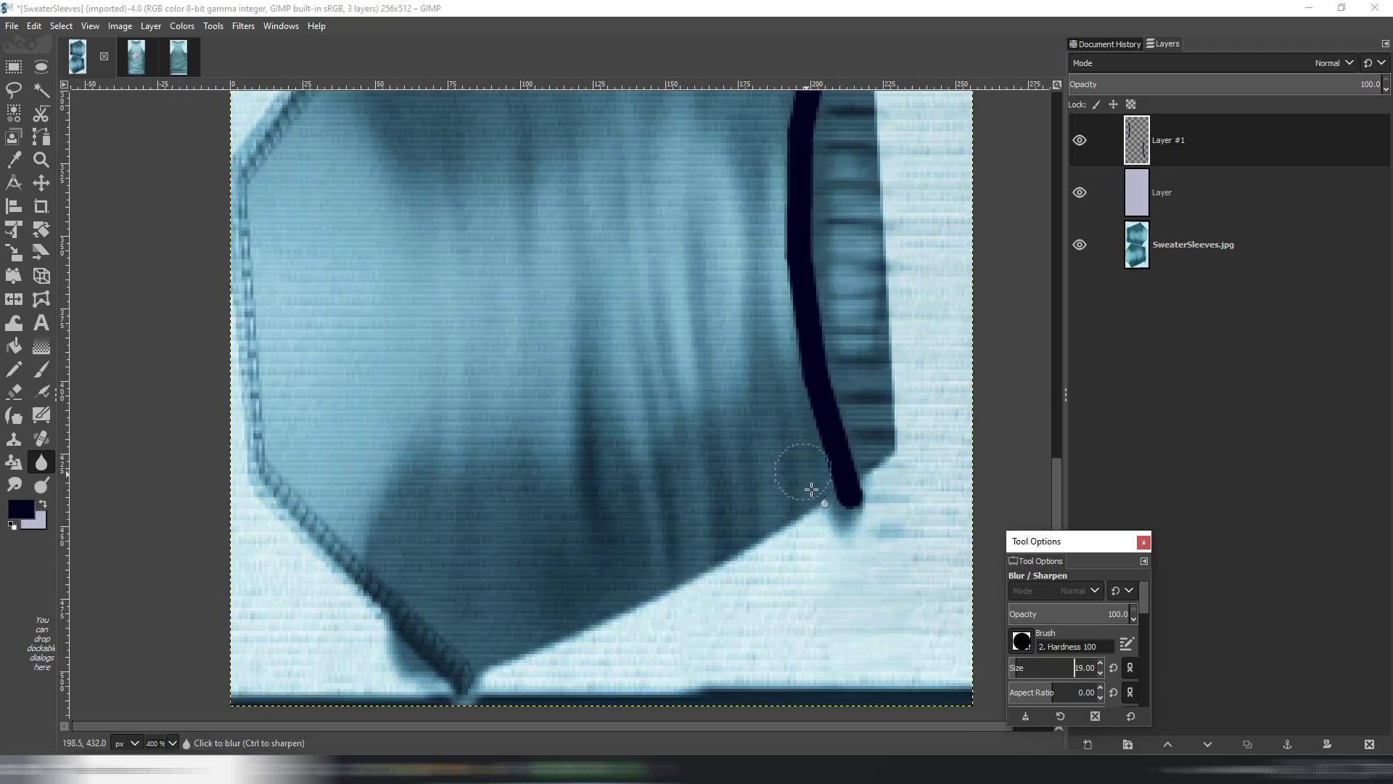
mouse_move(793, 538)
left_mouse_down()
mouse_move(769, 351)
mouse_move(802, 167)
left_mouse_up()
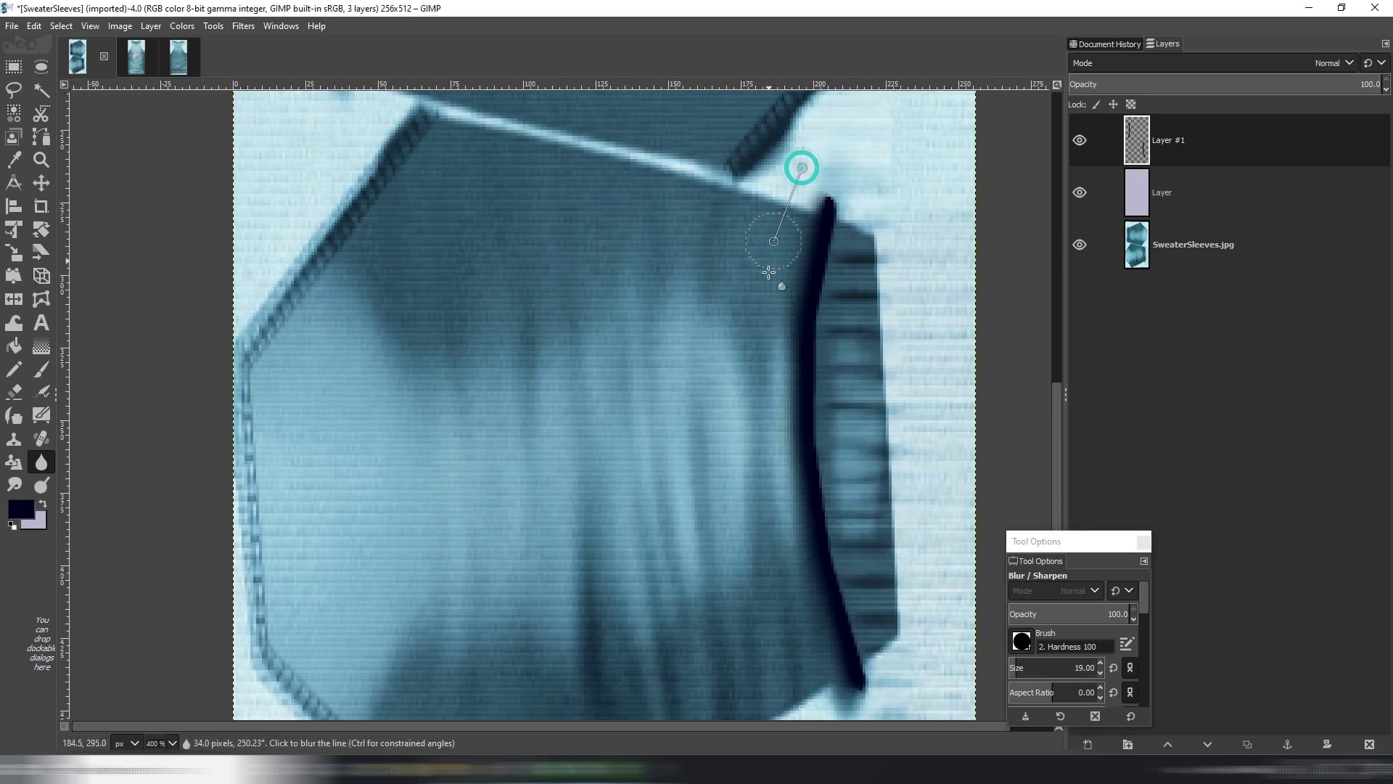
left_click(802, 575, "shift")
left_click(850, 694, "shift")
Blur the sleeve-side edge of the upper sleeve's dark cuff line in repeated straight passes.
left_click_drag(612, 225, 853, 740)
mouse_move(591, 597)
left_mouse_down()
mouse_move(653, 380)
mouse_move(624, 155)
left_mouse_up()
left_click(612, 114, "shift")
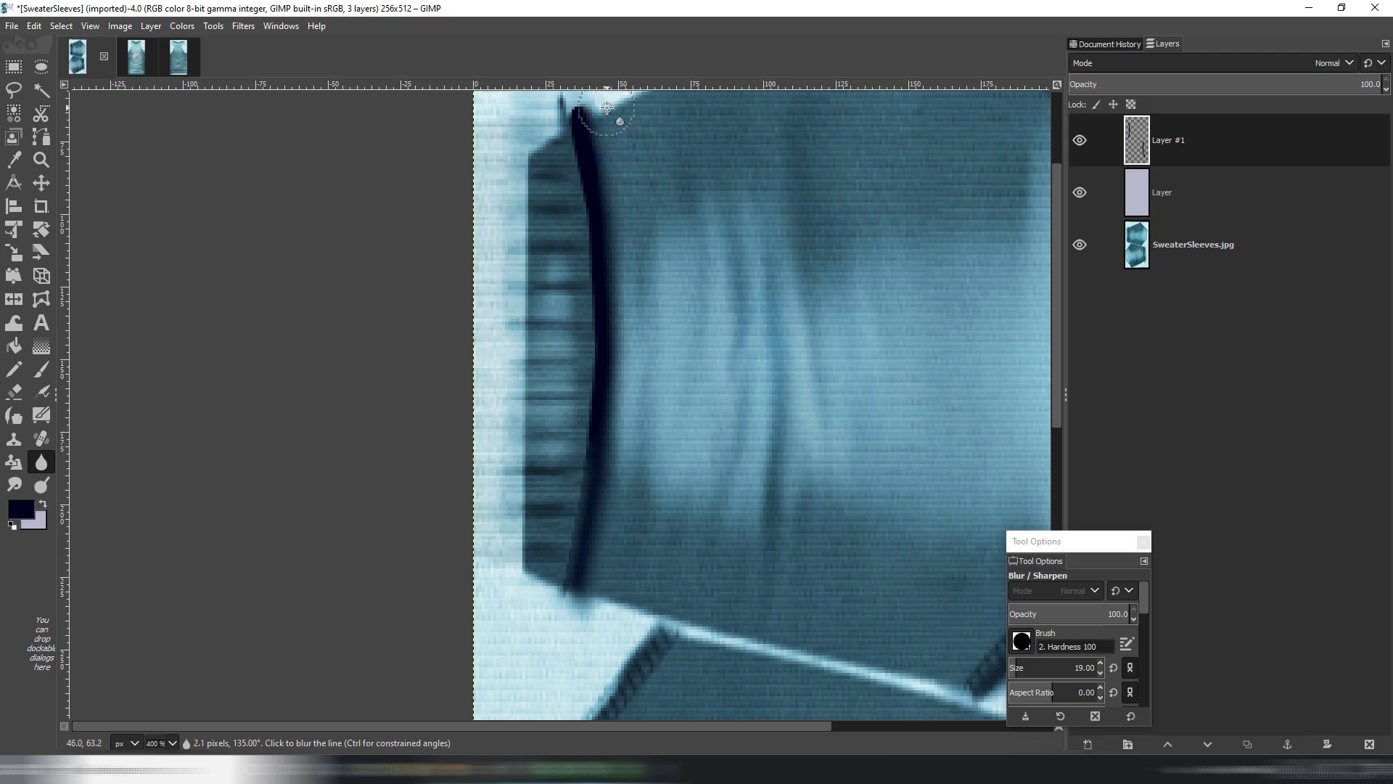
left_click(633, 276, "shift")
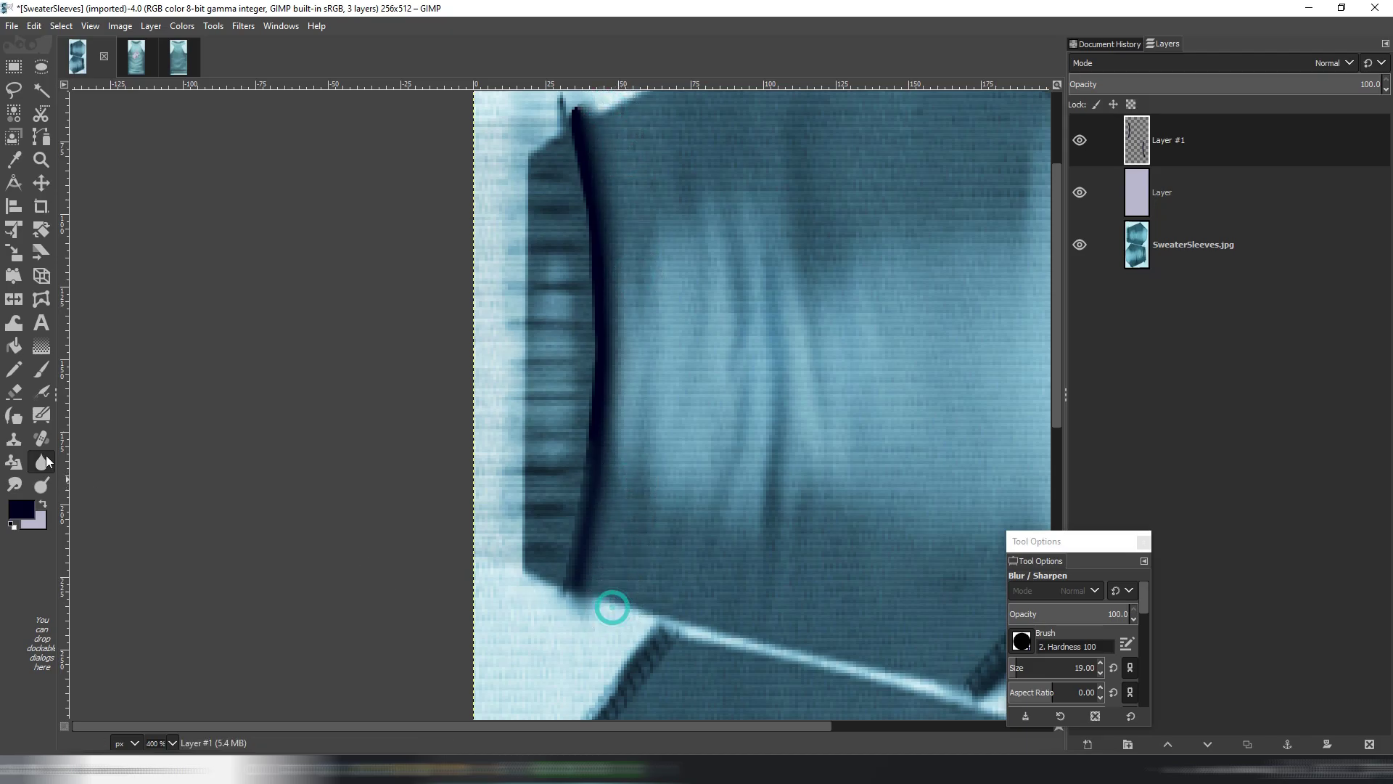
Erase the dark spill on the cuff side of the upper sleeve's seam line with the Eraser at size 19.
left_click(16, 391)
left_click(542, 590)
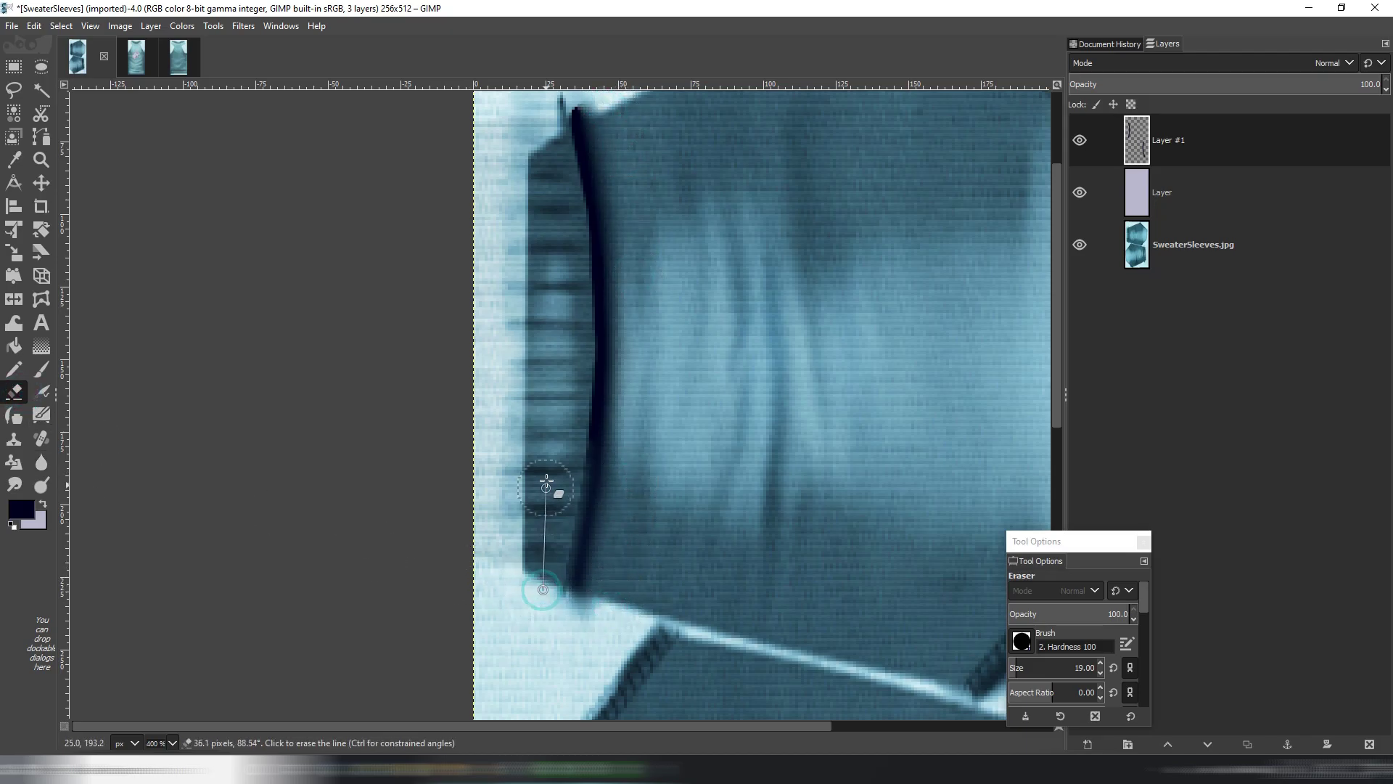
left_click(564, 305, "shift")
left_click(548, 196, "shift")
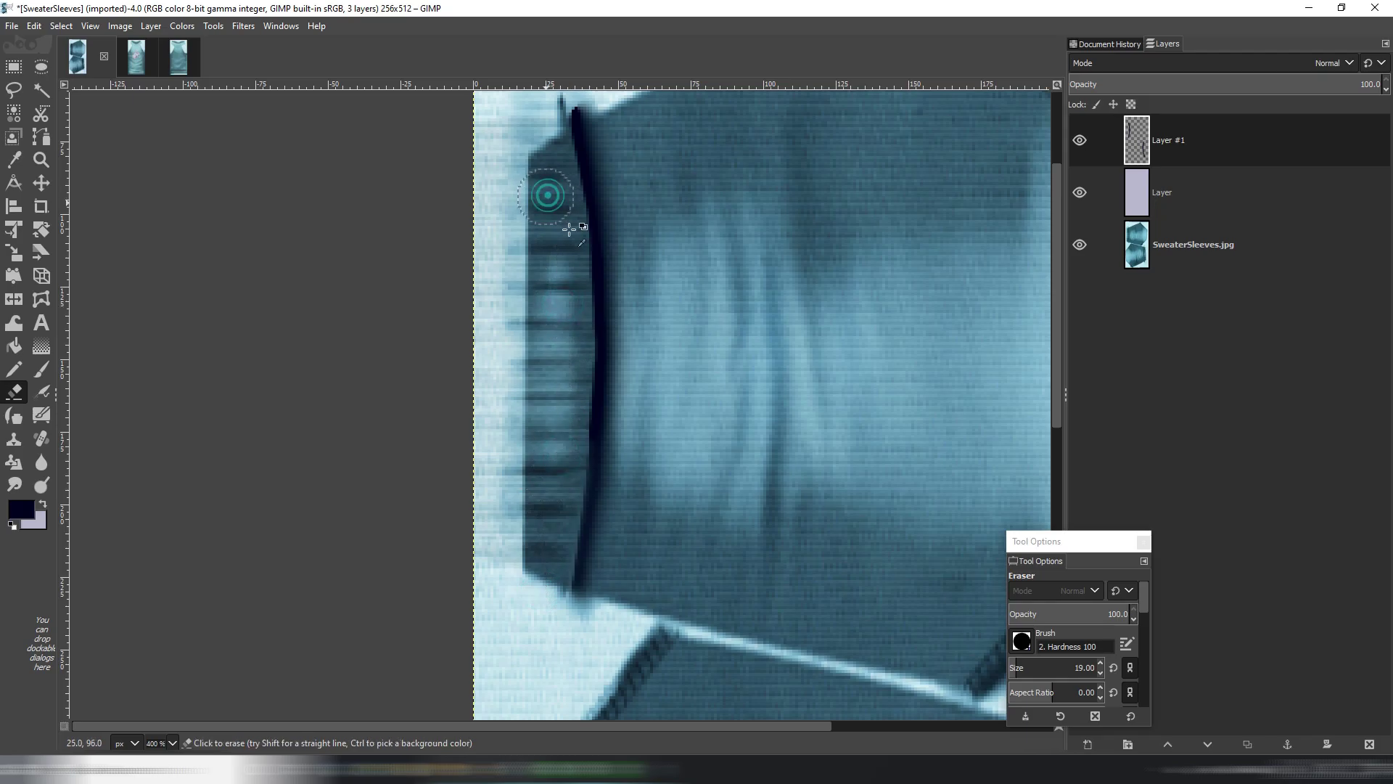
Set the cuff line layer's blend mode to Soft light and its opacity to 62.5.
scroll(705, 367, "down", 4)
left_click(1243, 67)
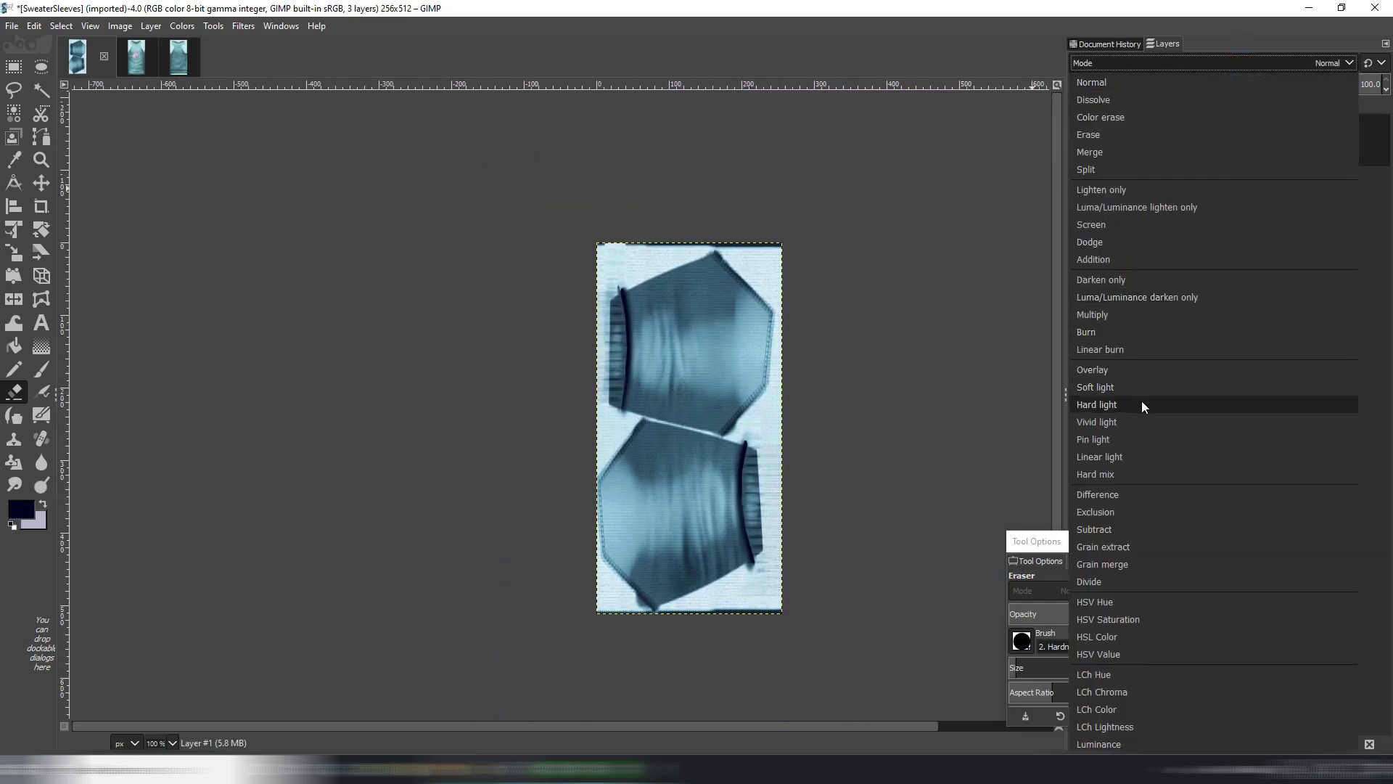
left_click(1121, 383)
left_click_drag(1132, 88, 1140, 82)
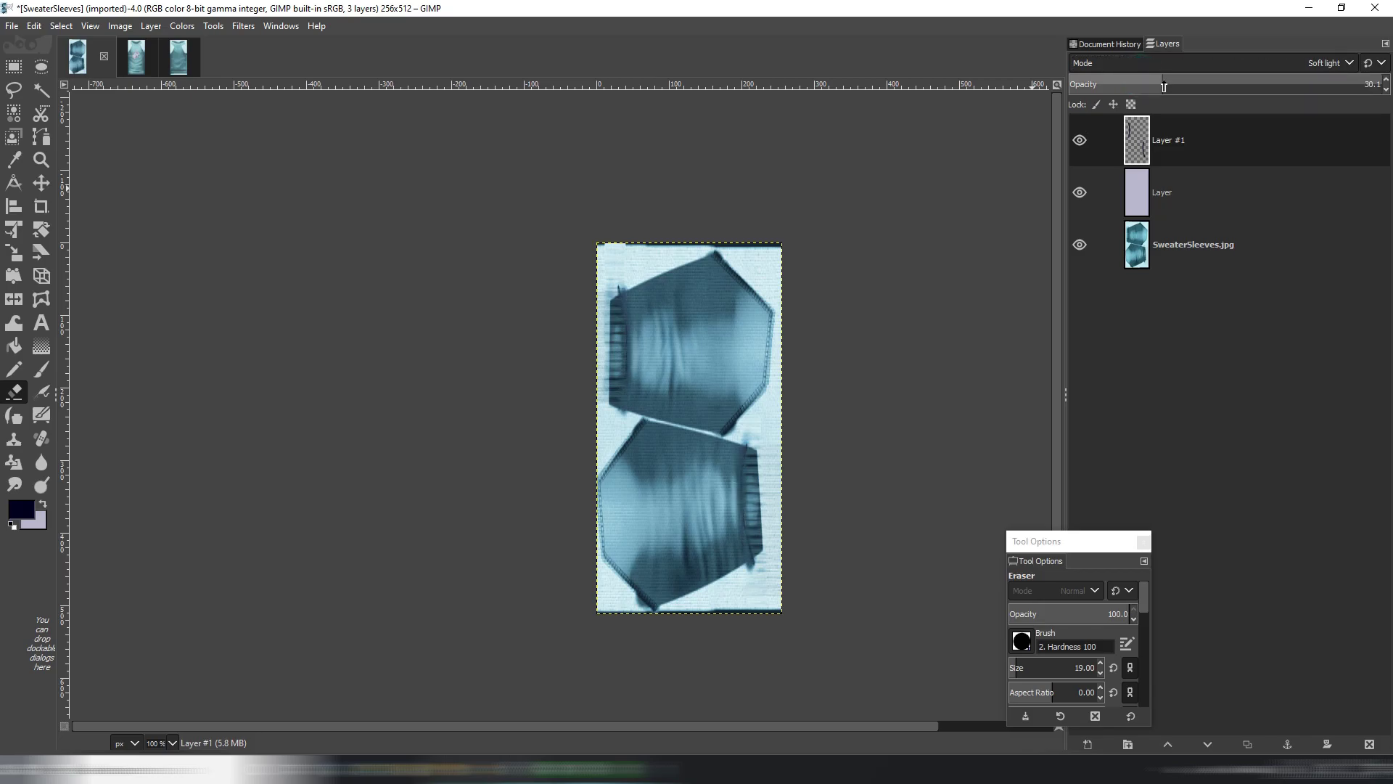
left_click_drag(1245, 86, 1263, 87)
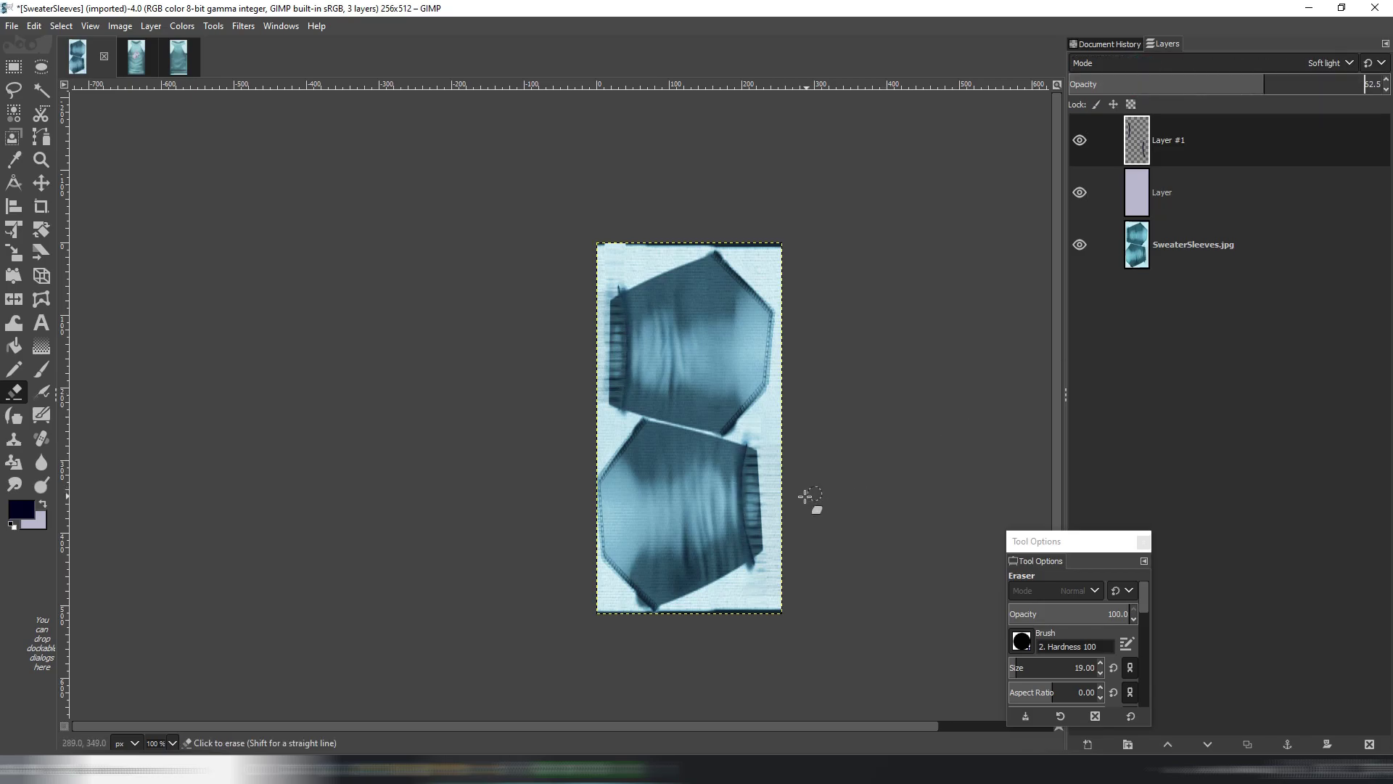
Export the sleeve image over SweaterSleeves.jpg in the SweaterBlue.chkn assets folder as a JPEG at quality 100.
scroll(811, 501, "up", 1)
key("ctrl+shift+e")
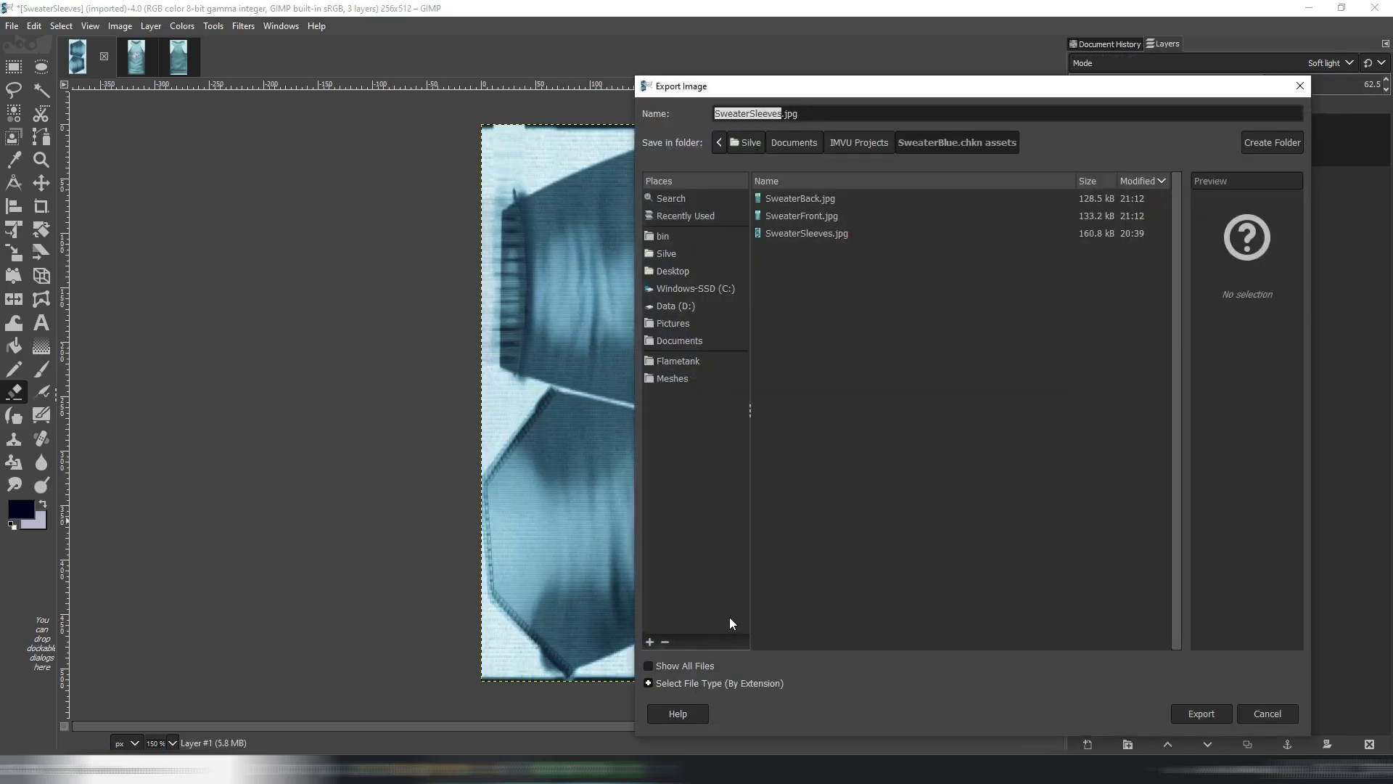
key("Return")
key("Return")
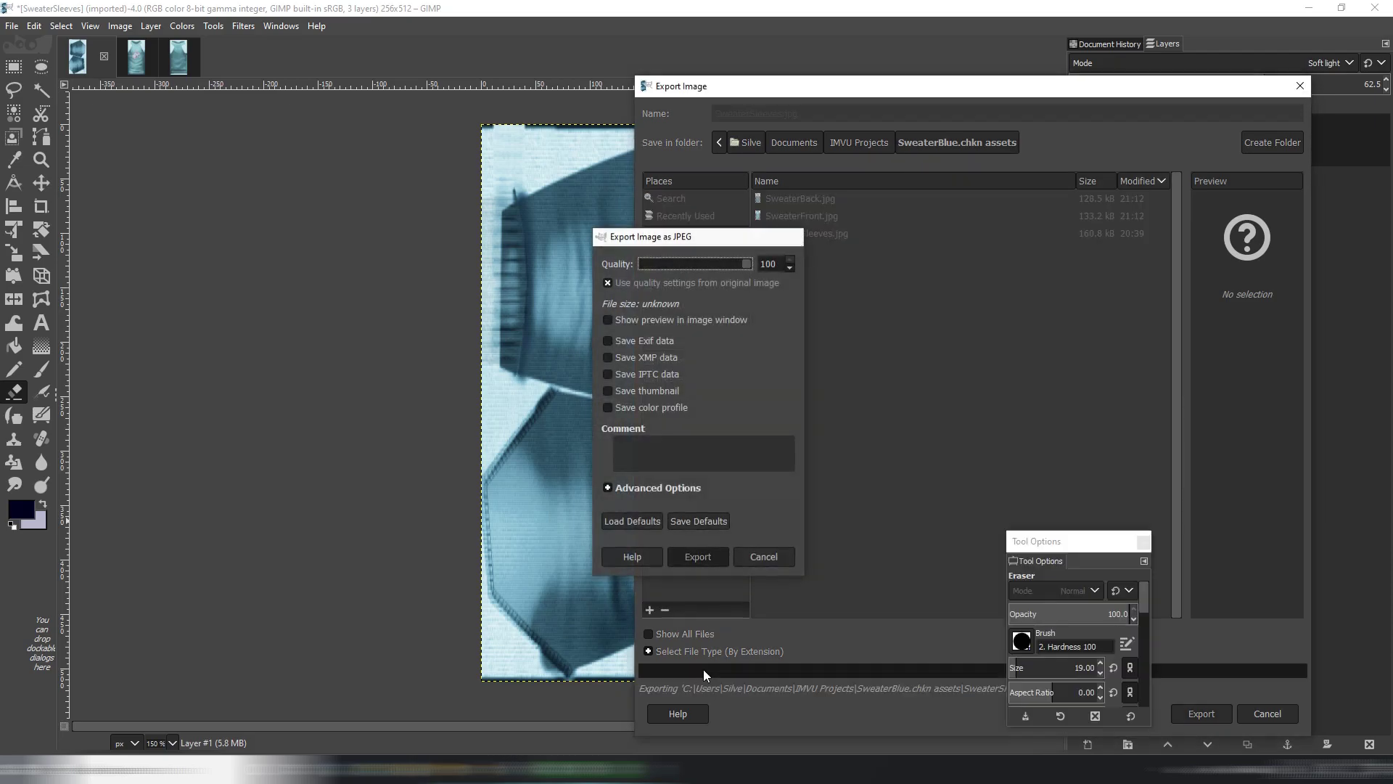
key("Return")
Switch to the IMVU editor and inspect the updated sleeves on the avatar.
key("alt+Tab")
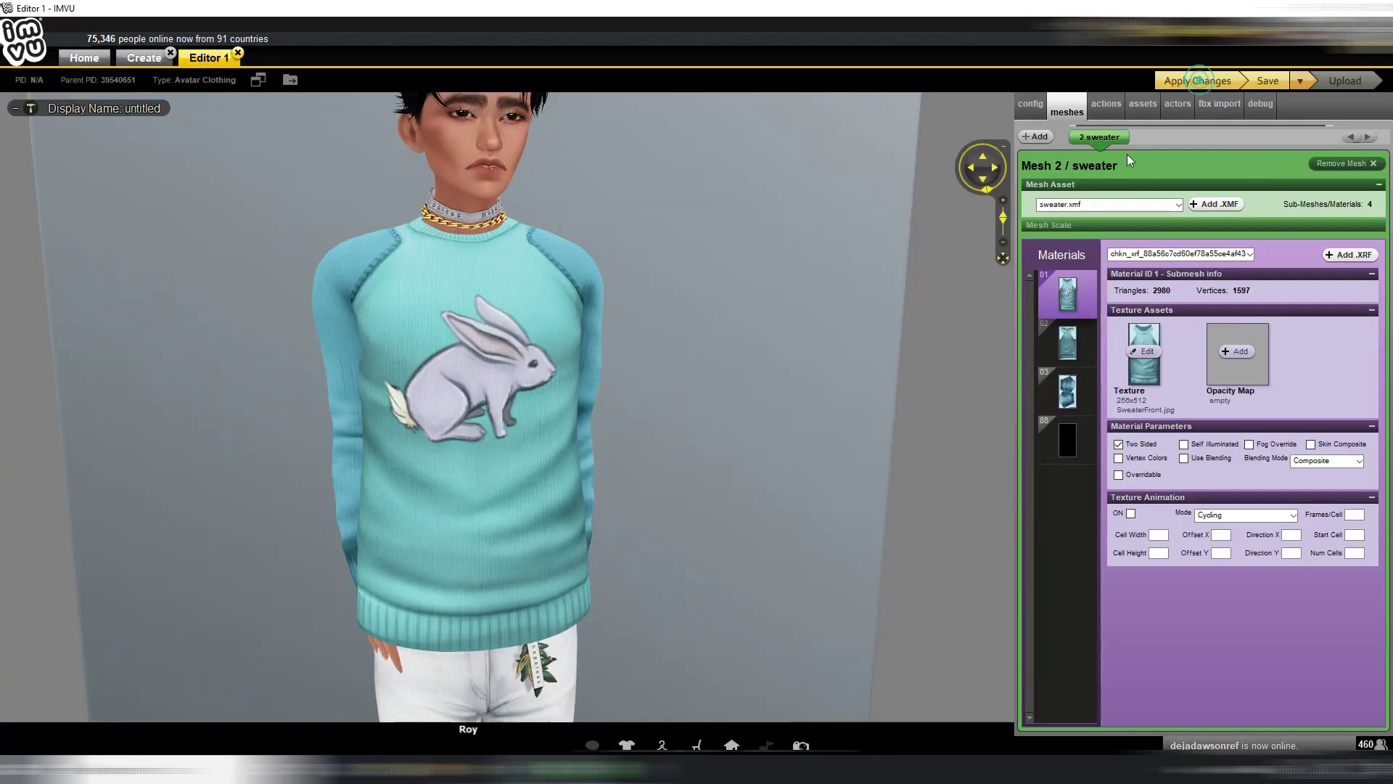
scroll(844, 282, "down", 5)
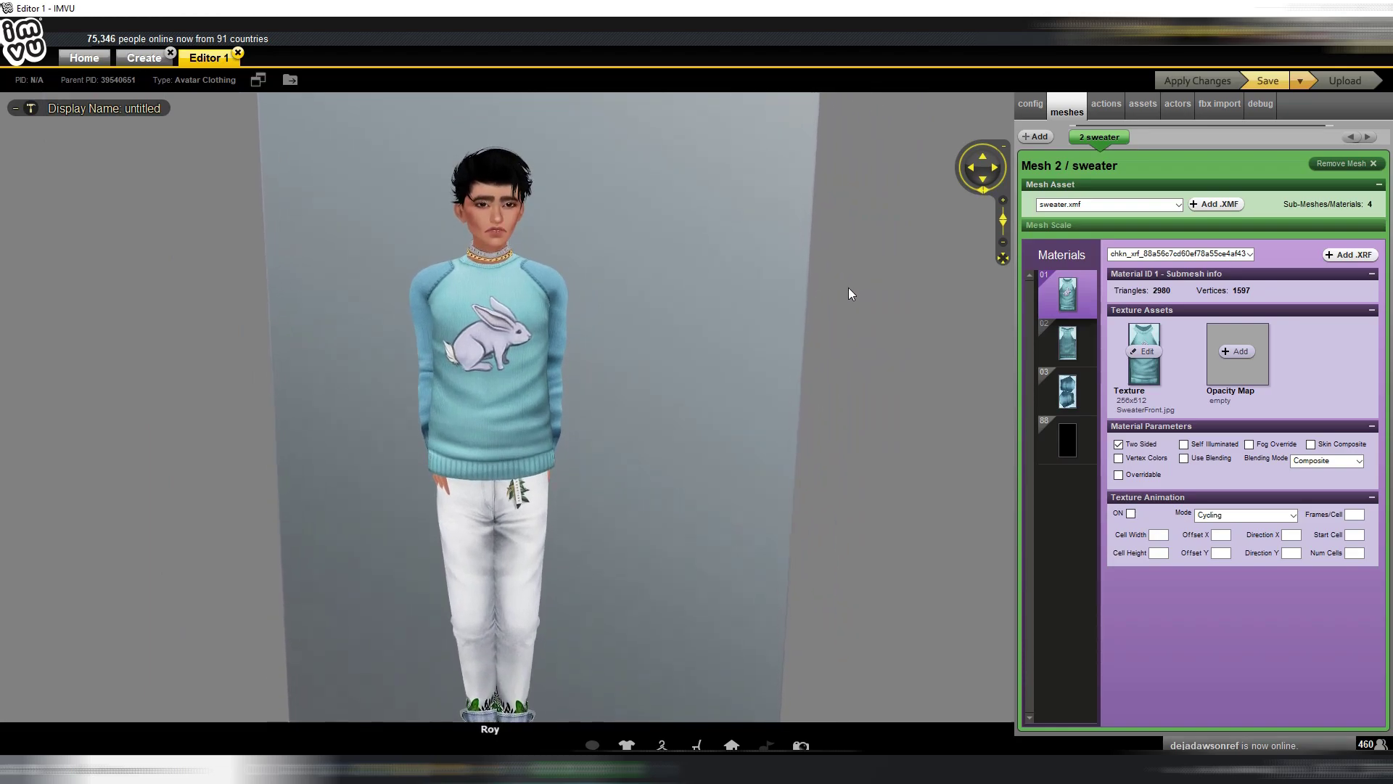
scroll(845, 287, "up", 2)
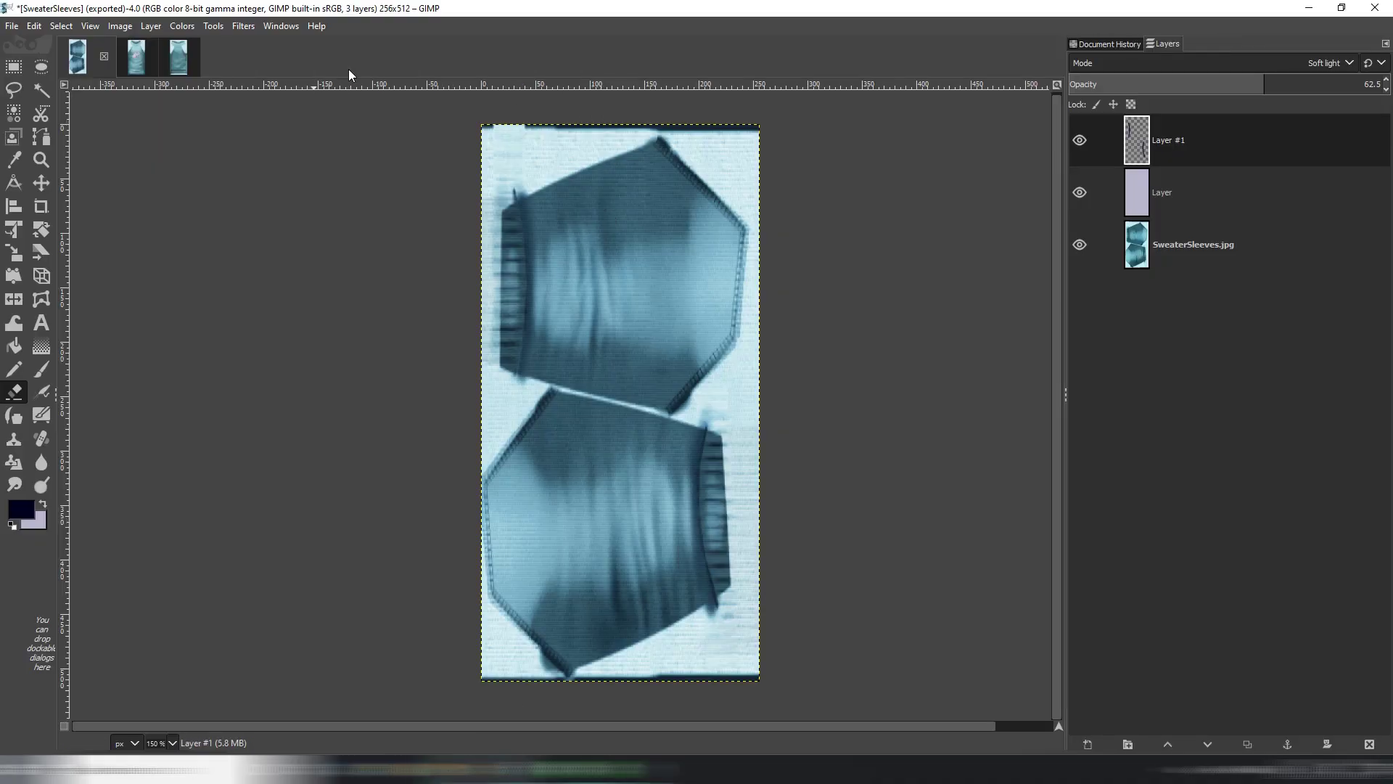
Return to GIMP and add a new transparent 256 x 512 px layer to the SweaterFront image.
left_click(137, 57)
left_click(150, 25)
left_click(166, 45)
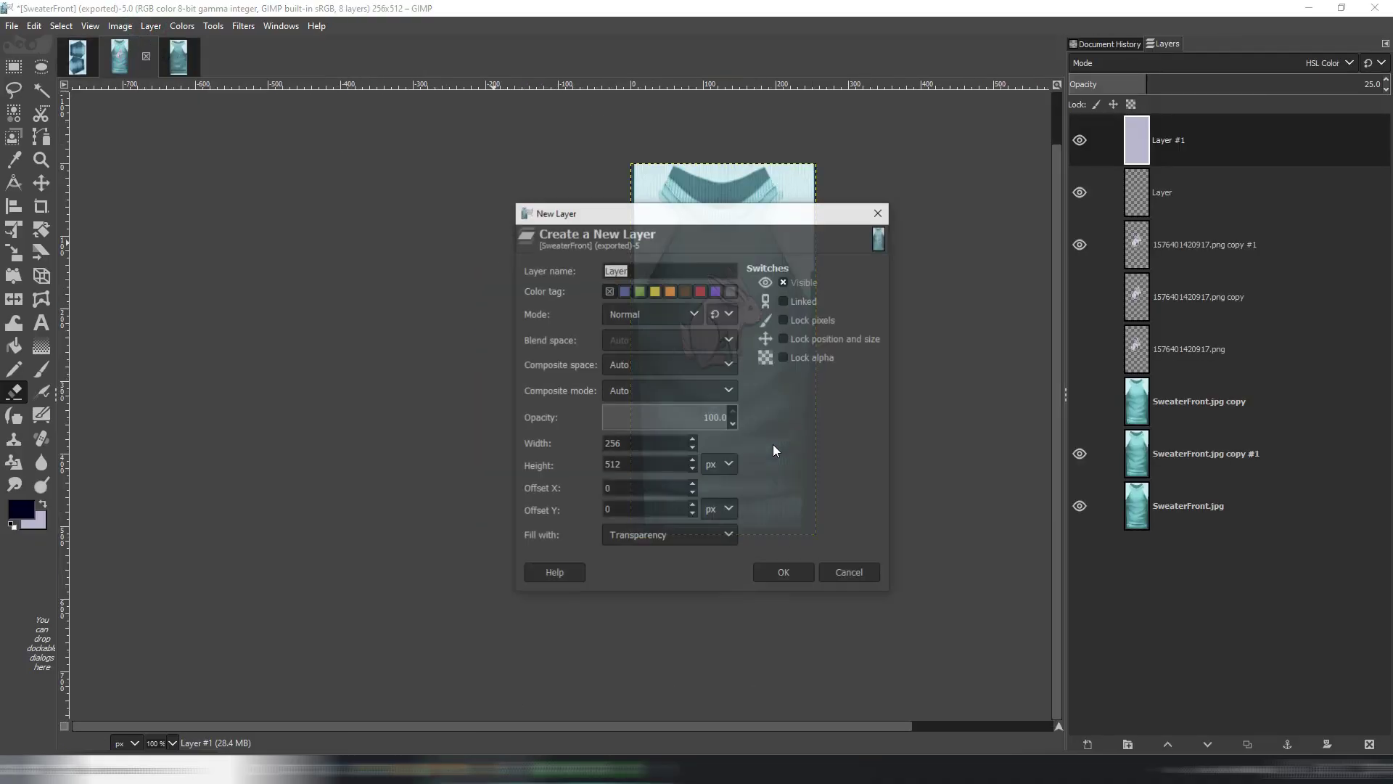
left_click(787, 577)
Paint two bright cyan pixels inside the rabbit's eye with the Pencil at size 1, the second at 51.5 opacity.
left_click(18, 511)
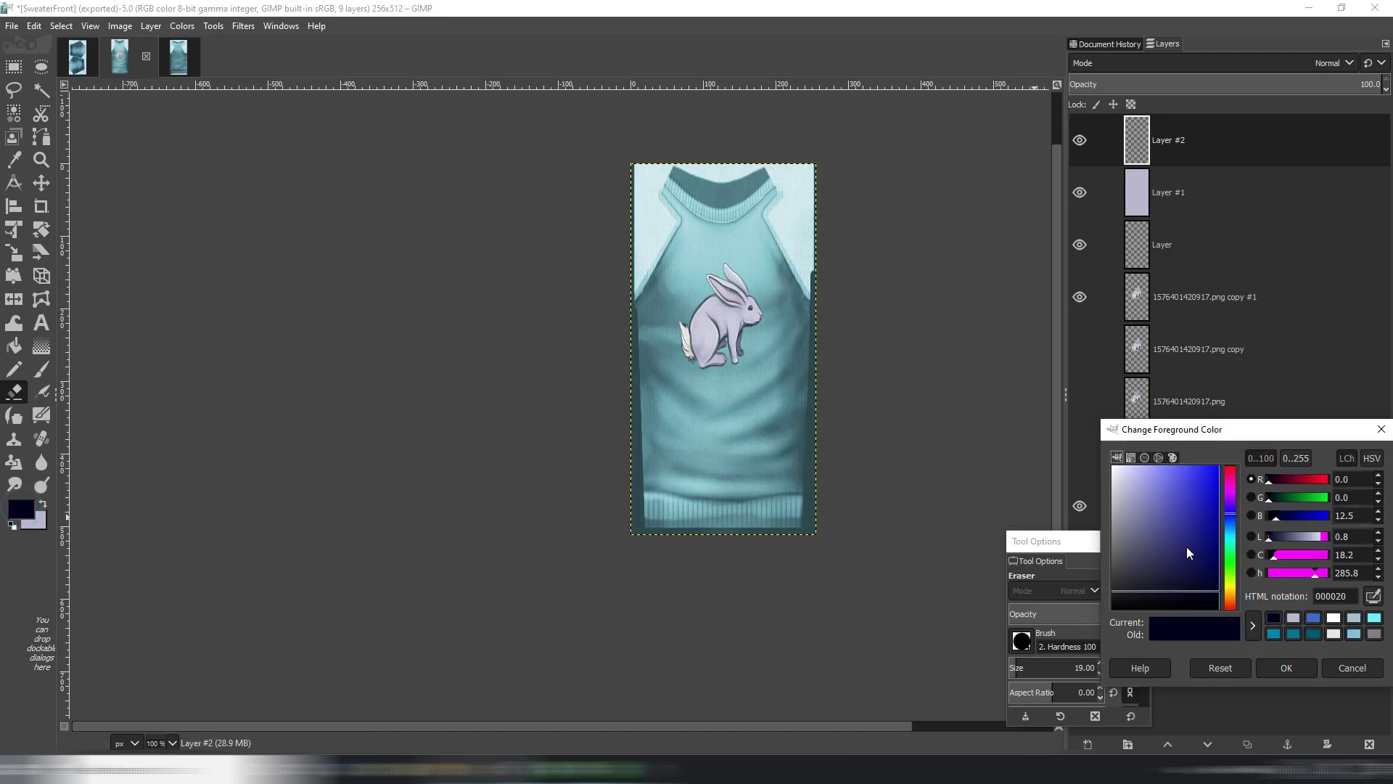
left_click(1232, 537)
left_click(1217, 468)
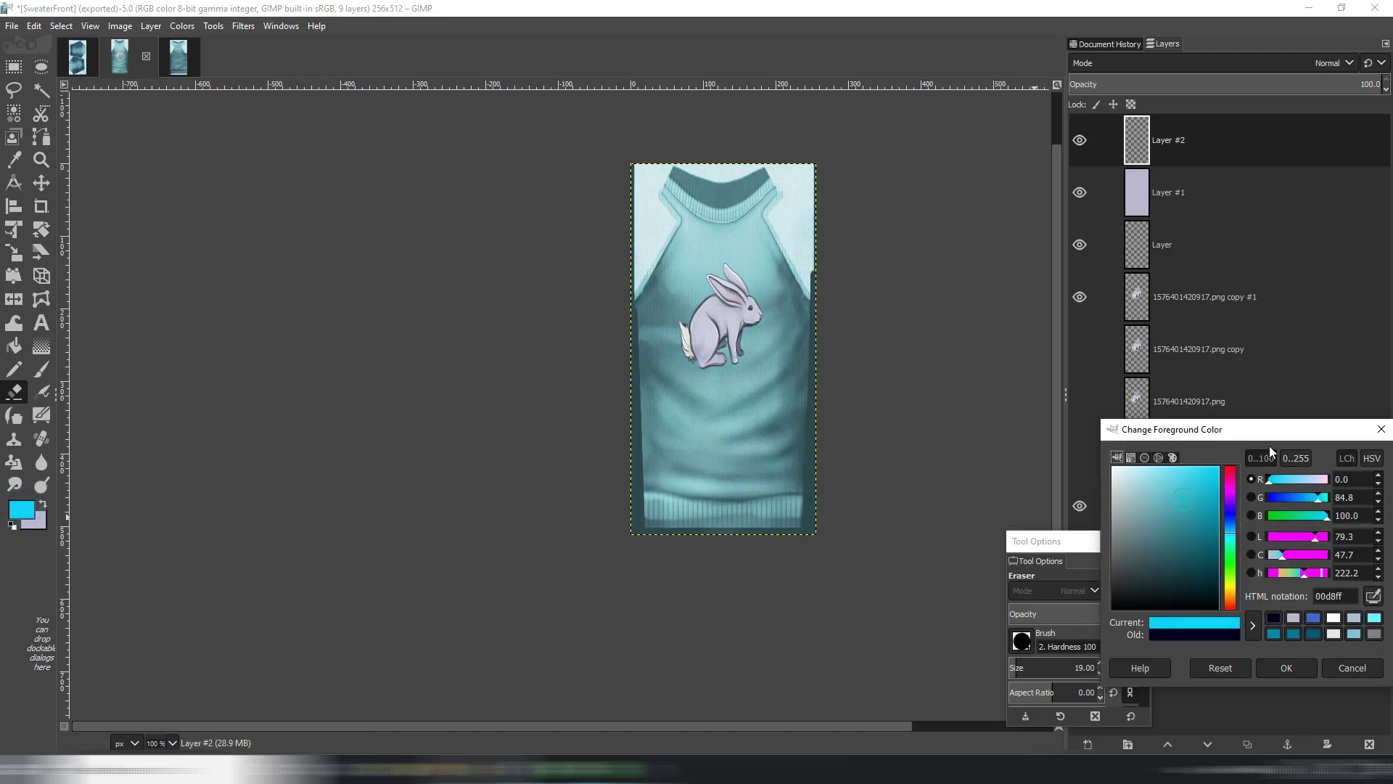
left_click(1271, 665)
scroll(755, 313, "up", 9)
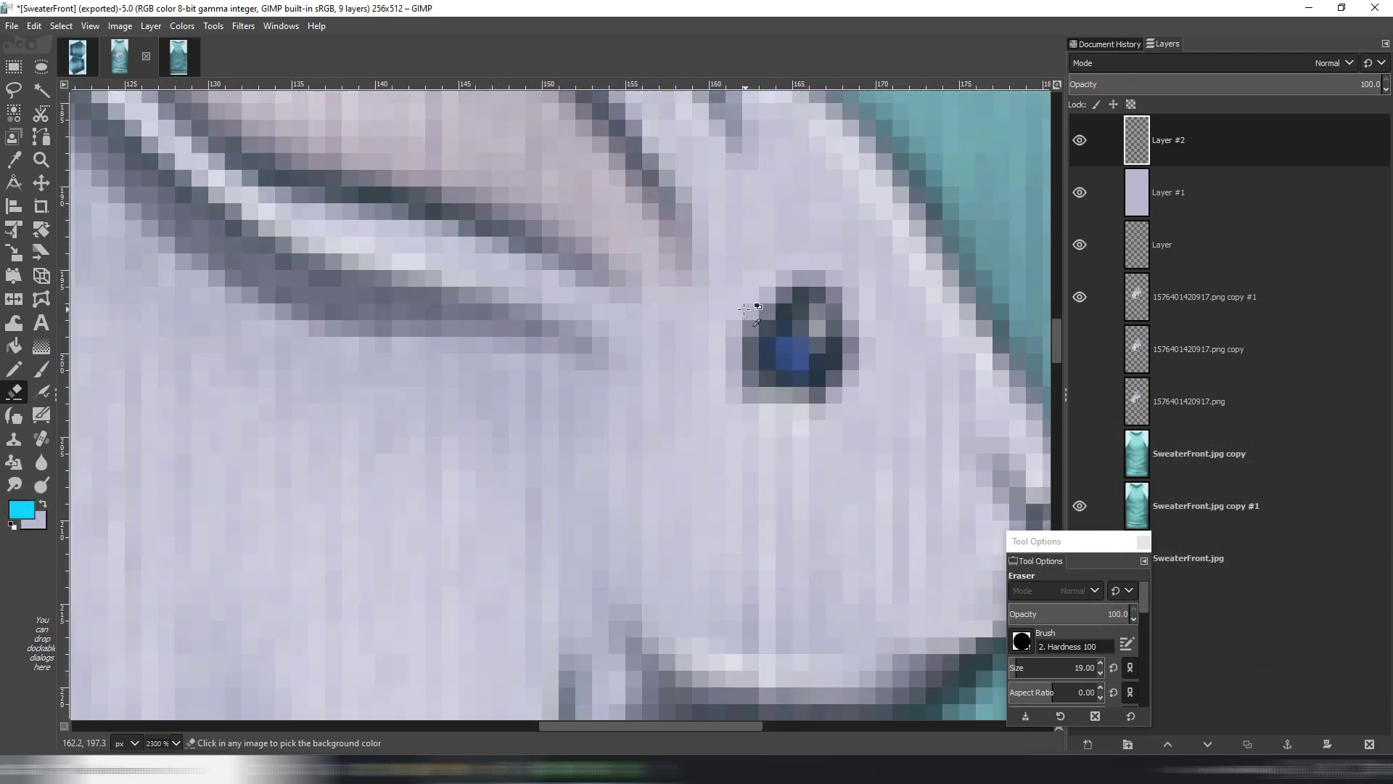
left_click(14, 368)
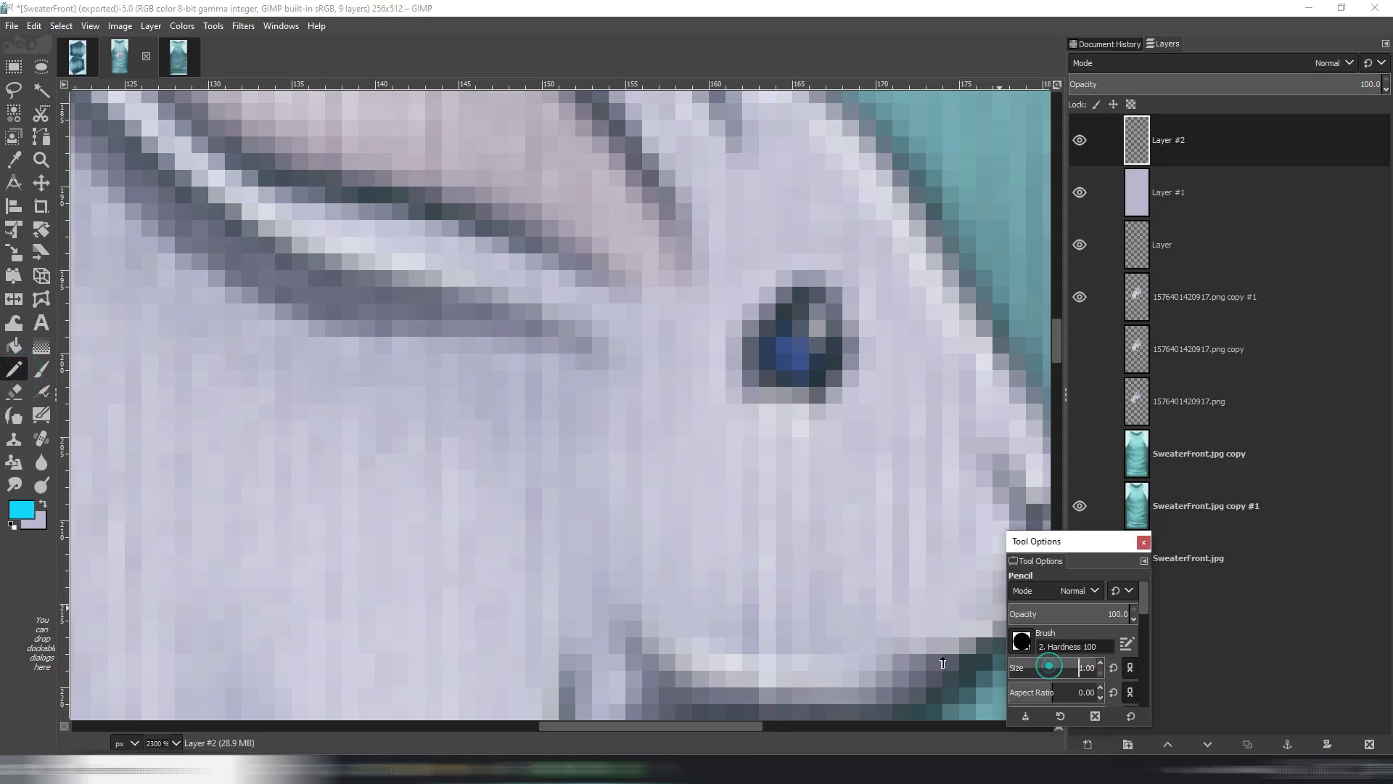
scroll(806, 349, "up", 2)
left_click(836, 347)
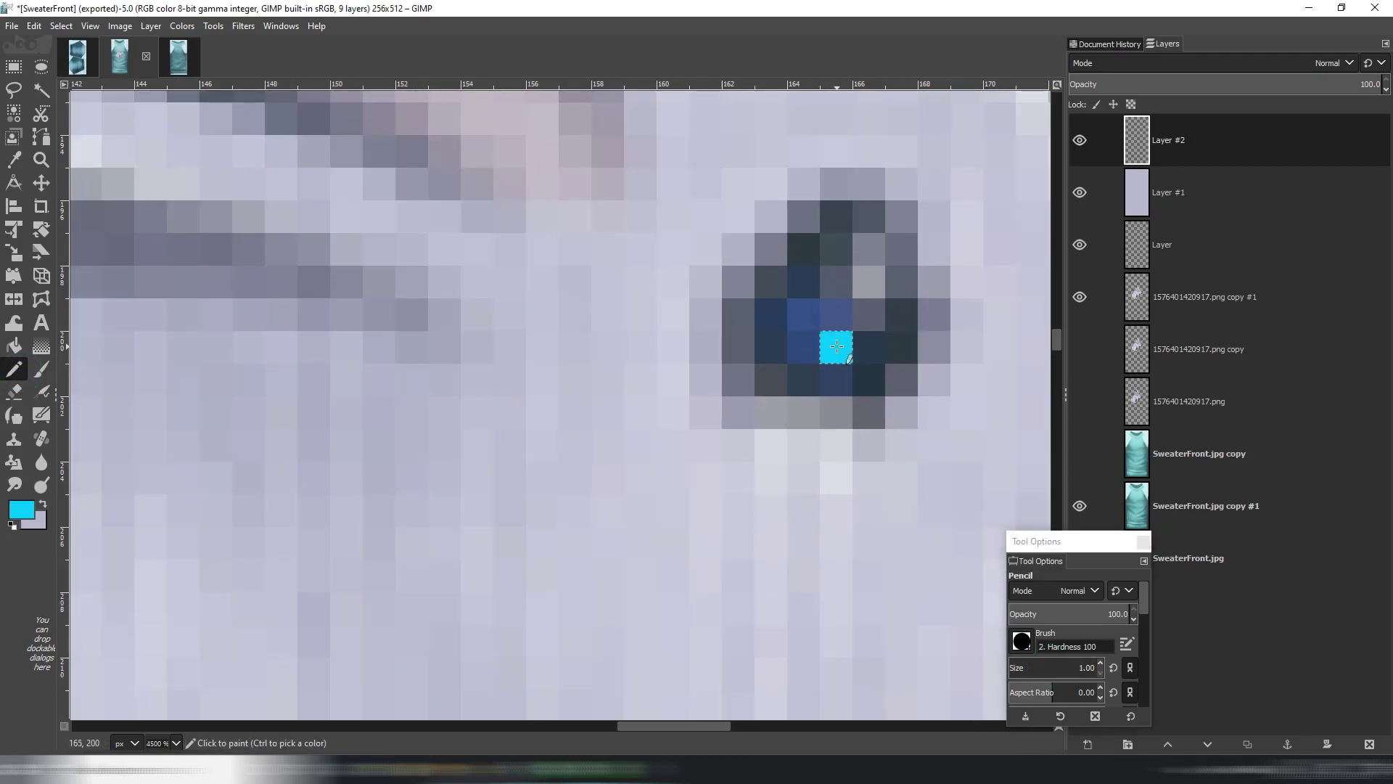
left_click_drag(1063, 614, 1070, 614)
left_click(801, 314)
Paint a white highlight in the rabbit's eye with the Pencil and set the eye layer's opacity to 55.3.
scroll(926, 402, "down", 3)
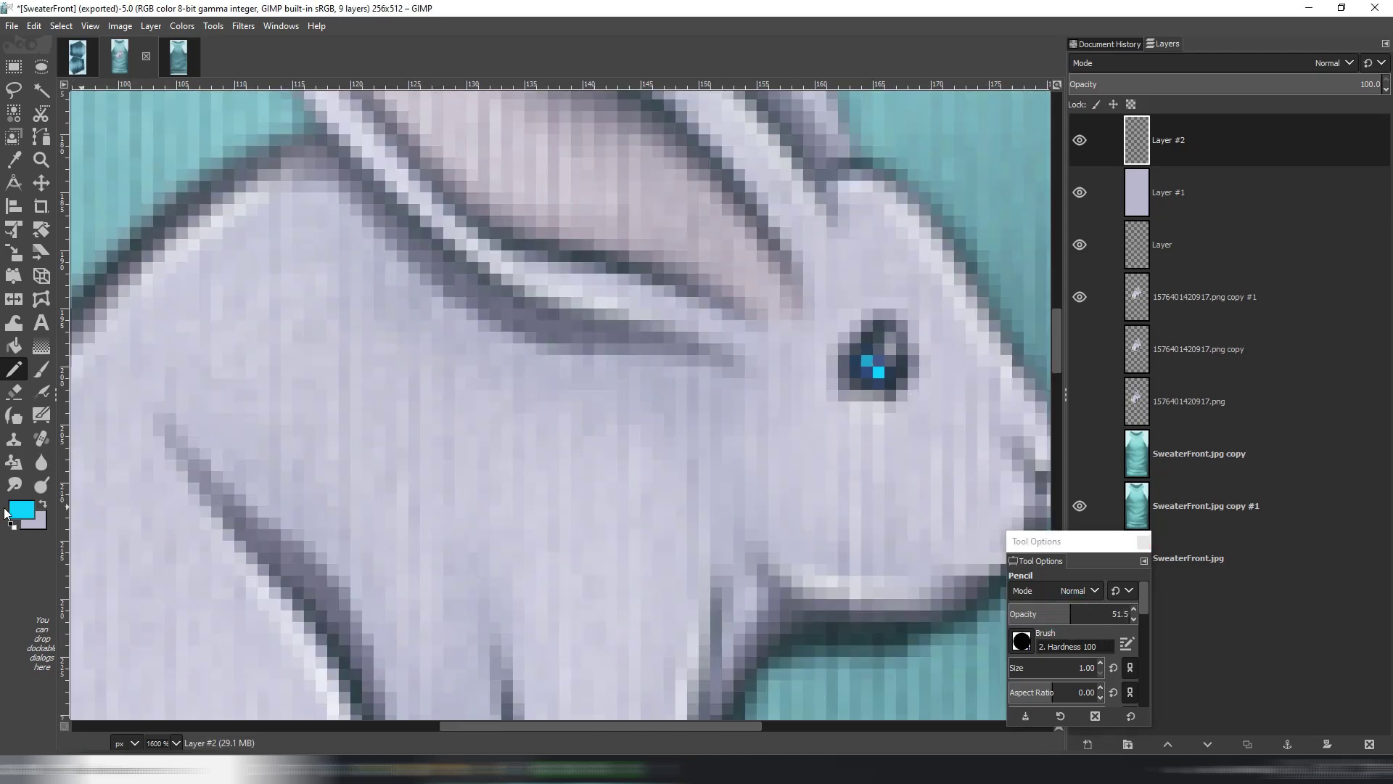
left_click(11, 511)
left_click(1125, 499)
left_click(1286, 668)
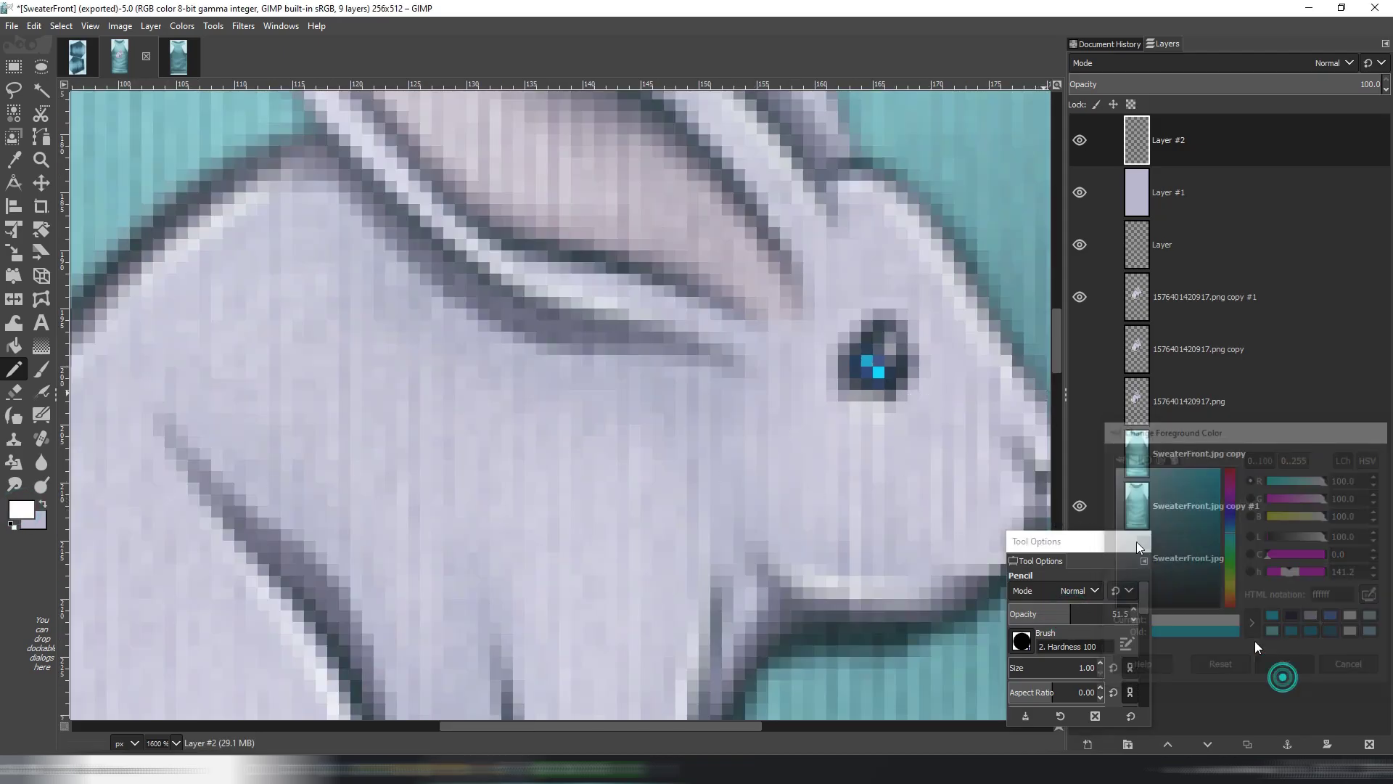
left_click(889, 336)
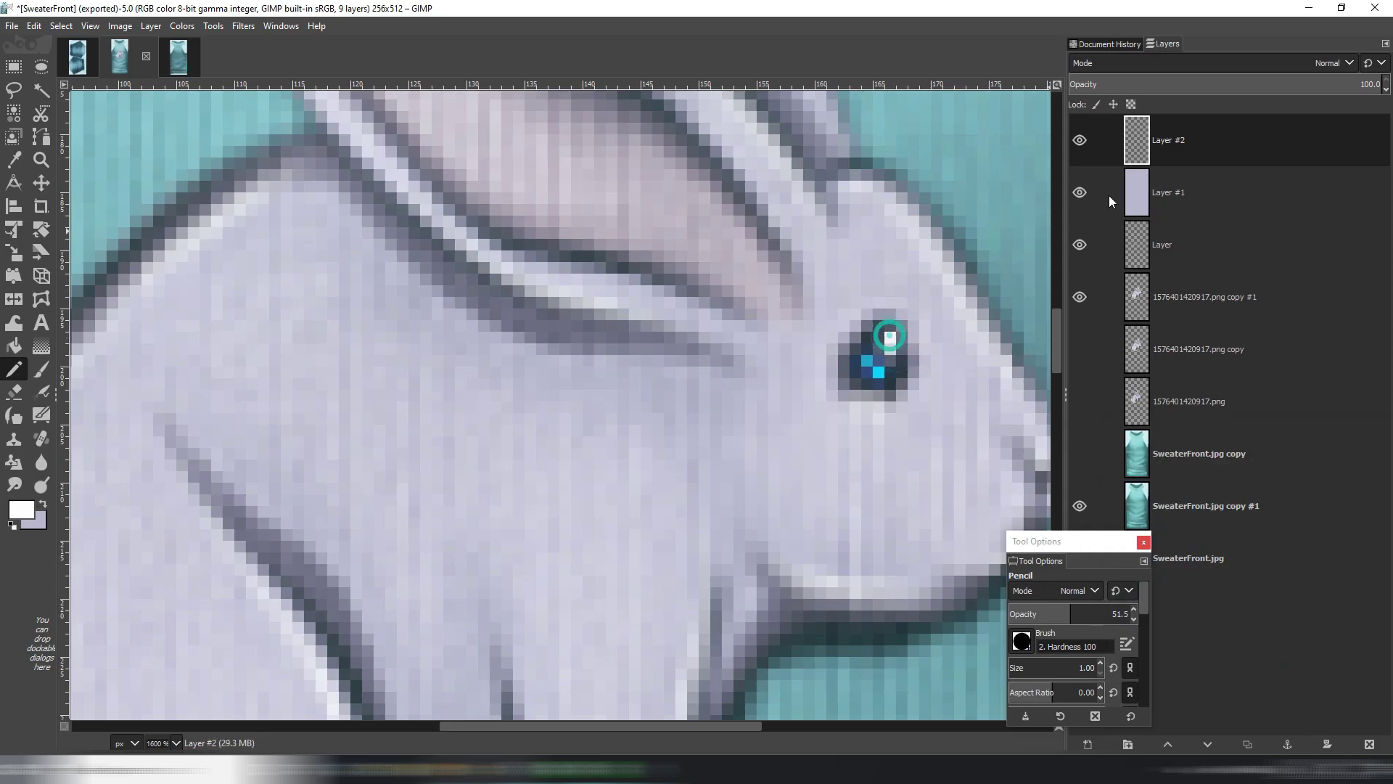
left_click(1240, 82)
scroll(952, 366, "down", 6)
scroll(969, 398, "down", 1)
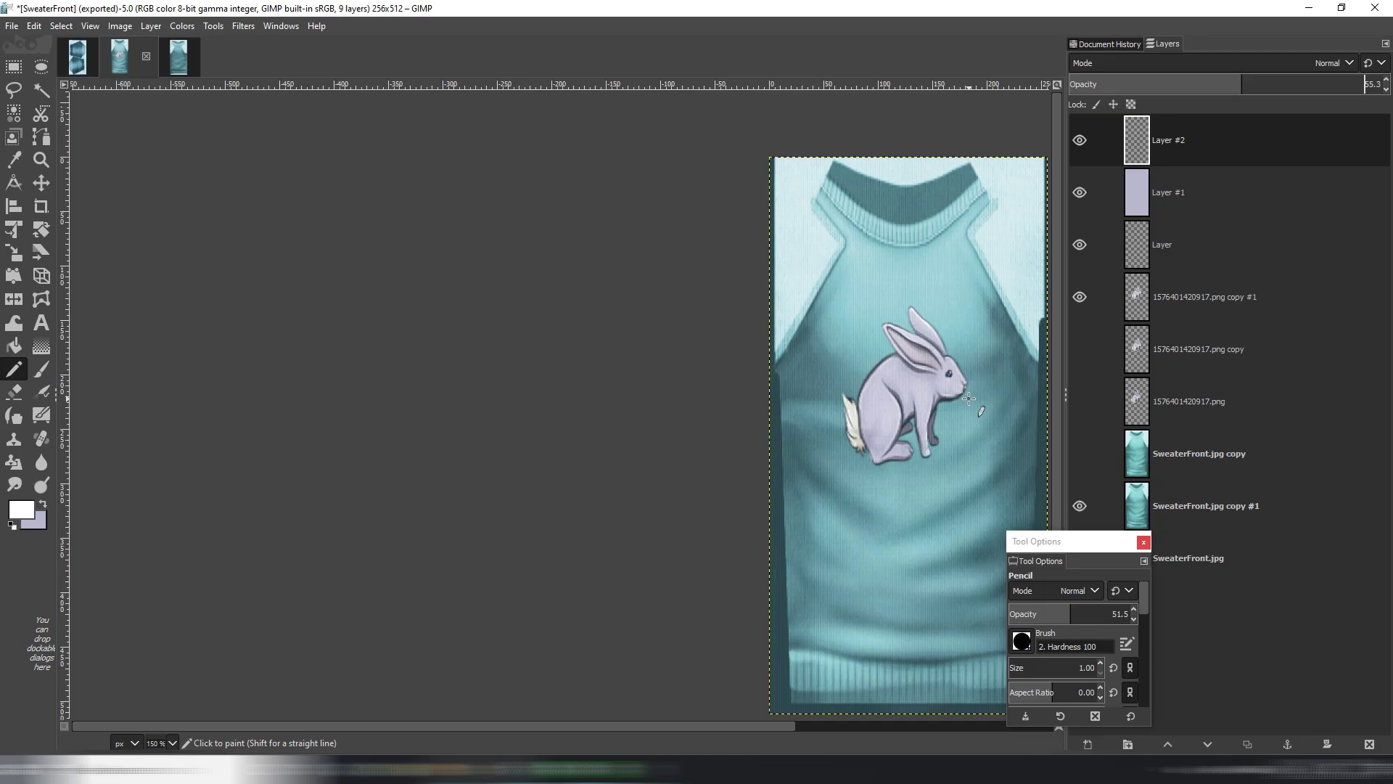
Re-export the SweaterFront image and switch to the IMVU editor to check the rabbit's eye on the avatar.
key("ctrl+e")
key("alt+Tab")
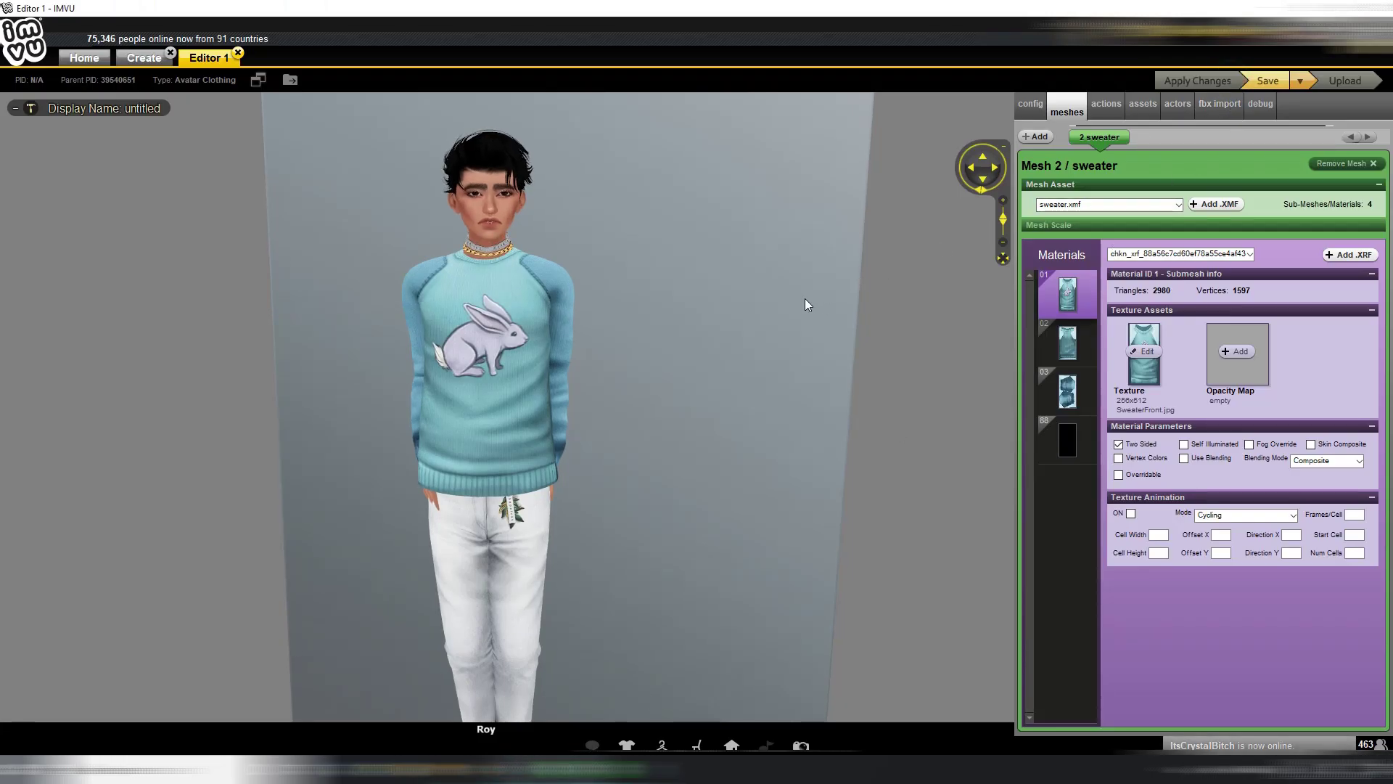
scroll(804, 298, "up", 5)
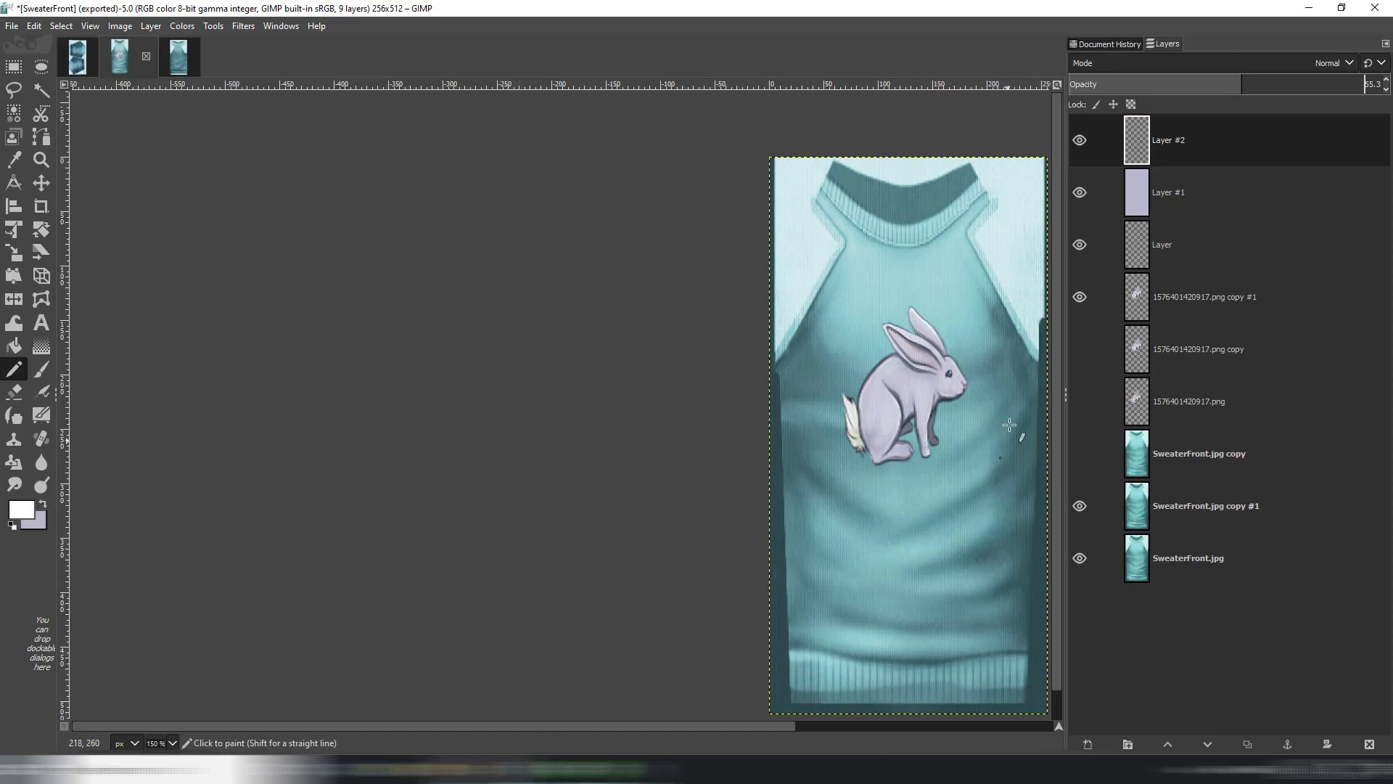
Back in GIMP, paint medium blue pixels around the cyan ones in the rabbit's eye with the size 1 Pencil.
scroll(710, 351, "up", 10)
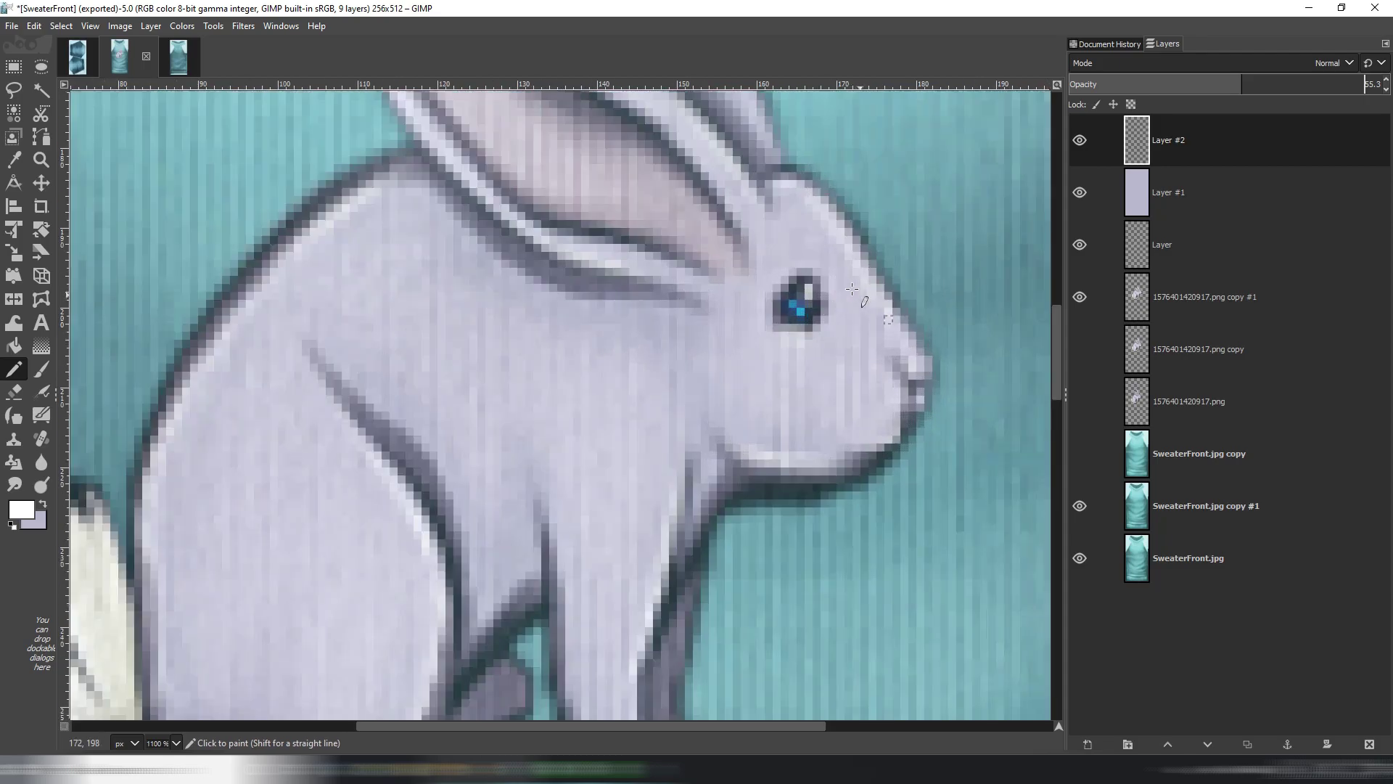
left_click(21, 510)
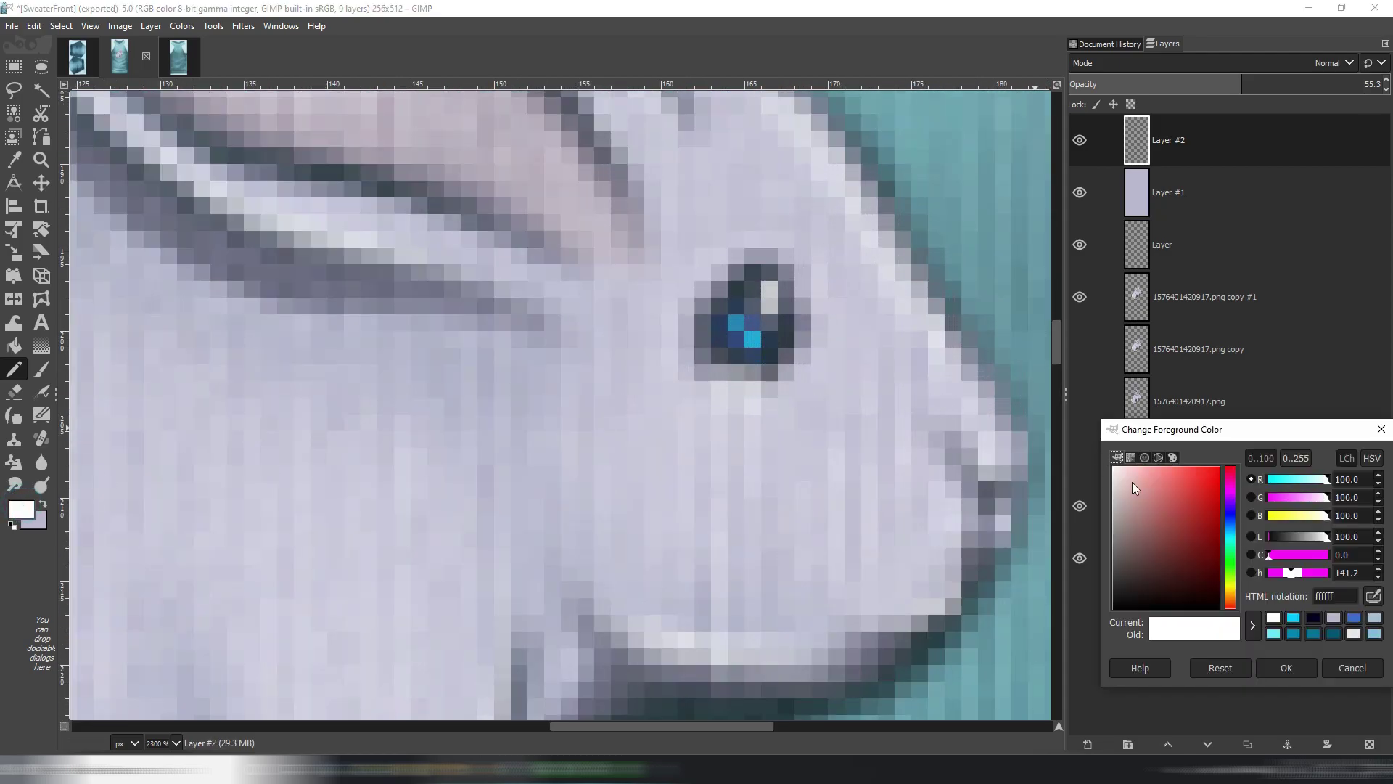
left_click(1230, 529)
left_click(1200, 475)
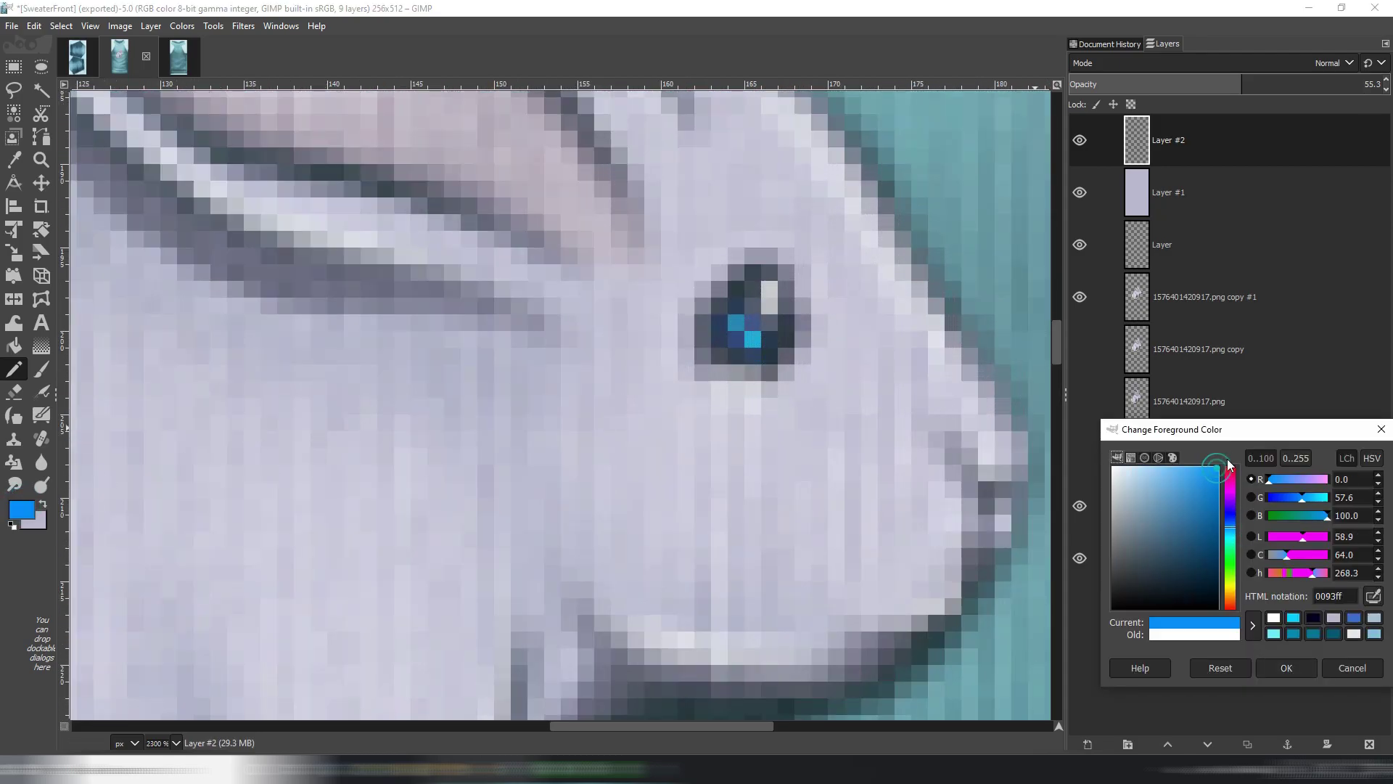
left_click(1284, 667)
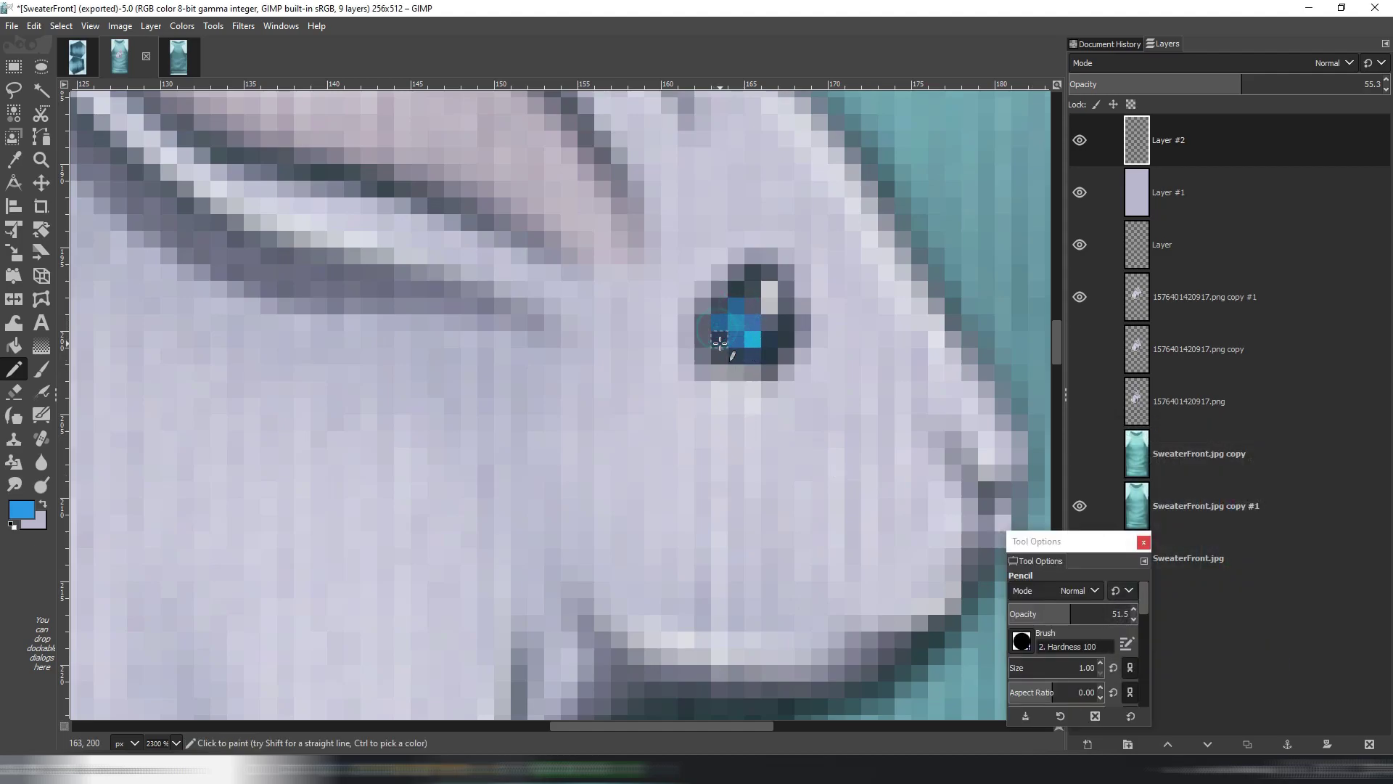
scroll(742, 361, "down", 8)
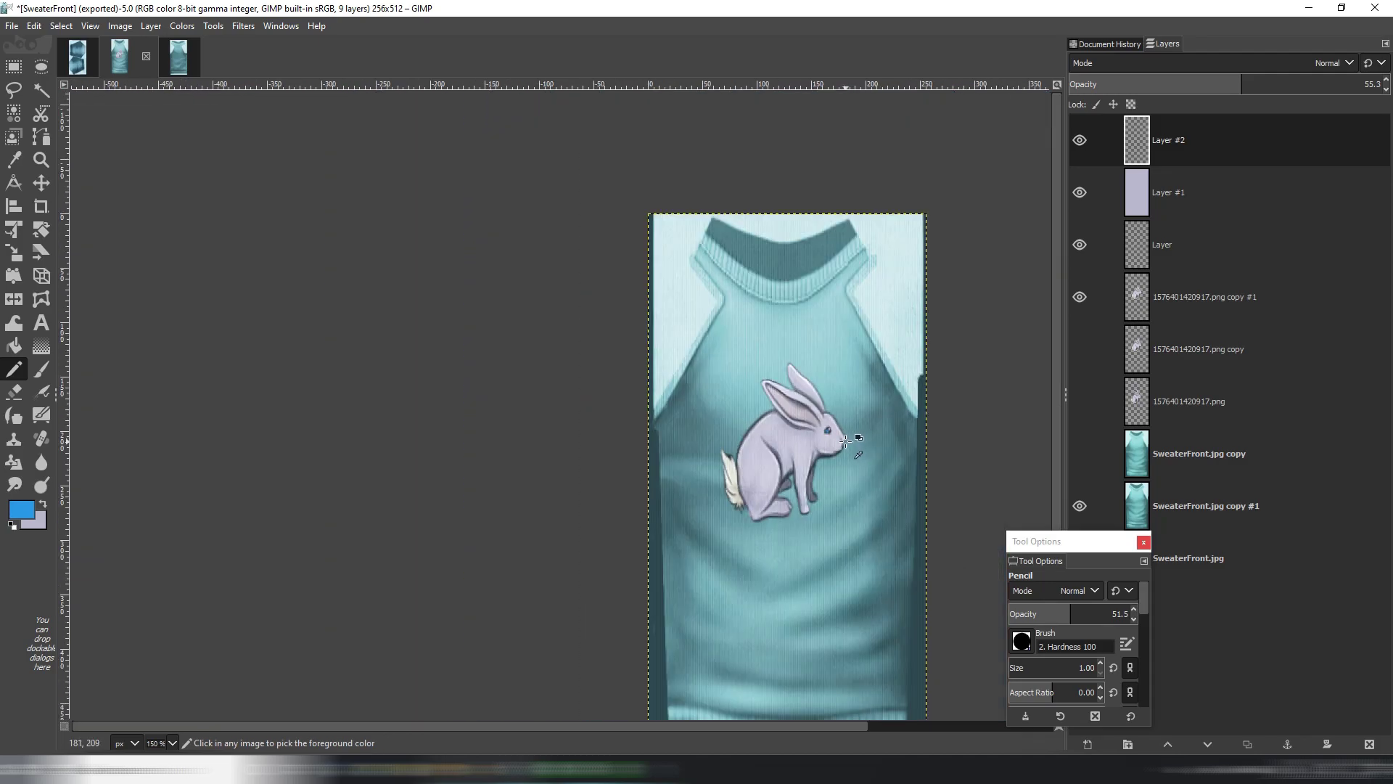
Re-export the front image with the bluer eye and inspect the sweater on the IMVU avatar at several zoom levels.
key("ctrl+e")
left_click(639, 769)
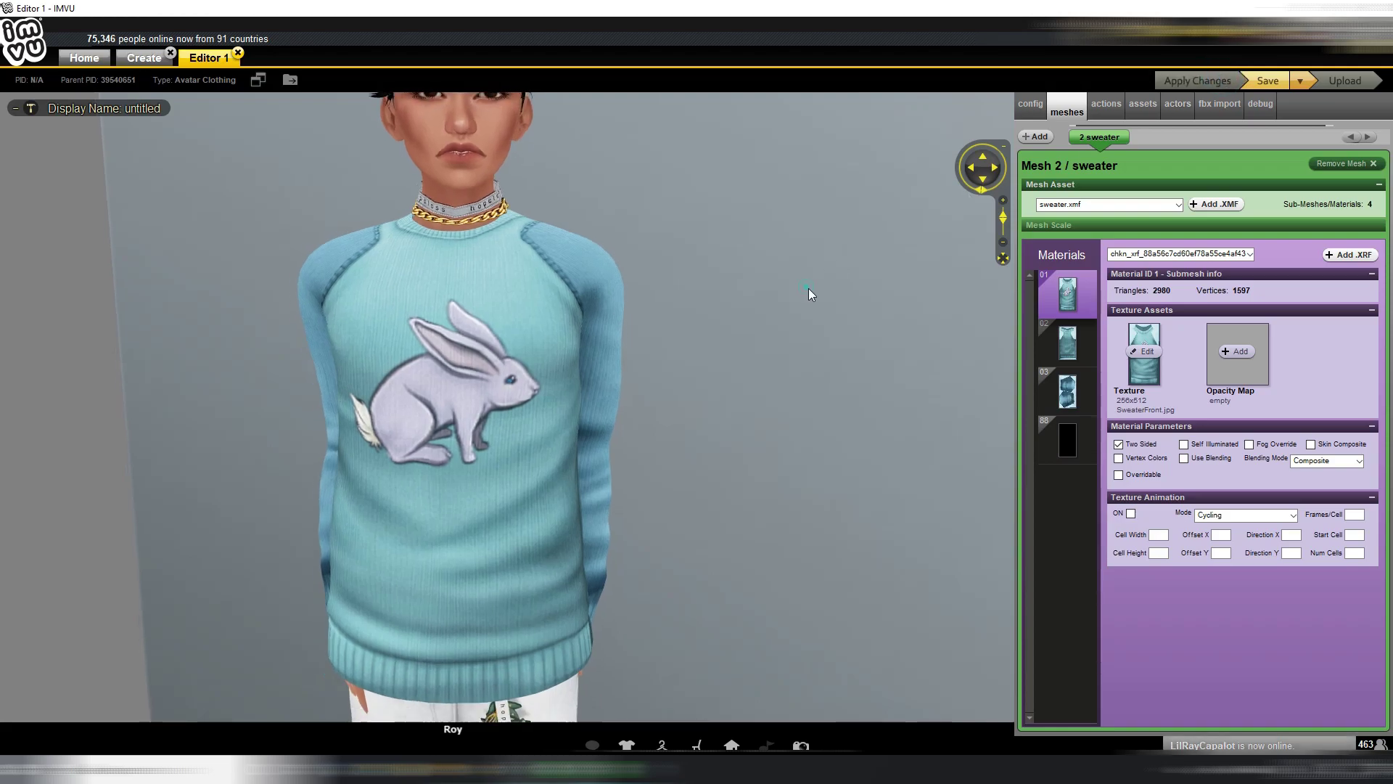
scroll(816, 289, "down", 5)
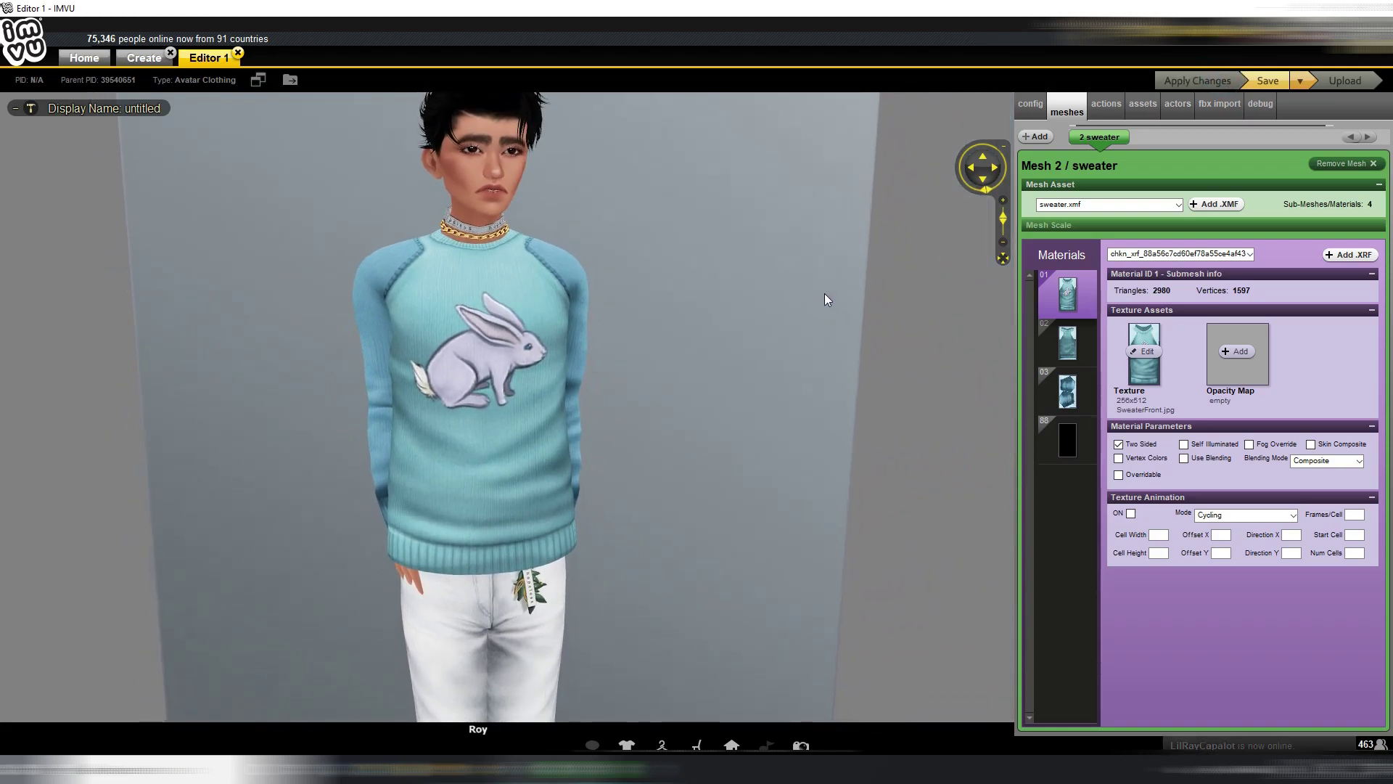
scroll(810, 298, "down", 2)
scroll(857, 294, "up", 3)
left_click_drag(817, 299, 744, 321)
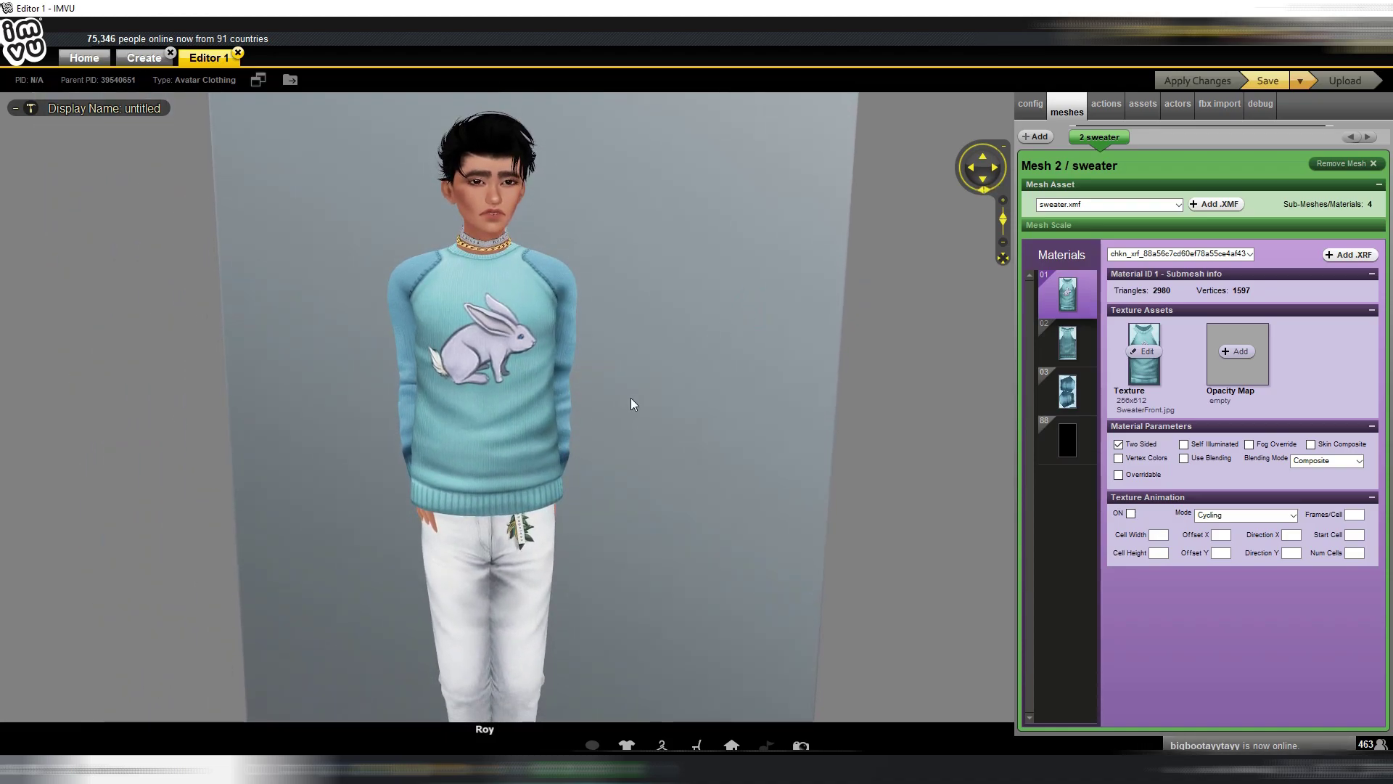